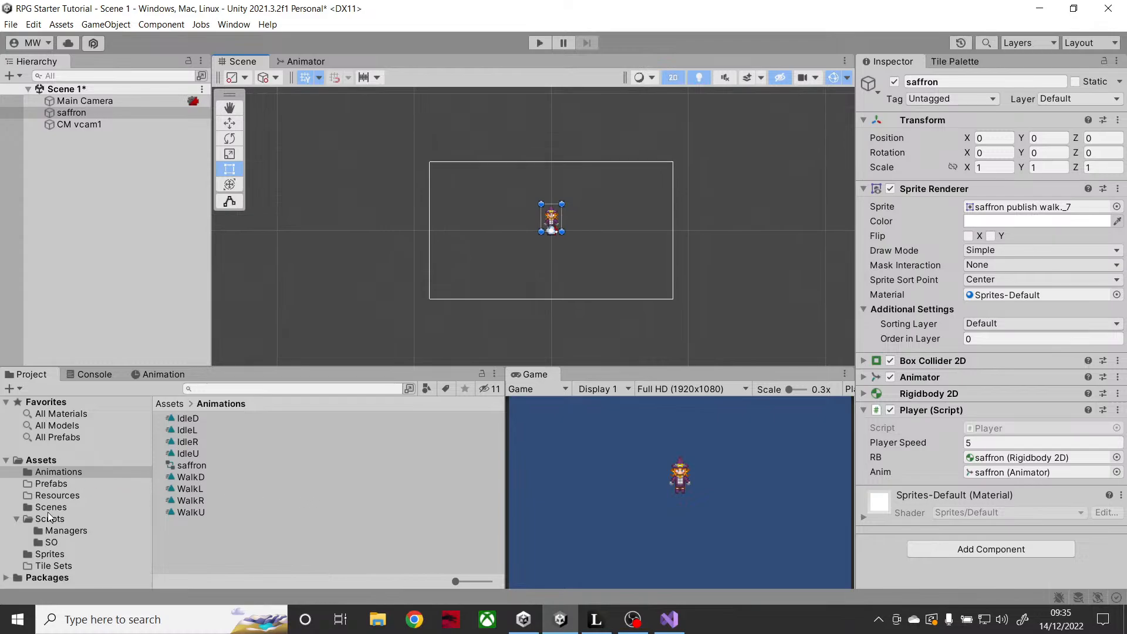
# - Show the Sprites folder's contents as large thumbnails and make the Scene view taller
pyautogui.click(47, 554)
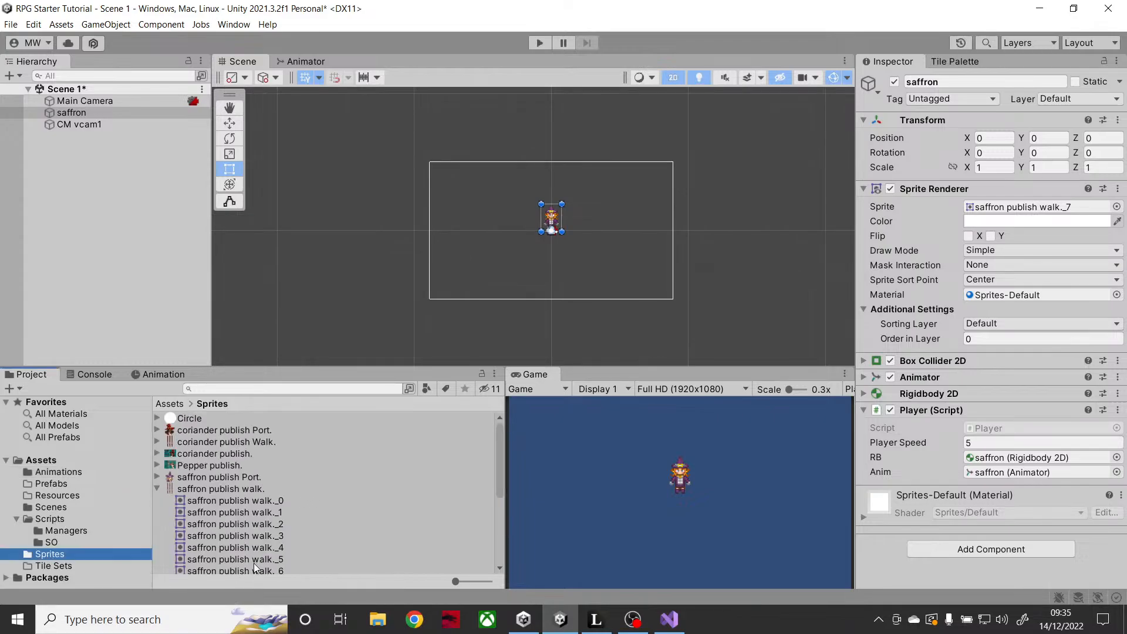
pyautogui.moveTo(455, 581); pyautogui.dragTo(612, 548)
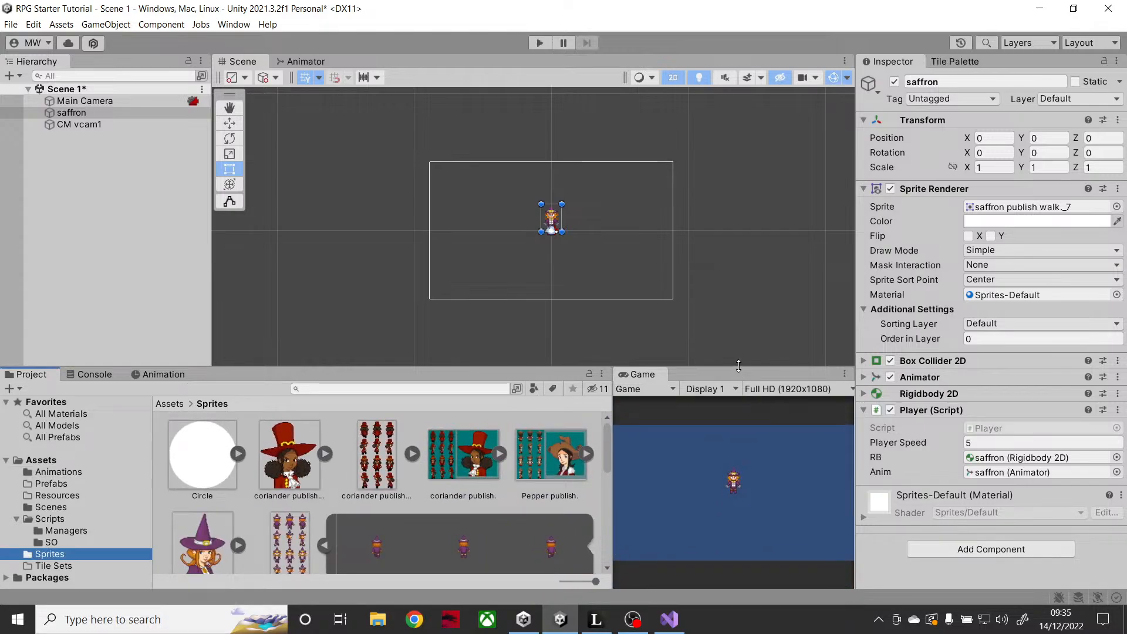
pyautogui.moveTo(739, 366); pyautogui.dragTo(740, 410)
# - Open the TX Tileset Grass sprite sheet from the Sprites folder in the Sprite Editor
pyautogui.scroll(-1, 405, 532)
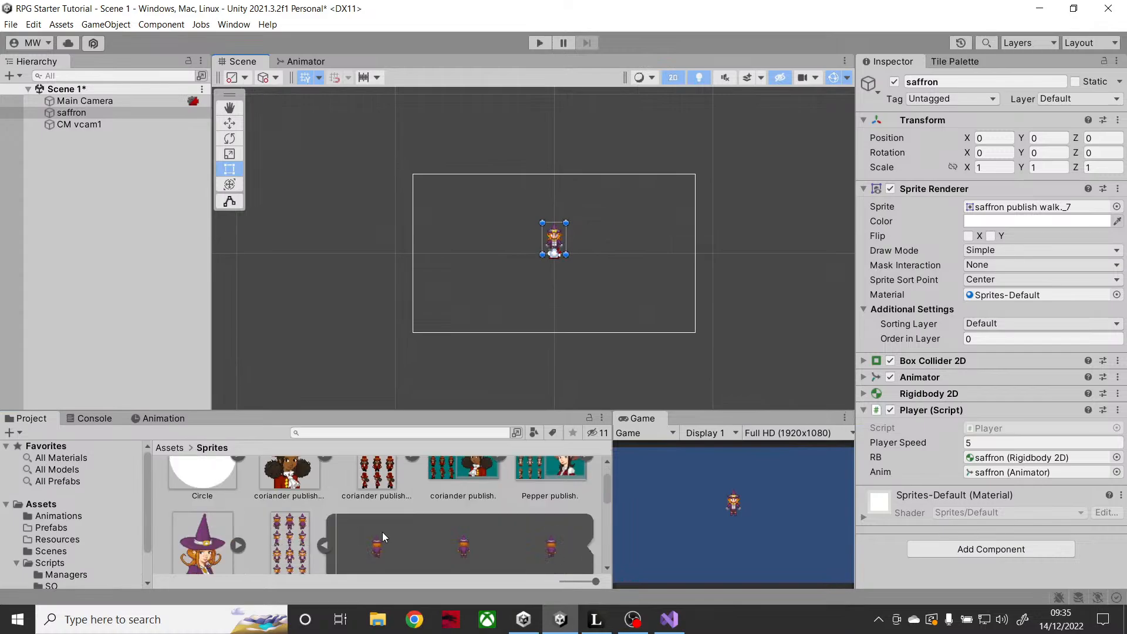
pyautogui.scroll(-3, 466, 545)
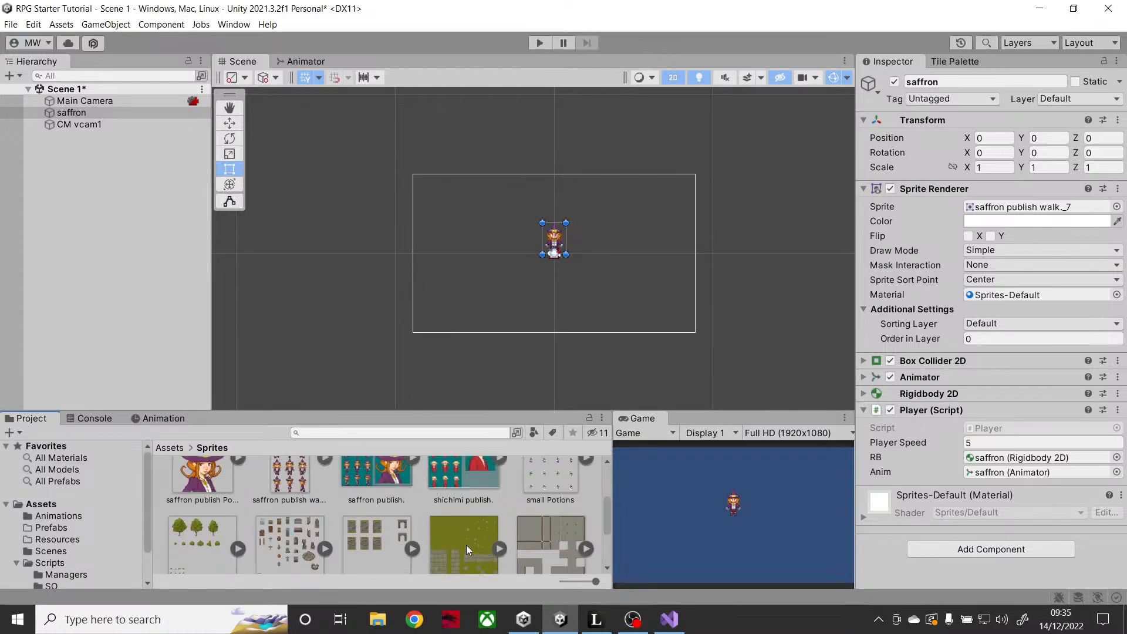
pyautogui.scroll(-1, 466, 545)
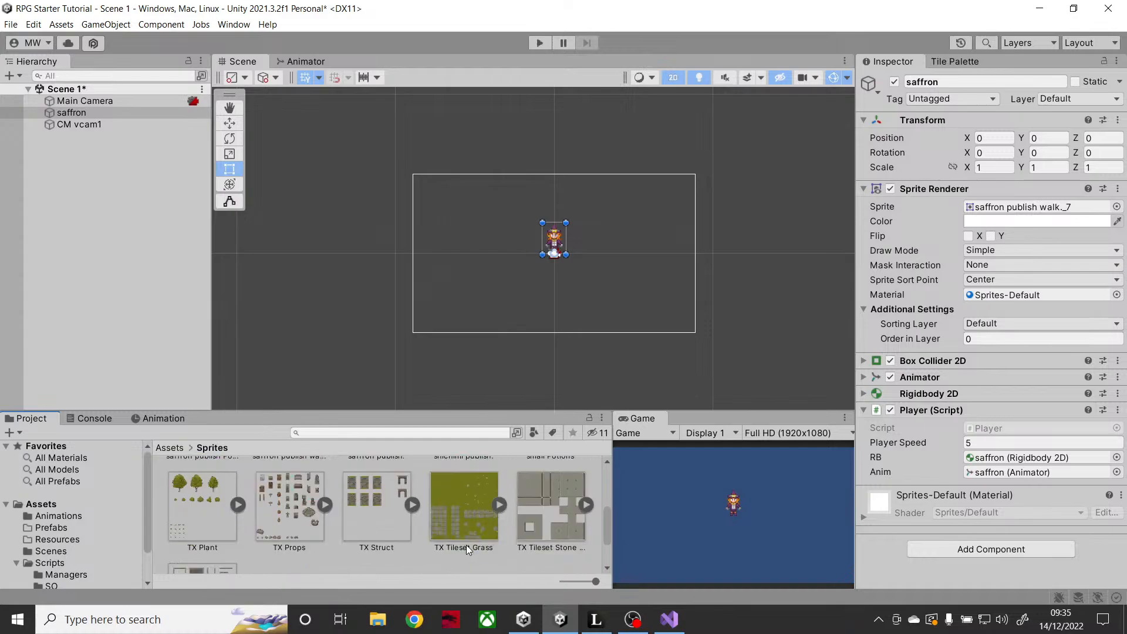
pyautogui.click(462, 514)
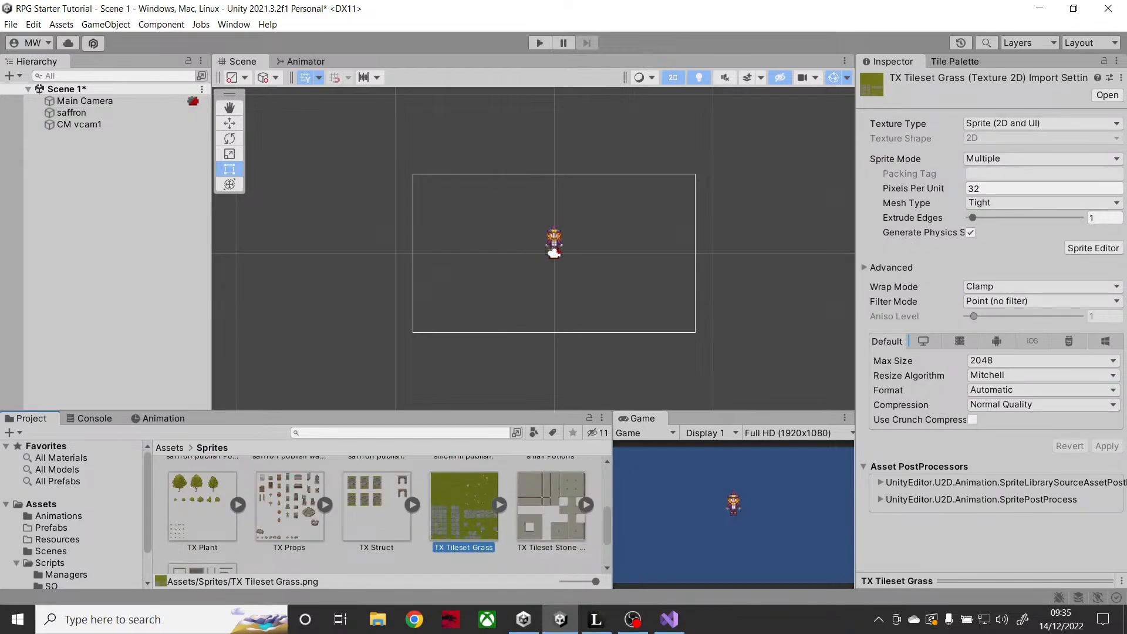
pyautogui.click(1077, 249)
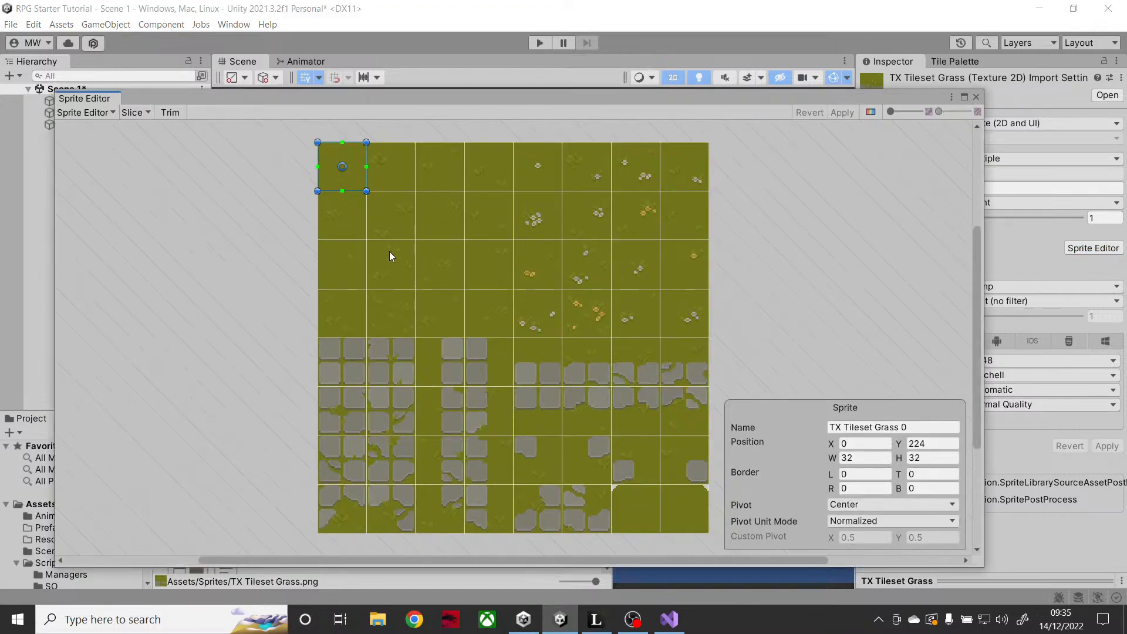
# - Examine how the grass, flower and stone path tiles of TX Tileset Grass are sliced, and close the Sprite Editor
pyautogui.click(403, 175)
pyautogui.click(447, 181)
pyautogui.click(335, 178)
pyautogui.scroll(5, 333, 176)
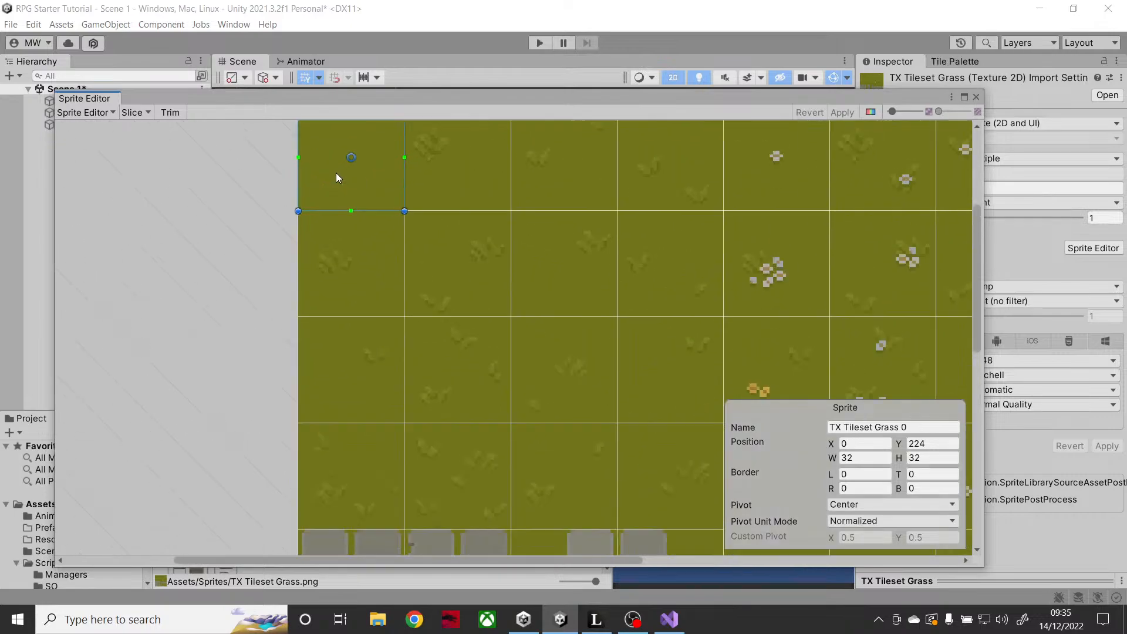
pyautogui.moveTo(636, 239); pyautogui.dragTo(534, 254, button='middle')
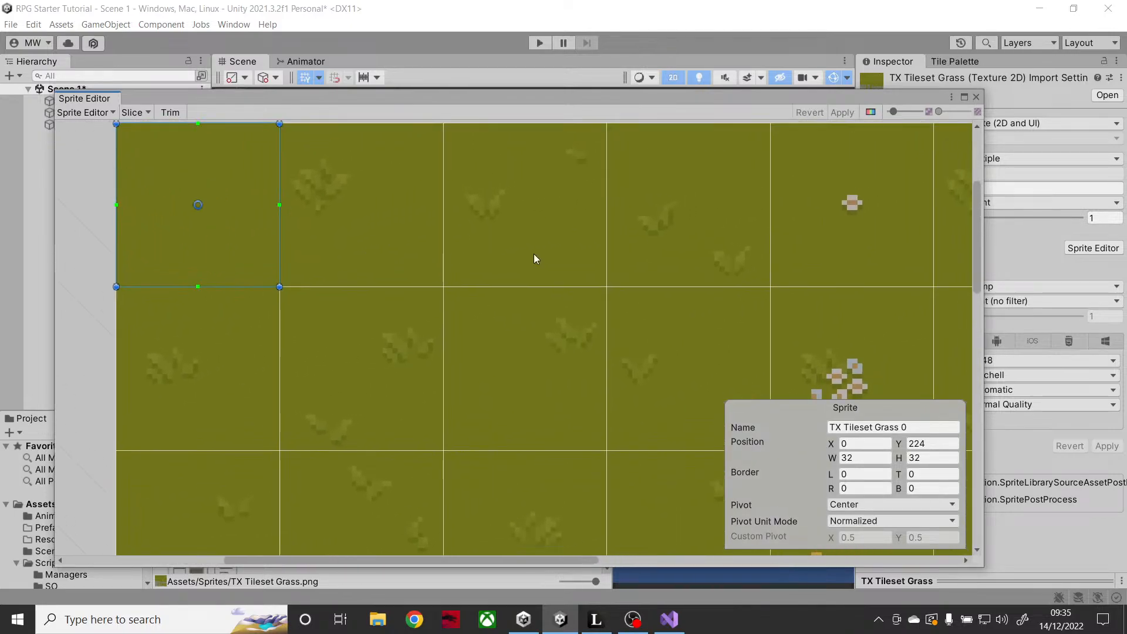
pyautogui.scroll(-5, 549, 233)
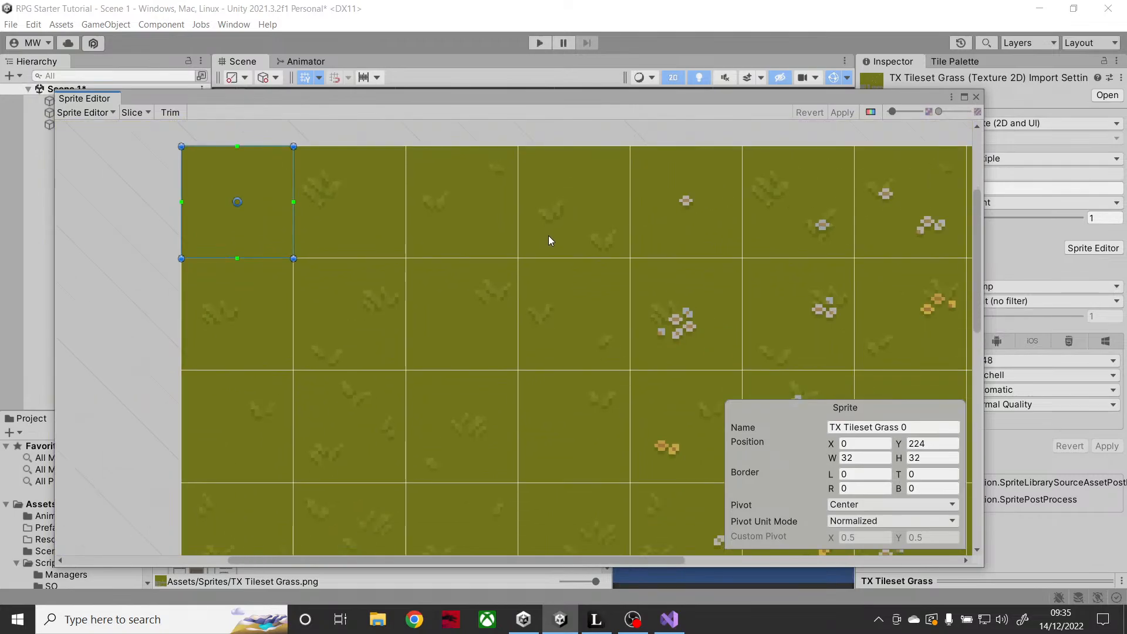
pyautogui.moveTo(746, 253); pyautogui.dragTo(739, 192, button='middle')
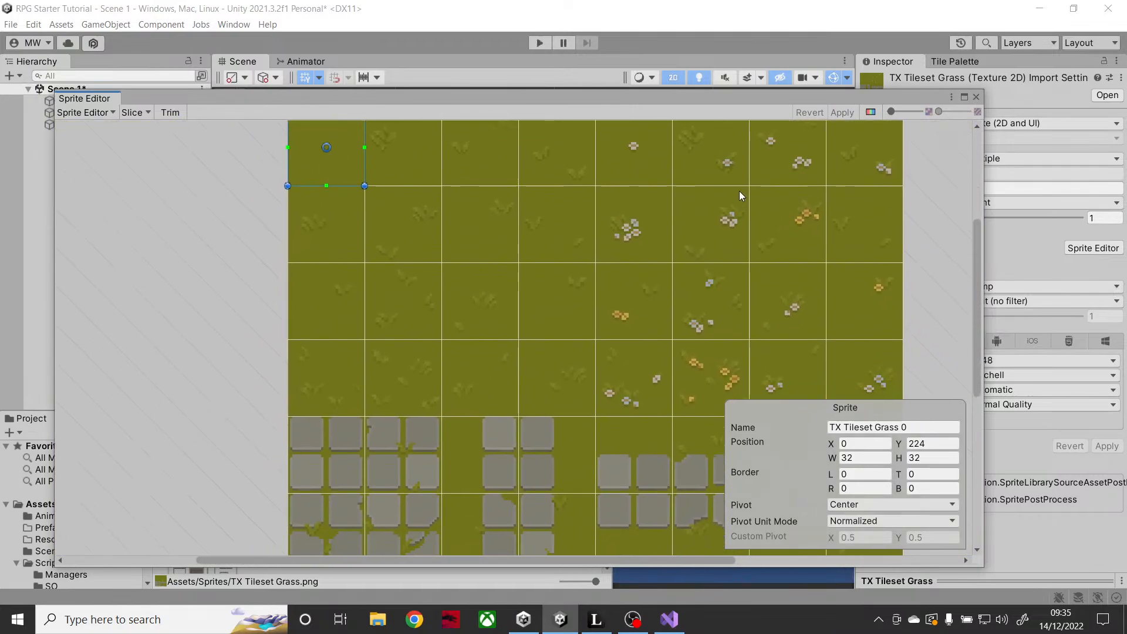
pyautogui.moveTo(548, 334); pyautogui.dragTo(576, 216, button='middle')
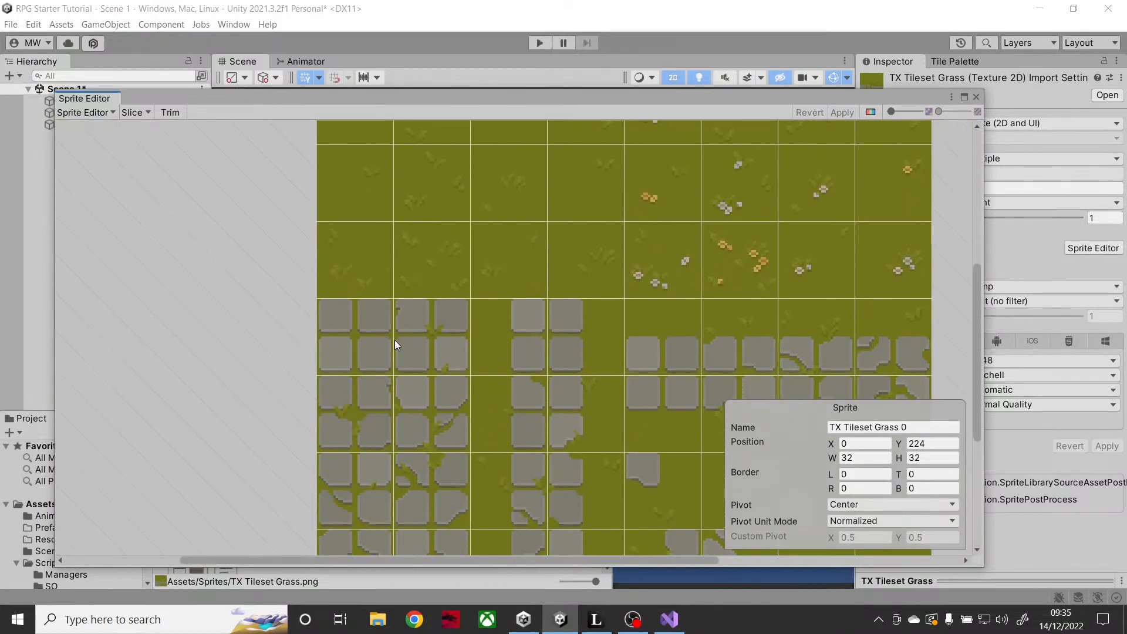
pyautogui.moveTo(446, 347); pyautogui.dragTo(501, 262, button='middle')
pyautogui.moveTo(537, 324); pyautogui.dragTo(452, 512, button='middle')
pyautogui.moveTo(479, 246); pyautogui.dragTo(453, 396, button='middle')
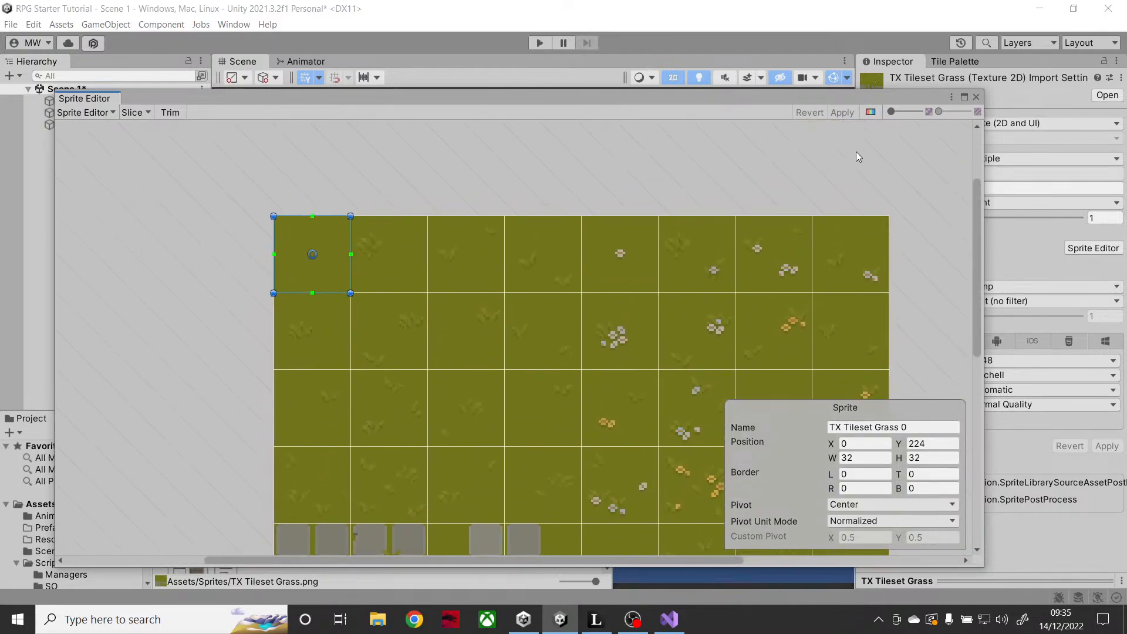
pyautogui.click(979, 98)
# - Place two copies of the first TX Tileset Grass tile in the scene, one at the origin and one at about X 1.46, Y 0.46
pyautogui.click(500, 505)
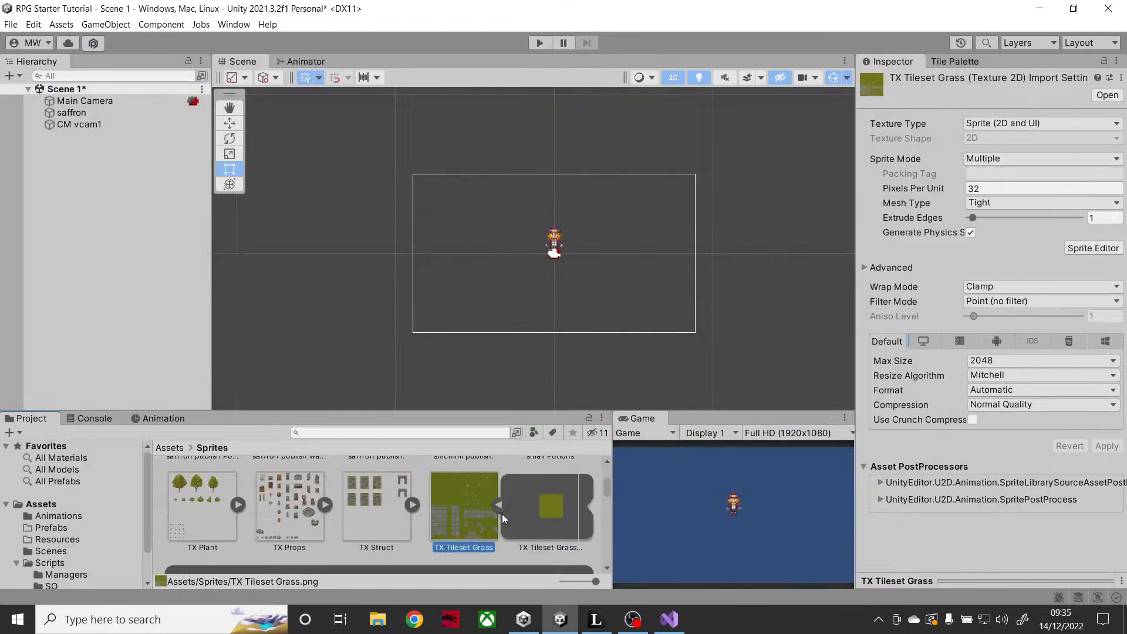
pyautogui.click(552, 506)
pyautogui.moveTo(544, 505); pyautogui.dragTo(98, 238)
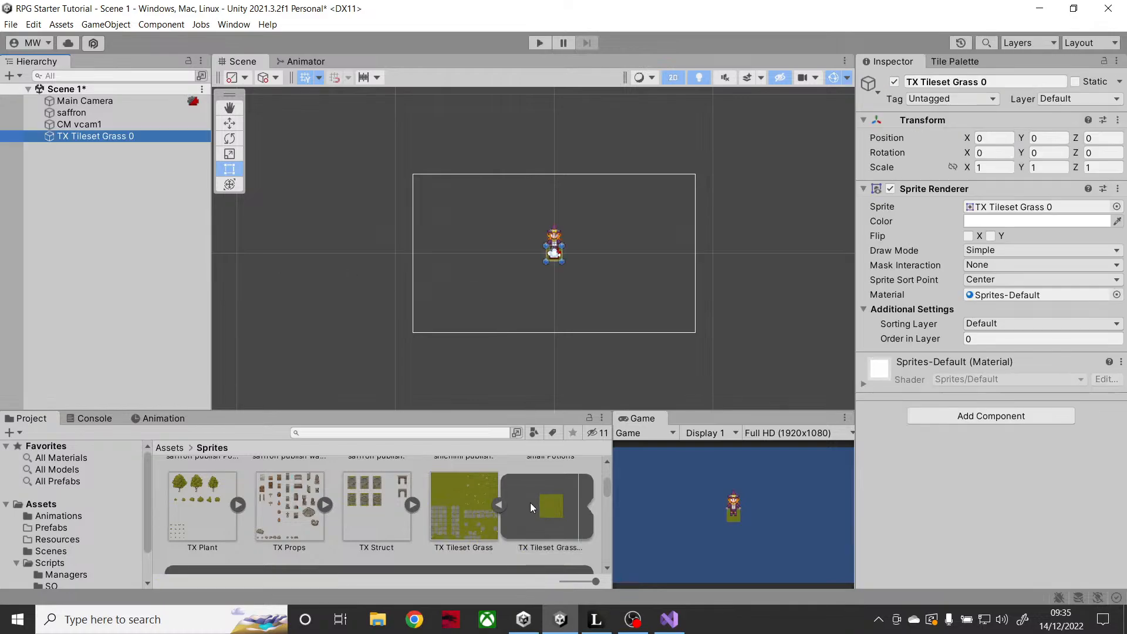
pyautogui.moveTo(530, 503); pyautogui.dragTo(689, 250)
pyautogui.scroll(3, 552, 253)
pyautogui.scroll(5, 553, 253)
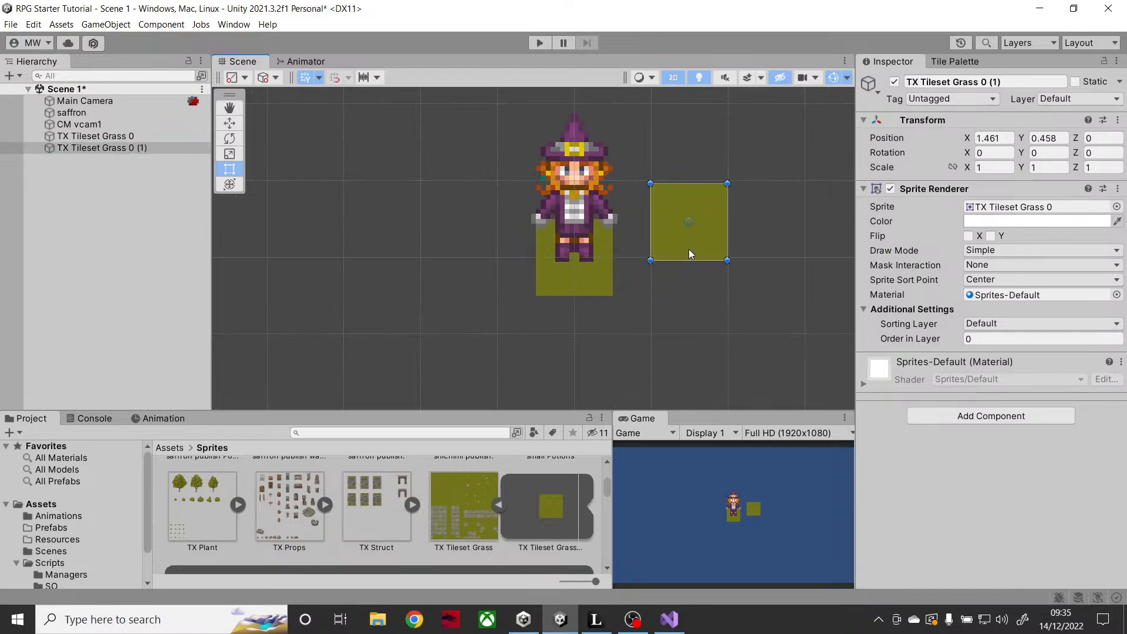
# - Move the first grass tile next to the second one and set its position to X 0.5, Y 0.5
pyautogui.moveTo(600, 289); pyautogui.dragTo(627, 249)
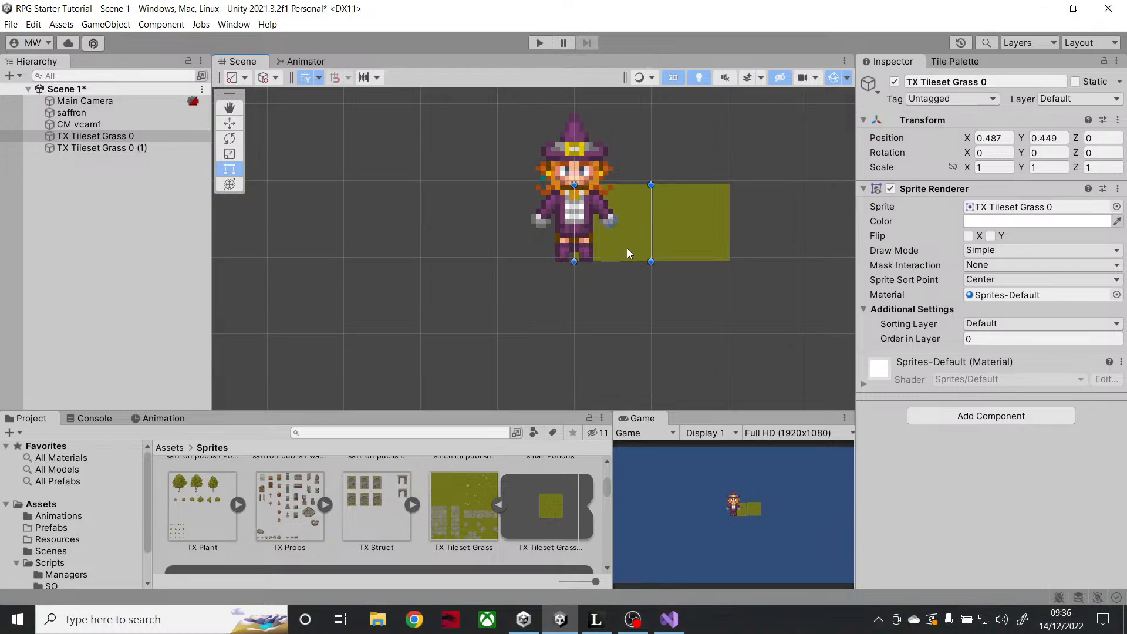
pyautogui.click(966, 139)
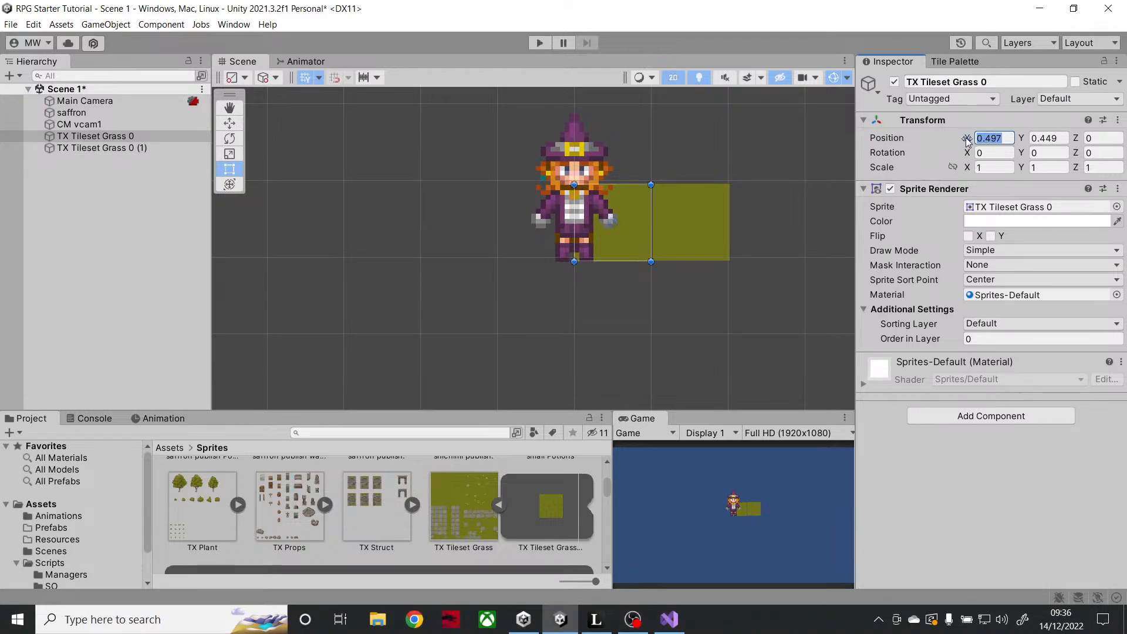
pyautogui.write('0.5')
pyautogui.press('Tab')
pyautogui.write('0.5')
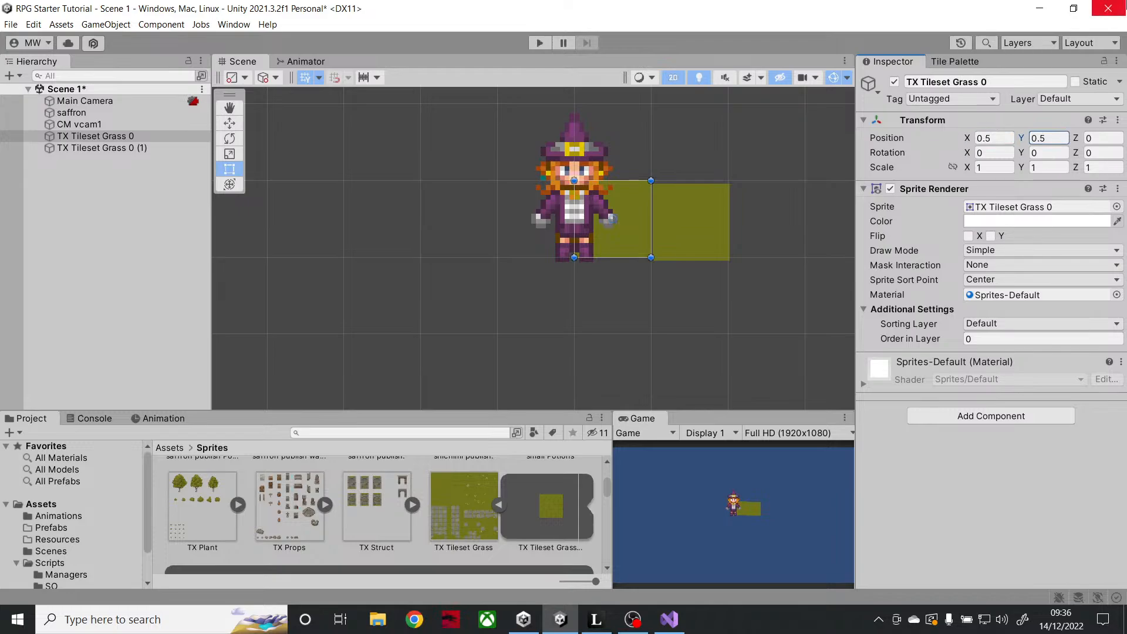
# - Set the second grass tile's position to X 1.5, Y 0.5
pyautogui.click(717, 248)
pyautogui.click(993, 139)
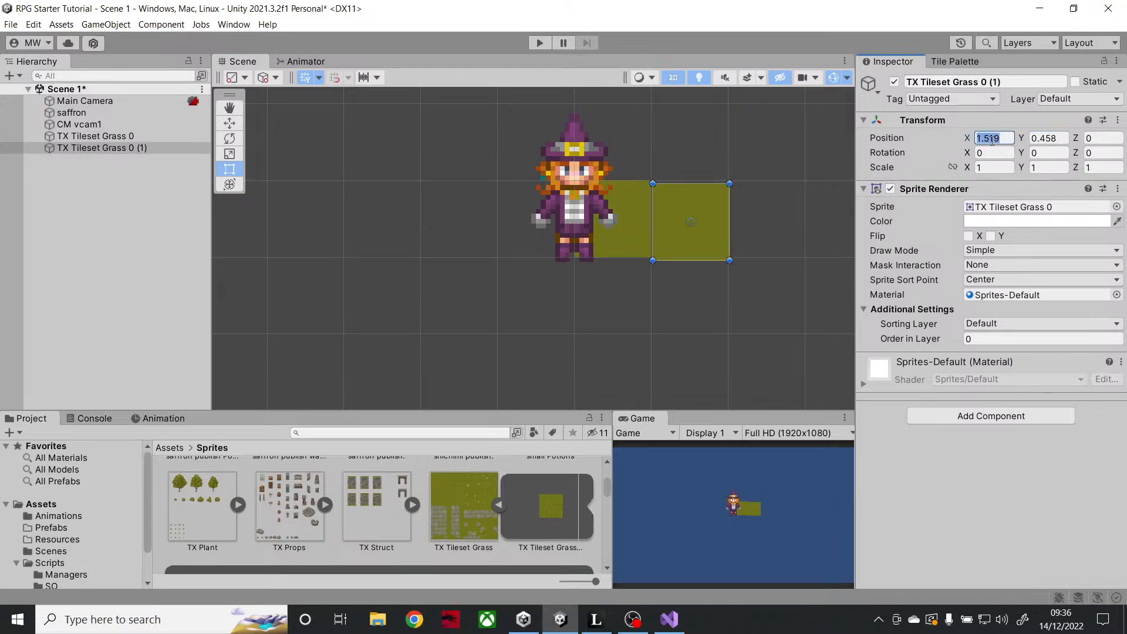
pyautogui.write('1.5')
pyautogui.press('Tab')
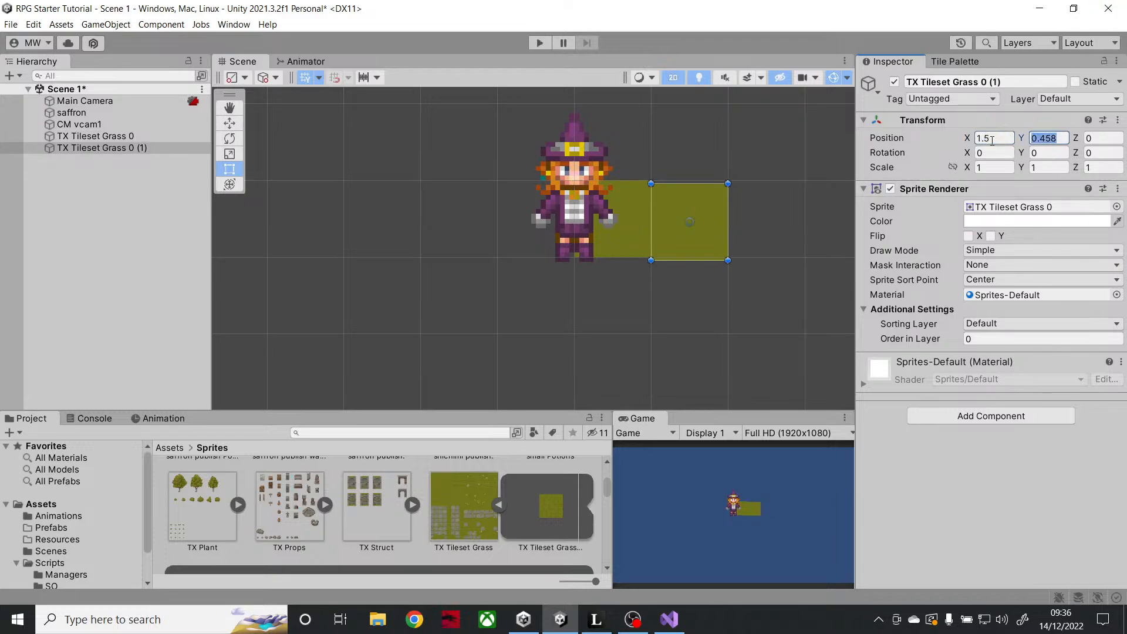
pyautogui.write('0.5')
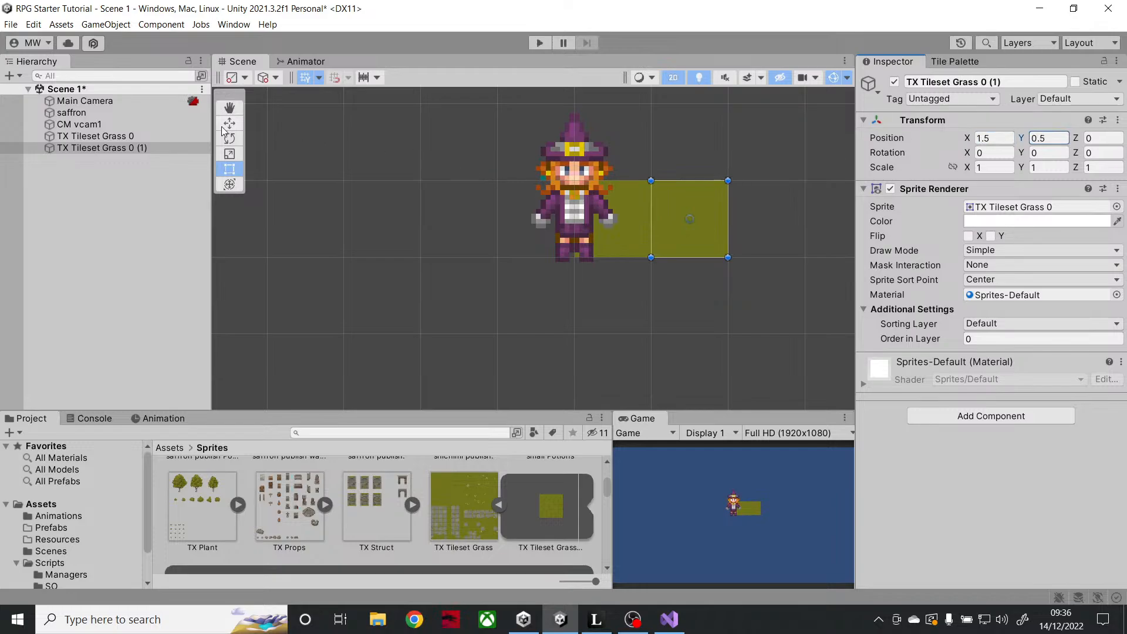
# - Delete both grass tile objects from the scene and collapse the TX Tileset Grass slices
pyautogui.keyDown('ctrl'); pyautogui.click(160, 132); pyautogui.keyUp('ctrl')
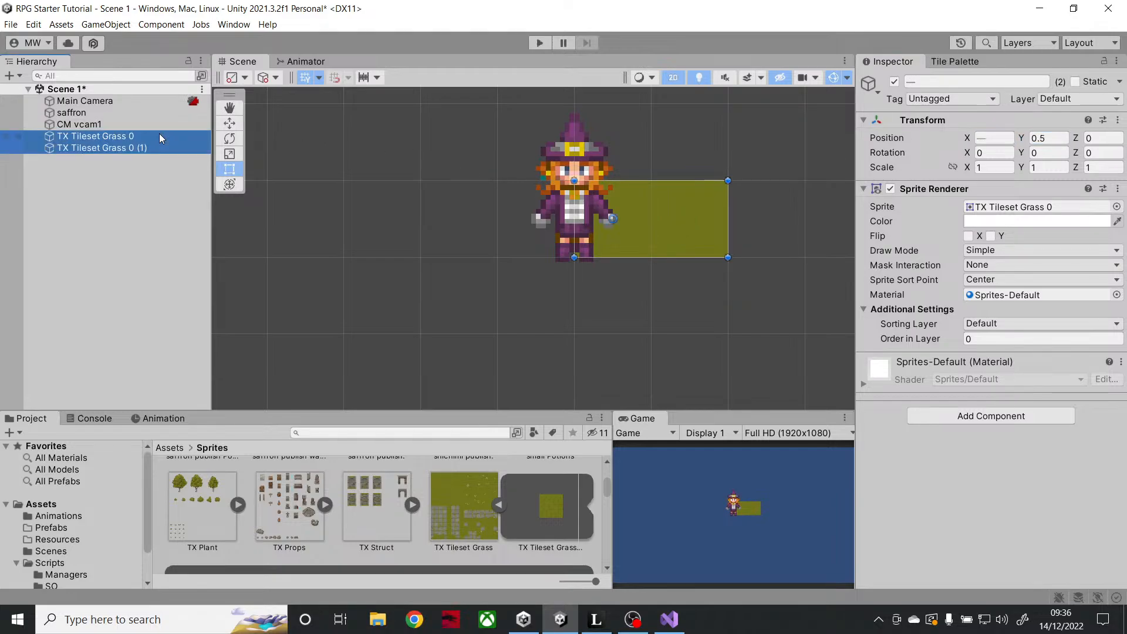
pyautogui.press('Delete')
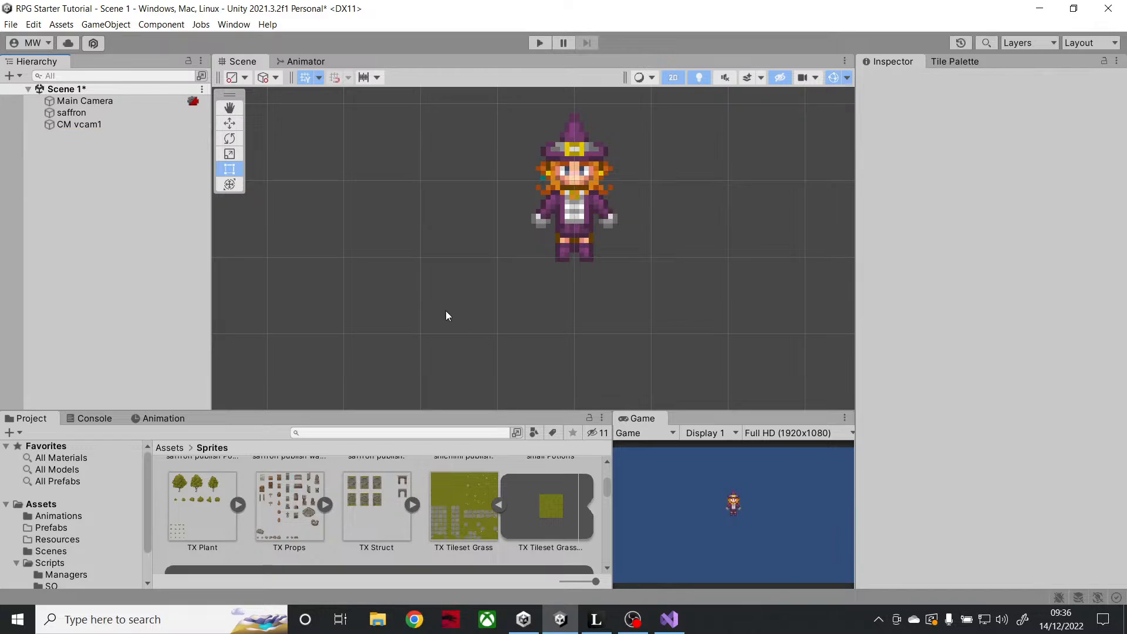
pyautogui.click(498, 506)
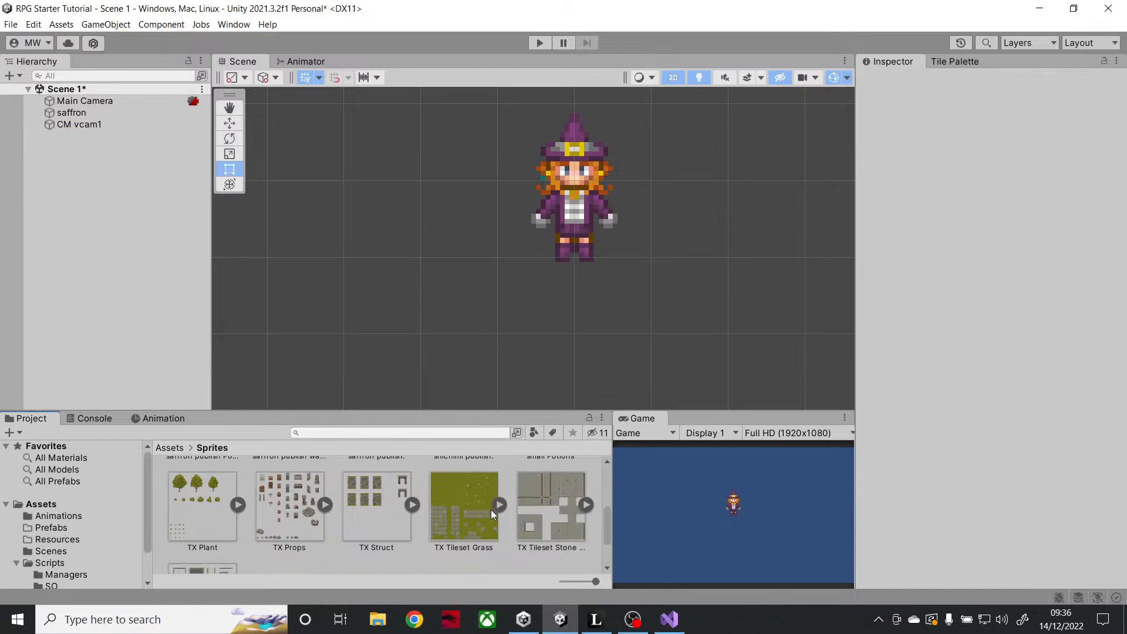
# - Create a new rectangular tile palette named ground and save it in the Tile Sets folder under Assets
pyautogui.click(471, 506)
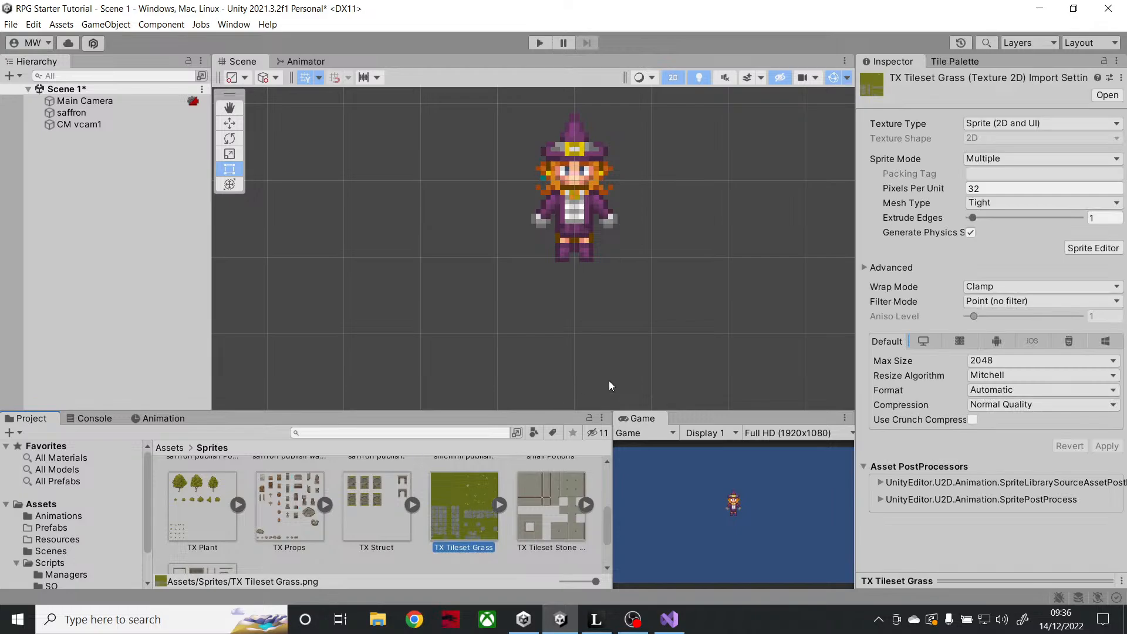
pyautogui.click(950, 66)
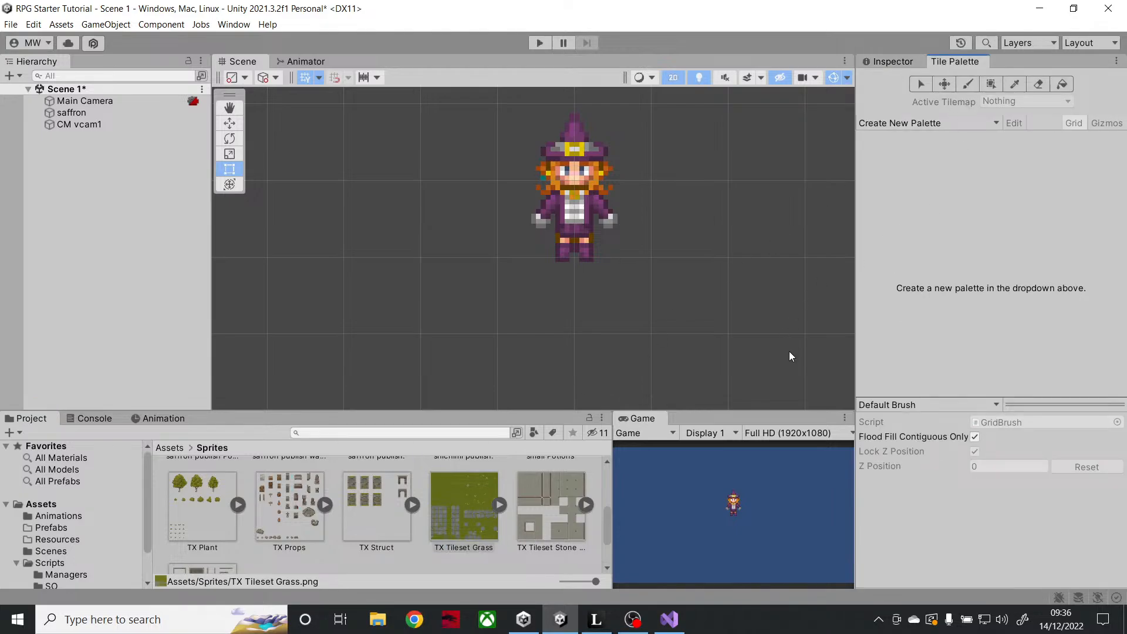
pyautogui.click(924, 126)
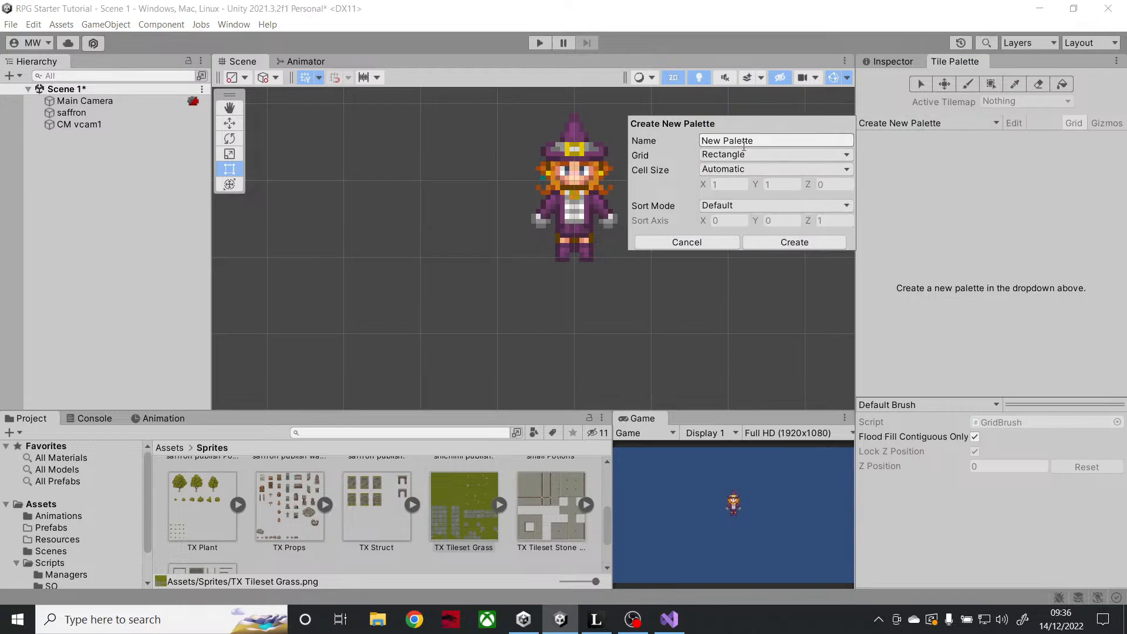
pyautogui.click(768, 144)
pyautogui.write('ground')
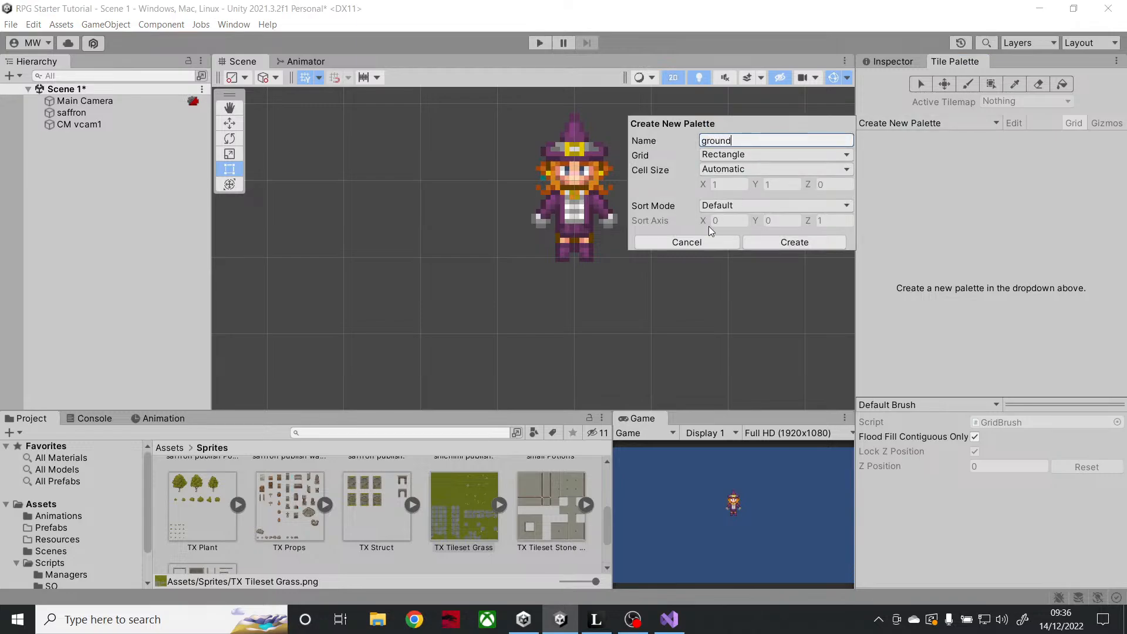
pyautogui.click(791, 243)
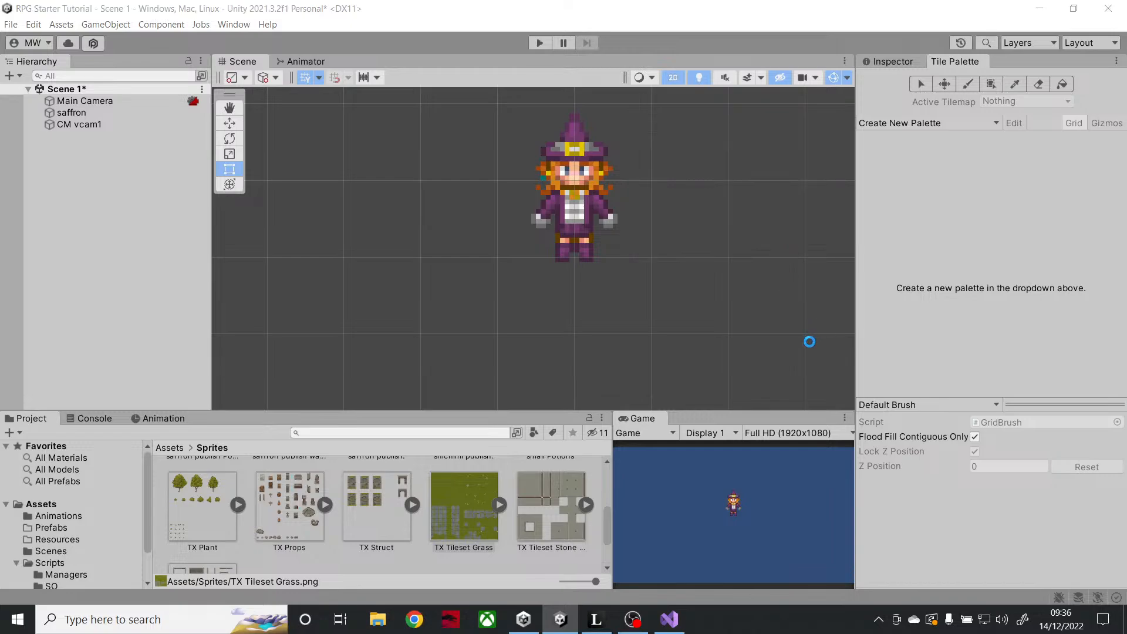
pyautogui.click(461, 120)
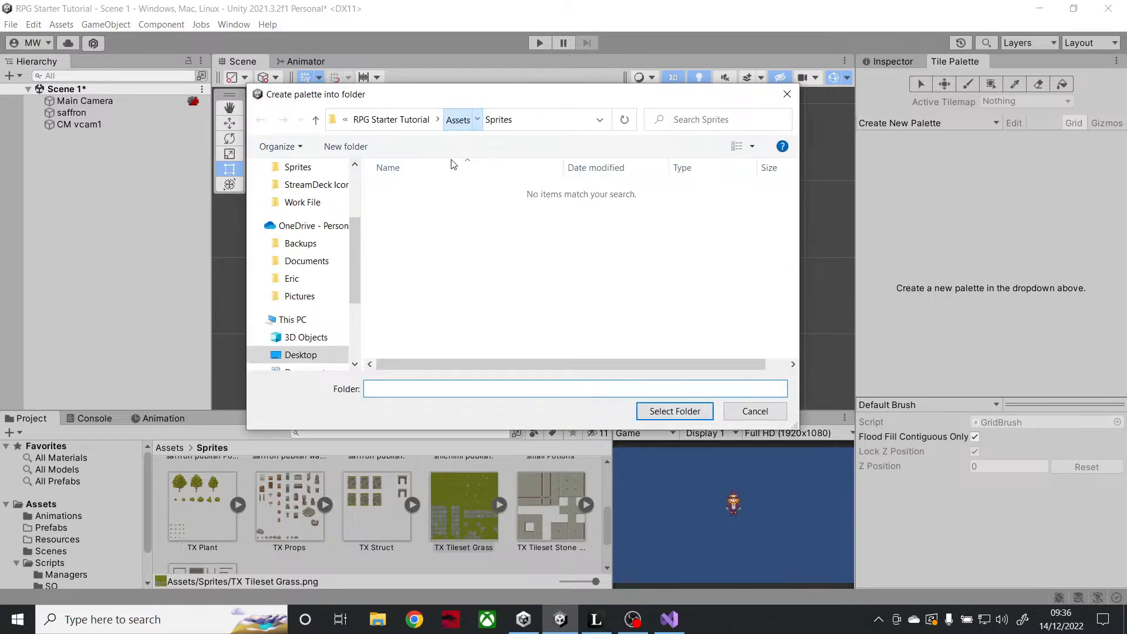
pyautogui.doubleClick(411, 286)
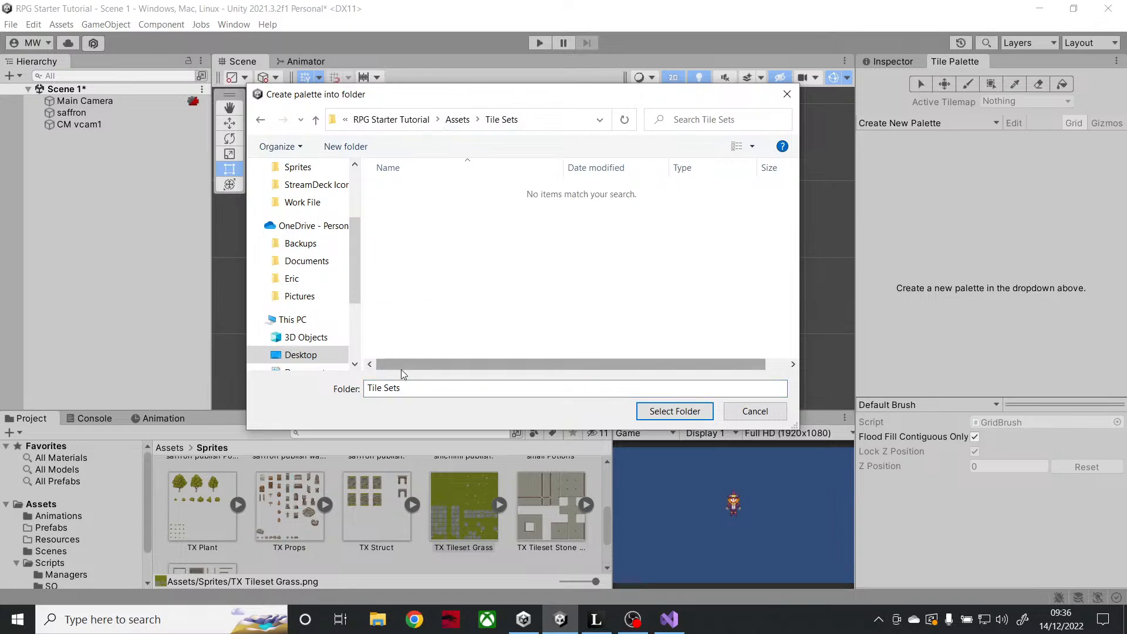
pyautogui.click(646, 414)
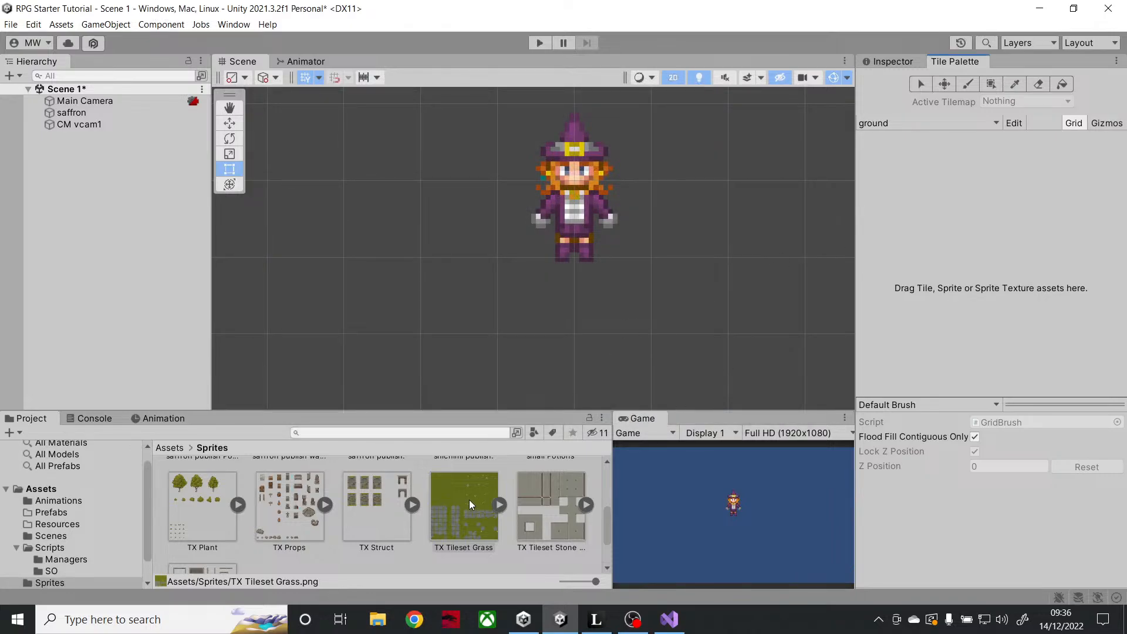
# - Add the TX Tileset Grass sprite sheet to the ground palette, generating its tiles into the Tile Sets folder
pyautogui.moveTo(463, 508); pyautogui.dragTo(953, 244)
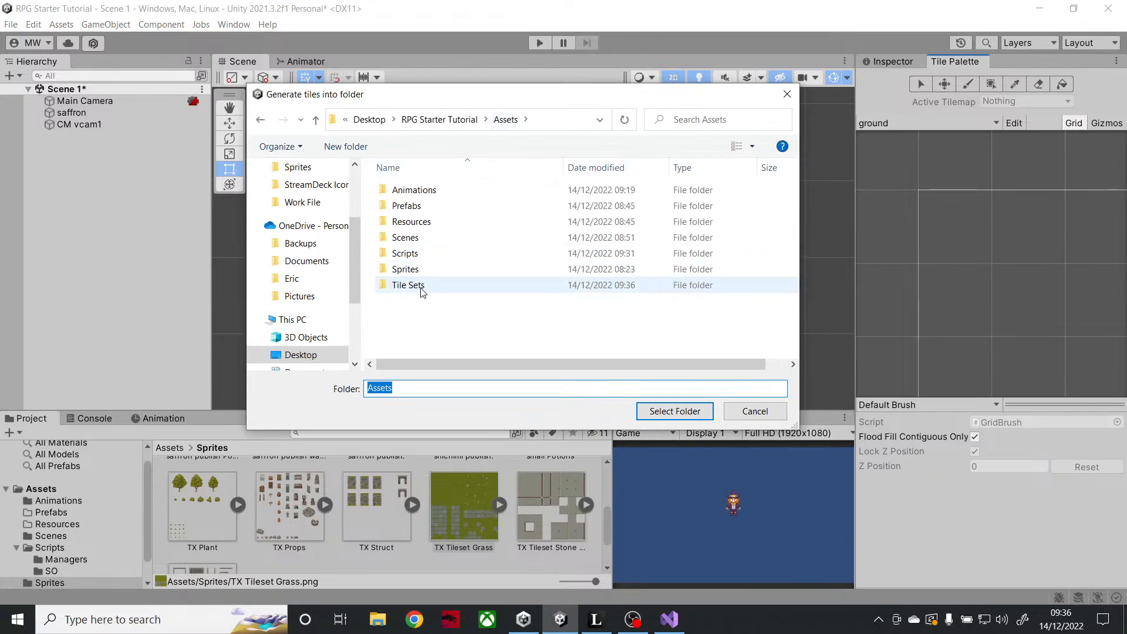
pyautogui.click(421, 290)
pyautogui.click(652, 411)
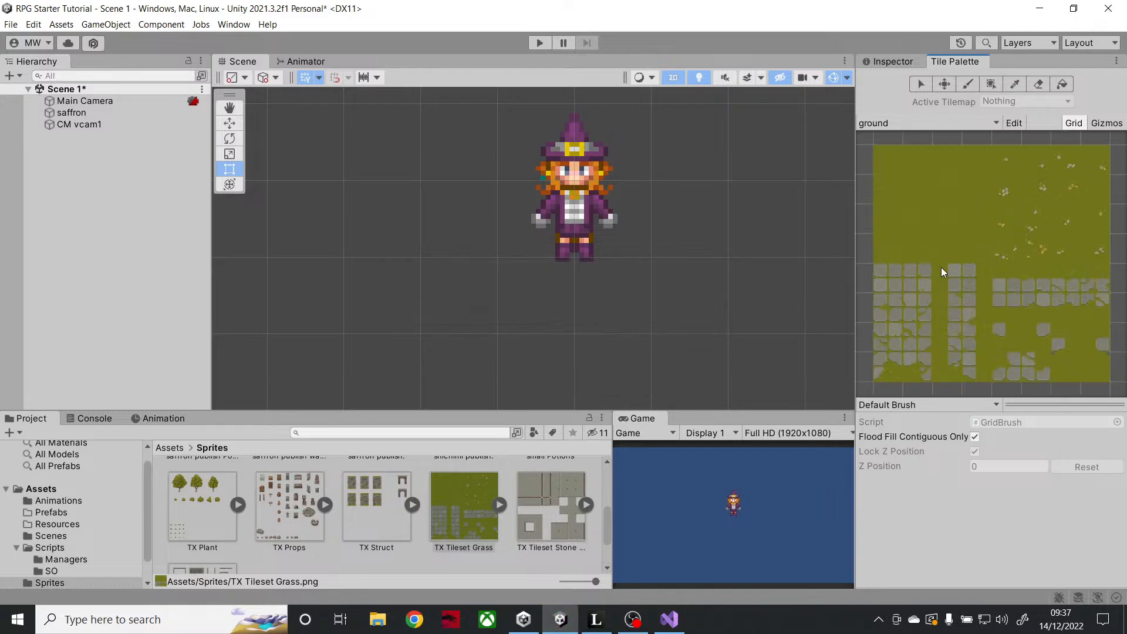
# - Create a tile palette named Stone in the Tile Sets folder and generate its tiles there from the TX Tileset Stone sprite sheet
pyautogui.click(890, 124)
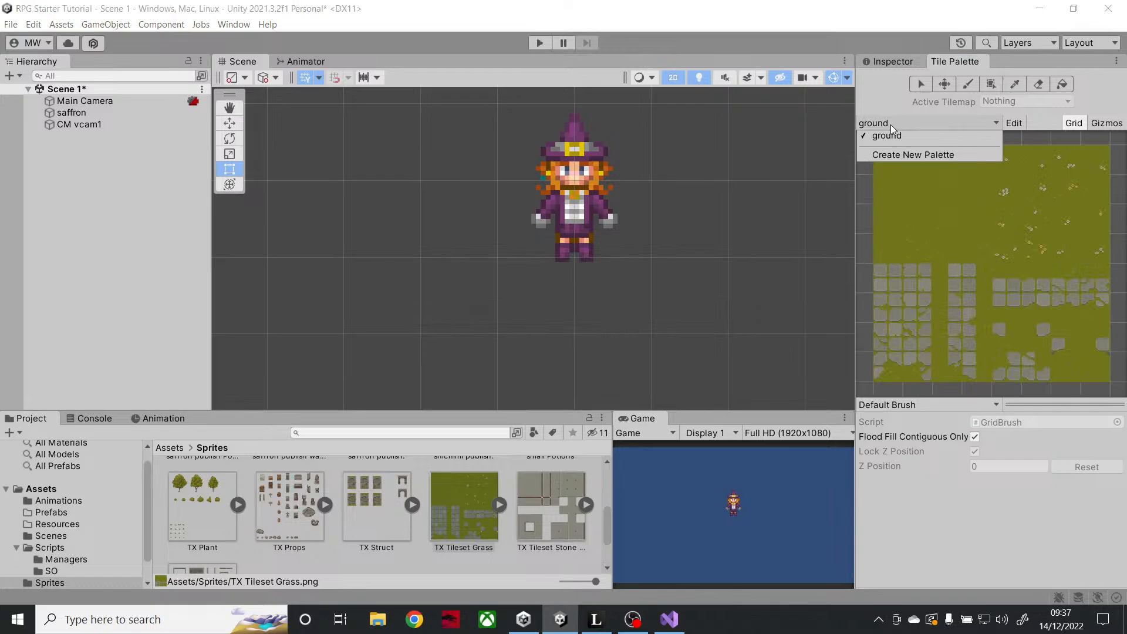
pyautogui.click(891, 153)
pyautogui.click(792, 161)
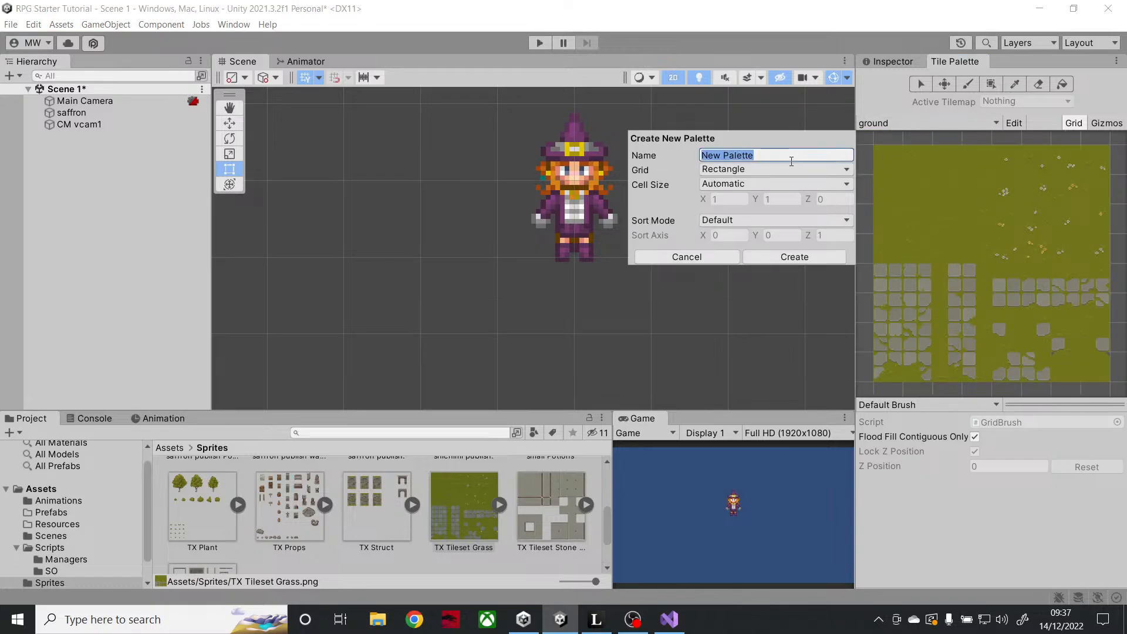
pyautogui.write('Stone')
pyautogui.click(773, 260)
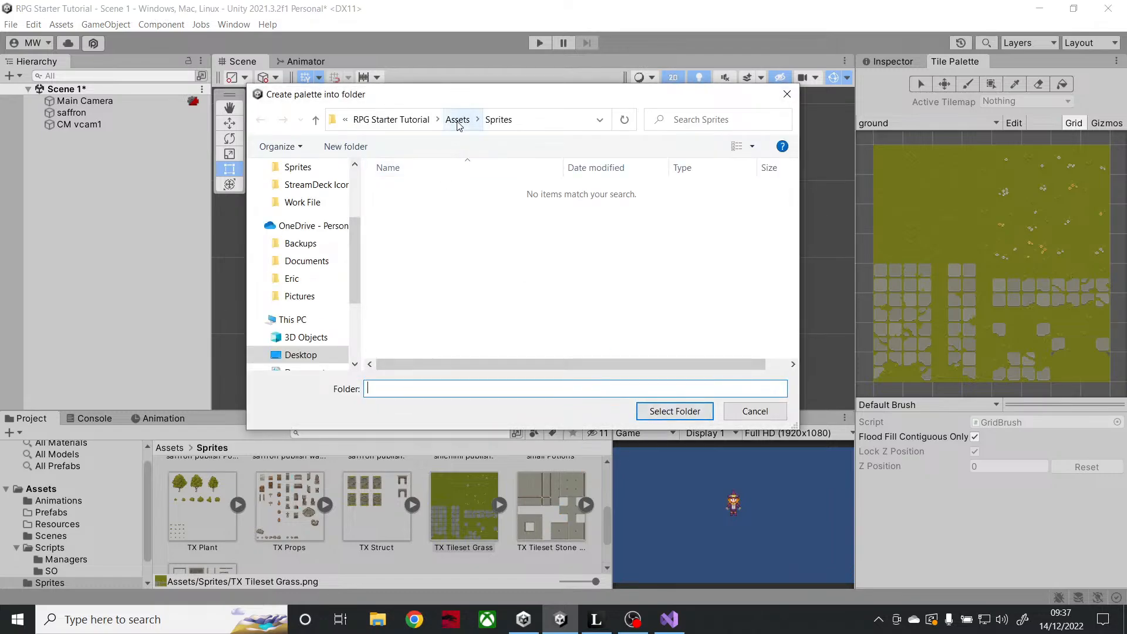
pyautogui.click(457, 121)
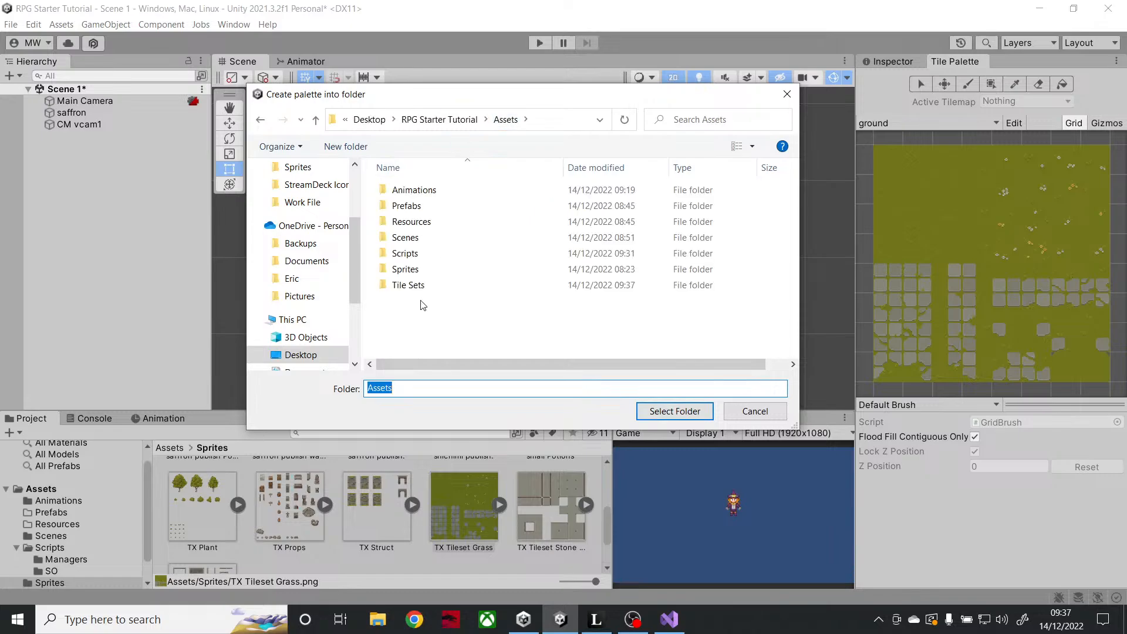
pyautogui.click(414, 286)
pyautogui.doubleClick(414, 287)
pyautogui.click(675, 411)
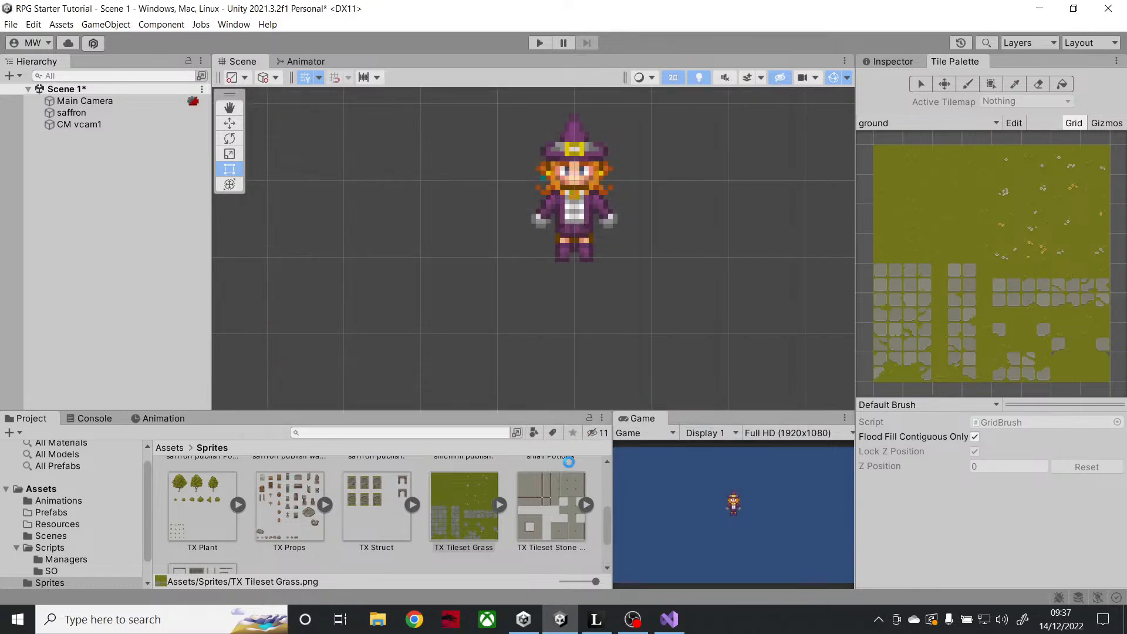
pyautogui.moveTo(548, 491); pyautogui.dragTo(927, 240)
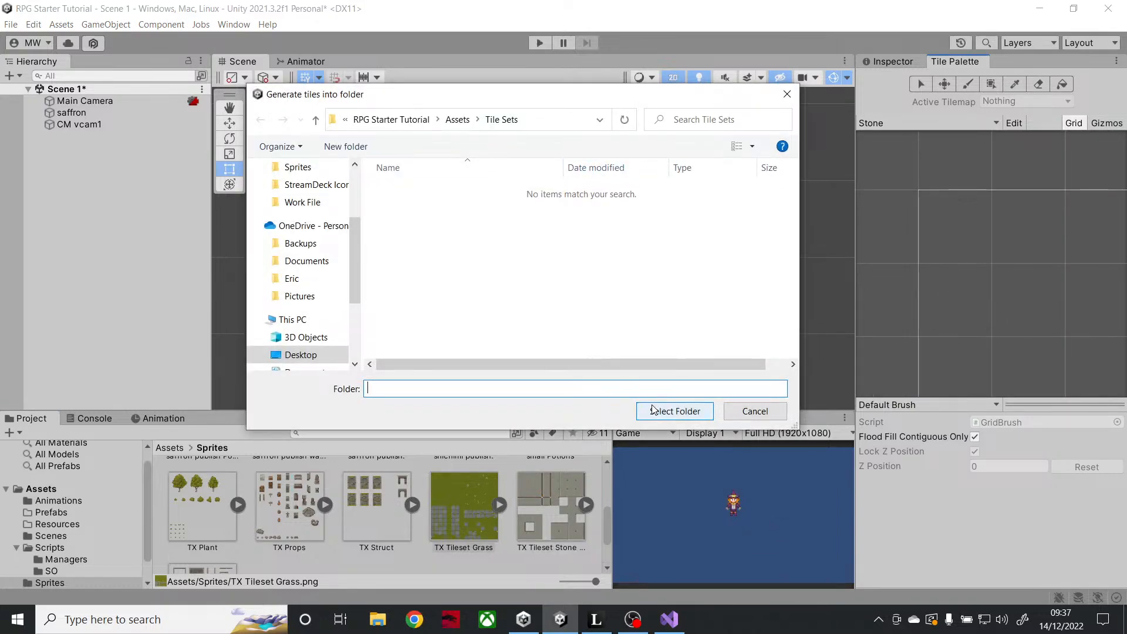
pyautogui.click(675, 411)
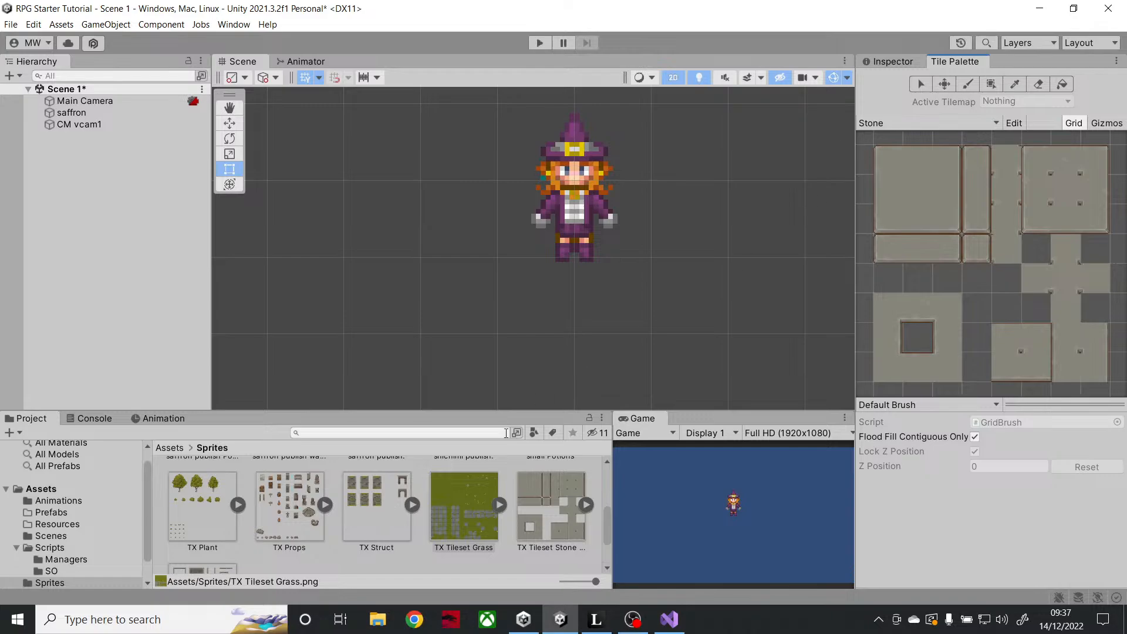
pyautogui.scroll(-2, 487, 517)
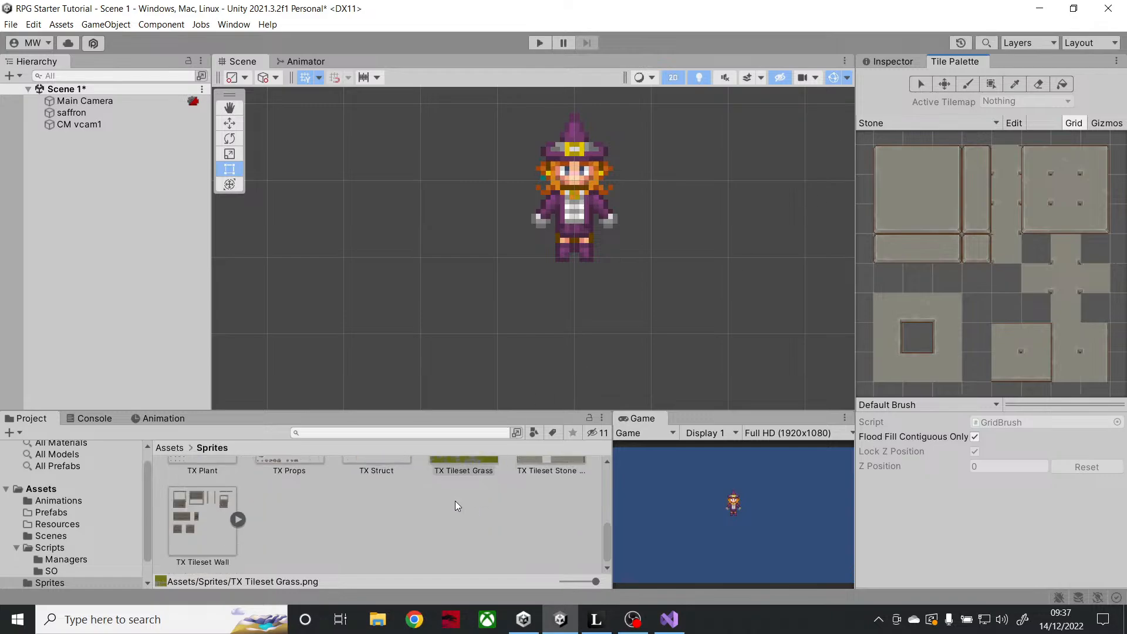
pyautogui.scroll(2, 415, 502)
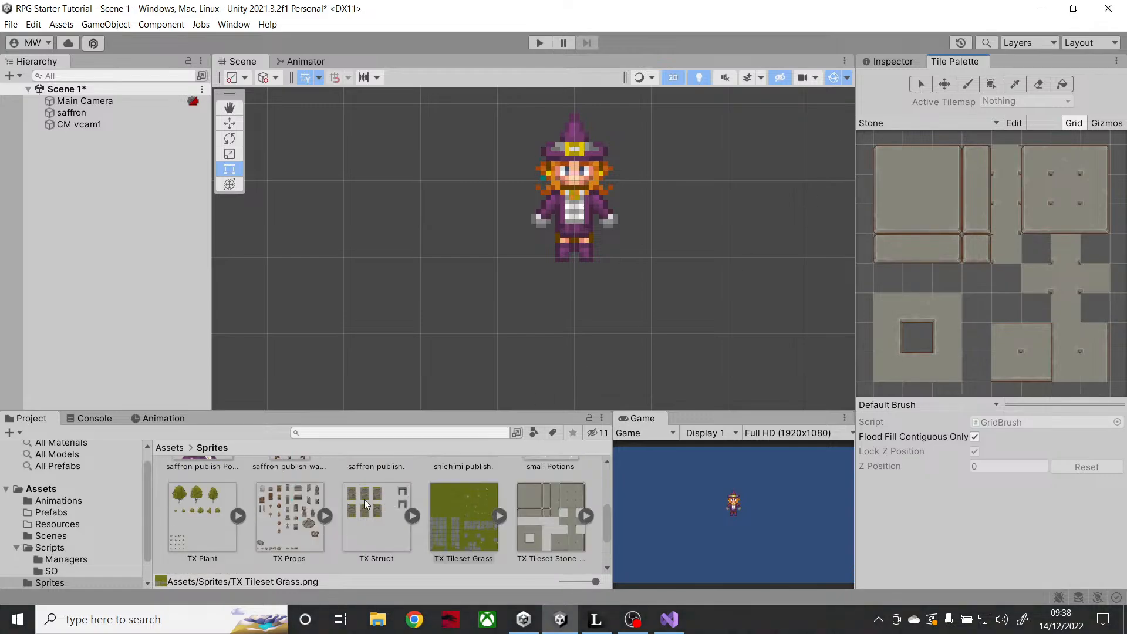
pyautogui.scroll(-2, 364, 500)
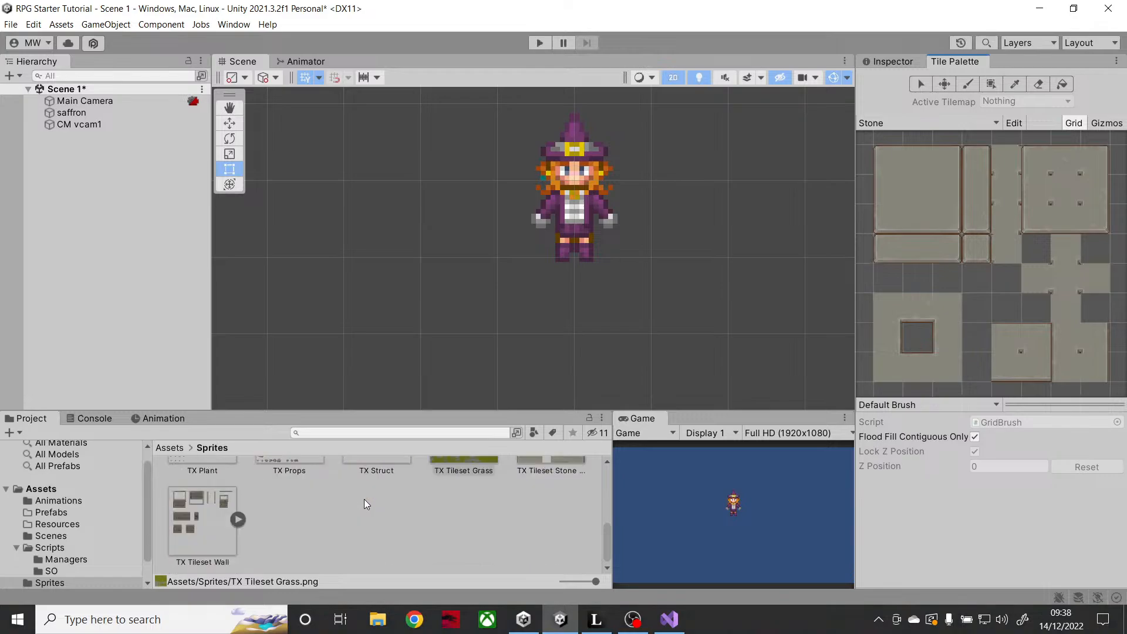
pyautogui.scroll(2, 413, 527)
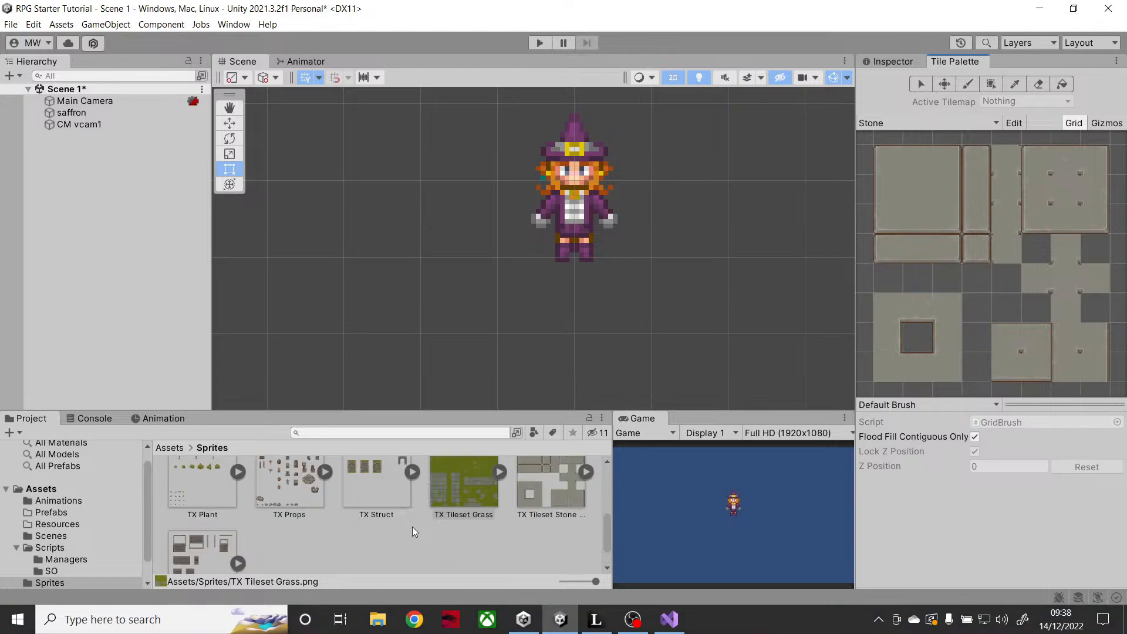
pyautogui.scroll(-2, 412, 527)
pyautogui.scroll(2, 412, 527)
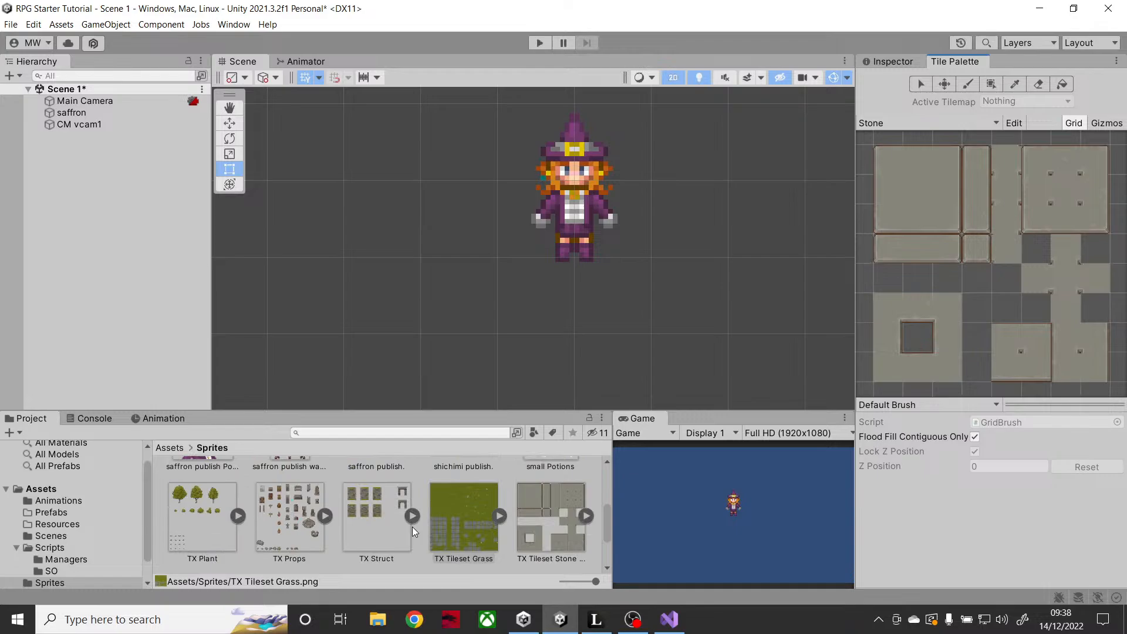
# - Create a tile palette named Wall in the Tile Sets folder and generate its tiles there from the TX Tileset Wall sprite sheet
pyautogui.scroll(-2, 412, 526)
pyautogui.click(883, 120)
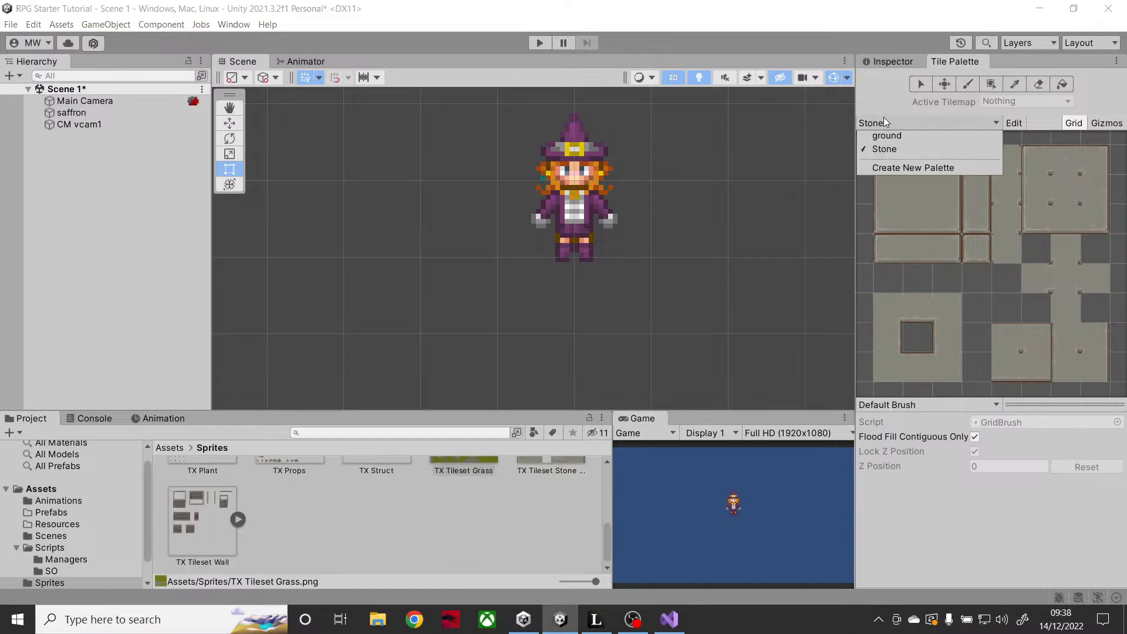
pyautogui.click(891, 168)
pyautogui.click(760, 154)
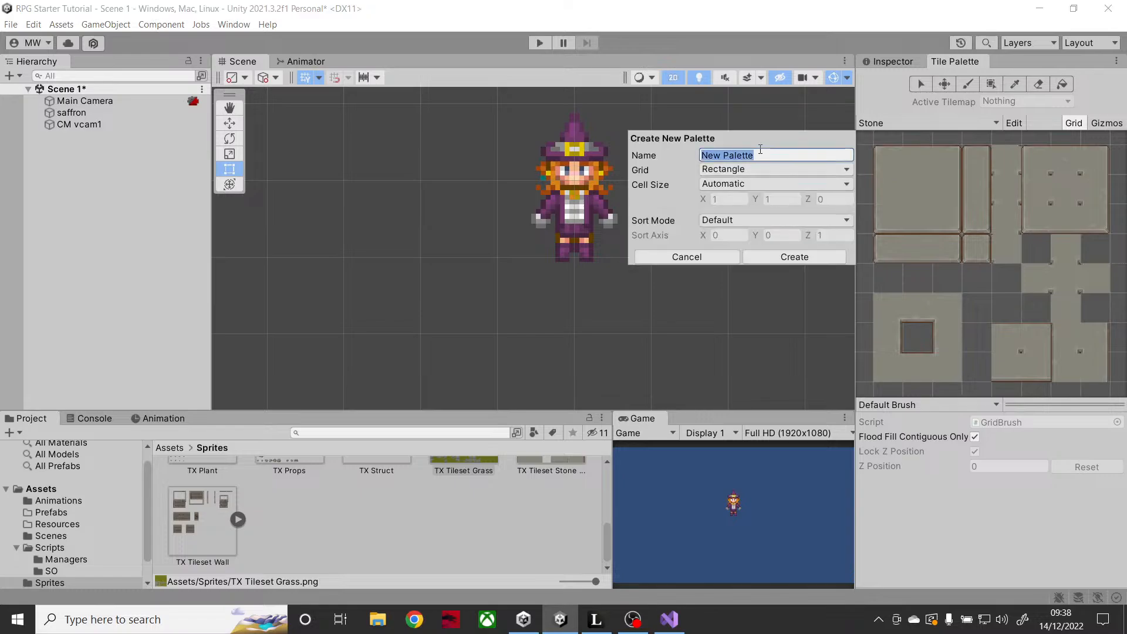
pyautogui.write('Wall')
pyautogui.click(779, 257)
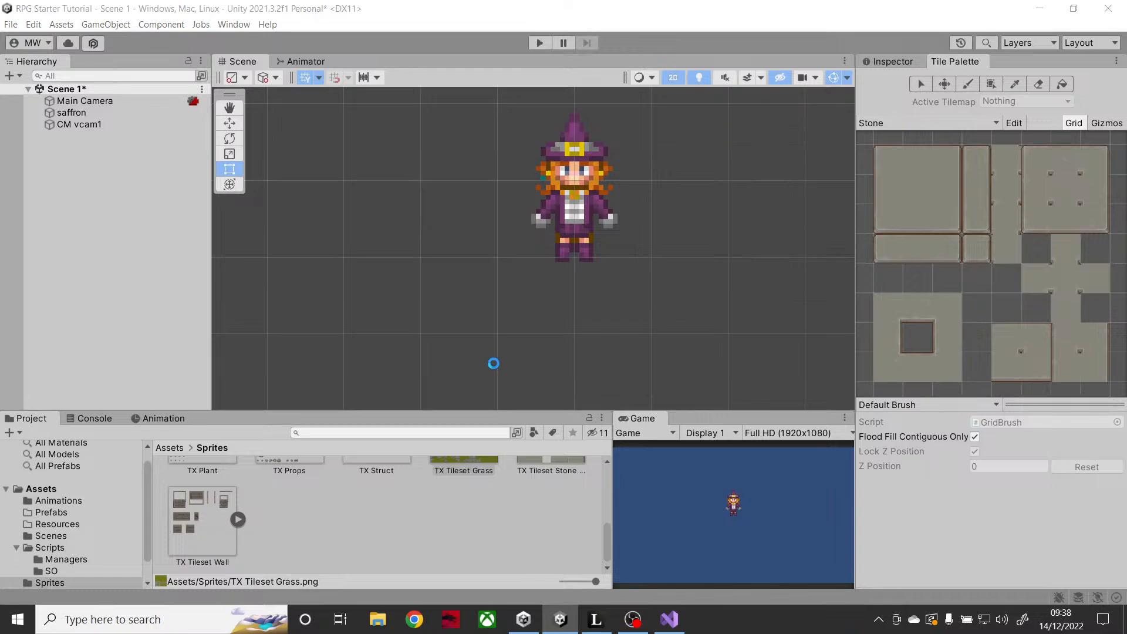
pyautogui.click(454, 121)
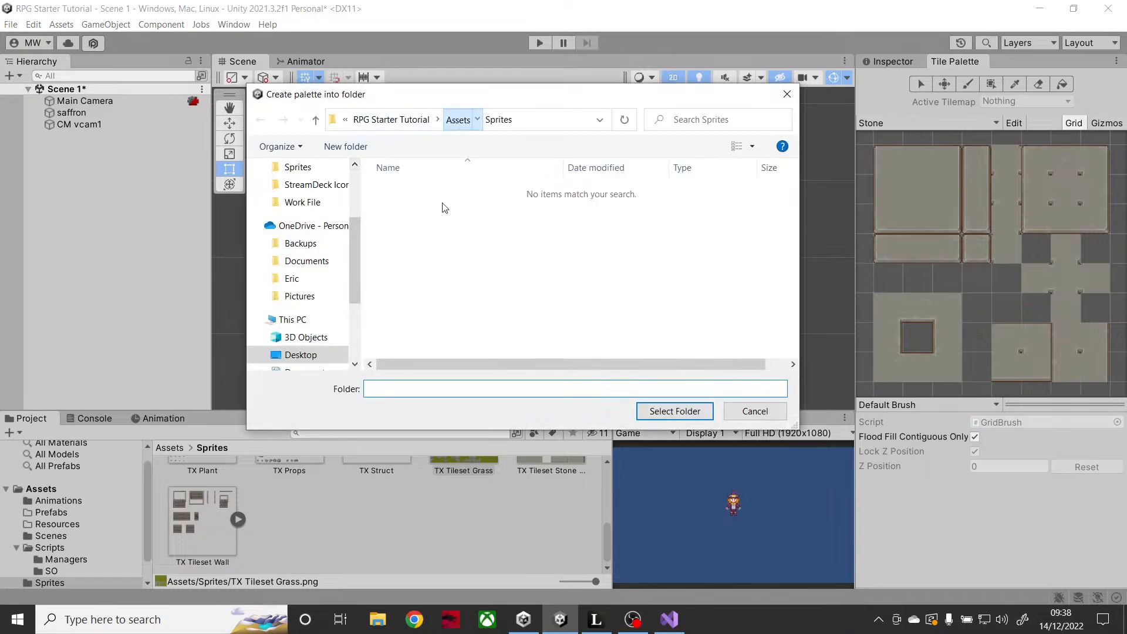
pyautogui.doubleClick(405, 285)
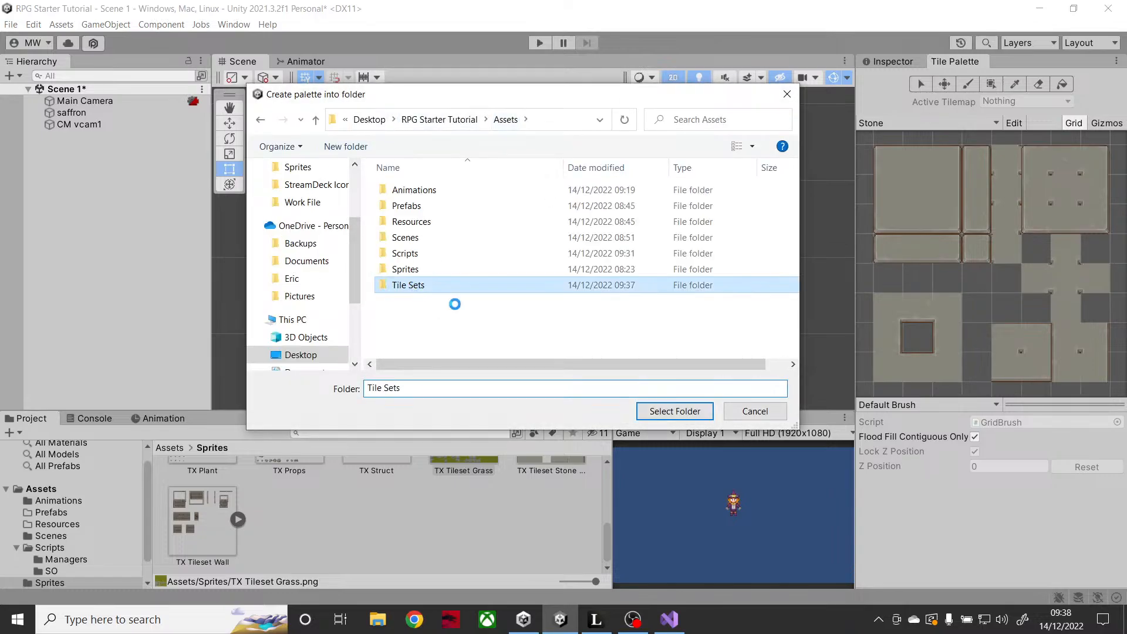
pyautogui.click(702, 413)
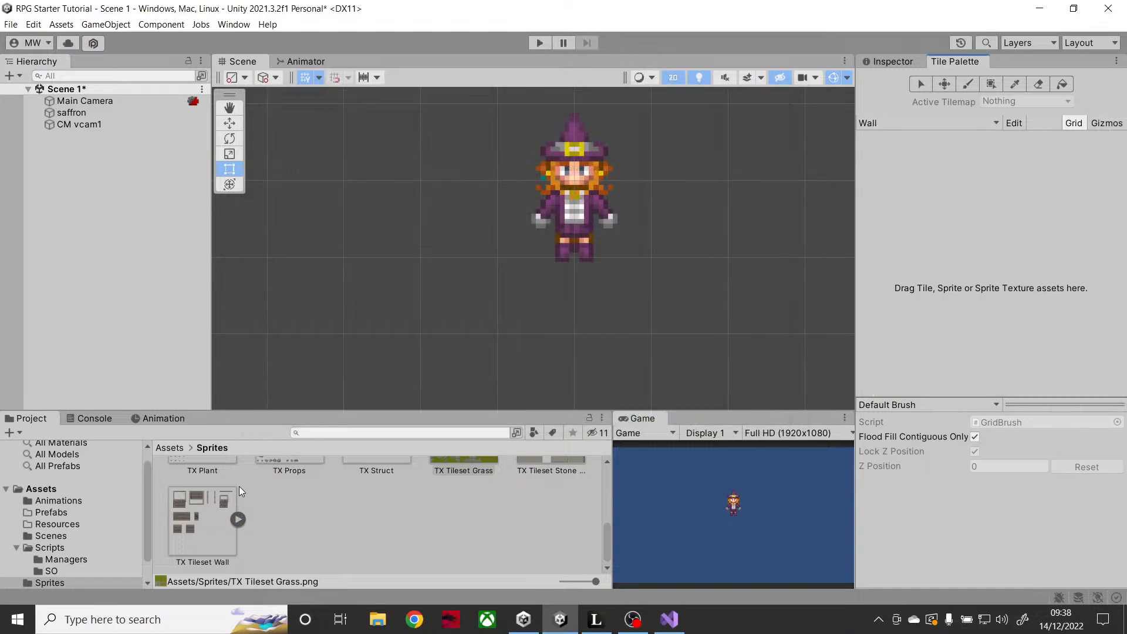
pyautogui.moveTo(196, 505); pyautogui.dragTo(940, 231)
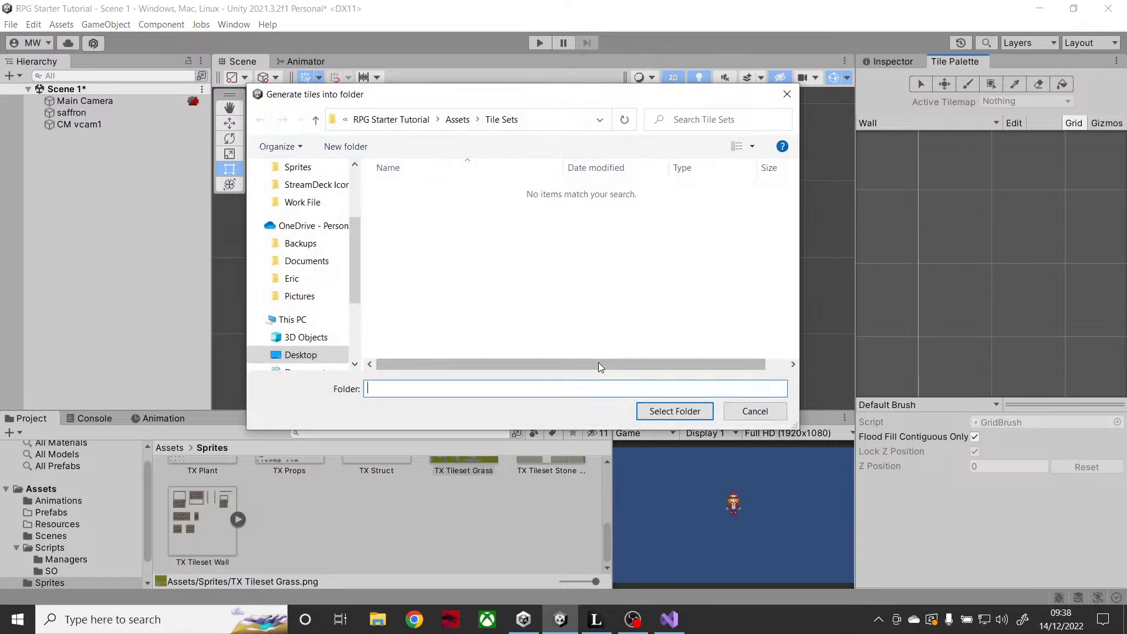
pyautogui.click(669, 411)
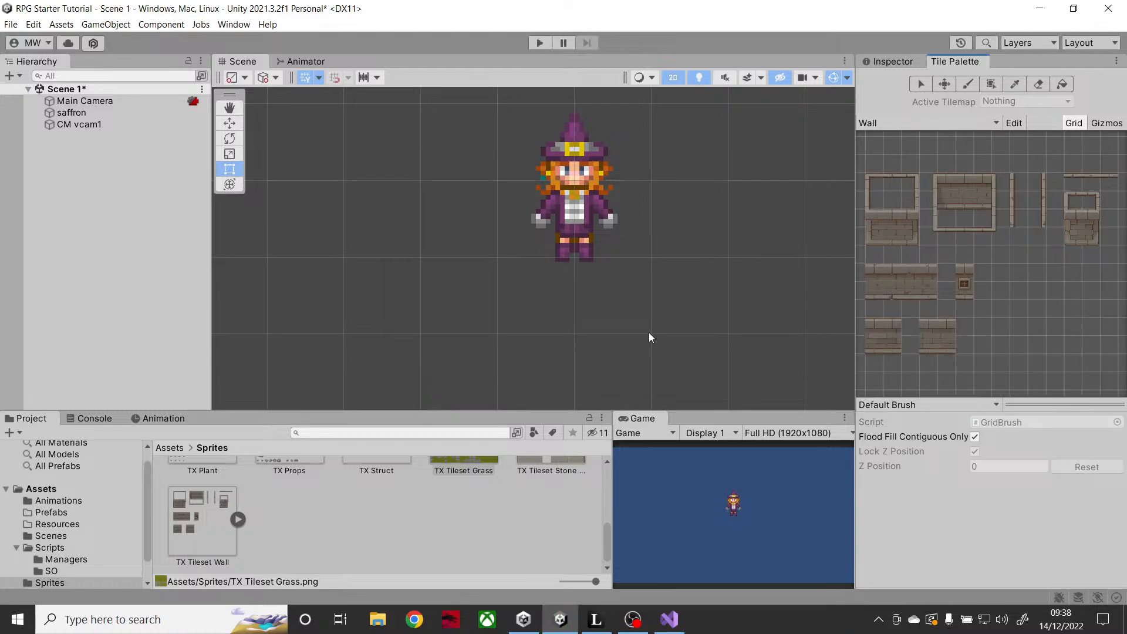
# - Create a new rectangular tile palette named Trees and save it in the Tile Sets folder under Assets
pyautogui.scroll(3, 325, 561)
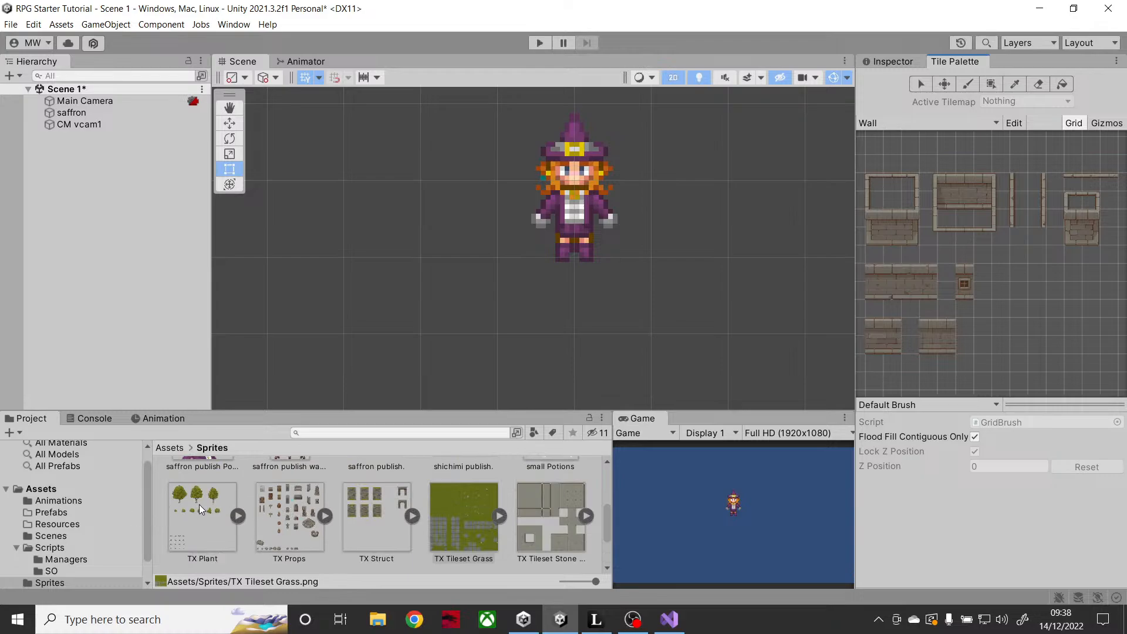
pyautogui.click(995, 123)
pyautogui.click(953, 109)
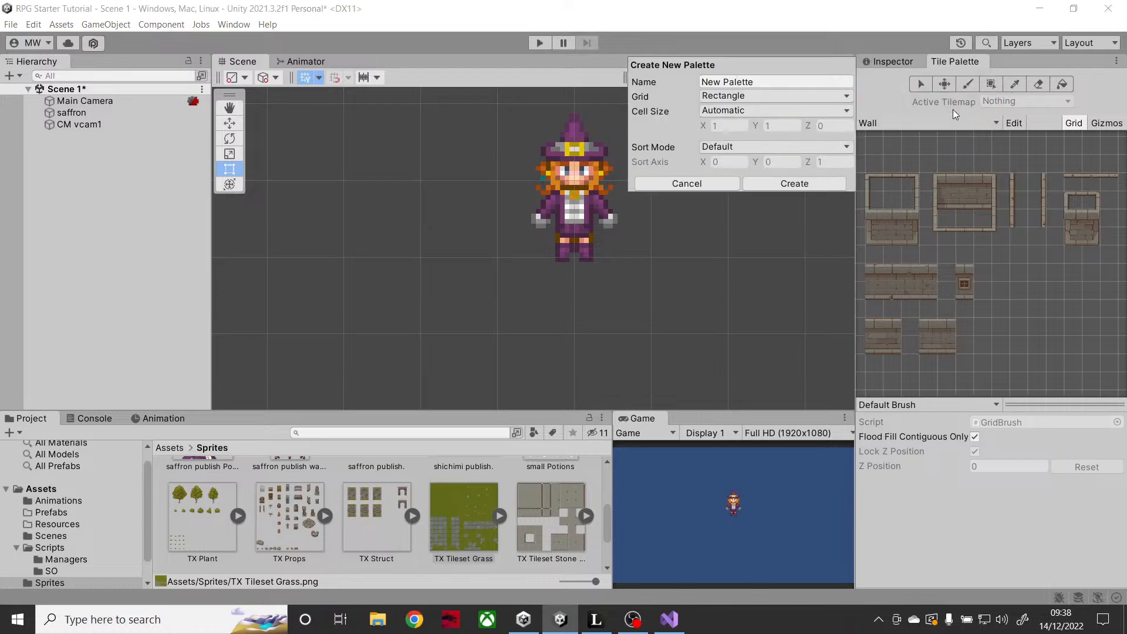
pyautogui.click(798, 86)
pyautogui.write('Trees')
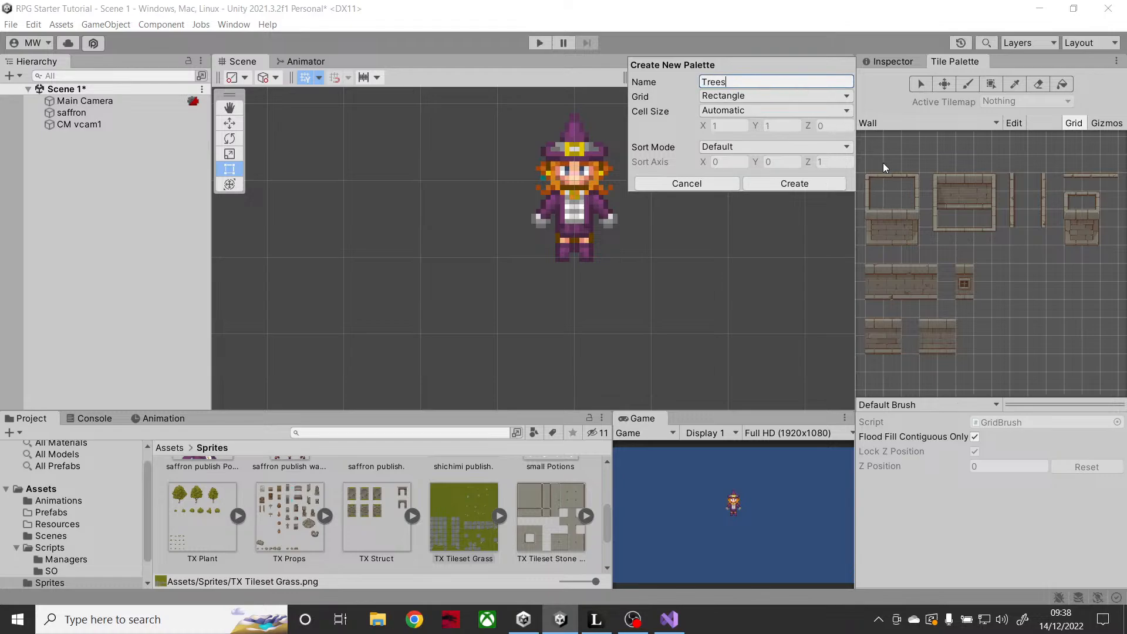
pyautogui.click(783, 188)
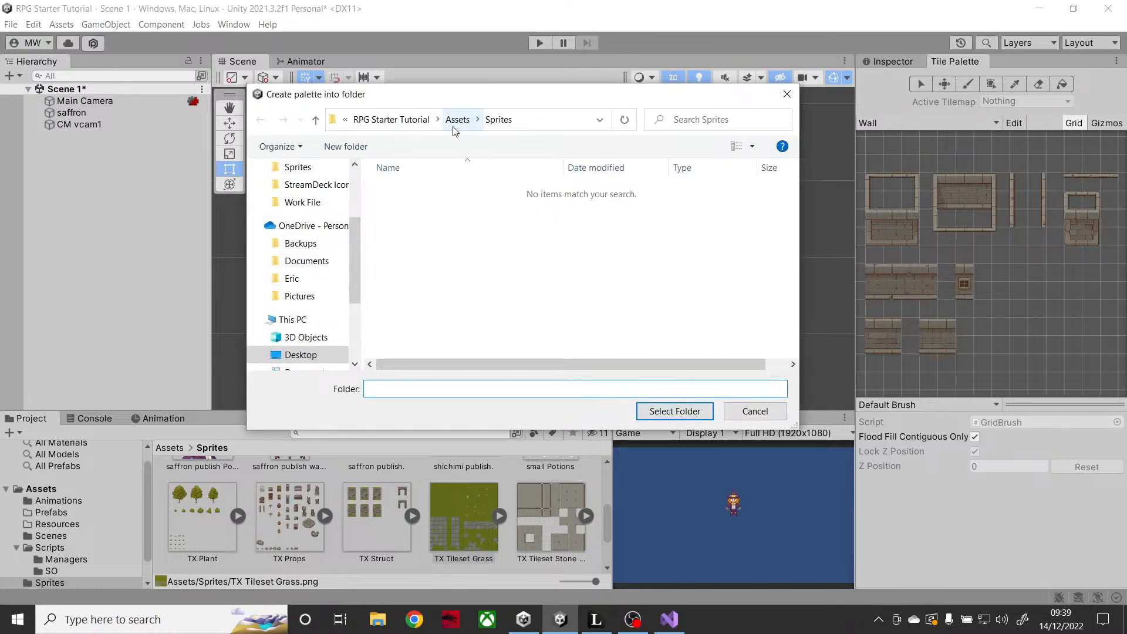
pyautogui.doubleClick(410, 285)
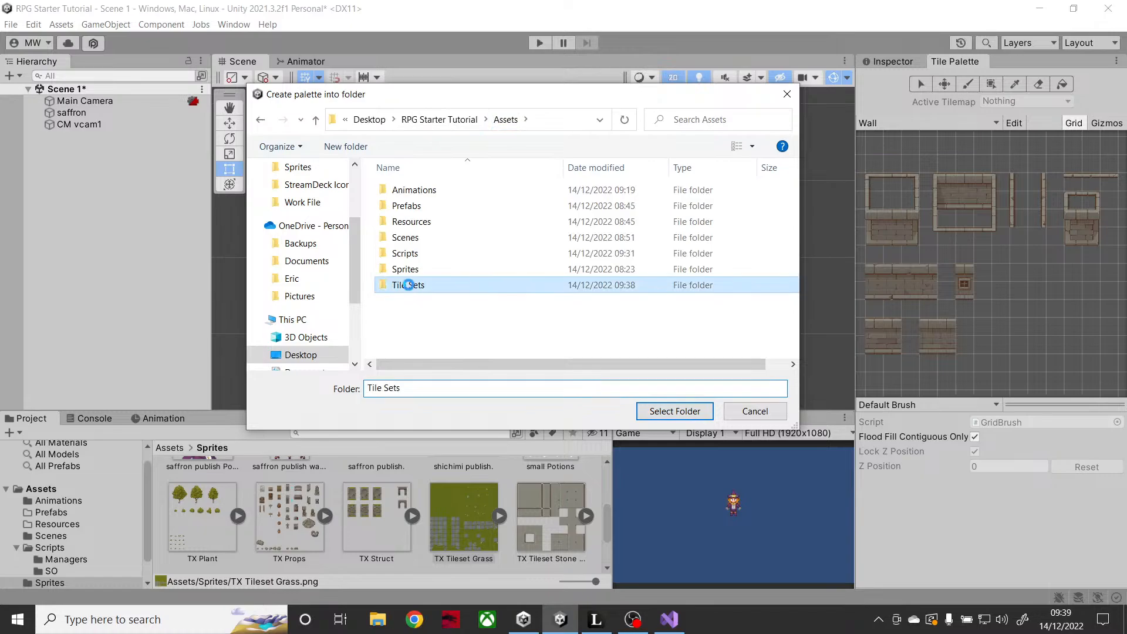
pyautogui.click(645, 409)
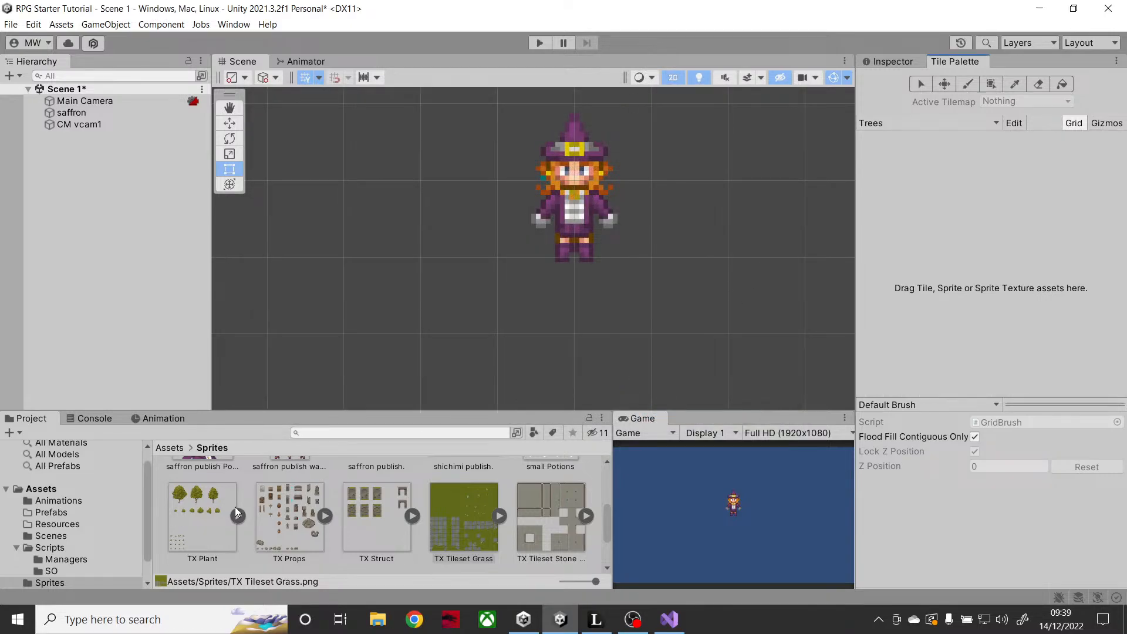
# - Open the TX Plant sprite sheet in the Sprite Editor
pyautogui.click(205, 502)
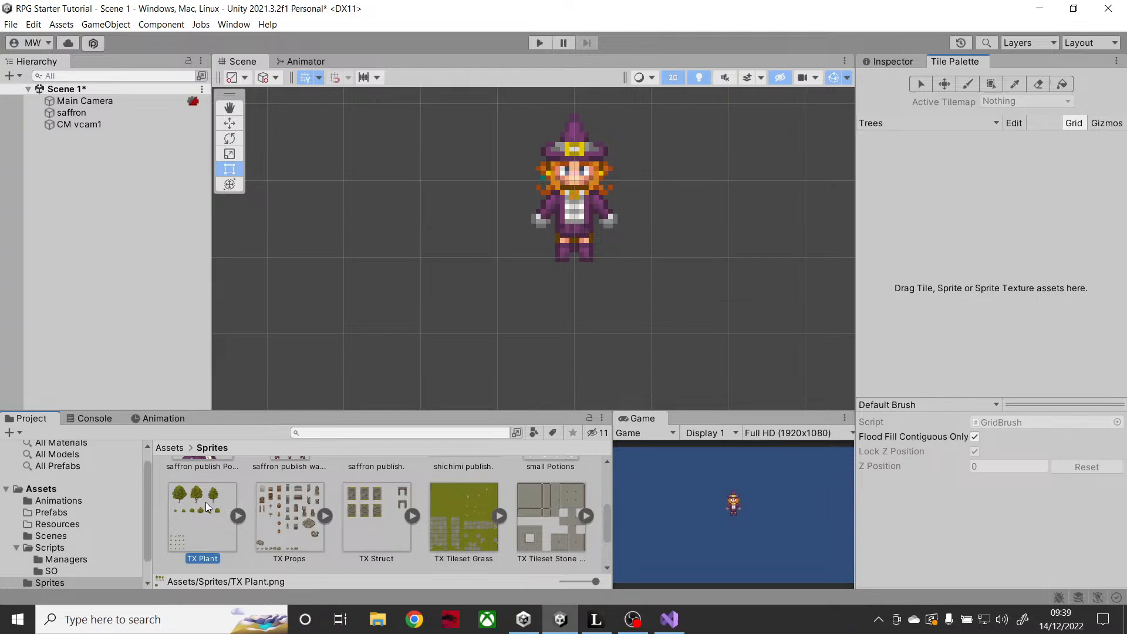
pyautogui.click(891, 62)
pyautogui.click(1078, 249)
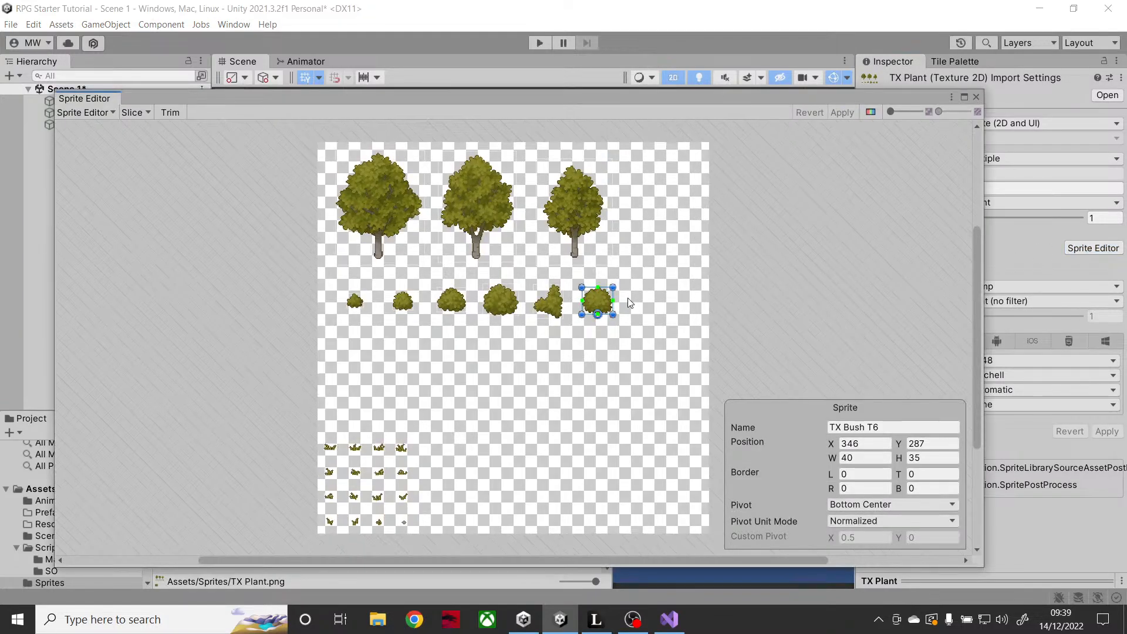
# - Examine the slice bounds and pivot points of the three tree sprites, focusing on the base of the first tree's trunk
pyautogui.scroll(6, 352, 211)
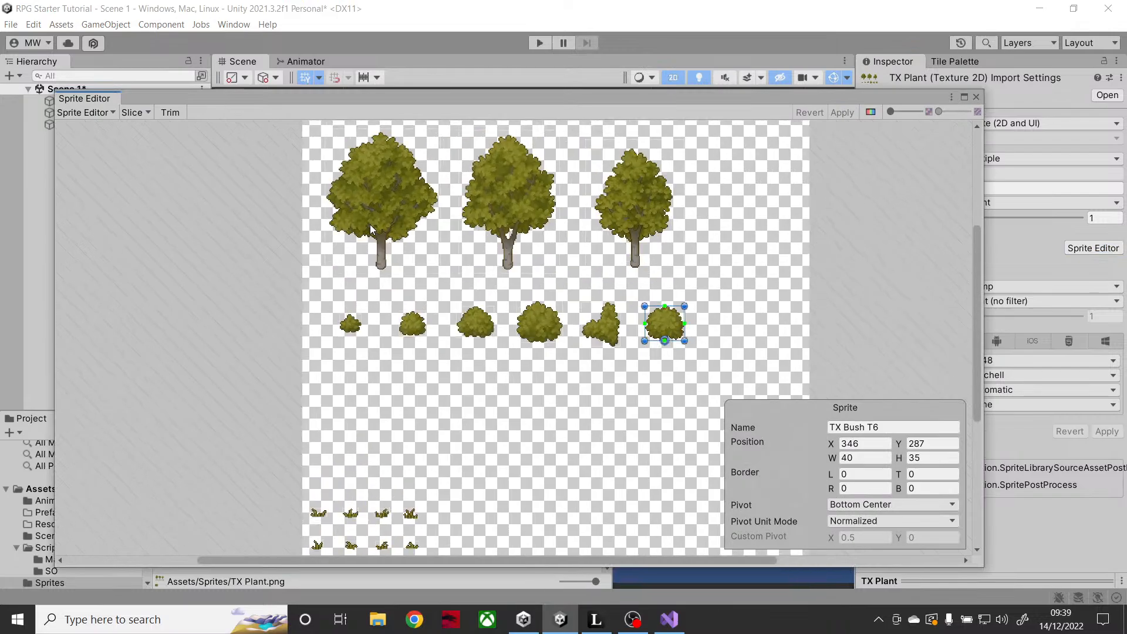
pyautogui.click(376, 207)
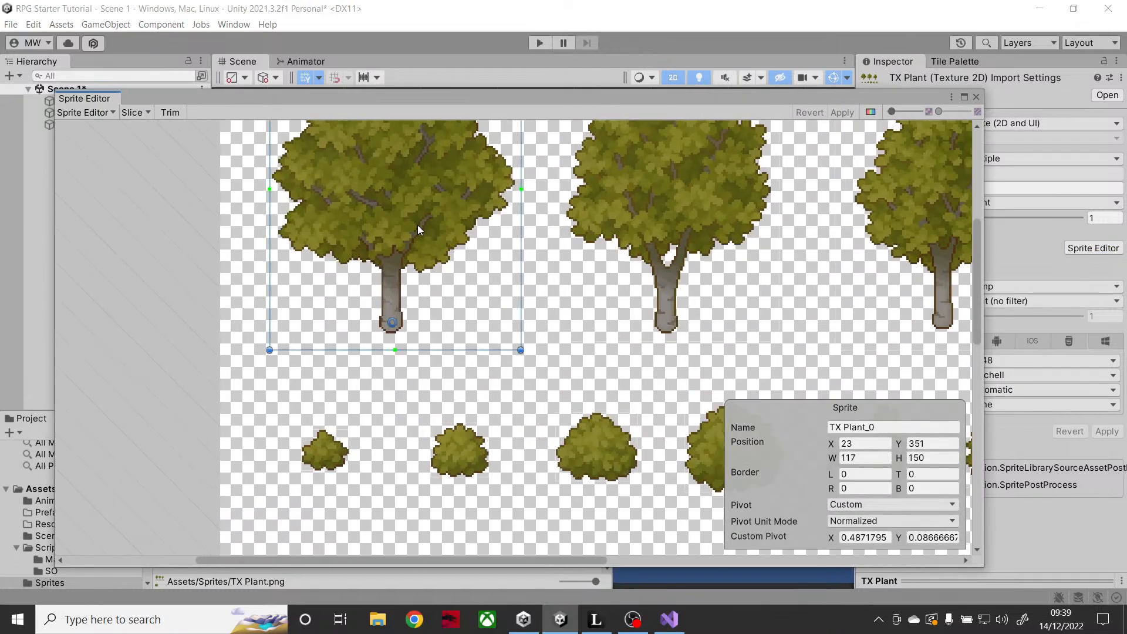
pyautogui.moveTo(417, 225); pyautogui.dragTo(403, 321, button='middle')
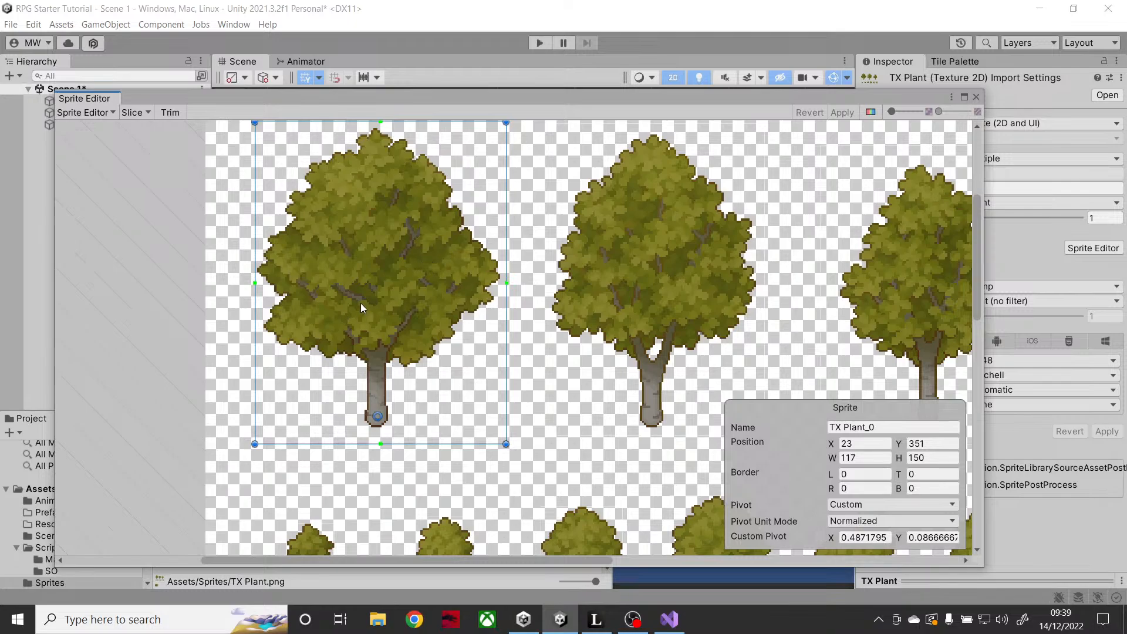
pyautogui.click(649, 311)
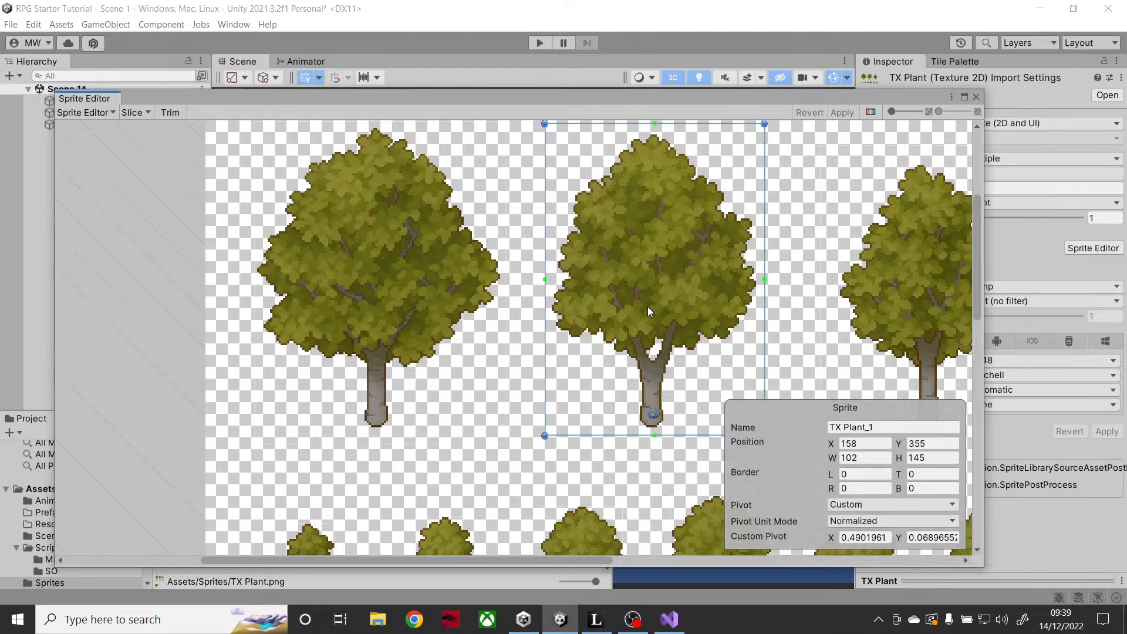
pyautogui.click(879, 305)
pyautogui.click(409, 276)
pyautogui.moveTo(371, 340); pyautogui.dragTo(392, 346, button='middle')
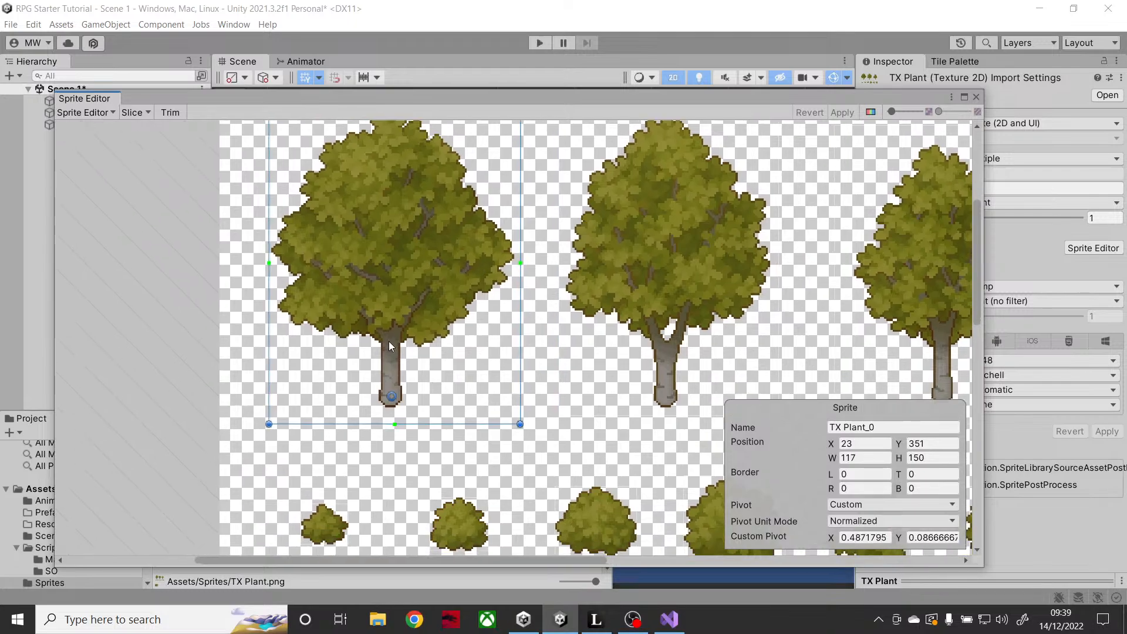
pyautogui.scroll(10, 391, 364)
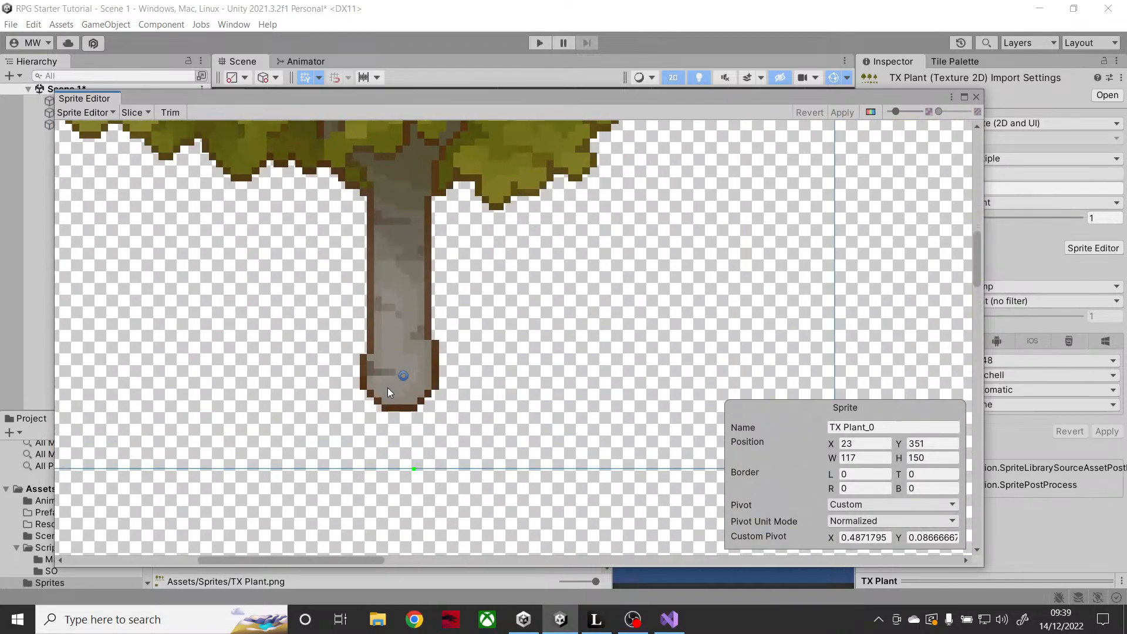
pyautogui.scroll(3, 388, 392)
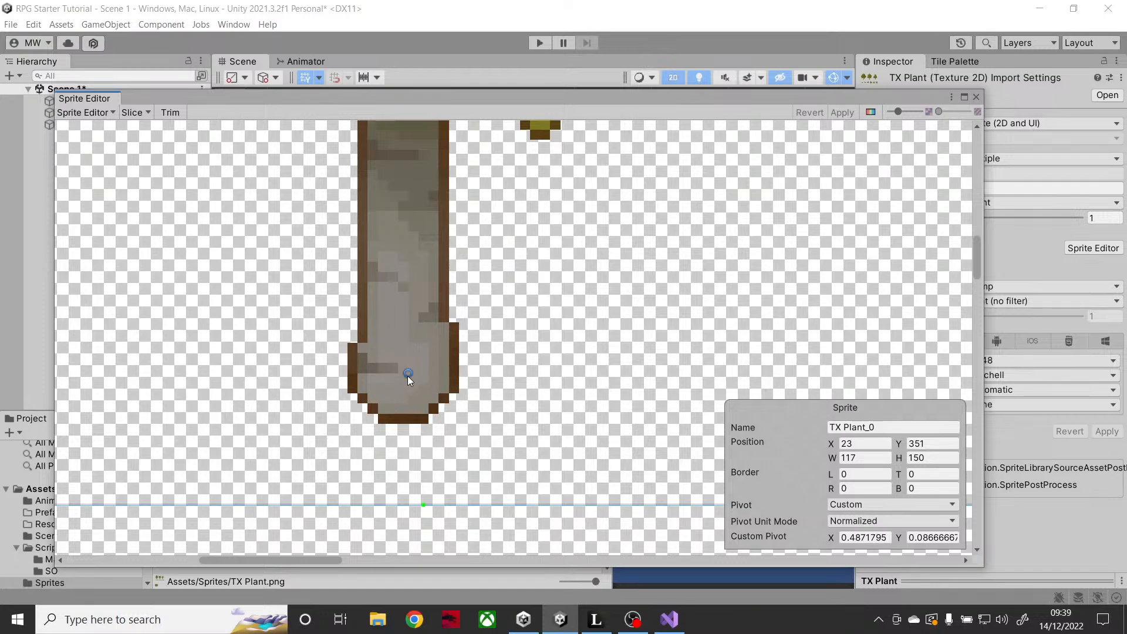
# - Check the pivot points of the second and third tree sprites, TX Plant_1 and TX Plant_2, and close the Sprite Editor
pyautogui.scroll(-5, 490, 341)
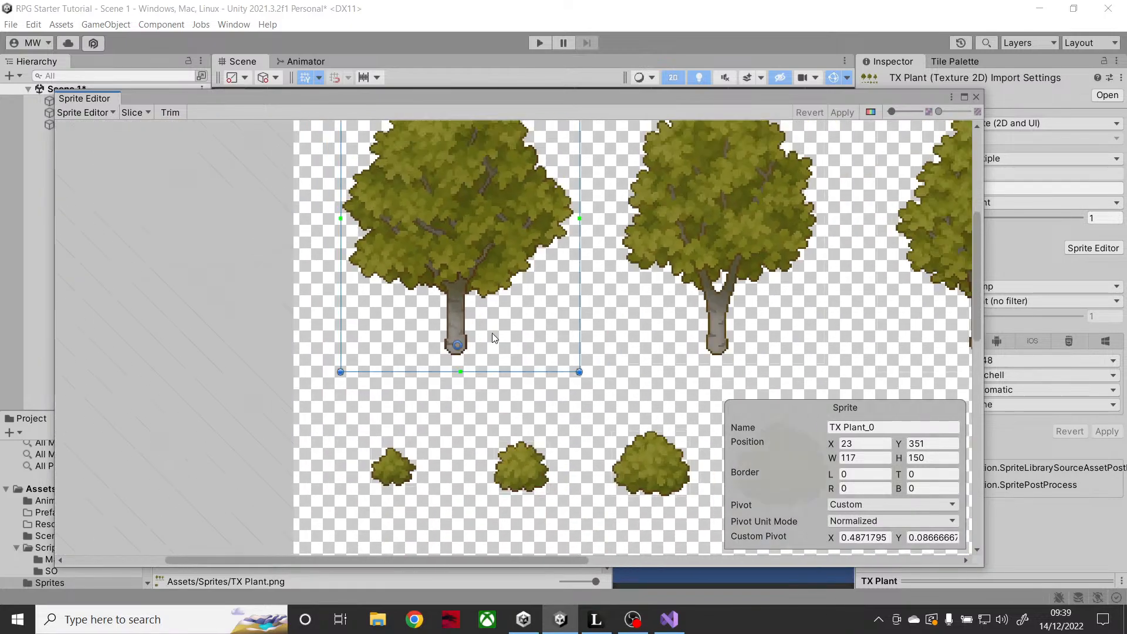
pyautogui.click(746, 271)
pyautogui.moveTo(722, 346); pyautogui.dragTo(568, 305, button='middle')
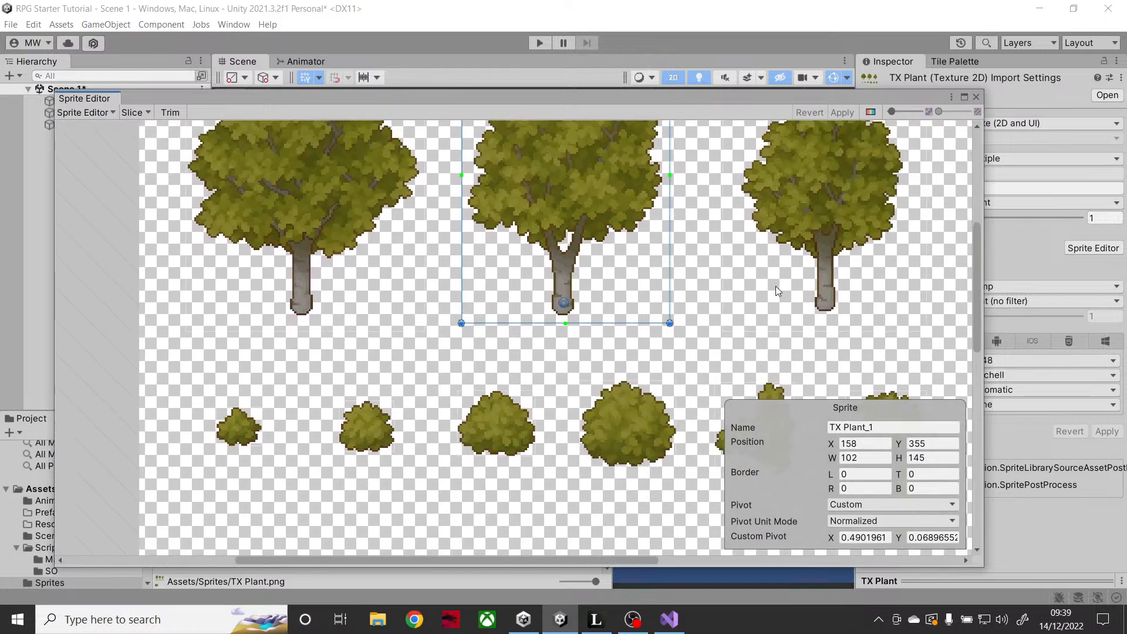
pyautogui.click(821, 277)
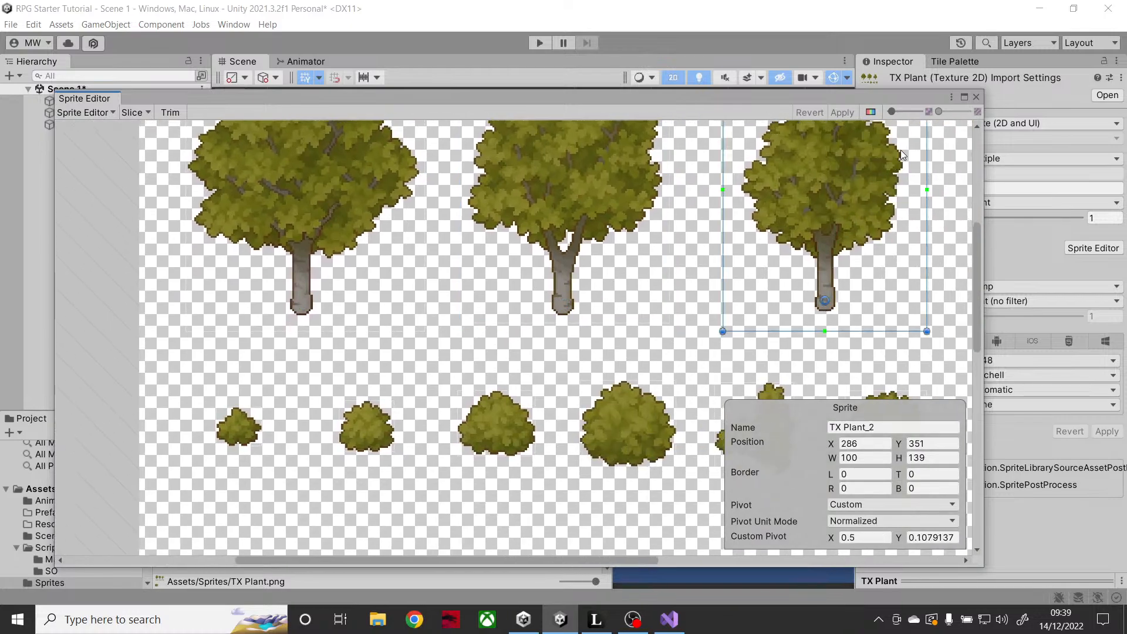
pyautogui.click(976, 97)
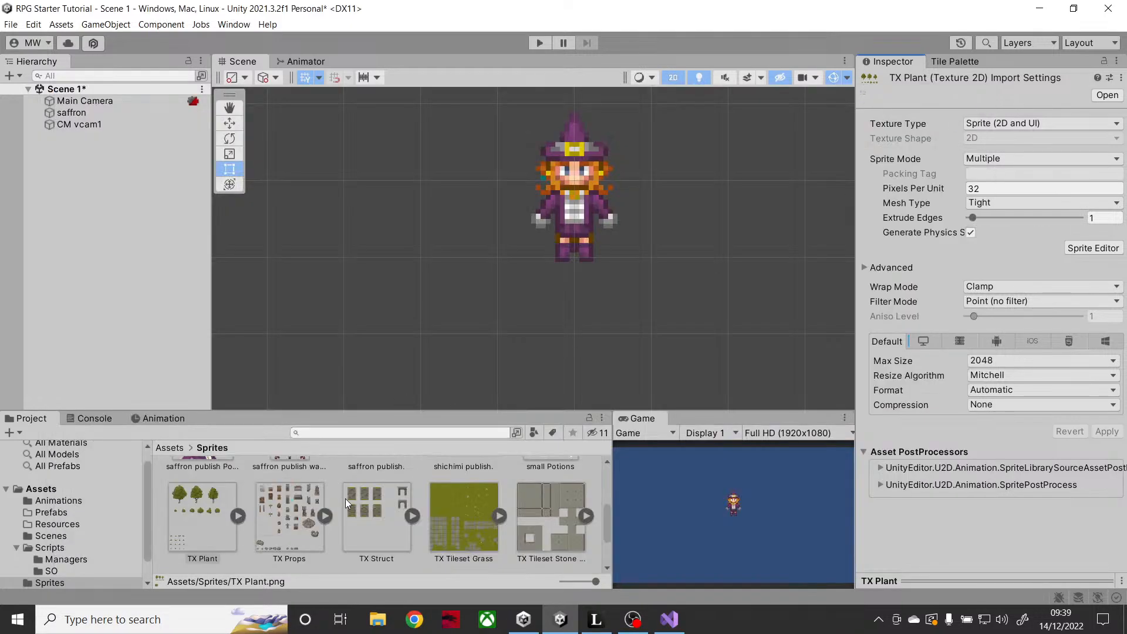
# - Add the TX Plant_0, TX Plant_1 and TX Plant_2 sprites to the Trees palette, generating their tiles in the Tile Sets folder
pyautogui.click(238, 517)
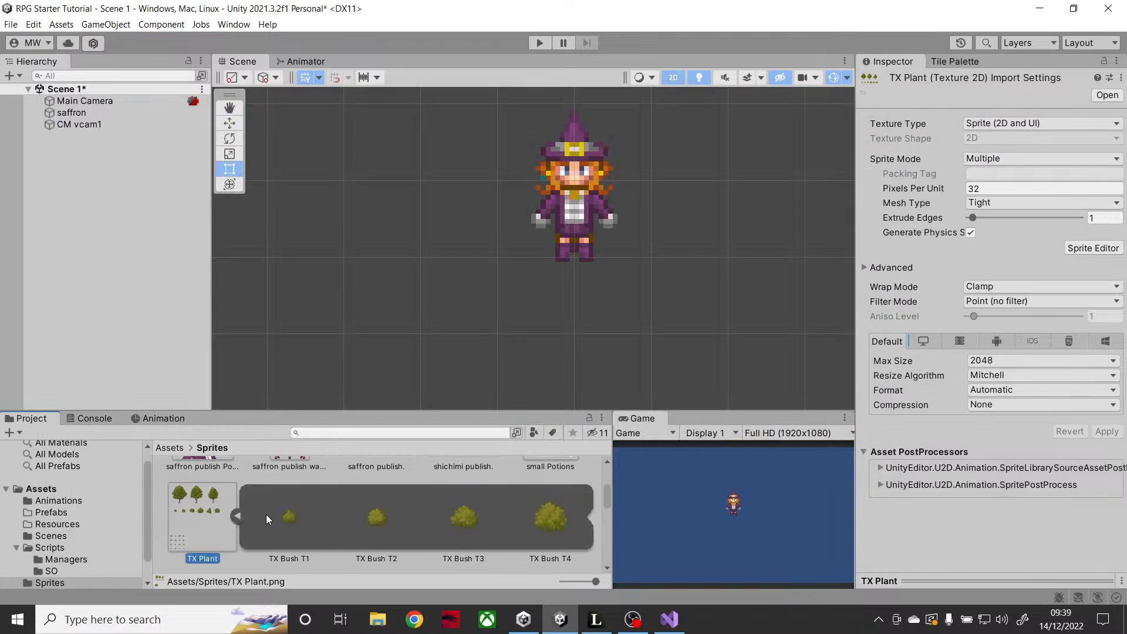
pyautogui.scroll(-6, 534, 538)
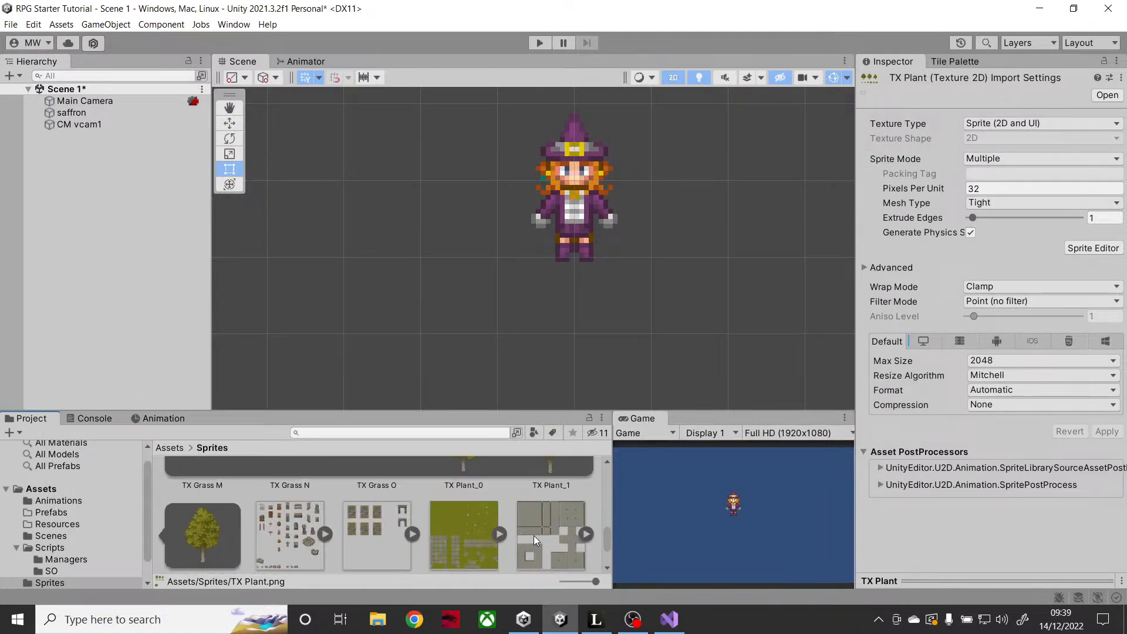
pyautogui.click(486, 502)
pyautogui.scroll(-2, 430, 513)
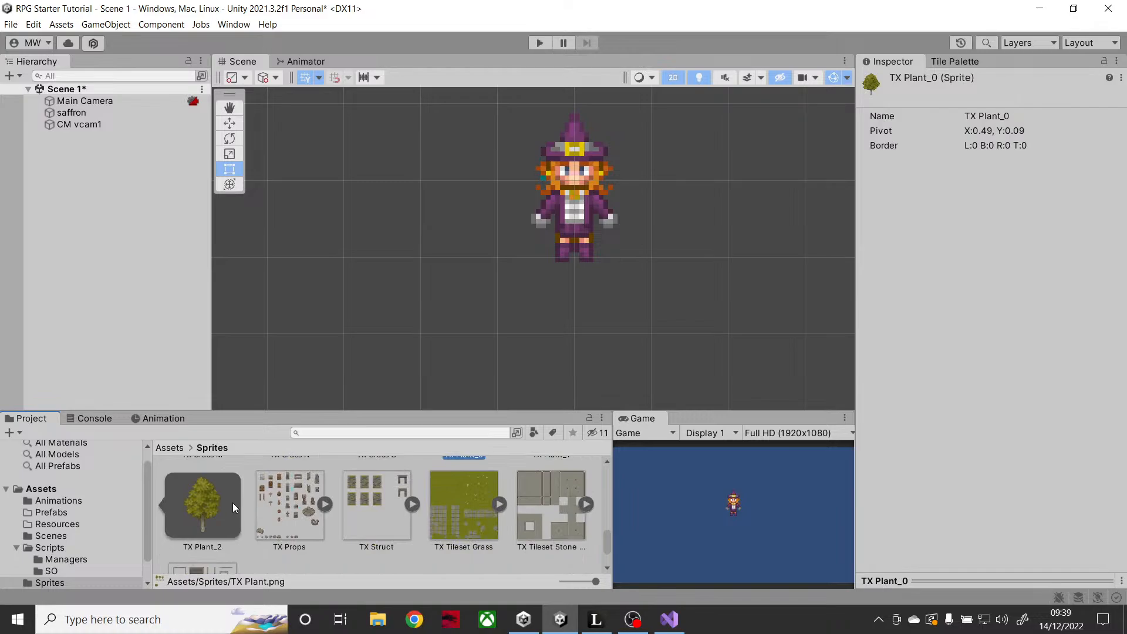
pyautogui.keyDown('shift'); pyautogui.click(196, 502); pyautogui.keyUp('shift')
pyautogui.scroll(2, 358, 467)
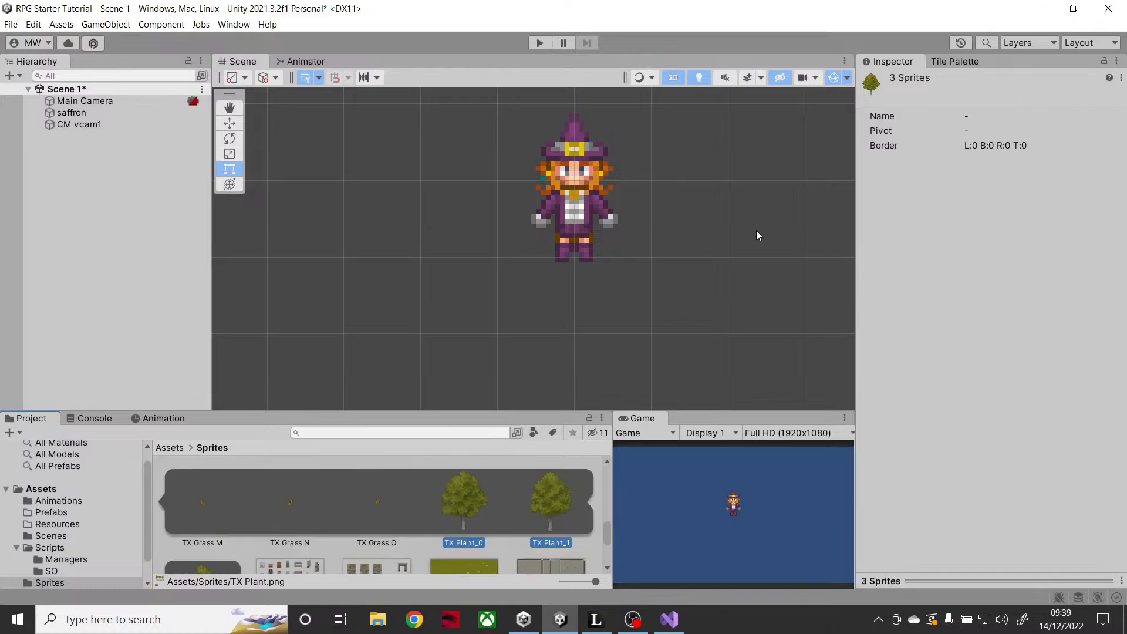
pyautogui.click(951, 62)
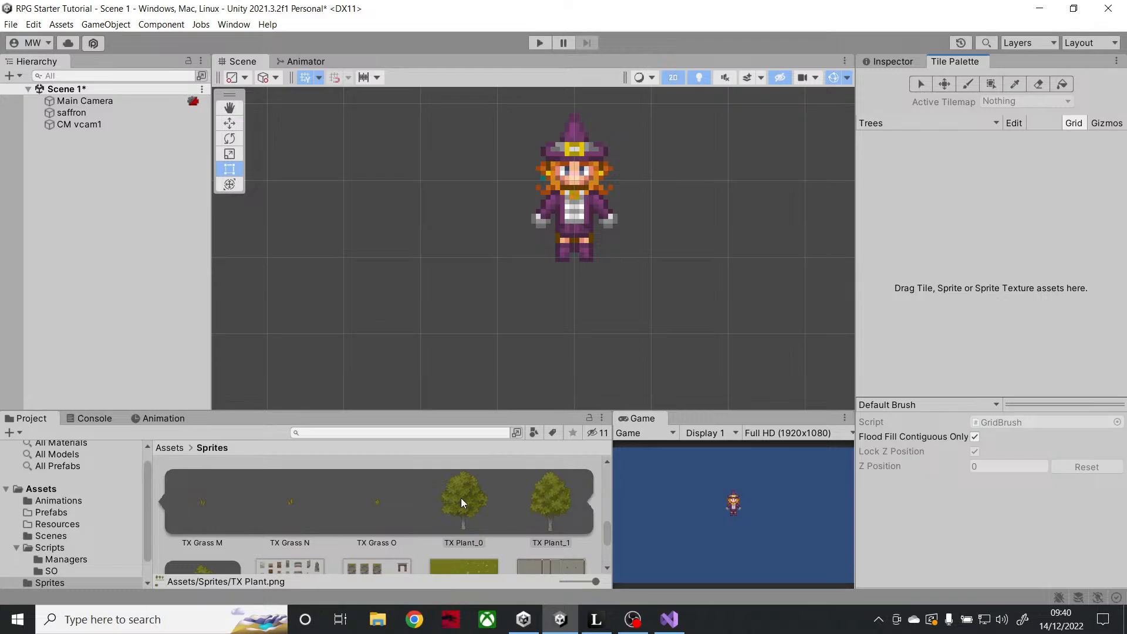
pyautogui.moveTo(460, 498); pyautogui.dragTo(973, 222)
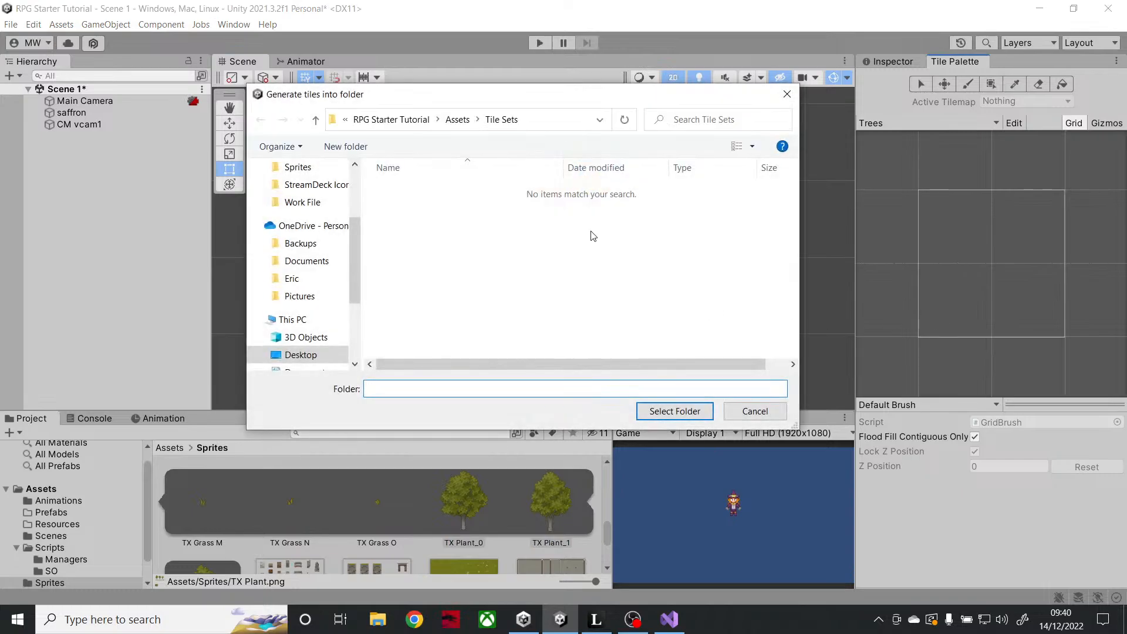
pyautogui.click(702, 414)
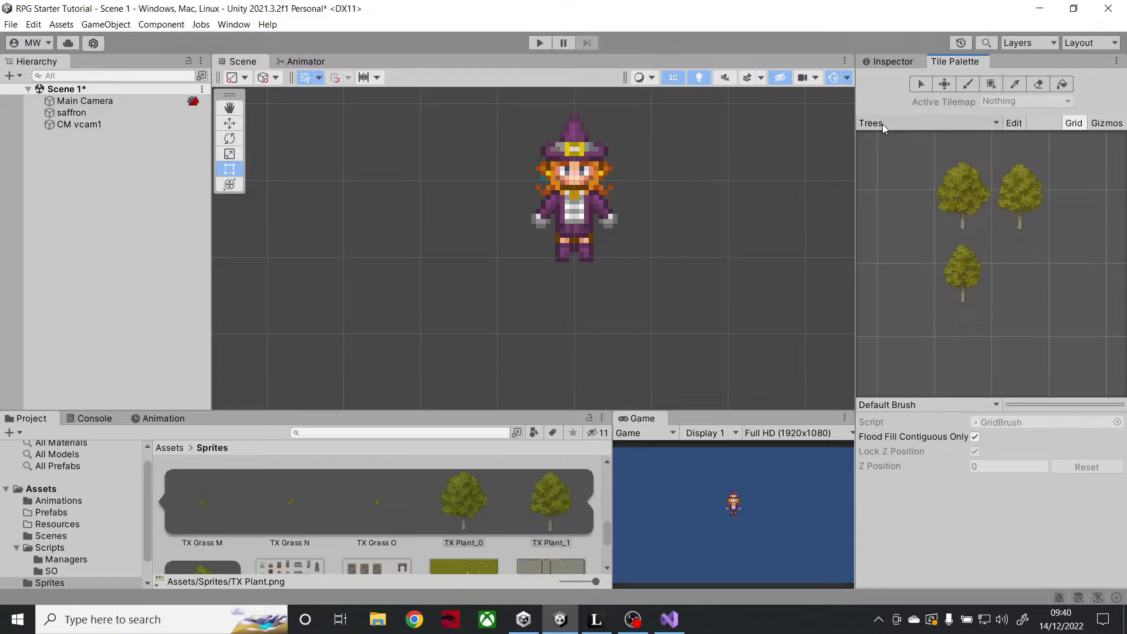
# - Create a rectangular 2D tilemap with its parent grid in the scene hierarchy
pyautogui.scroll(-6, 574, 236)
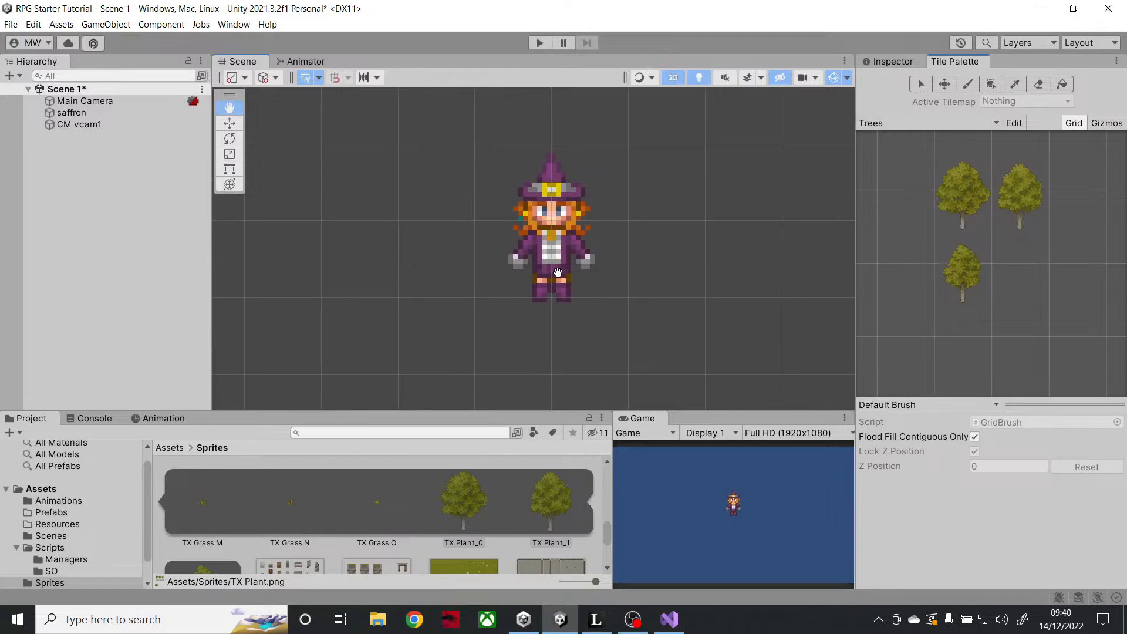
pyautogui.scroll(-3, 555, 281)
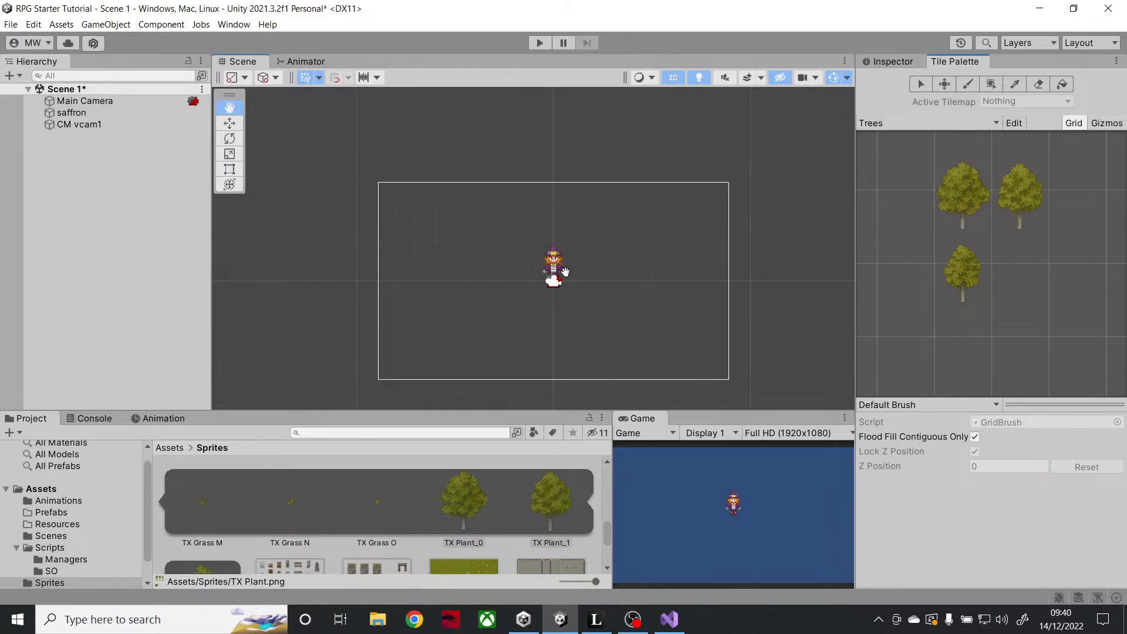
pyautogui.rightClick(100, 154)
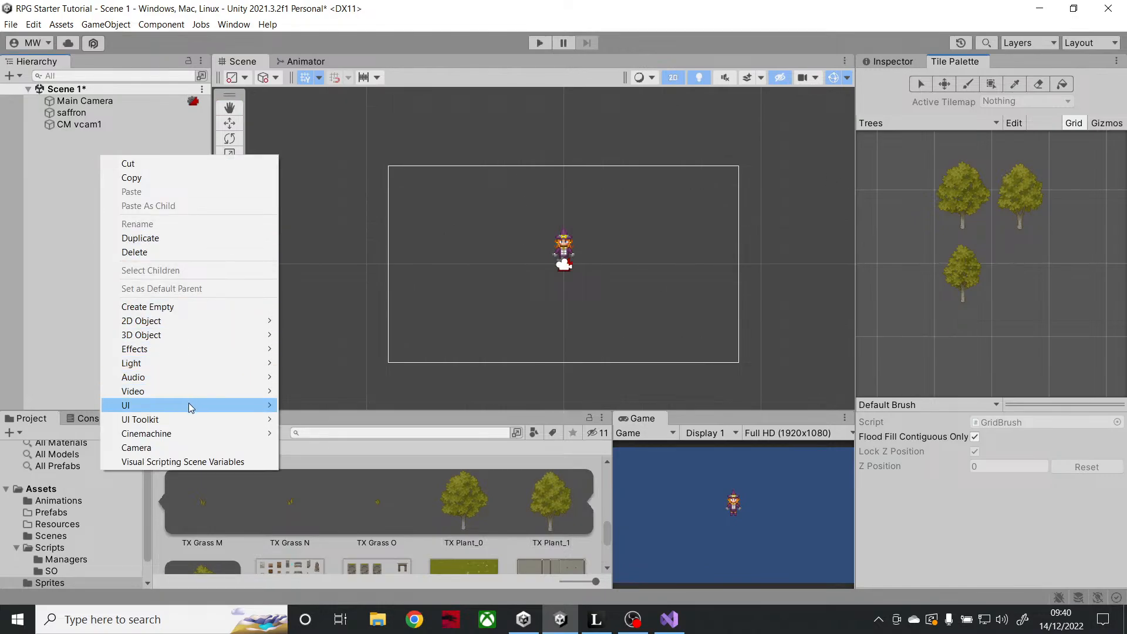
pyautogui.moveTo(188, 404)
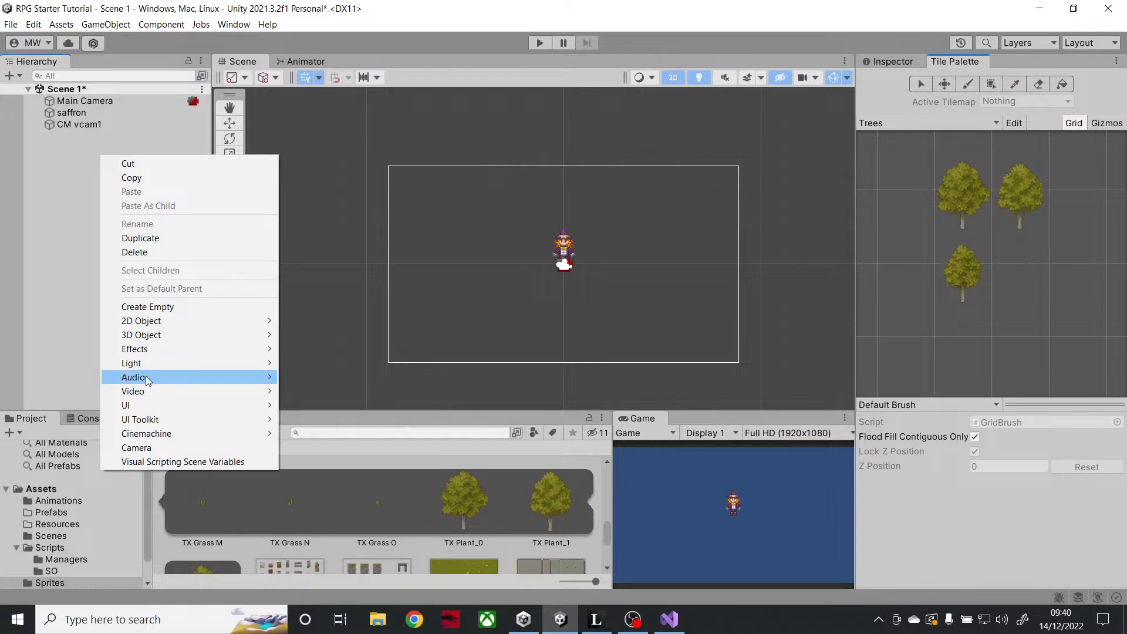
pyautogui.moveTo(261, 327)
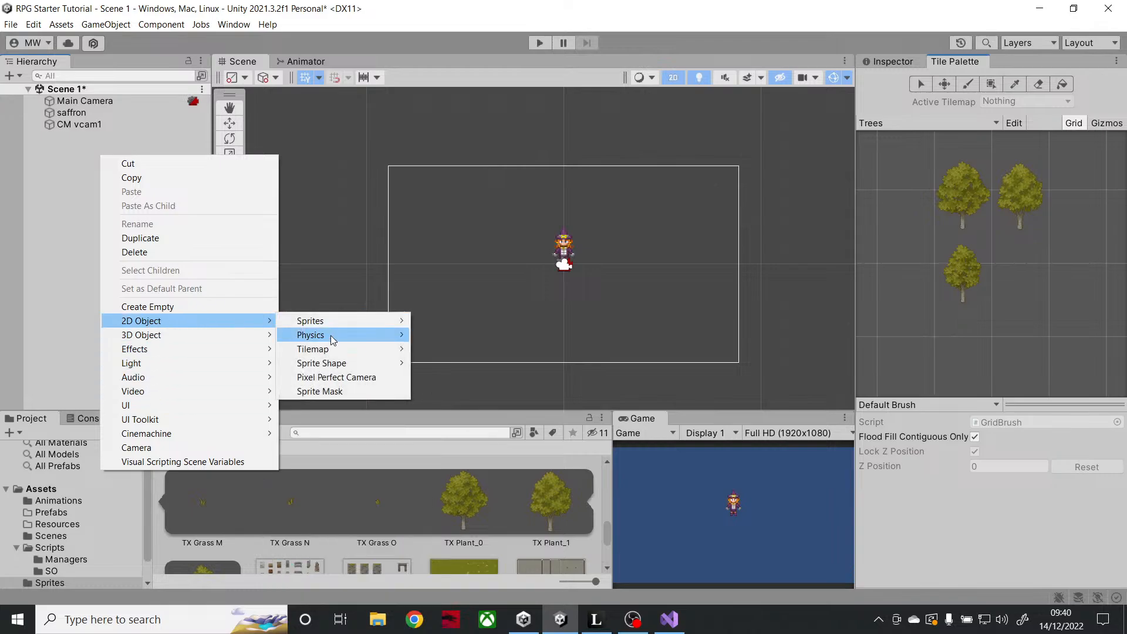
pyautogui.moveTo(333, 350)
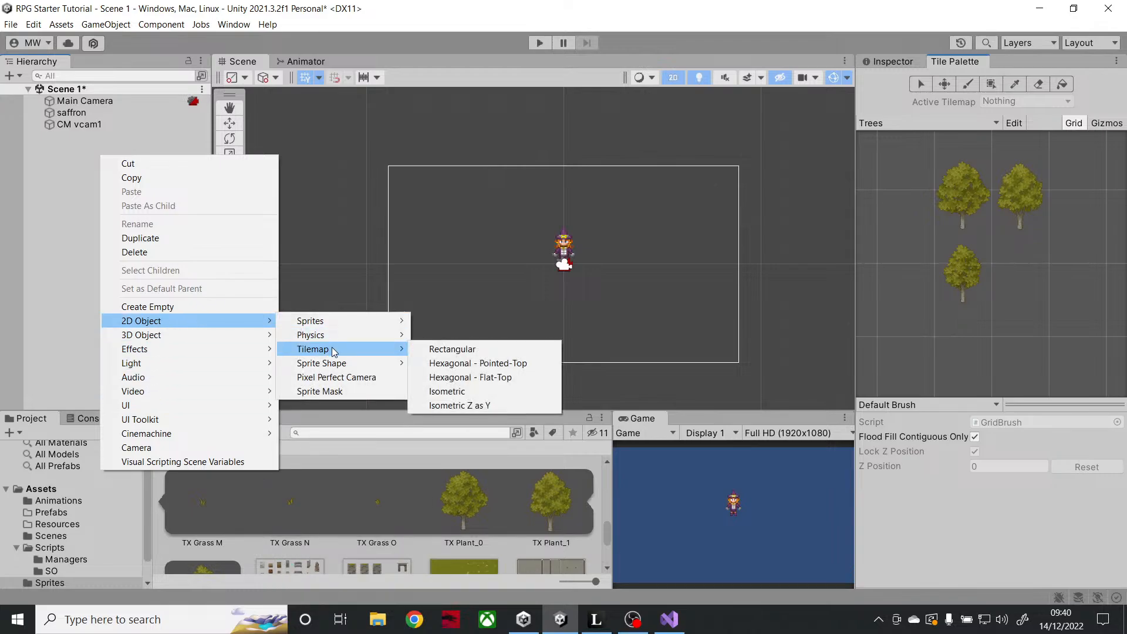
pyautogui.click(448, 351)
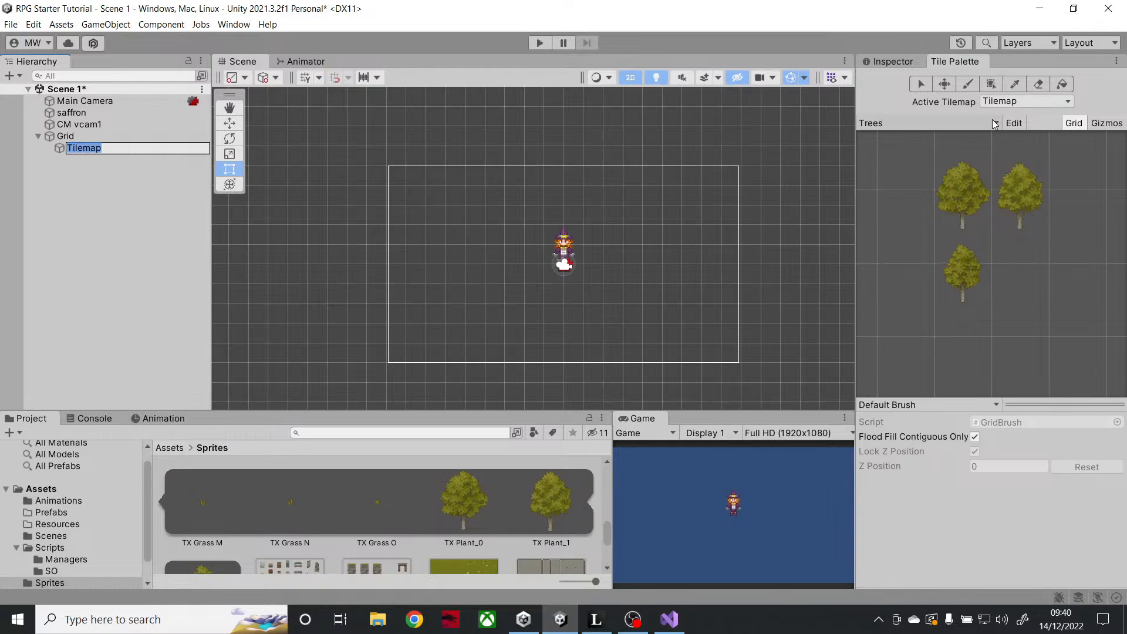
# - Rename the new tilemap under Grid as Ground
pyautogui.click(891, 123)
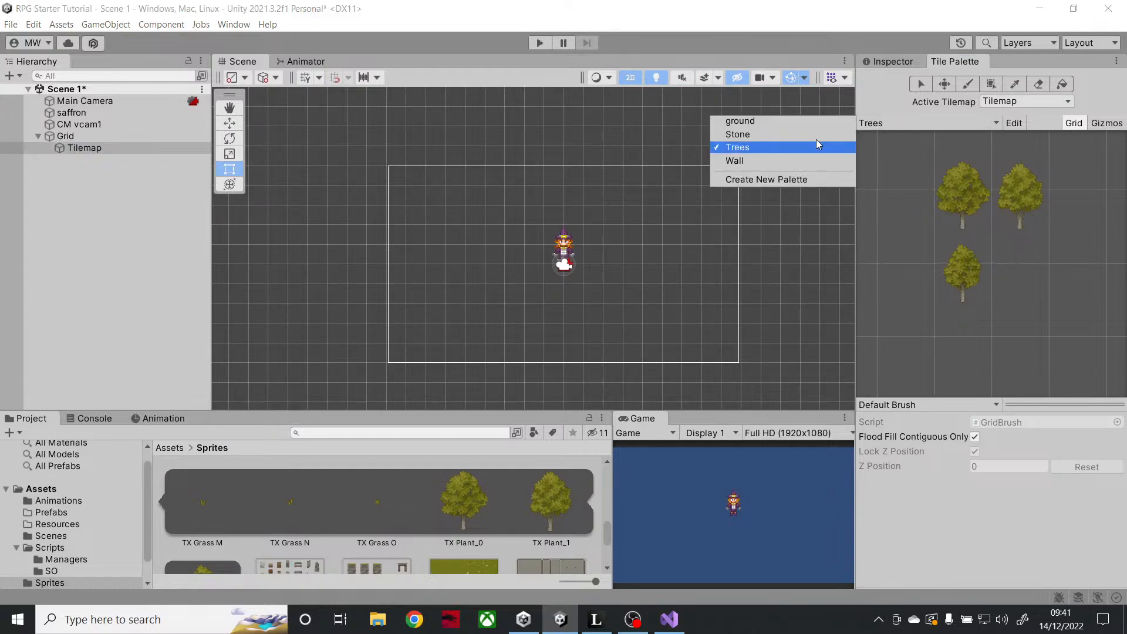
pyautogui.click(89, 149)
pyautogui.click(93, 147)
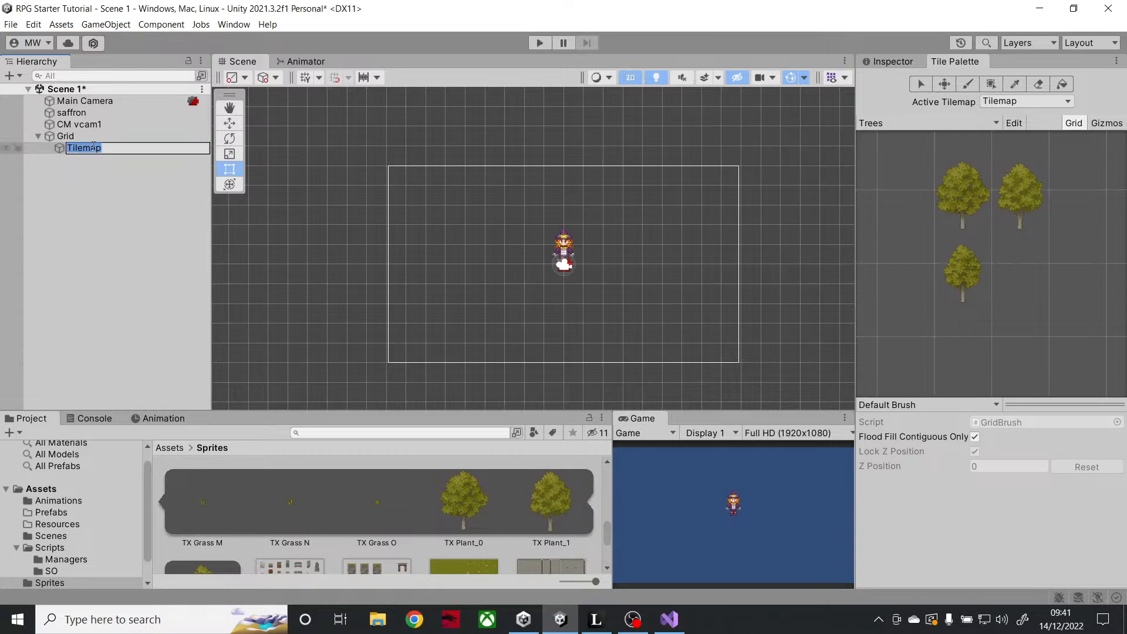
pyautogui.write('Ground')
pyautogui.press('Return')
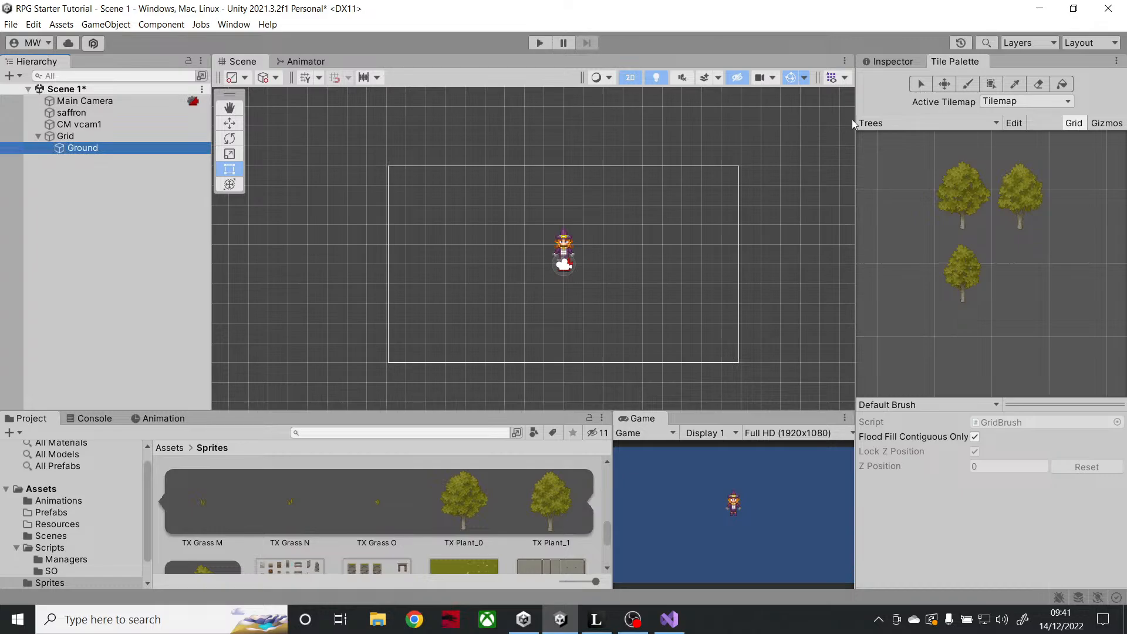
# - Switch to the ground palette and paint its first plain grass tile freehand on the Ground tilemap around the character
pyautogui.click(882, 121)
pyautogui.click(778, 121)
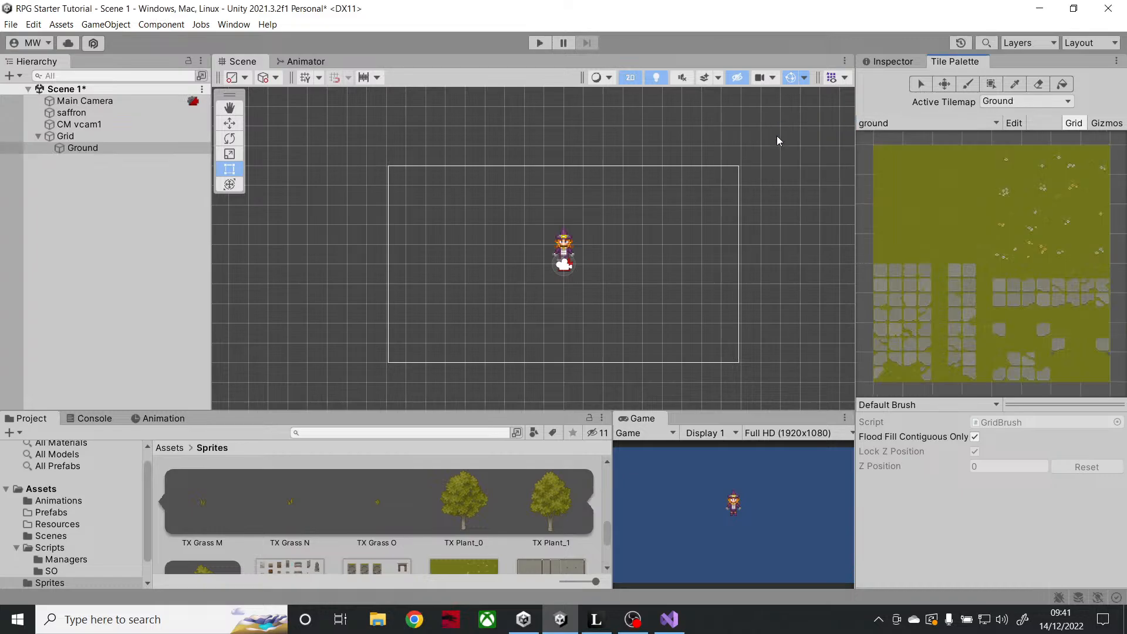
pyautogui.click(887, 162)
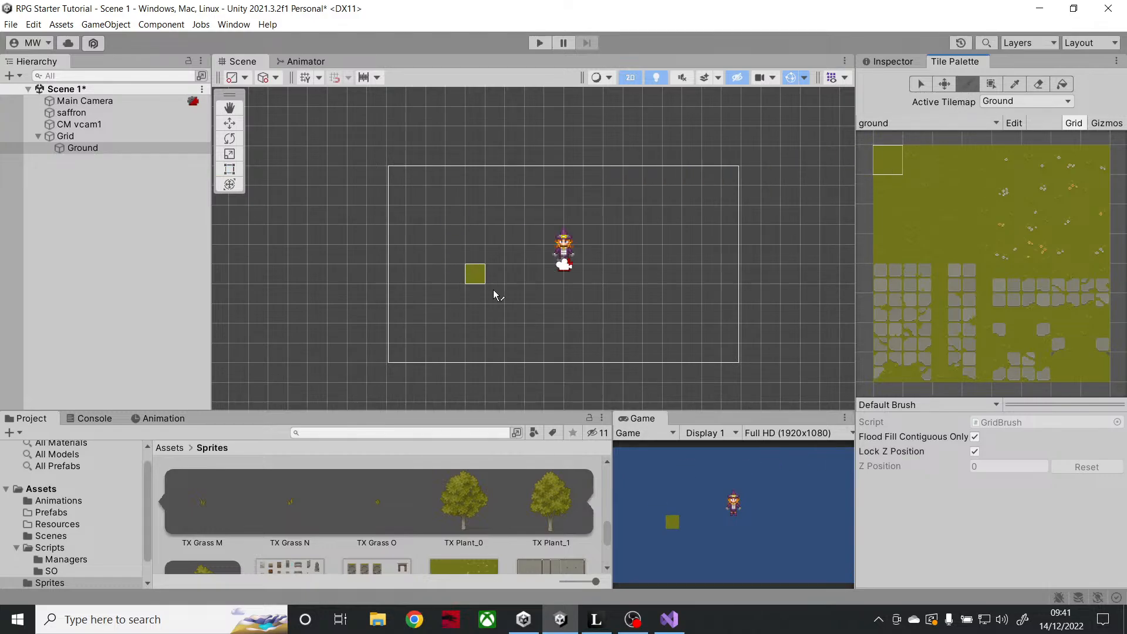
pyautogui.moveTo(437, 216)
pyautogui.mouseDown()
pyautogui.moveTo(520, 178)
pyautogui.moveTo(477, 253)
pyautogui.moveTo(434, 271)
pyautogui.moveTo(574, 214)
pyautogui.moveTo(699, 221)
pyautogui.mouseUp()
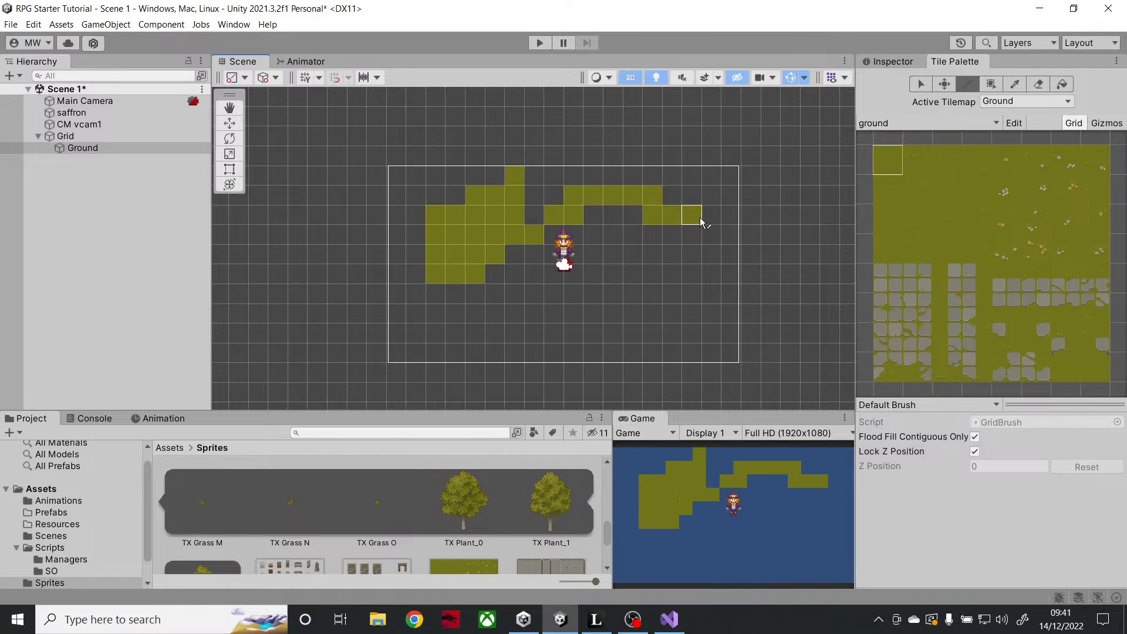
# - Box-fill a large rectangle of the Ground tilemap with the plain grass tile, extending past the camera frame on all sides
pyautogui.click(998, 84)
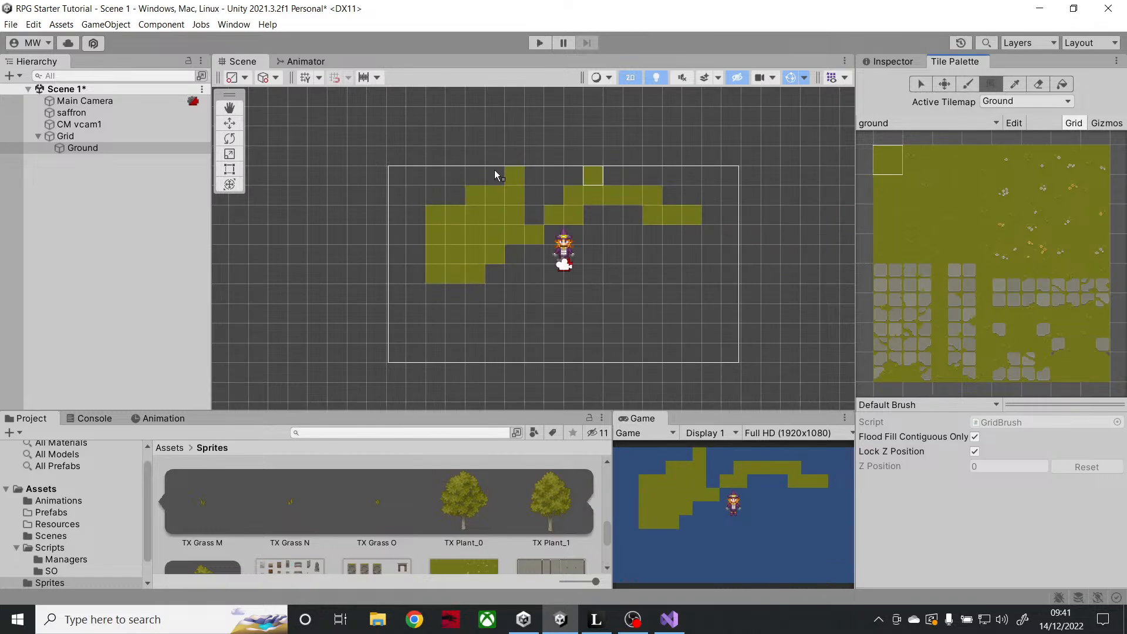
pyautogui.moveTo(314, 118); pyautogui.dragTo(824, 407)
pyautogui.moveTo(711, 294); pyautogui.dragTo(642, 283, button='middle')
pyautogui.scroll(-1, 642, 283)
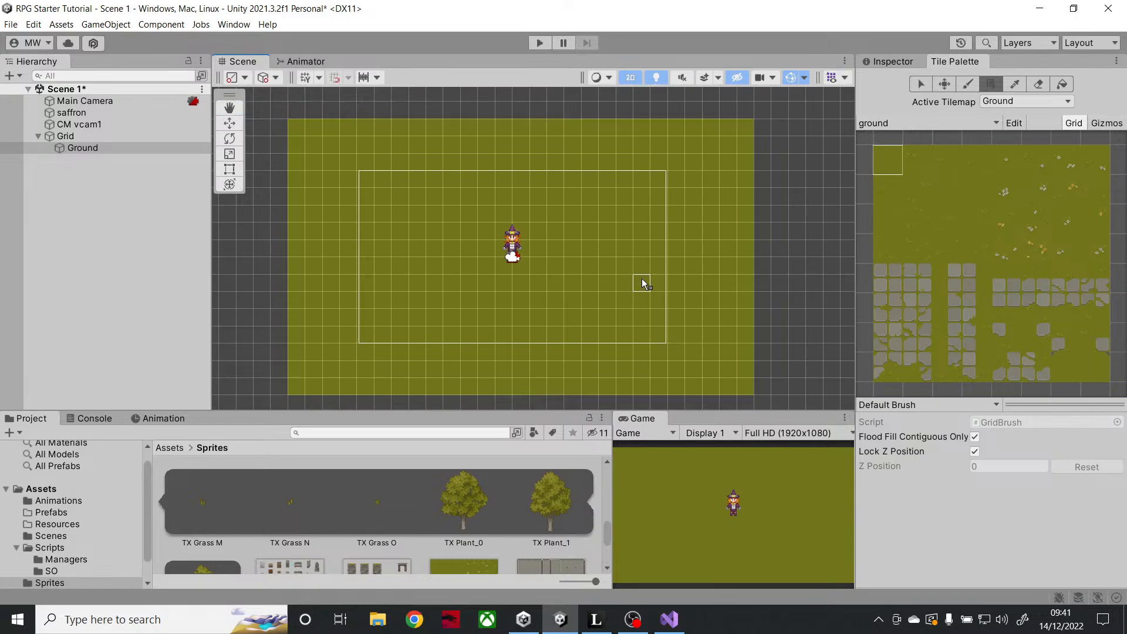
pyautogui.scroll(1, 642, 283)
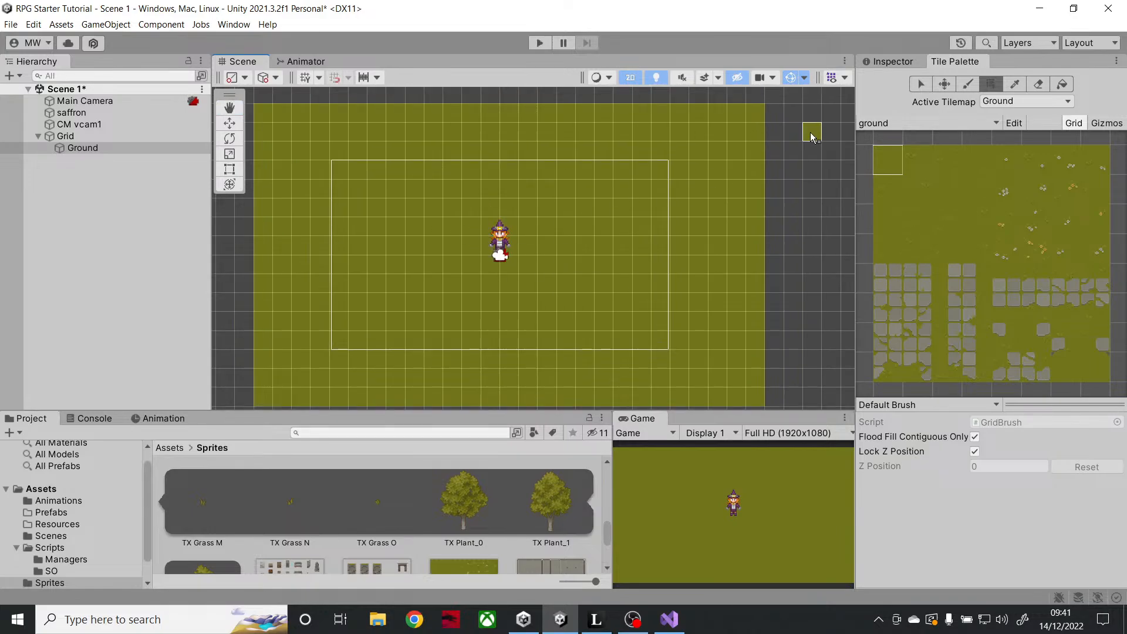
# - Pick the second grass tile in the ground palette's first row and change the brush type to Random Brush
pyautogui.scroll(4, 875, 164)
pyautogui.moveTo(891, 151); pyautogui.dragTo(913, 207, button='middle')
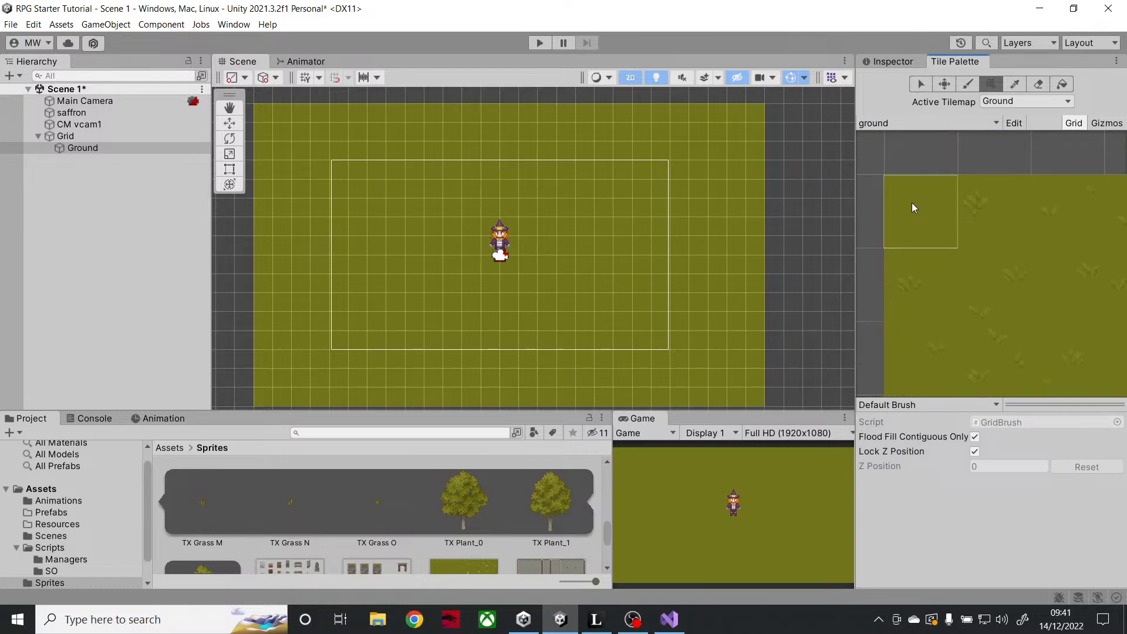
pyautogui.scroll(-4, 913, 207)
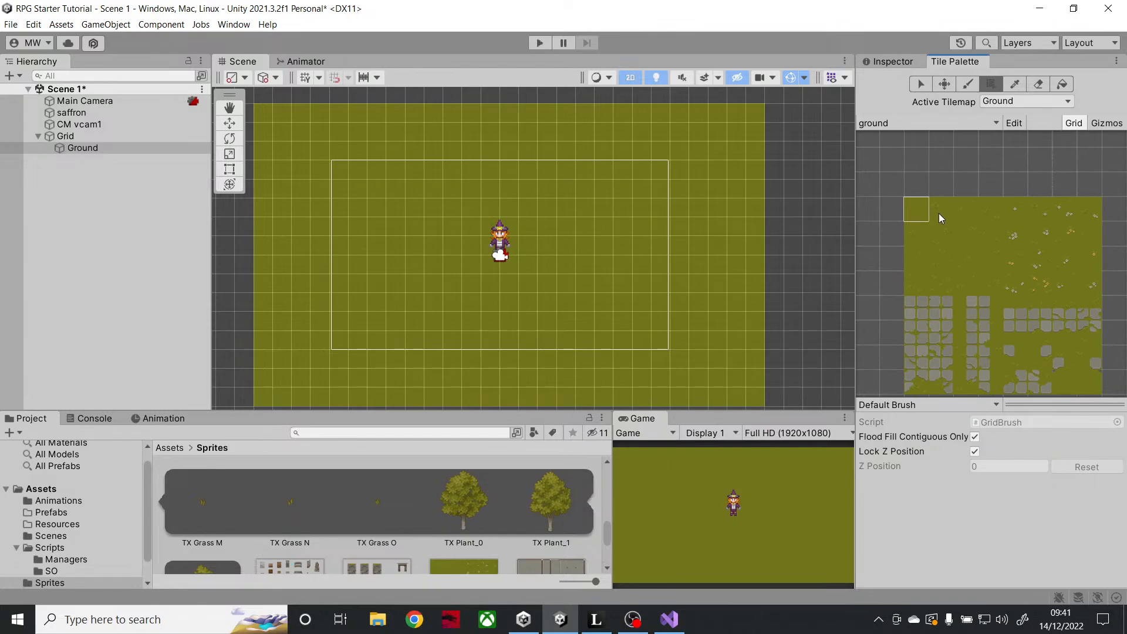
pyautogui.scroll(4, 939, 213)
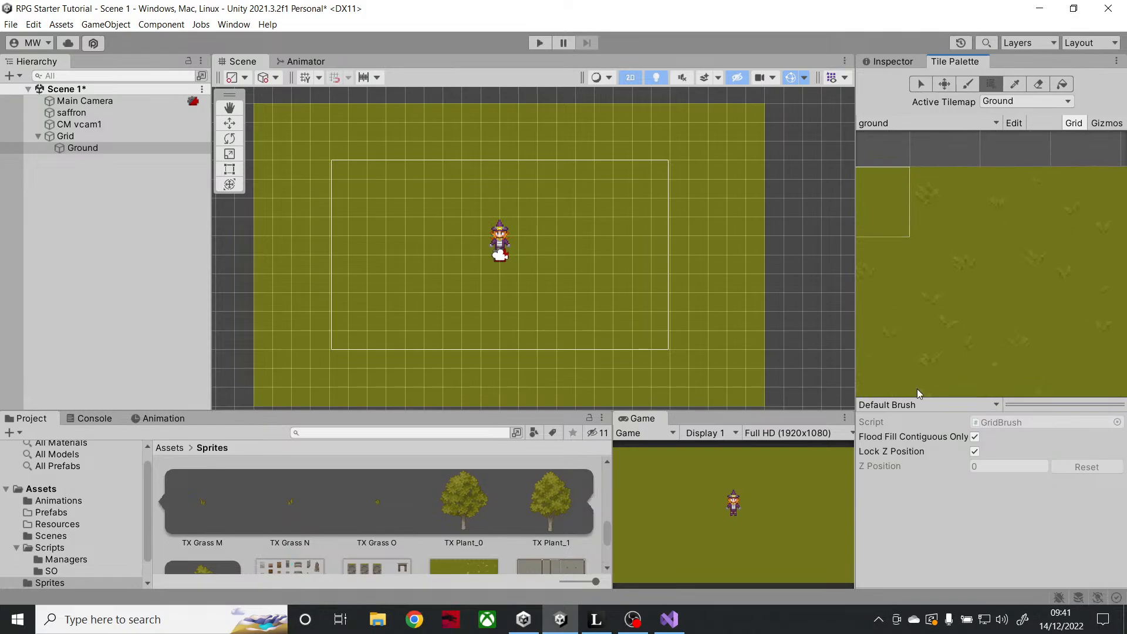
pyautogui.click(941, 232)
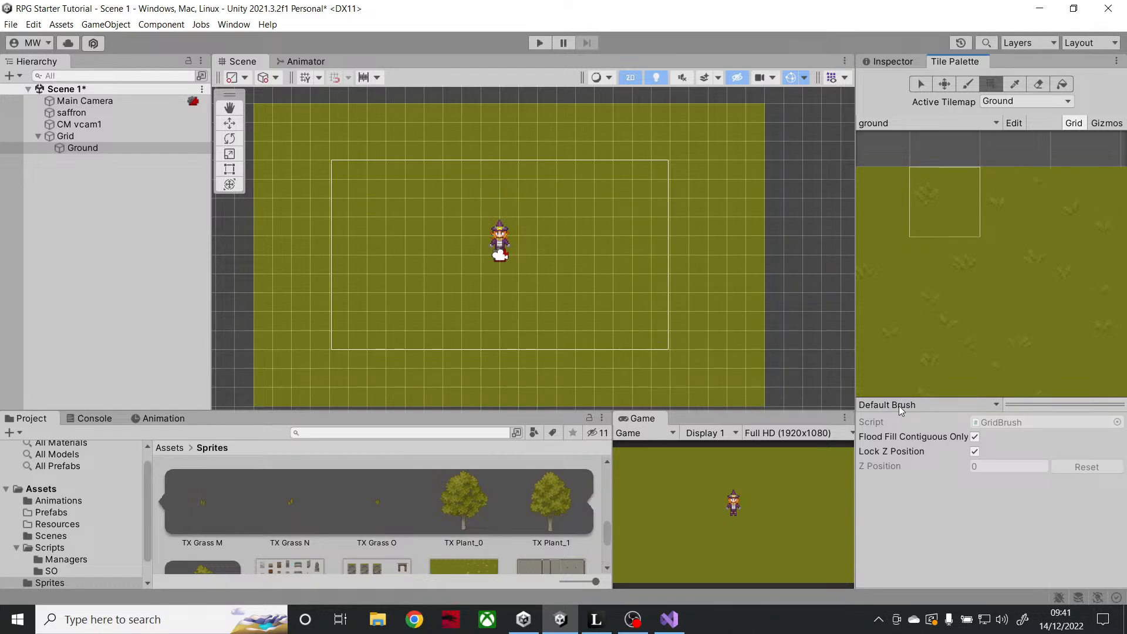
pyautogui.click(934, 409)
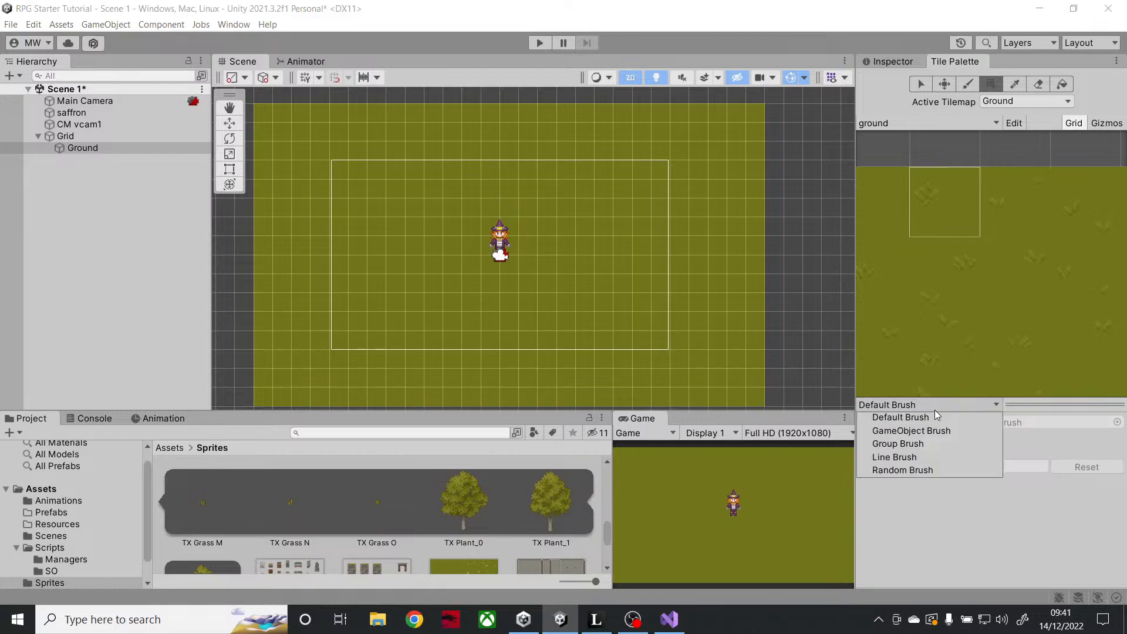
pyautogui.click(901, 473)
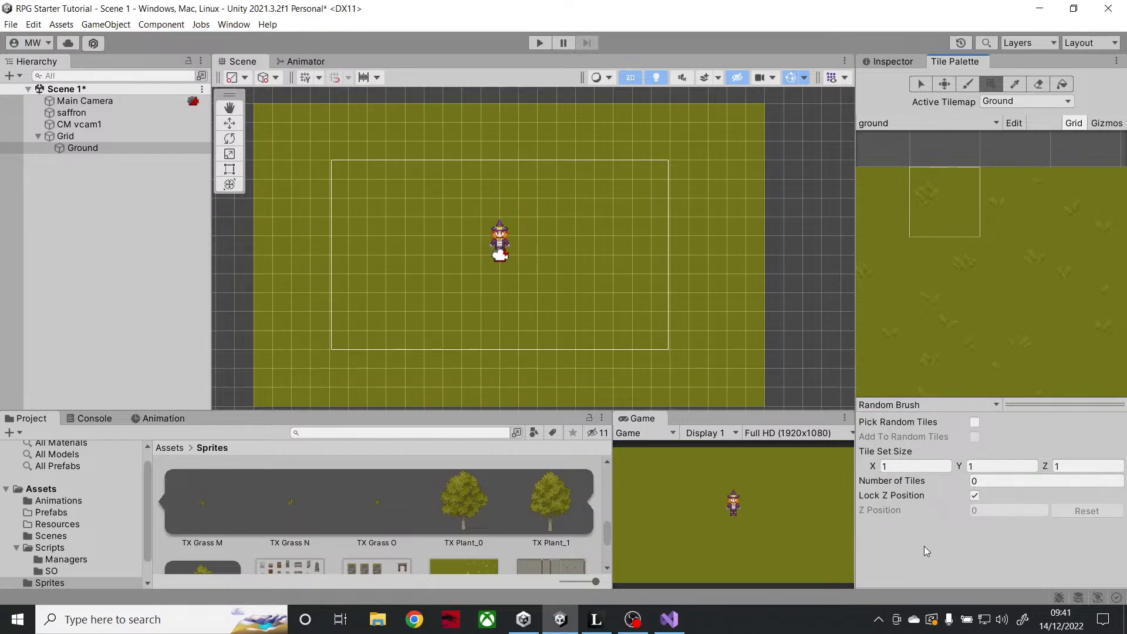
# - Collapse the Scripts folder and the TX Plant sprite sheet in the project's Sprites folder
pyautogui.click(15, 548)
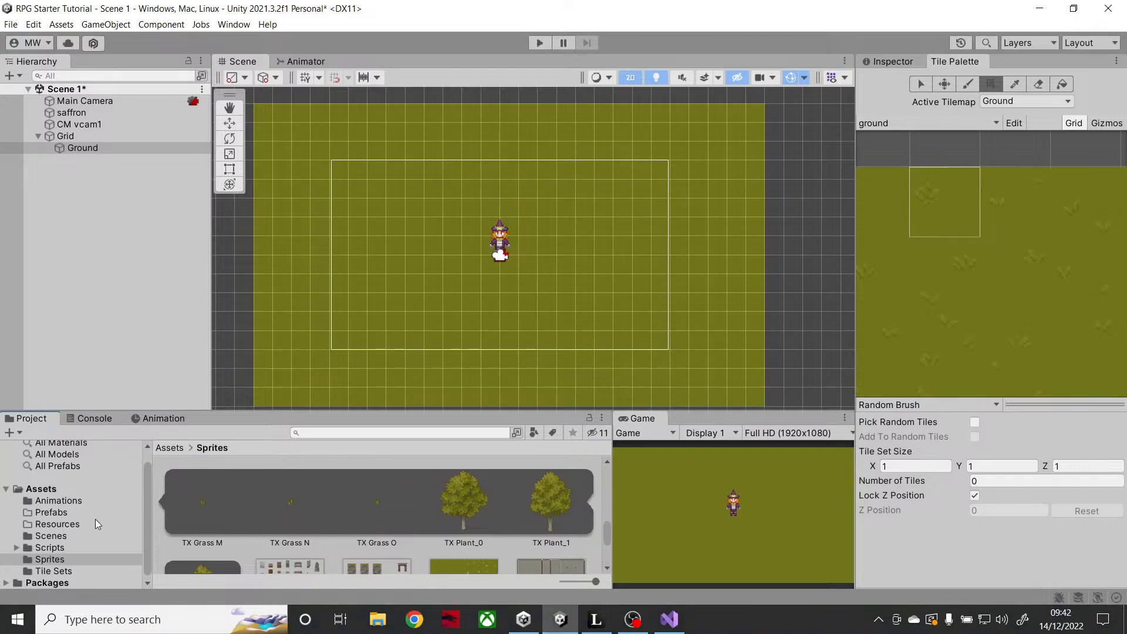
pyautogui.scroll(-5, 273, 509)
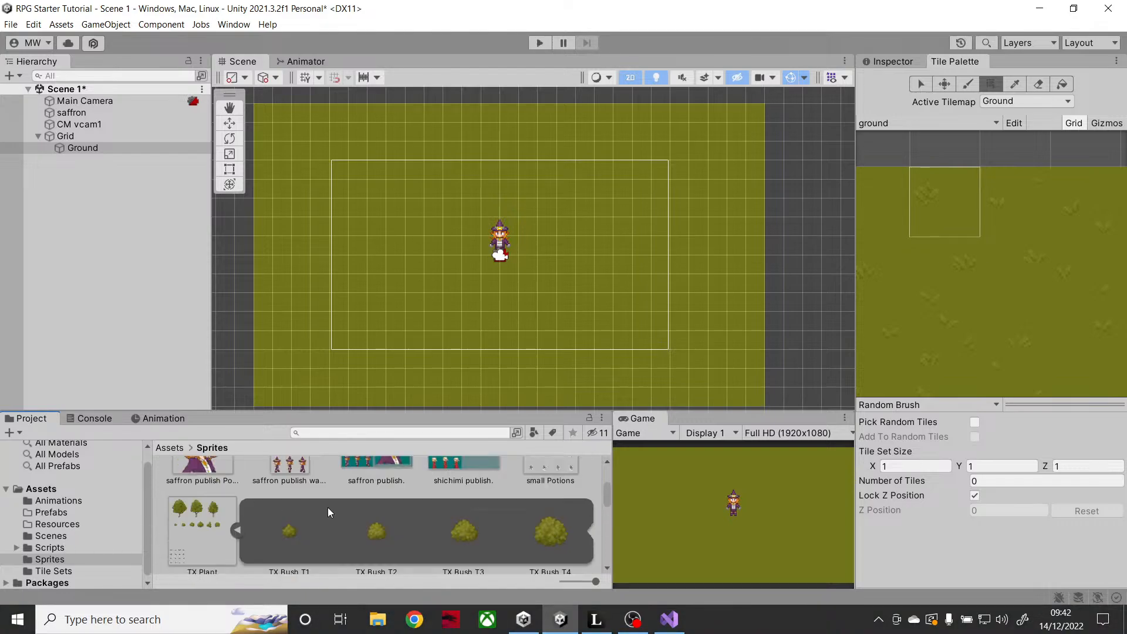
pyautogui.click(233, 529)
pyautogui.scroll(-2, 411, 529)
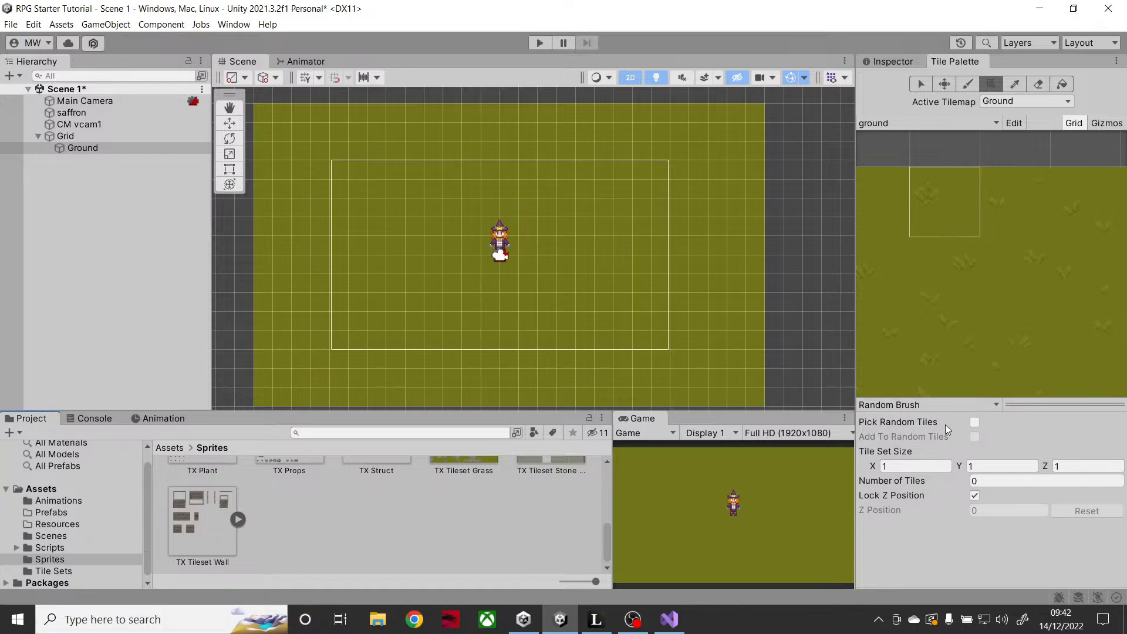
# - Pick the first plain grass tile and enable Pick Random Tiles and Add To Random Tiles for the Random Brush
pyautogui.moveTo(917, 244); pyautogui.dragTo(1018, 248, button='middle')
pyautogui.click(983, 220)
pyautogui.moveTo(983, 284); pyautogui.dragTo(898, 266, button='middle')
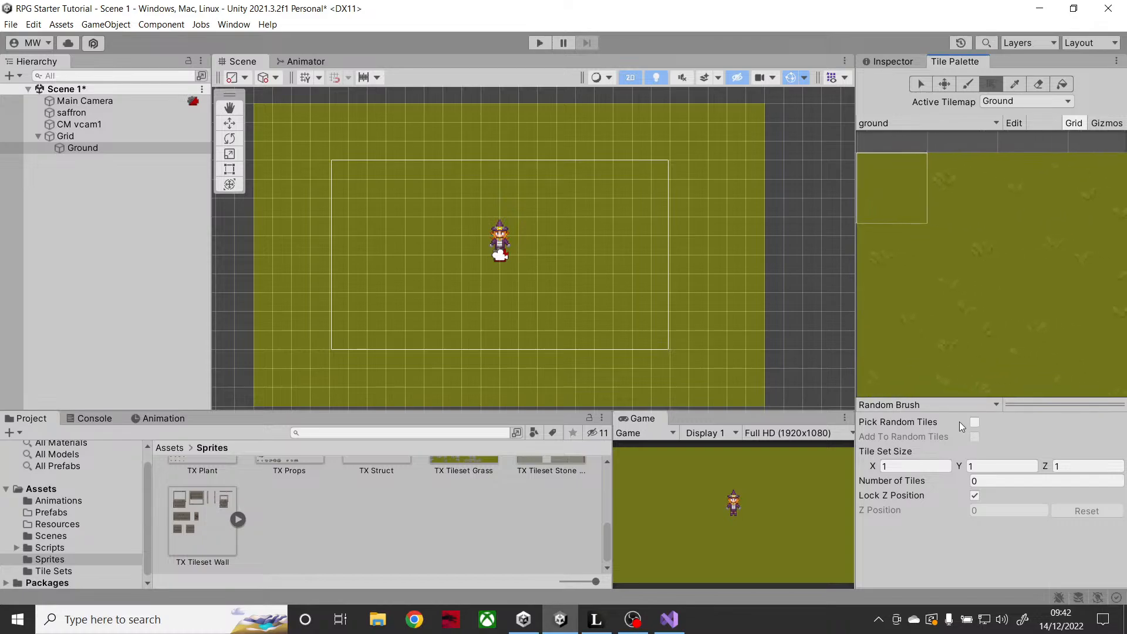
pyautogui.click(975, 422)
pyautogui.click(974, 438)
# - Widen the tile palette and add the first-row grass tiles and the orange-flower tile in the second row to the random set
pyautogui.moveTo(857, 301); pyautogui.dragTo(583, 300)
pyautogui.moveTo(709, 273); pyautogui.dragTo(729, 264, button='middle')
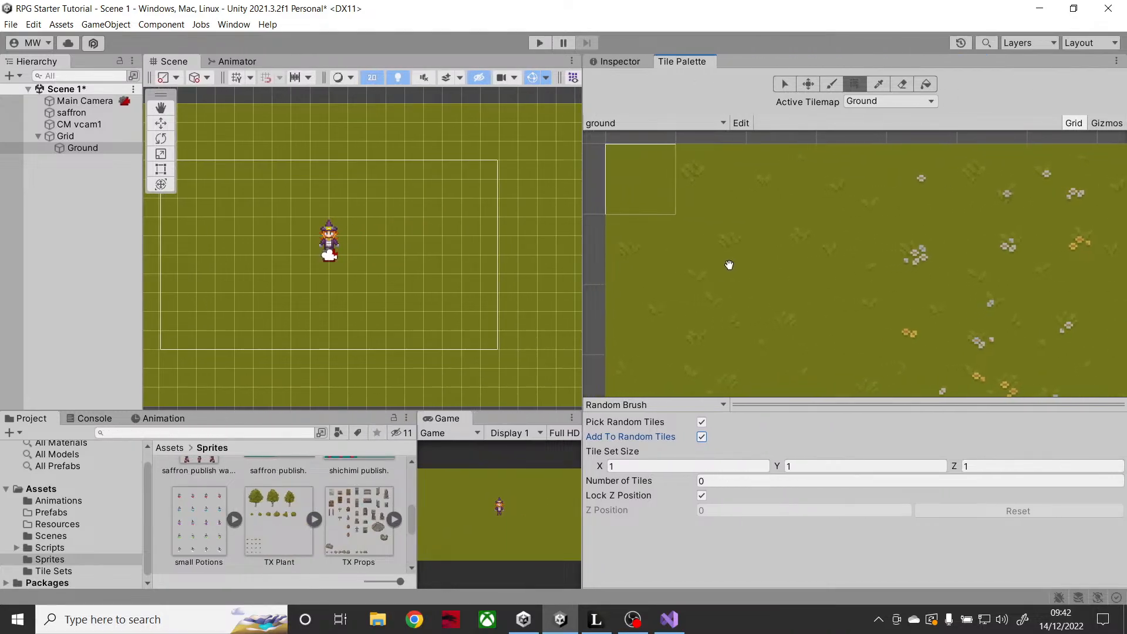
pyautogui.click(641, 201)
pyautogui.click(690, 193)
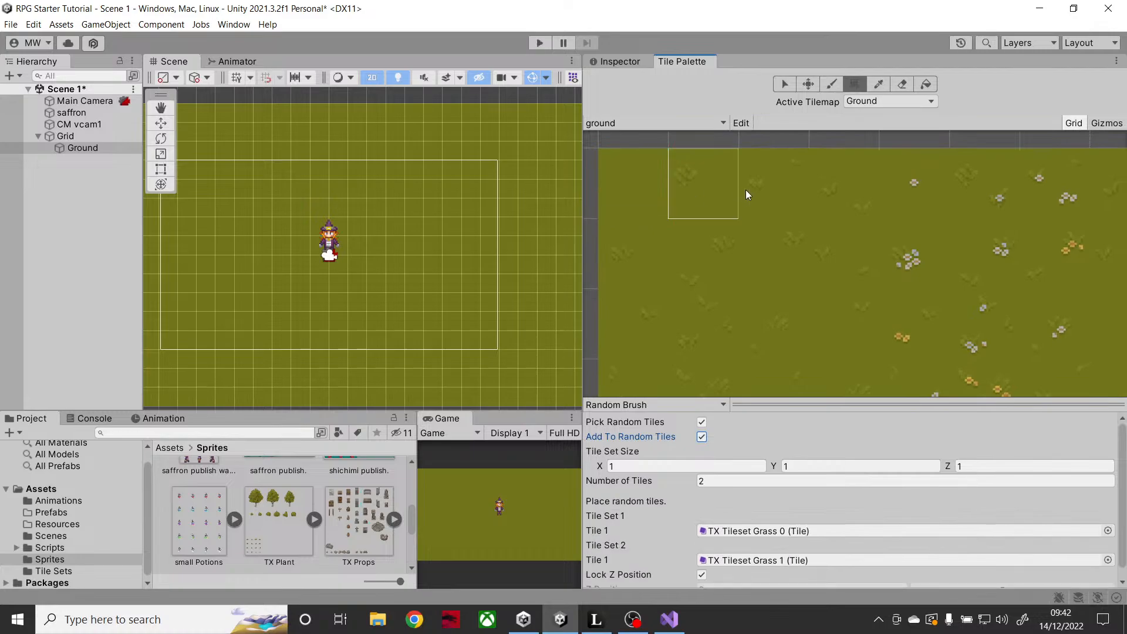
pyautogui.click(745, 189)
pyautogui.click(843, 189)
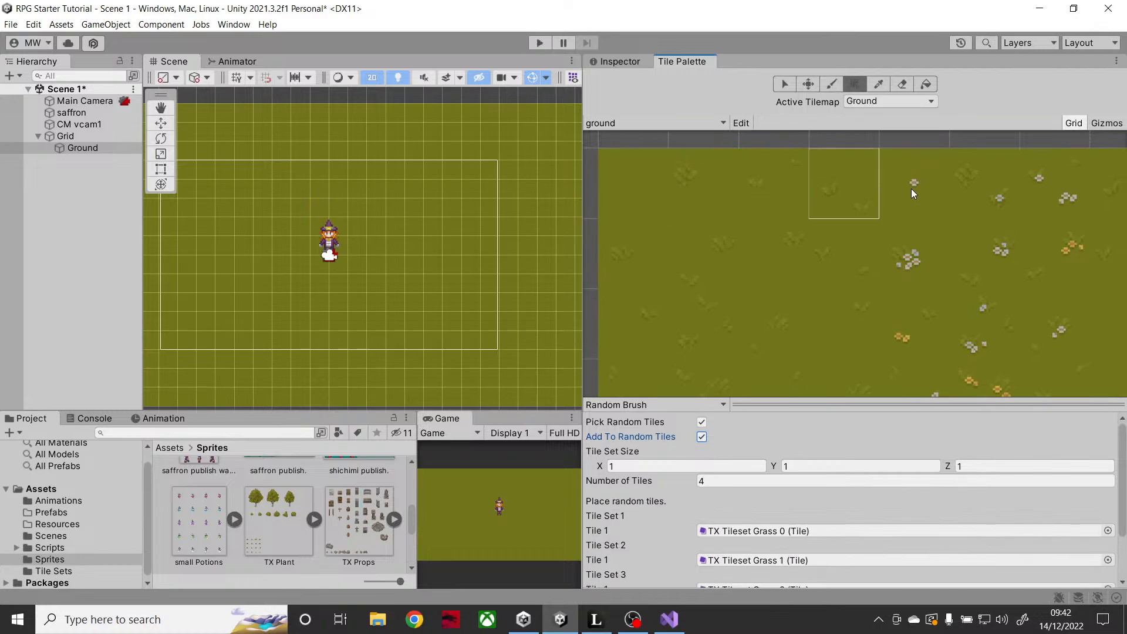
pyautogui.click(967, 189)
pyautogui.click(1084, 252)
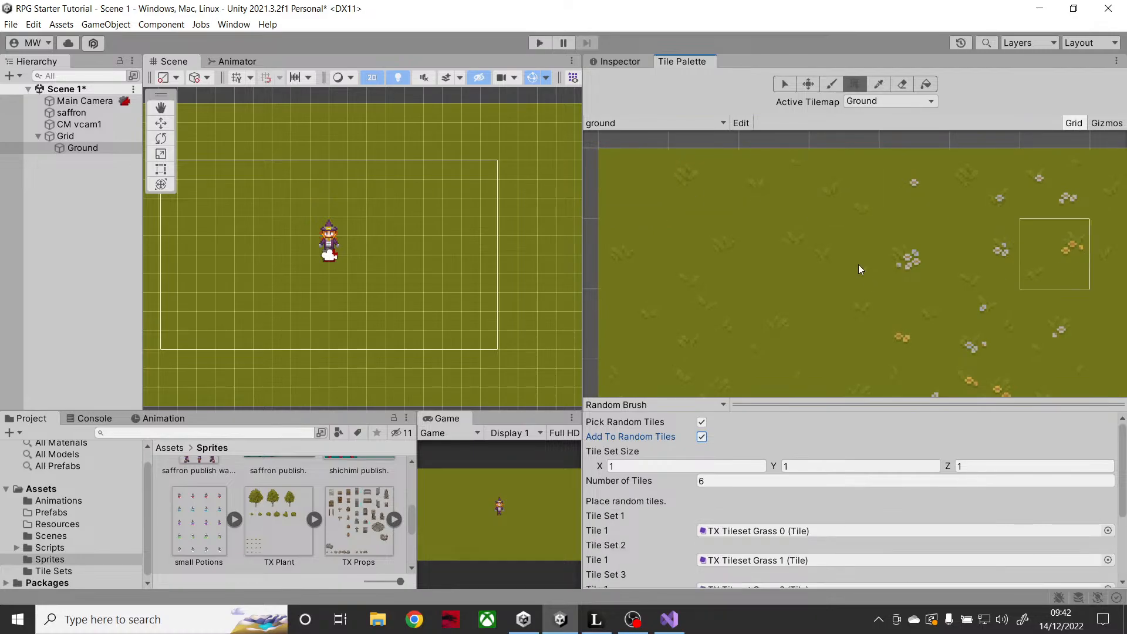
# - Add the first four grass tiles of the second and third rows and a third-row white-flower tile to the random set
pyautogui.click(830, 253)
pyautogui.click(766, 252)
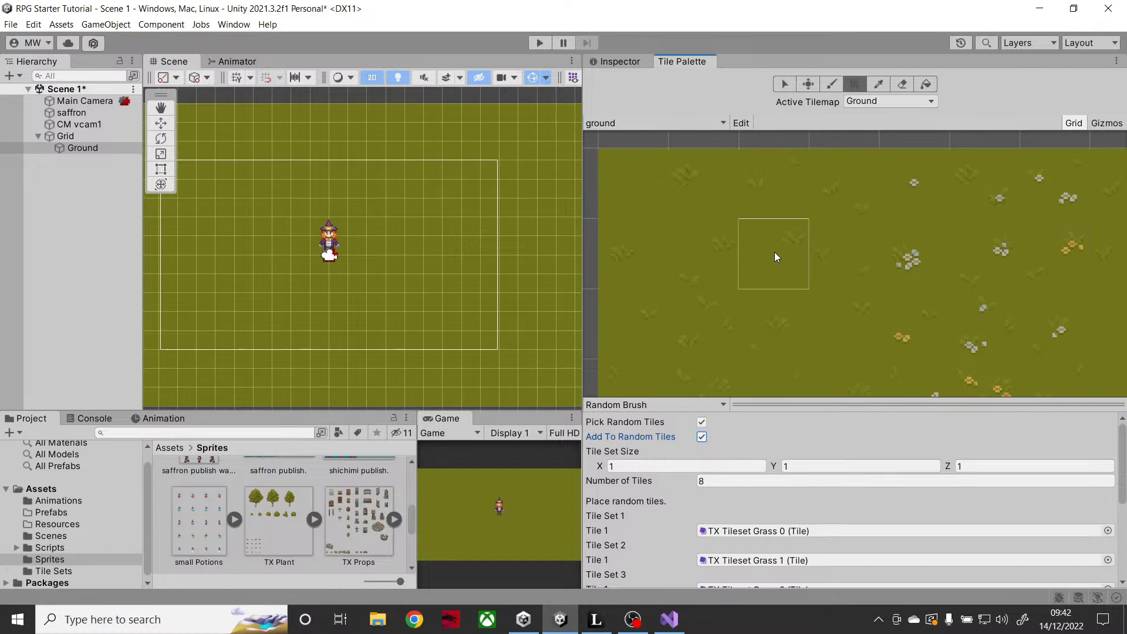
pyautogui.click(707, 259)
pyautogui.click(638, 263)
pyautogui.click(638, 318)
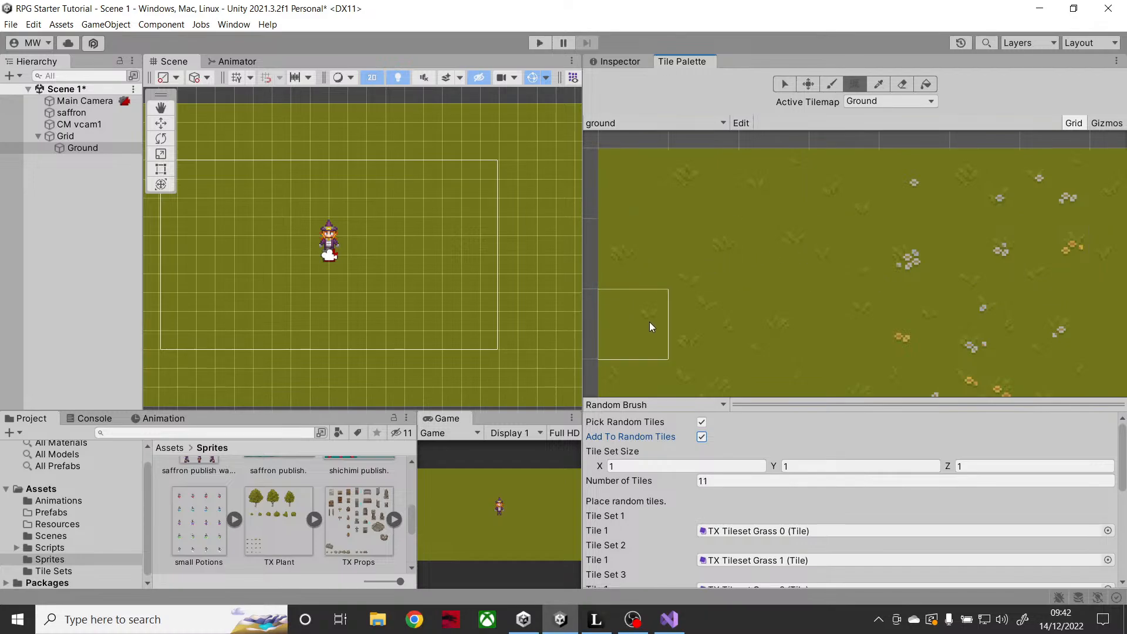
pyautogui.click(694, 320)
pyautogui.click(792, 321)
pyautogui.click(847, 326)
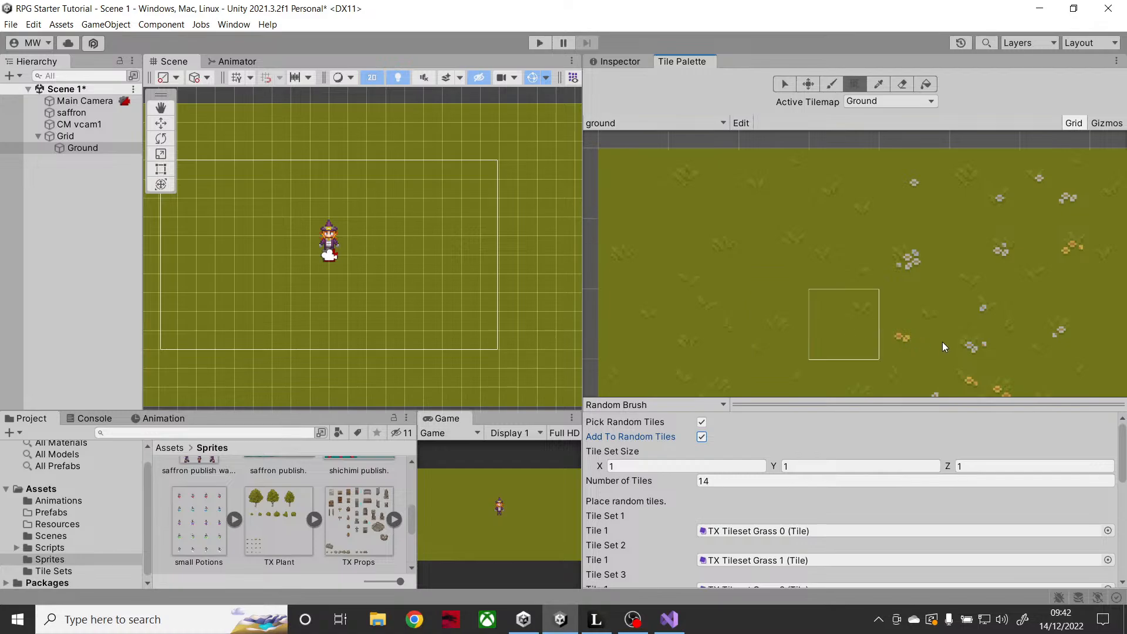
pyautogui.click(963, 337)
# - Add the fourth-row grass tiles and the neighbouring orange- and white-flower tiles to the random set, ending with Pick Random Tiles off
pyautogui.moveTo(881, 309); pyautogui.dragTo(908, 233, button='middle')
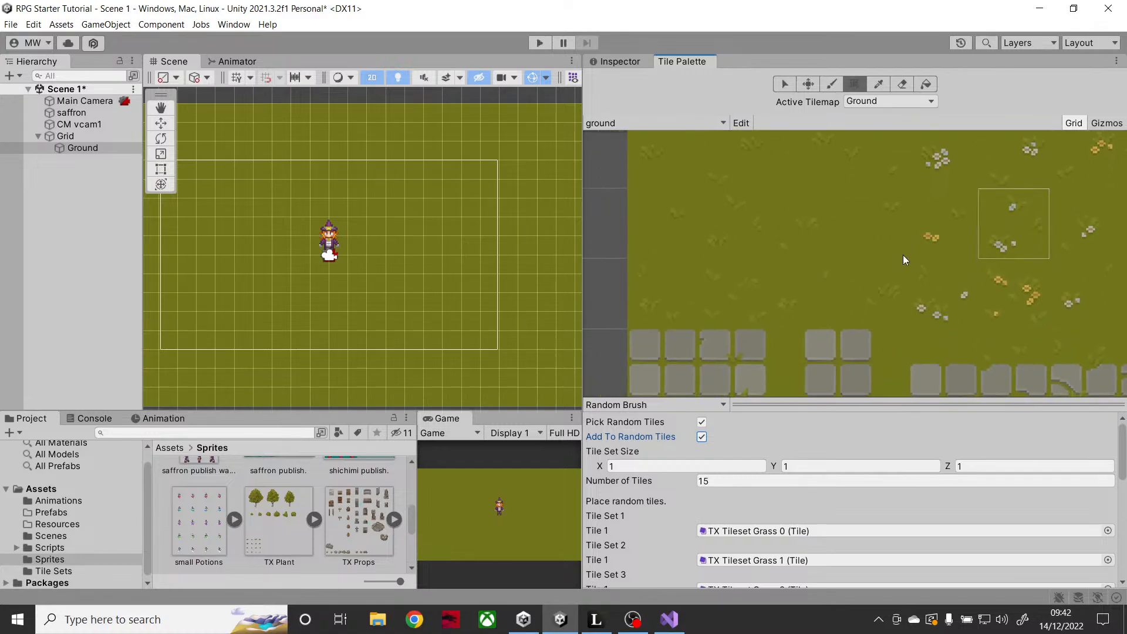
pyautogui.click(897, 276)
pyautogui.click(776, 287)
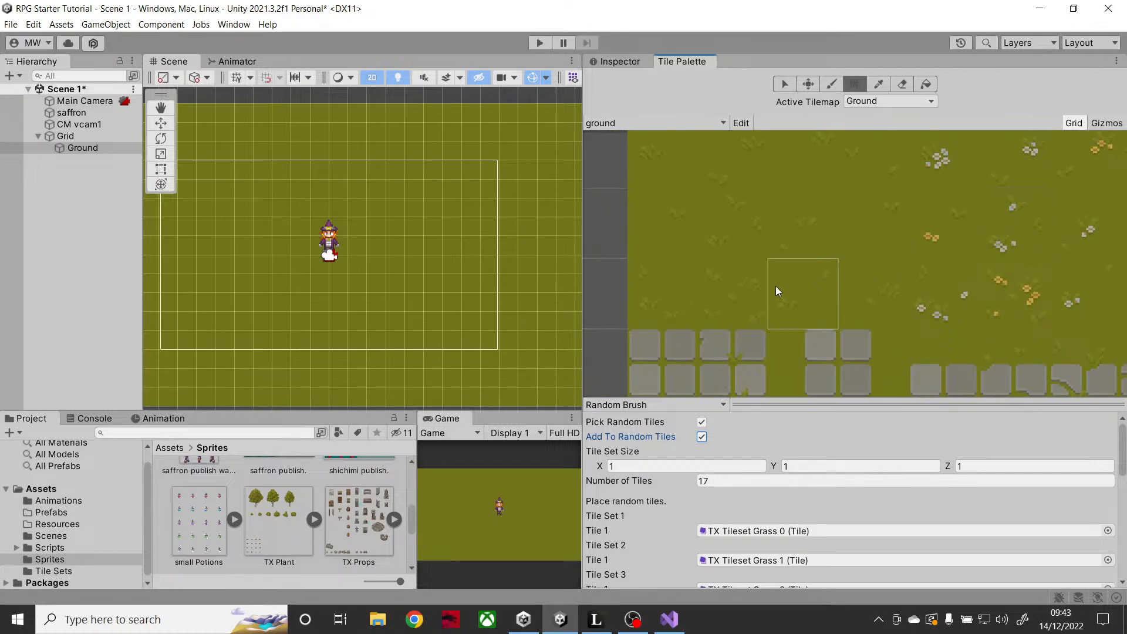
pyautogui.click(735, 290)
pyautogui.click(651, 297)
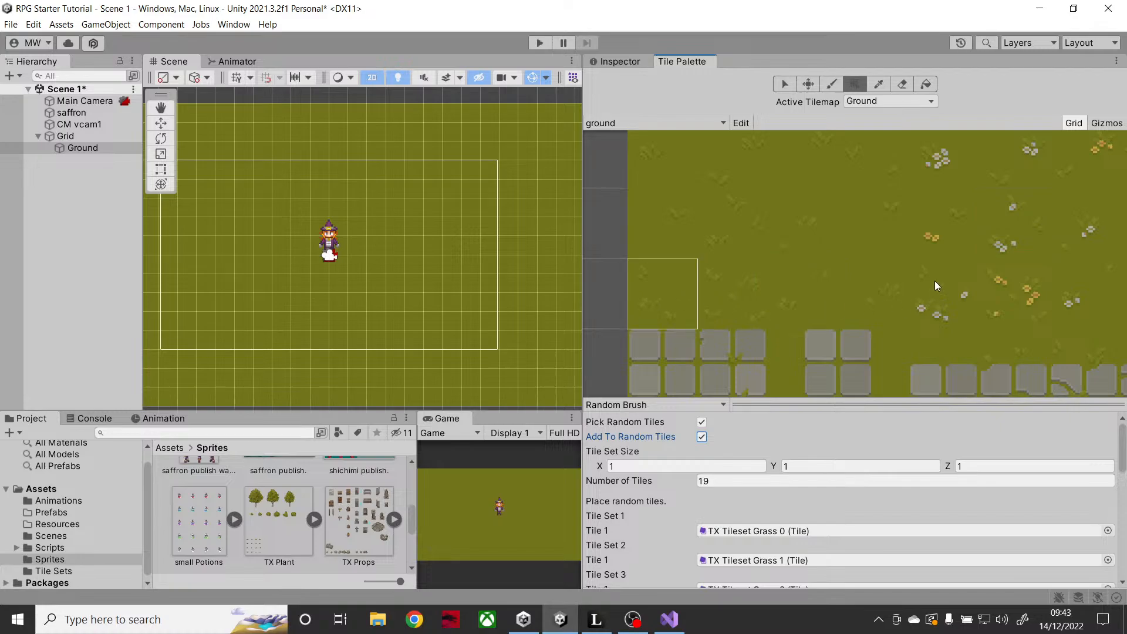
pyautogui.click(941, 243)
pyautogui.click(946, 299)
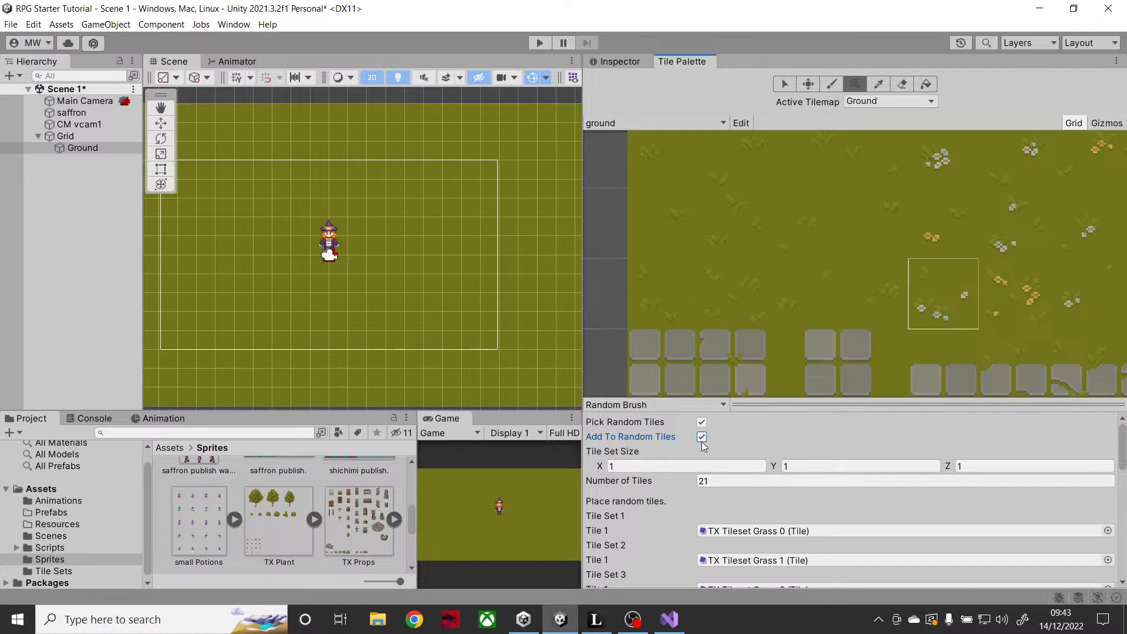
pyautogui.click(702, 422)
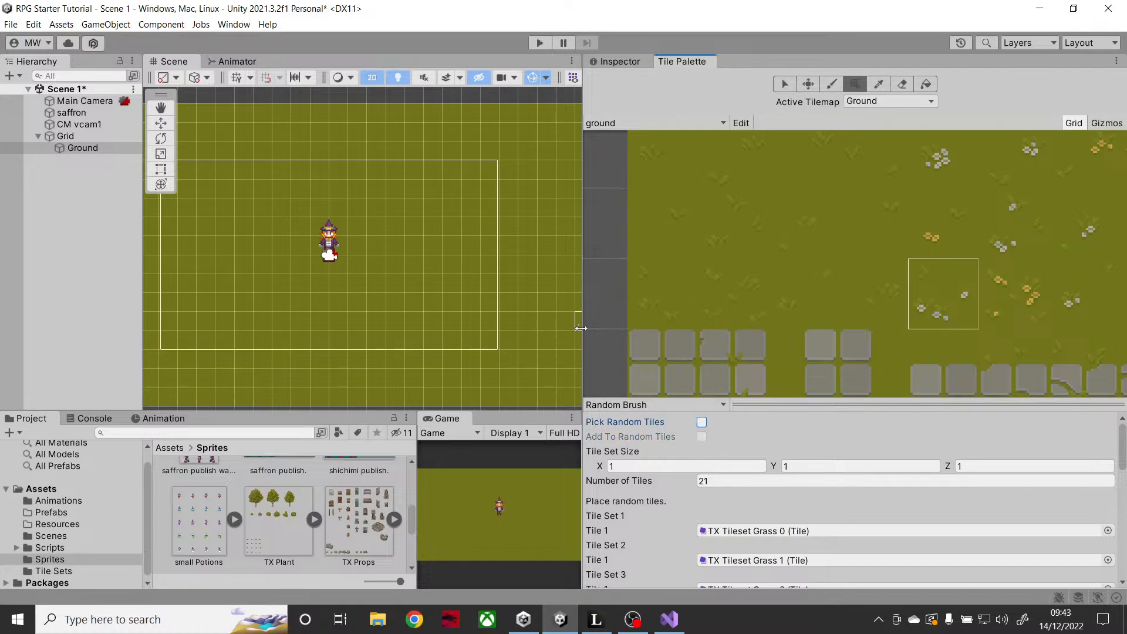
# - Narrow the tile palette to enlarge the scene view and switch from box fill to the paint tool
pyautogui.moveTo(581, 329); pyautogui.dragTo(865, 349)
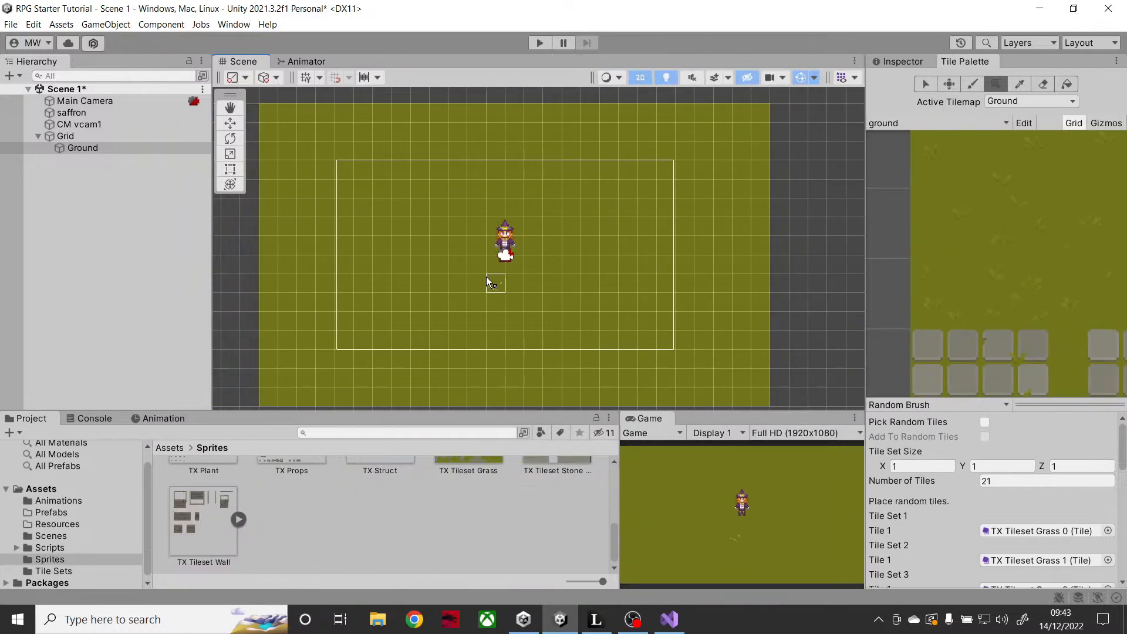
pyautogui.scroll(1, 419, 270)
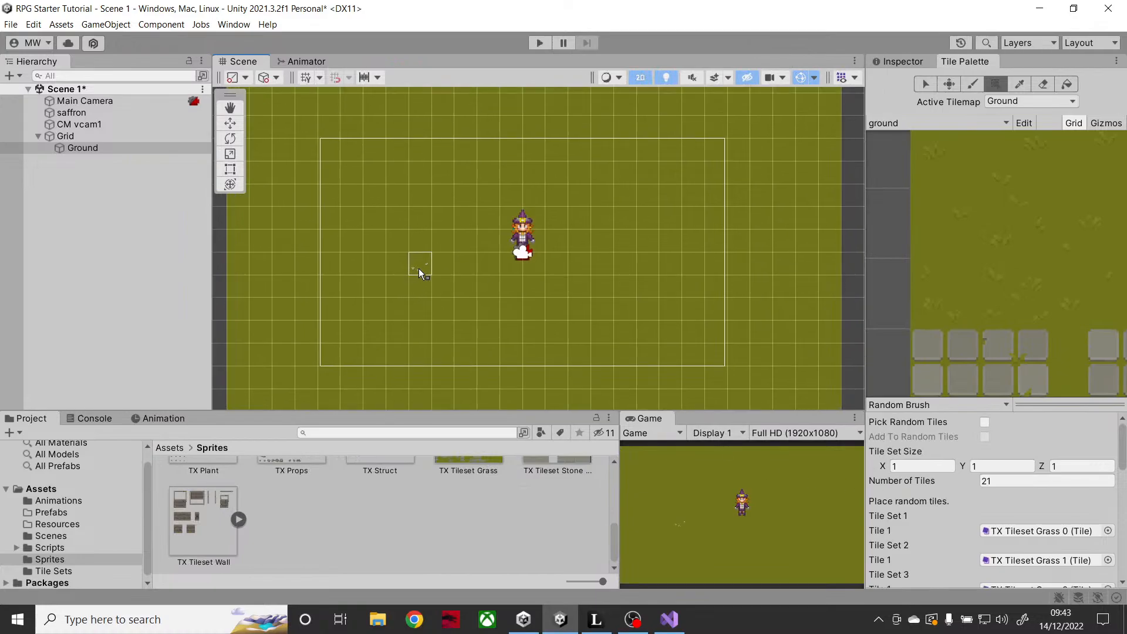
pyautogui.scroll(6, 418, 269)
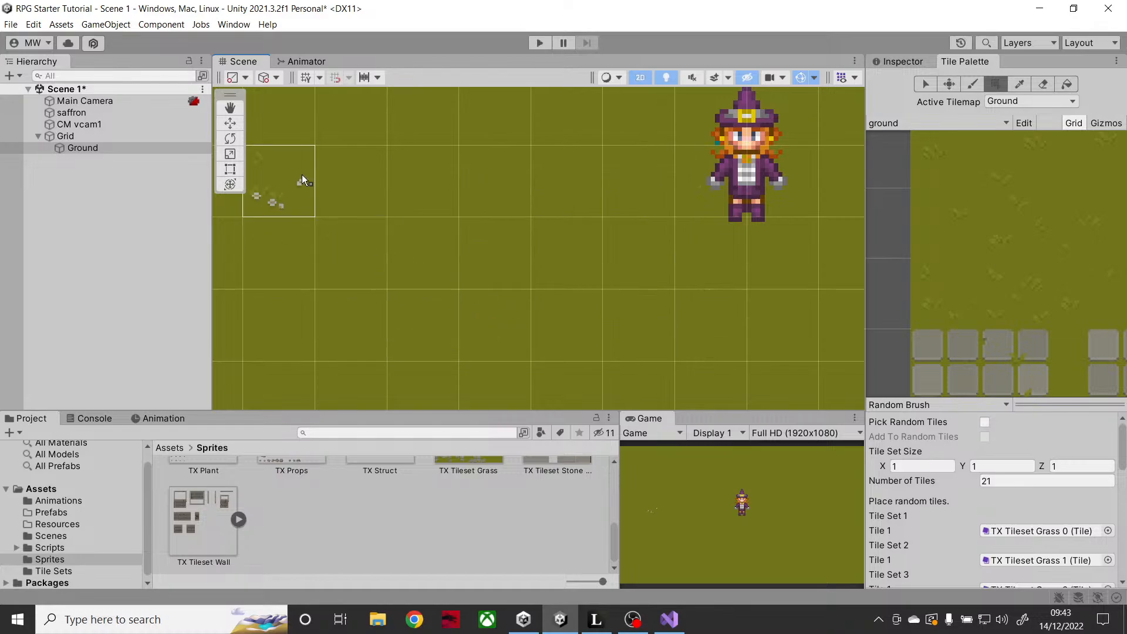
pyautogui.scroll(-3, 460, 253)
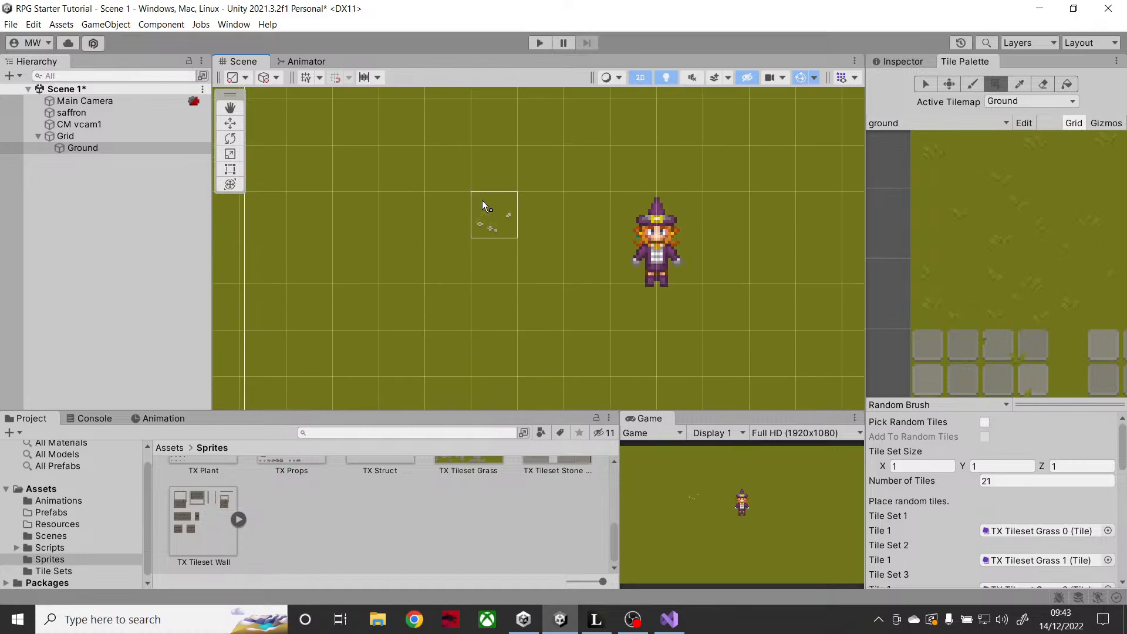
pyautogui.click(971, 86)
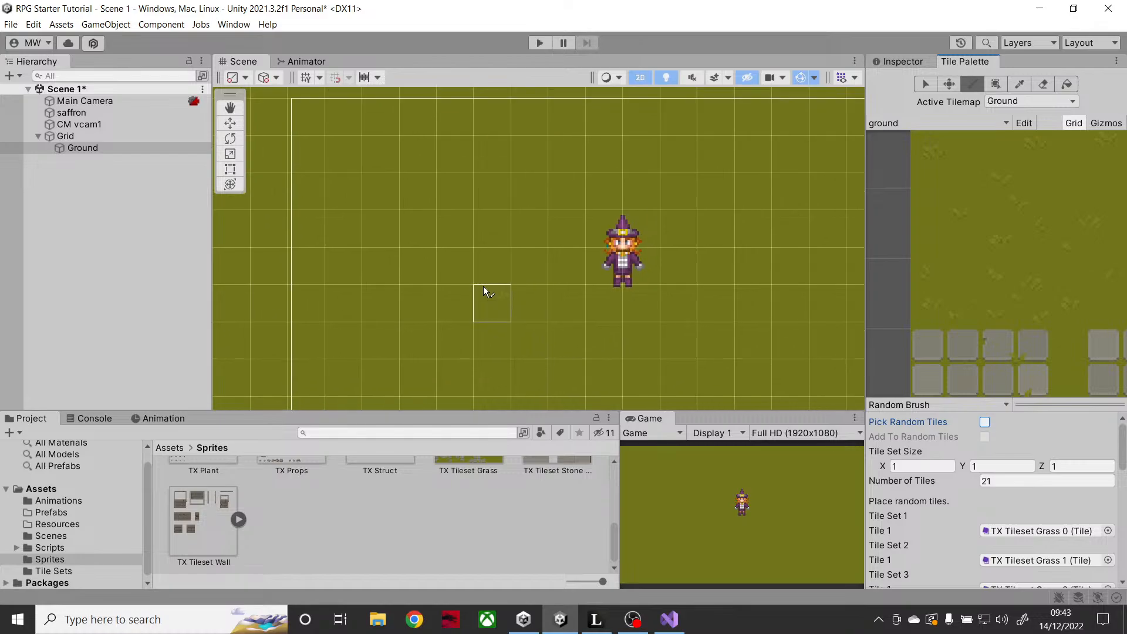
# - Paint random grass and flower tiles freehand over the whole grass rectangle of the Ground tilemap
pyautogui.scroll(-5, 483, 287)
pyautogui.scroll(-3, 451, 245)
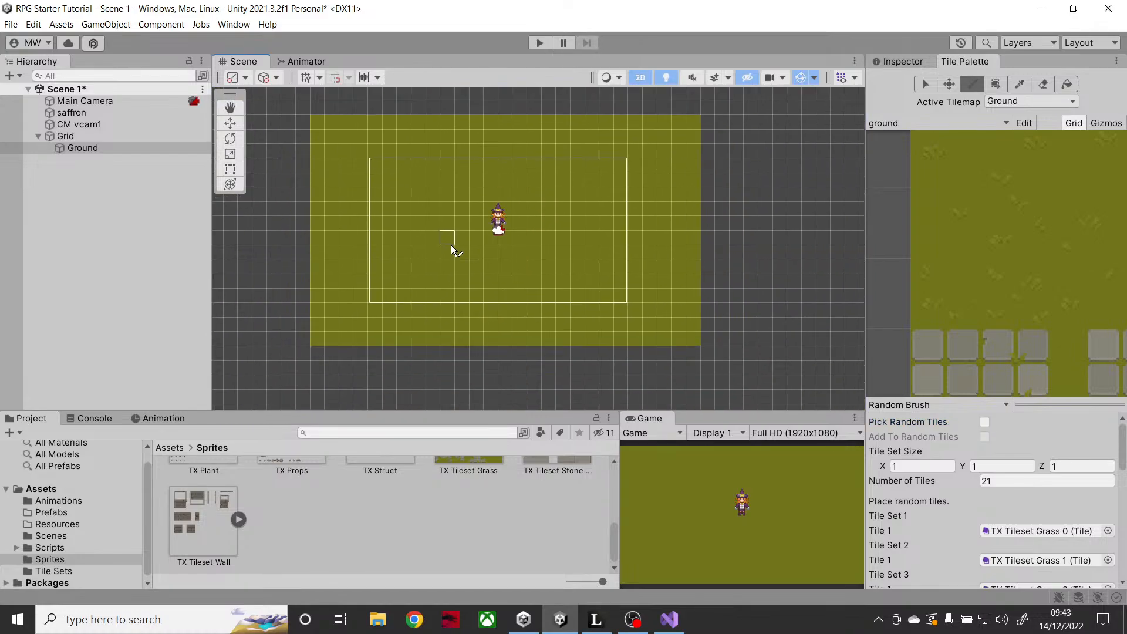
pyautogui.moveTo(334, 168); pyautogui.dragTo(582, 155)
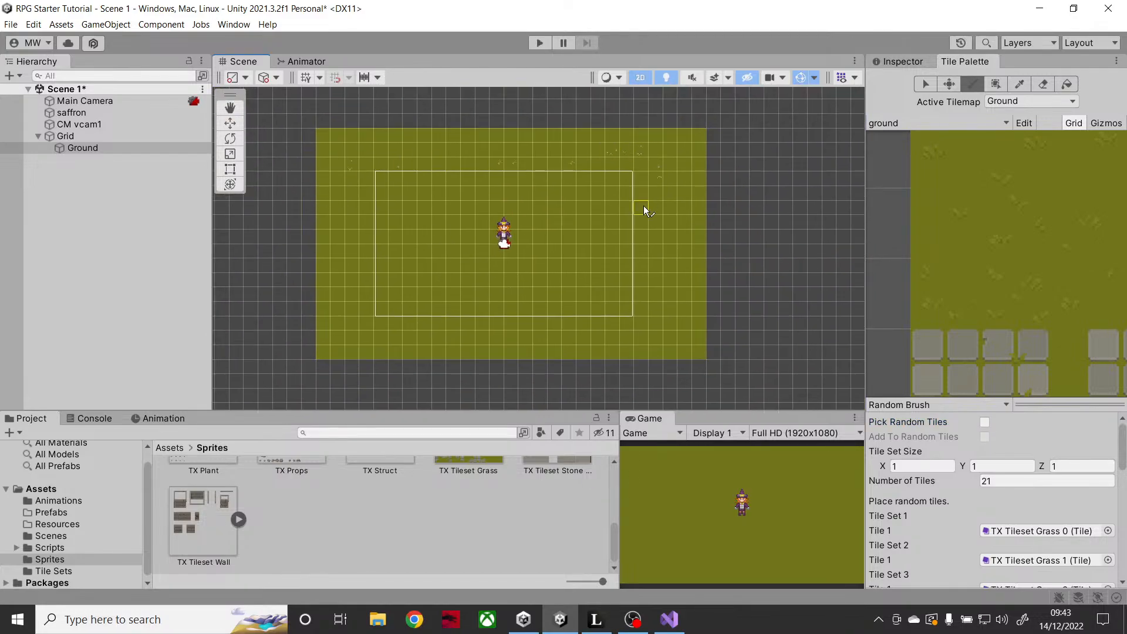
pyautogui.moveTo(670, 323); pyautogui.dragTo(587, 192)
pyautogui.moveTo(415, 343)
pyautogui.mouseDown()
pyautogui.moveTo(337, 272)
pyautogui.moveTo(350, 166)
pyautogui.moveTo(420, 238)
pyautogui.moveTo(393, 290)
pyautogui.mouseUp()
pyautogui.scroll(10, 467, 265)
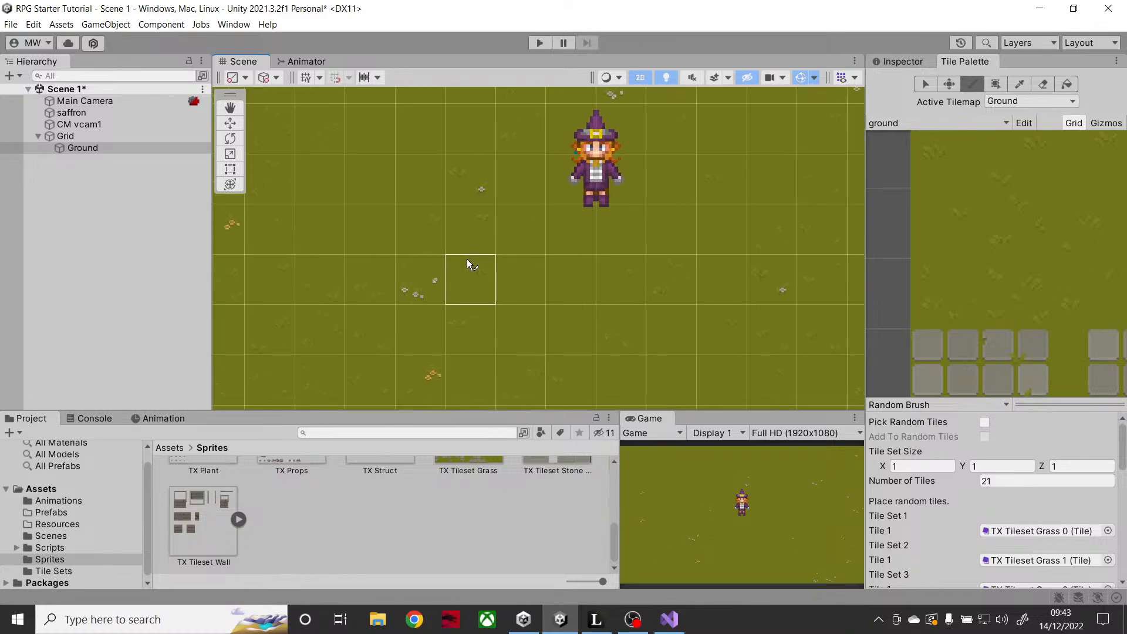
pyautogui.click(470, 265)
# - Switch the brush type back to Default Brush and bring the whole painted ground into view
pyautogui.click(909, 405)
pyautogui.click(904, 418)
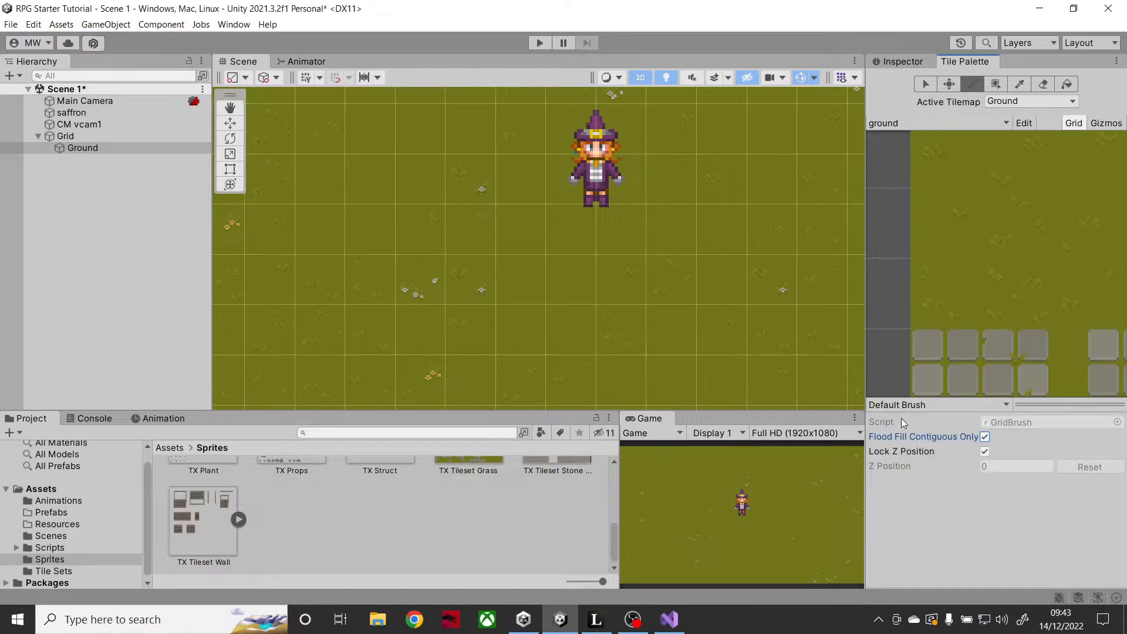
pyautogui.click(934, 408)
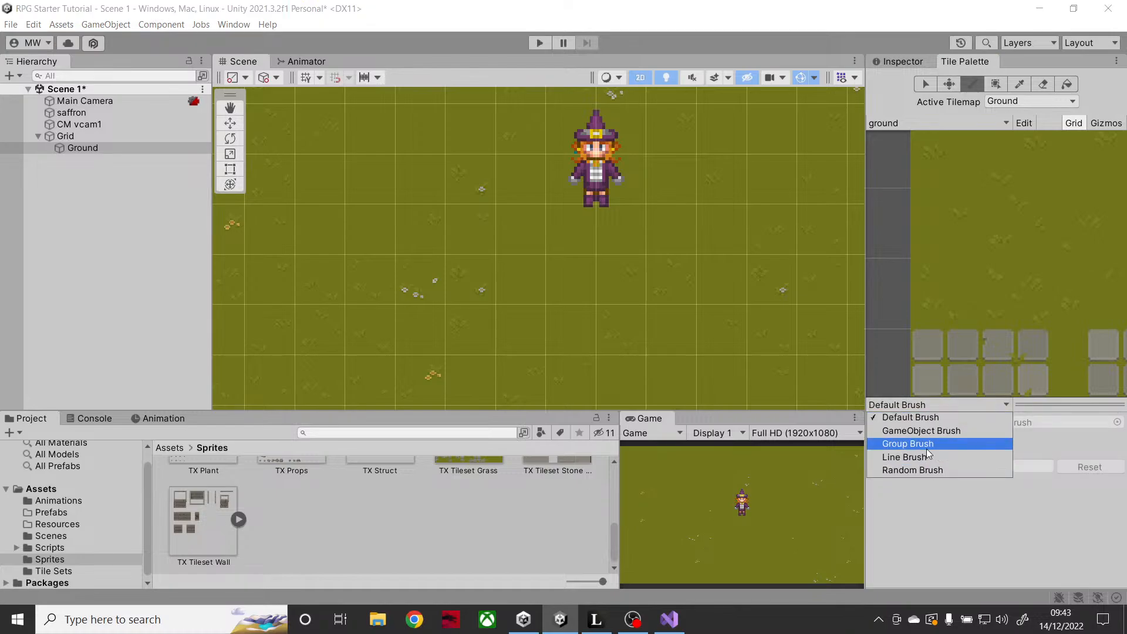
pyautogui.click(936, 419)
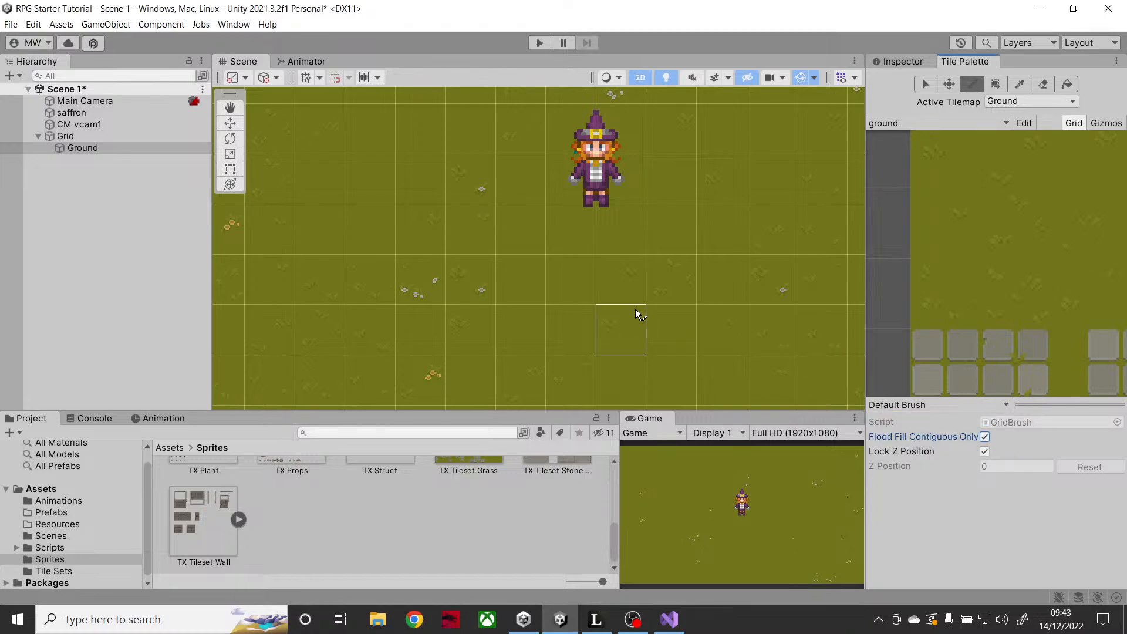
pyautogui.scroll(-5, 519, 309)
pyautogui.scroll(-6, 520, 309)
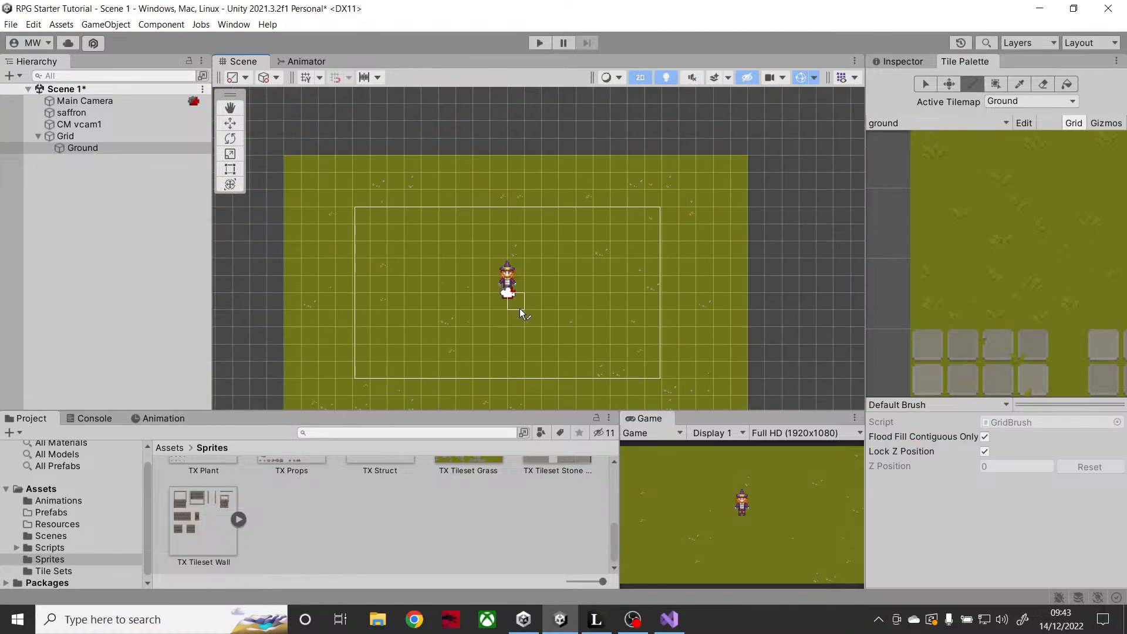
pyautogui.moveTo(530, 269); pyautogui.dragTo(554, 264, button='middle')
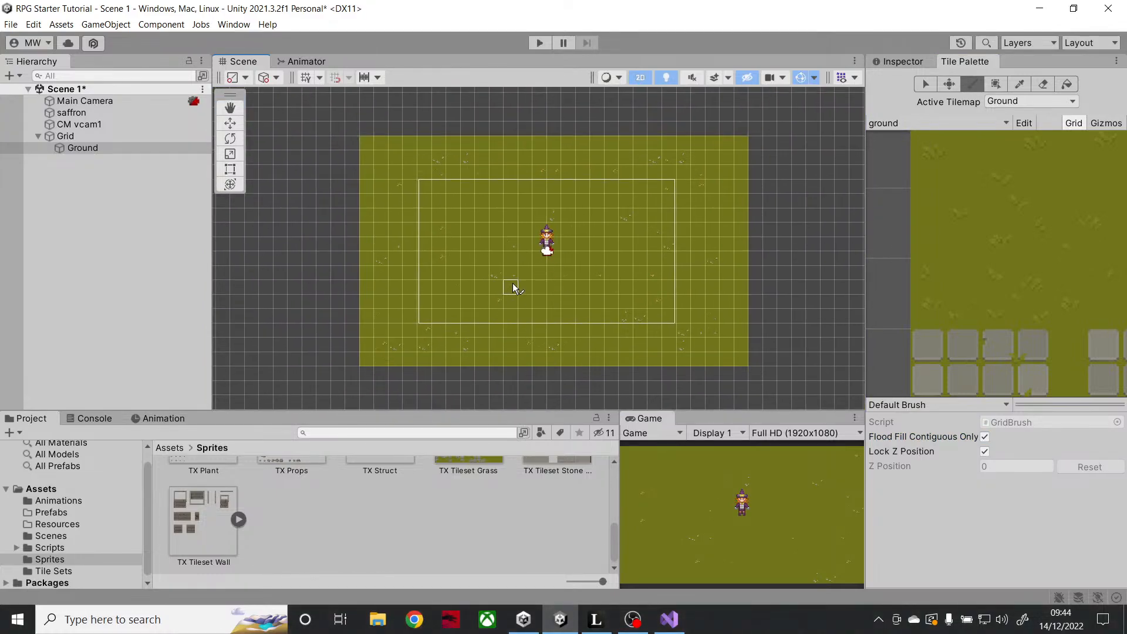
# - Add a second rectangular tilemap under Grid and name it Trees
pyautogui.click(70, 138)
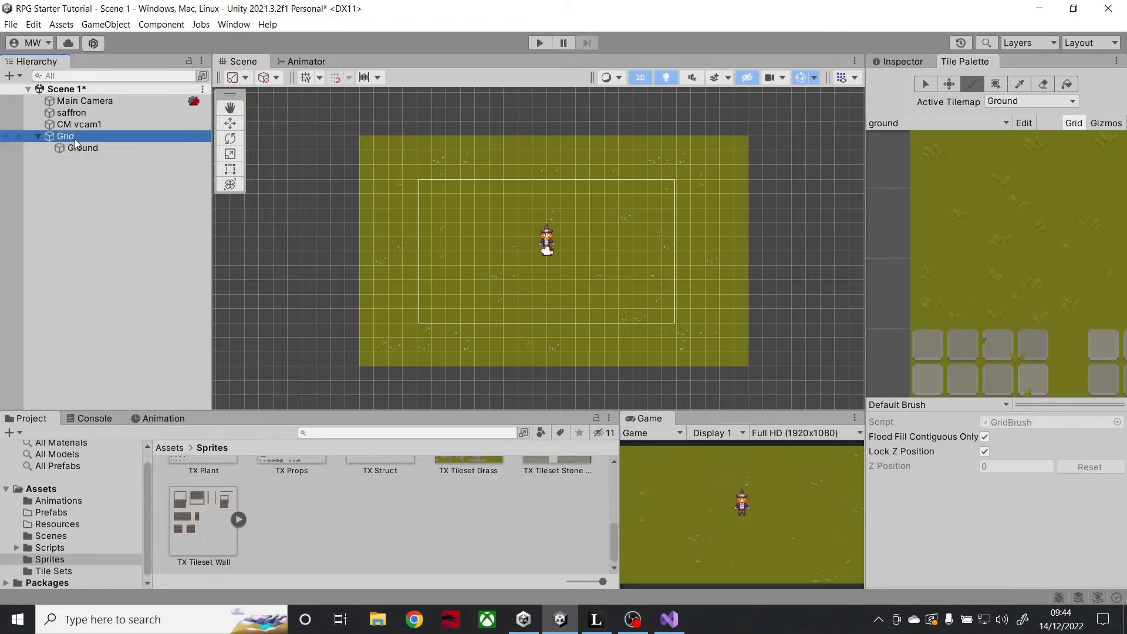
pyautogui.rightClick(80, 139)
pyautogui.moveTo(220, 401)
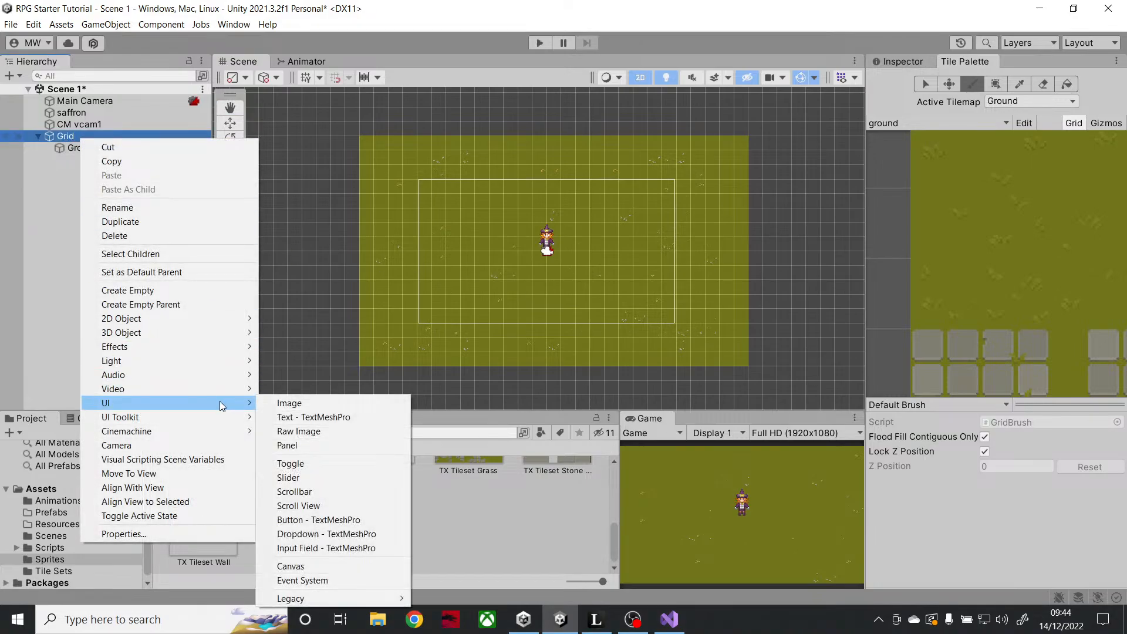
pyautogui.moveTo(199, 317)
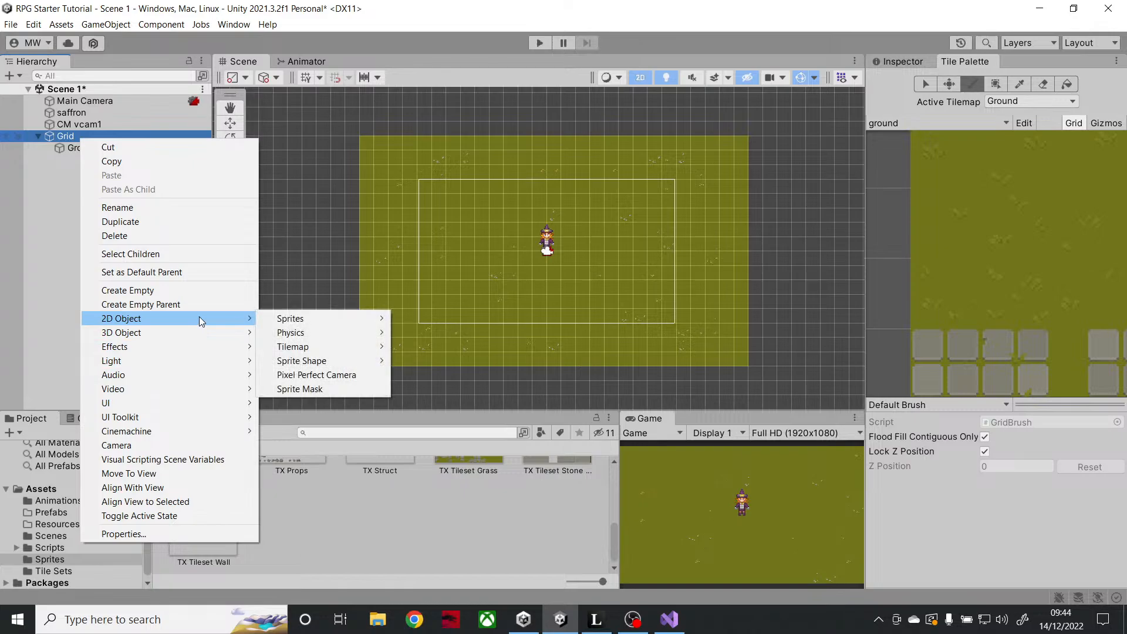
pyautogui.moveTo(319, 345)
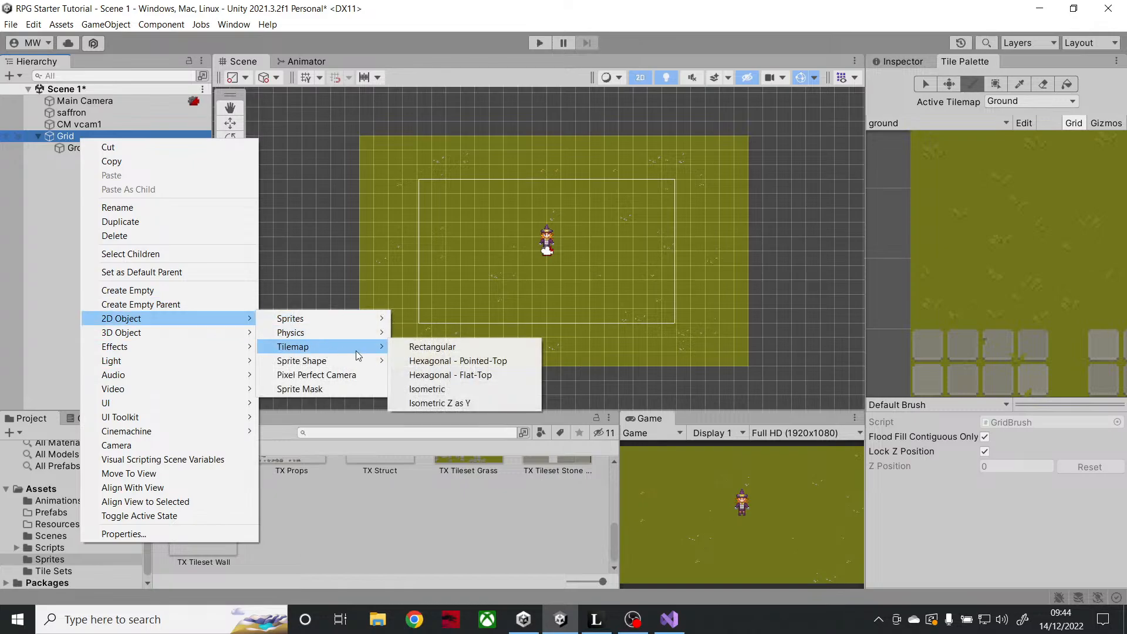
pyautogui.click(440, 347)
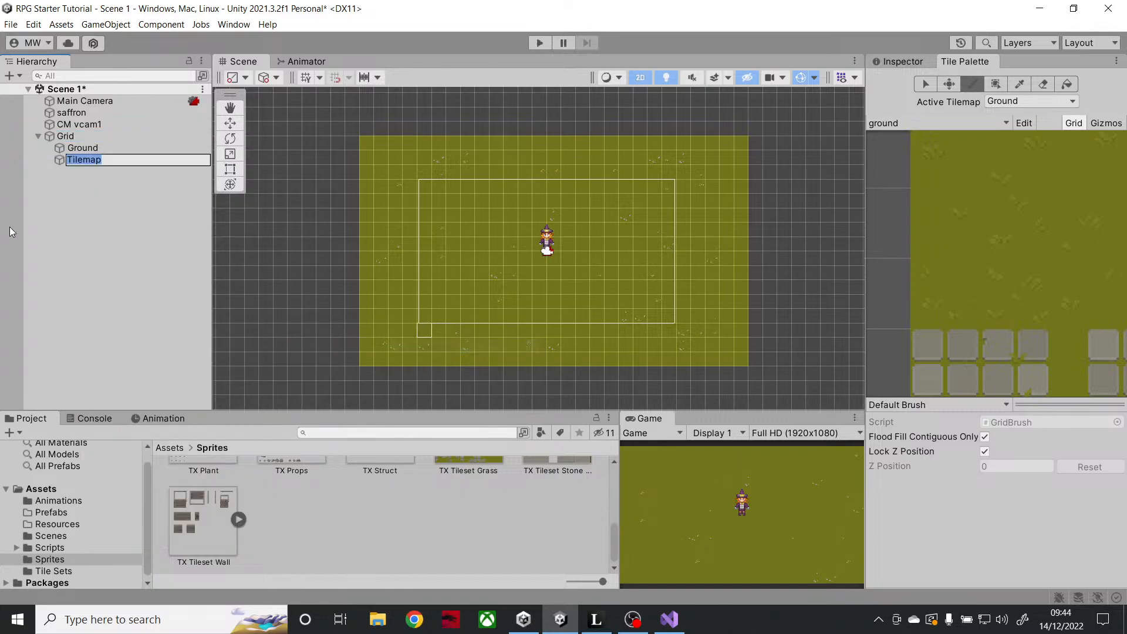
pyautogui.write('Trees')
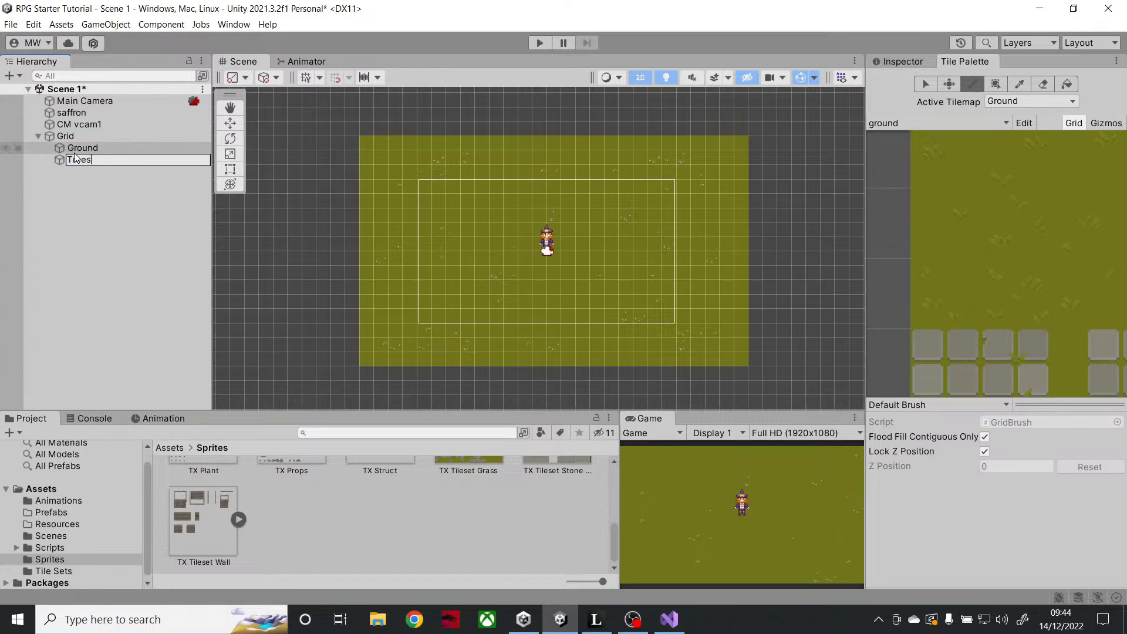
# - Finish naming the new tilemap Trees and pick the large upper-left tree from the Trees palette with the paint tool
pyautogui.press('Return')
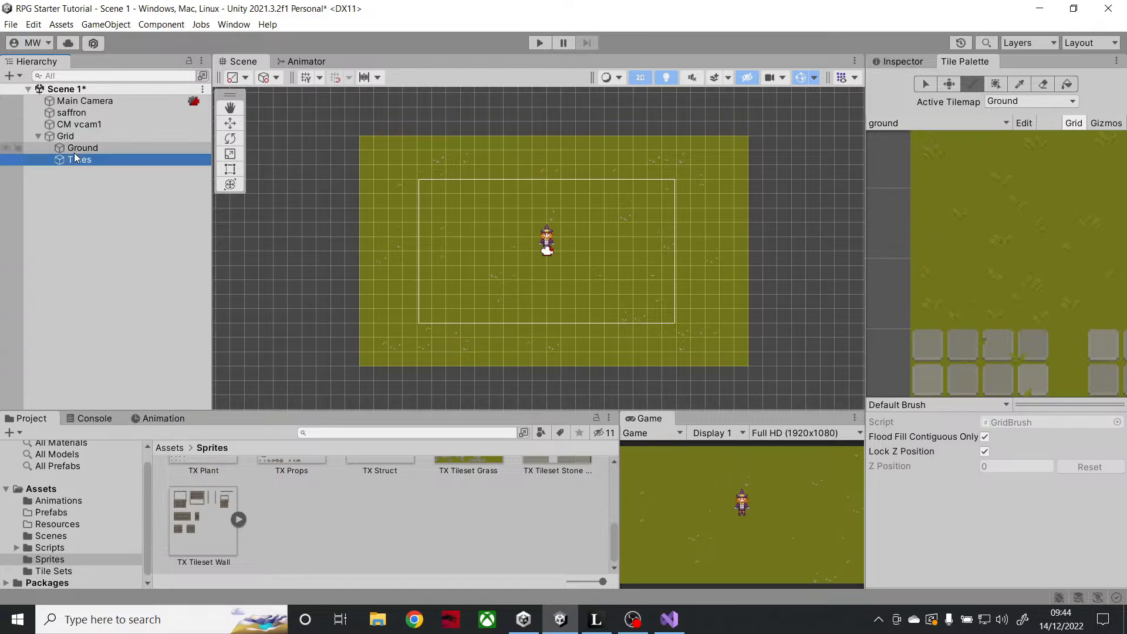
pyautogui.click(919, 84)
pyautogui.click(904, 123)
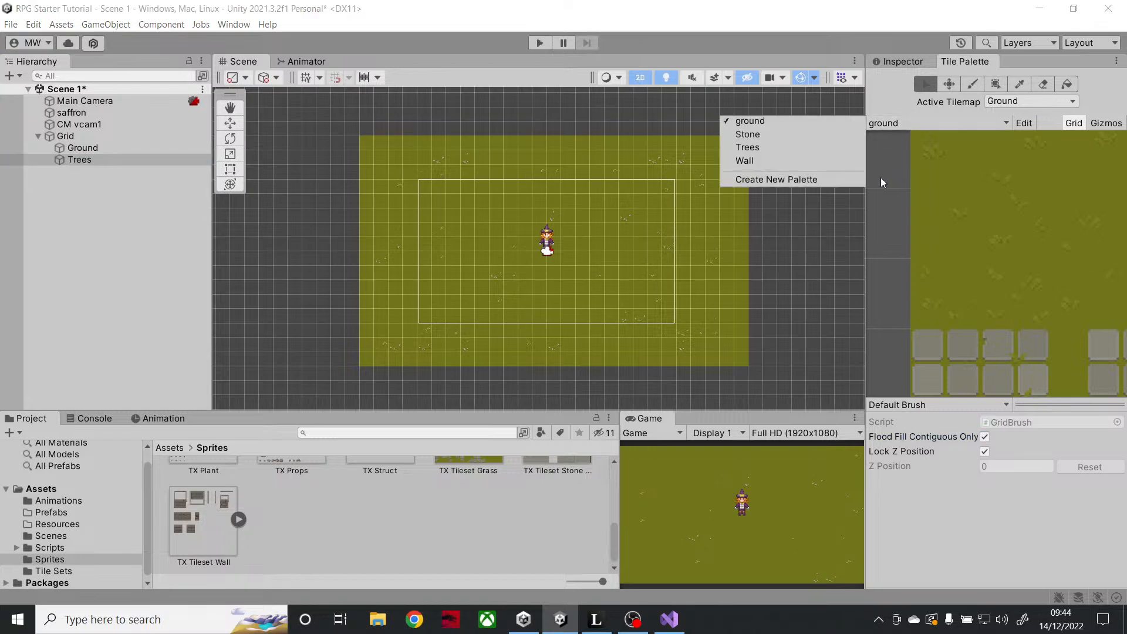
pyautogui.click(837, 147)
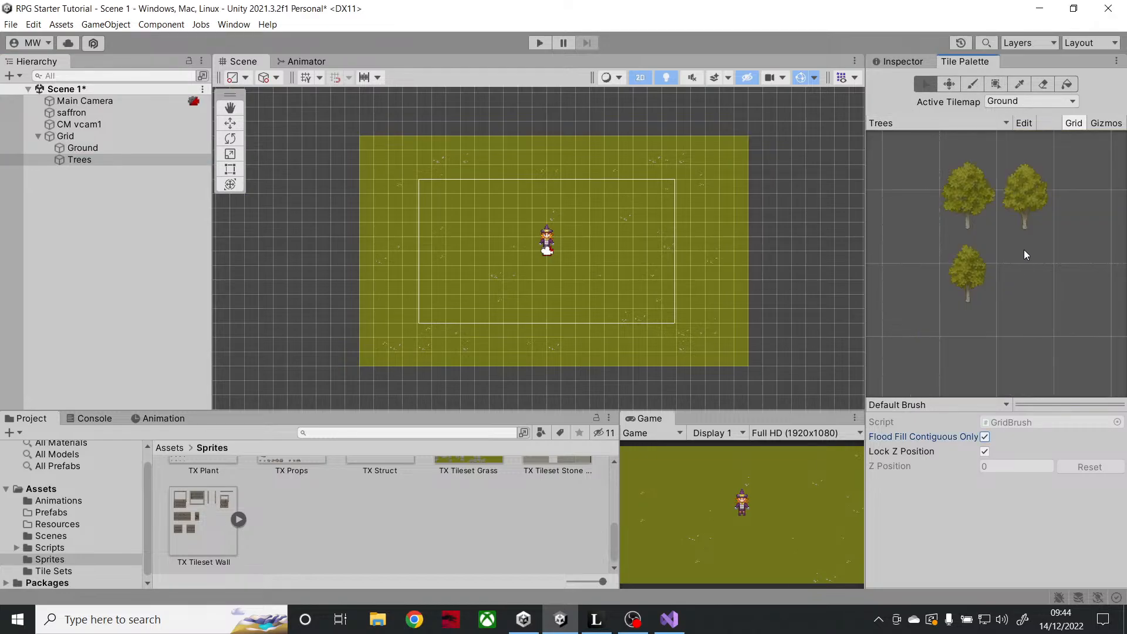
pyautogui.click(975, 82)
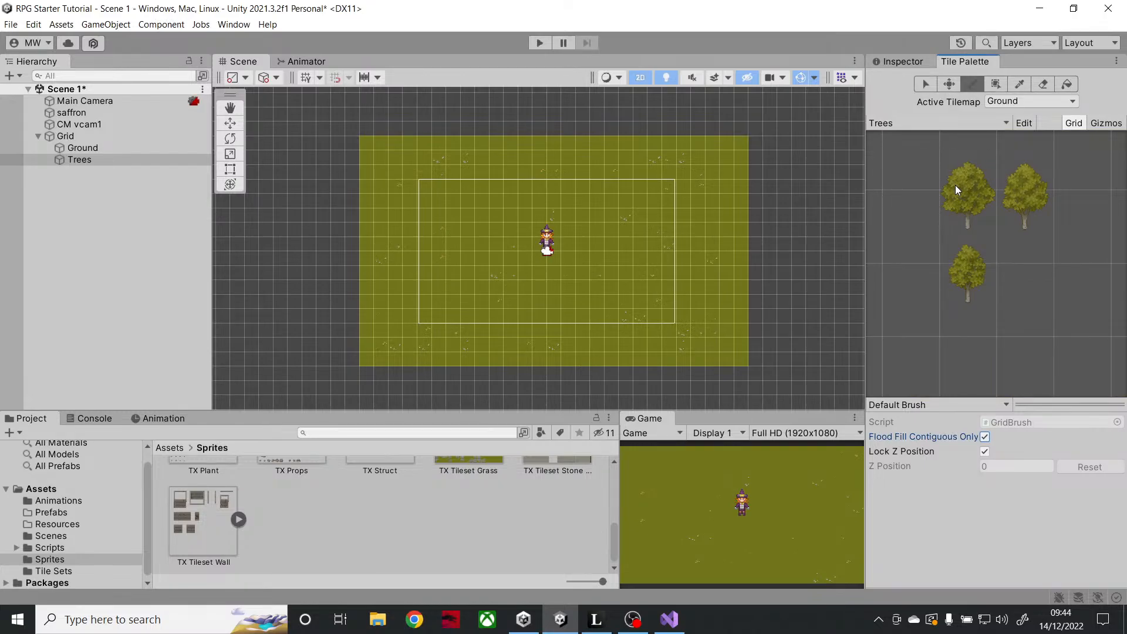
pyautogui.click(961, 217)
# - Make Trees the active tilemap and paint one large tree in the lower-right area of the grass
pyautogui.click(74, 160)
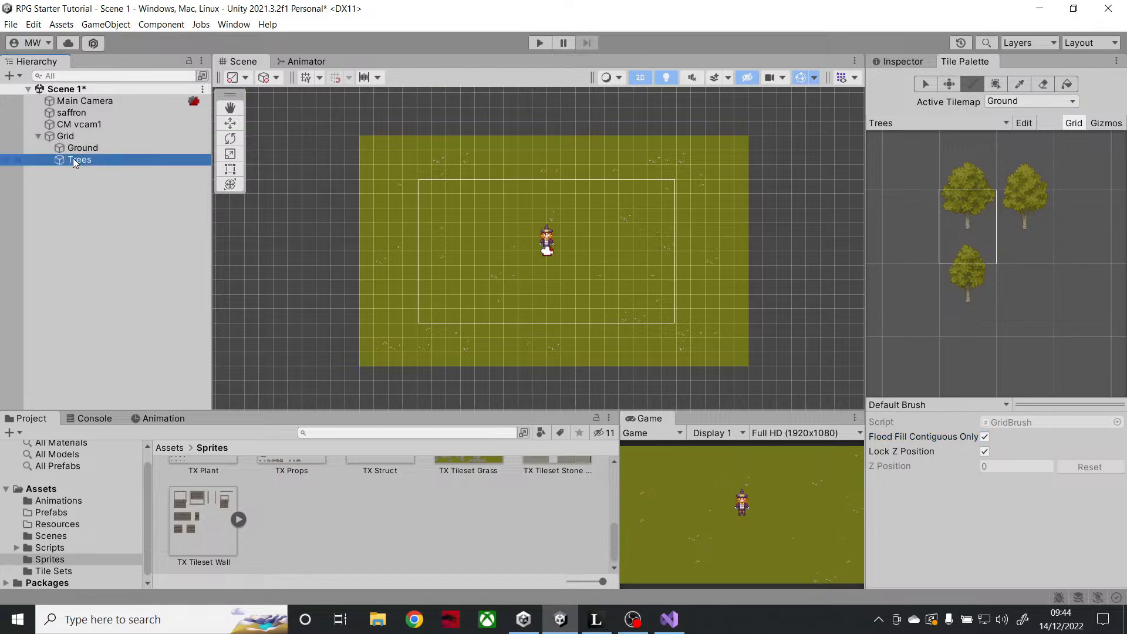
pyautogui.click(1016, 101)
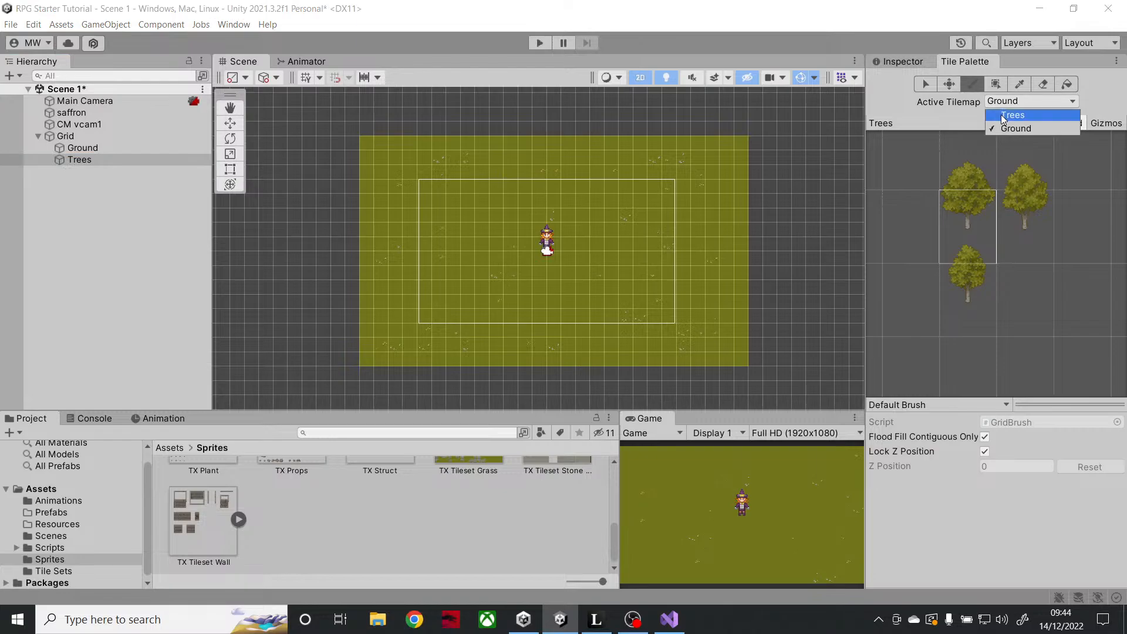
pyautogui.click(1013, 115)
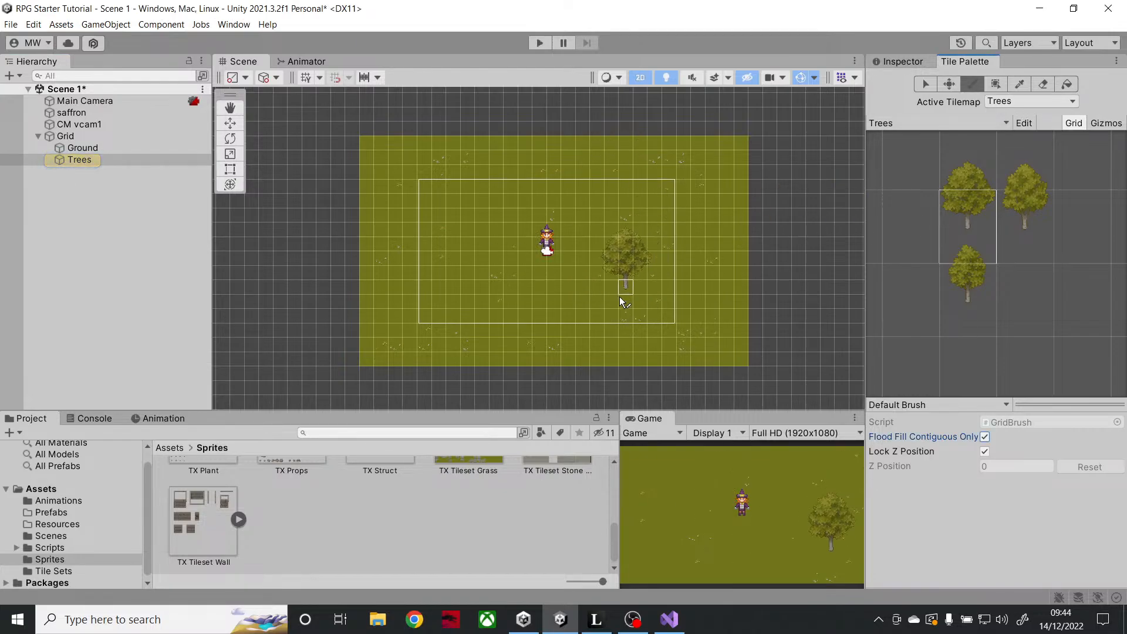
pyautogui.click(634, 327)
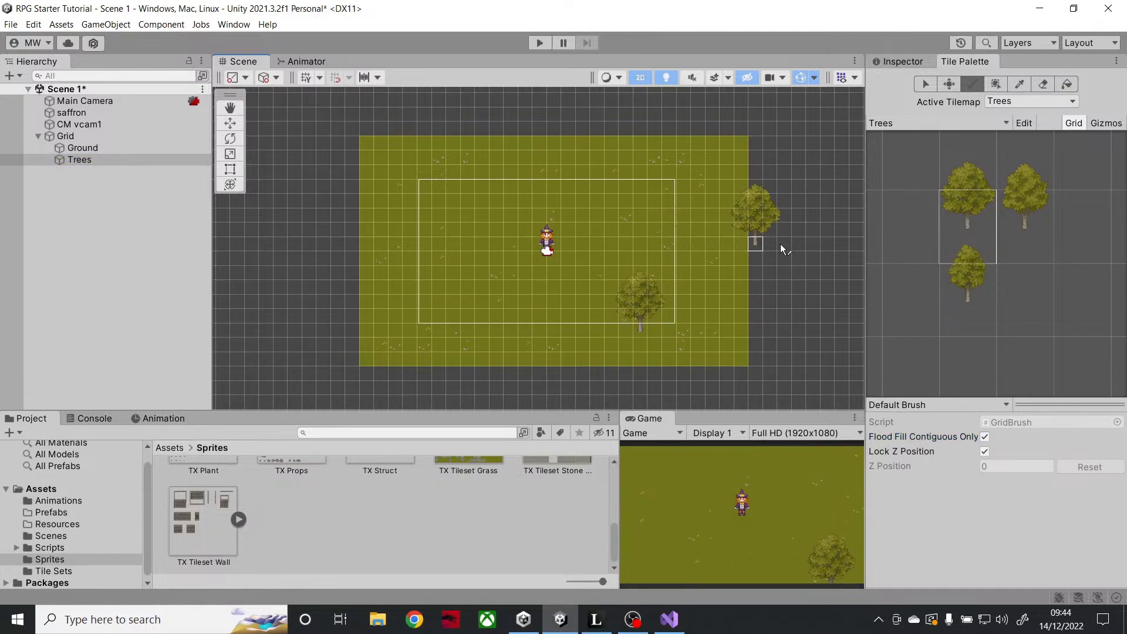
# - Paint three copies of the Trees palette's second tree at the grass's upper right, upper left and lower left
pyautogui.click(1011, 235)
pyautogui.click(625, 182)
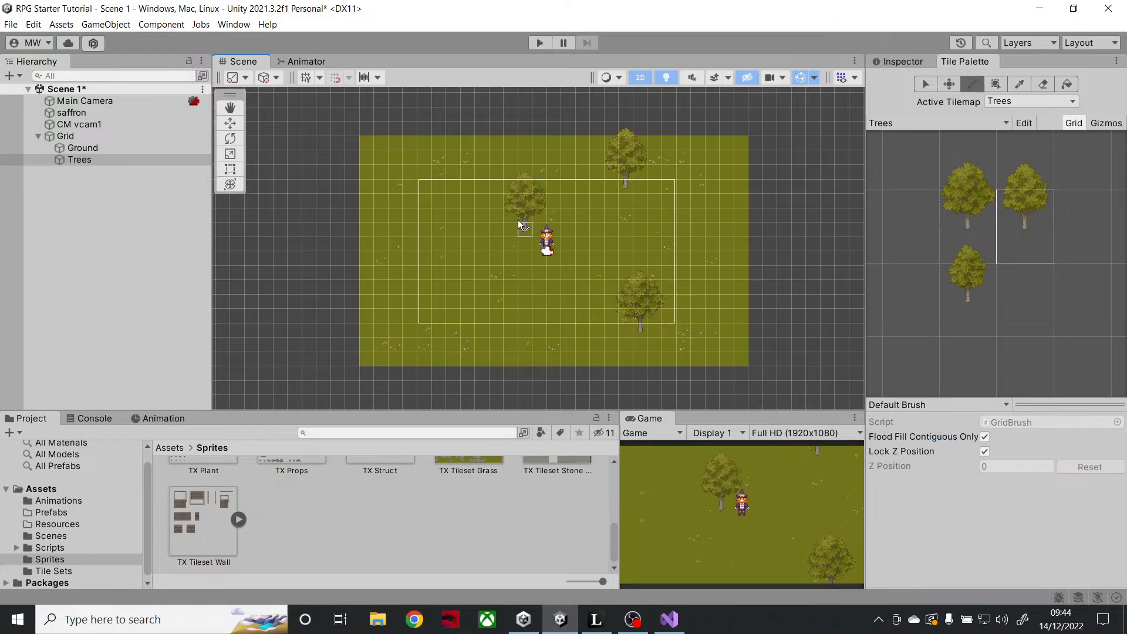
pyautogui.click(480, 212)
pyautogui.click(447, 305)
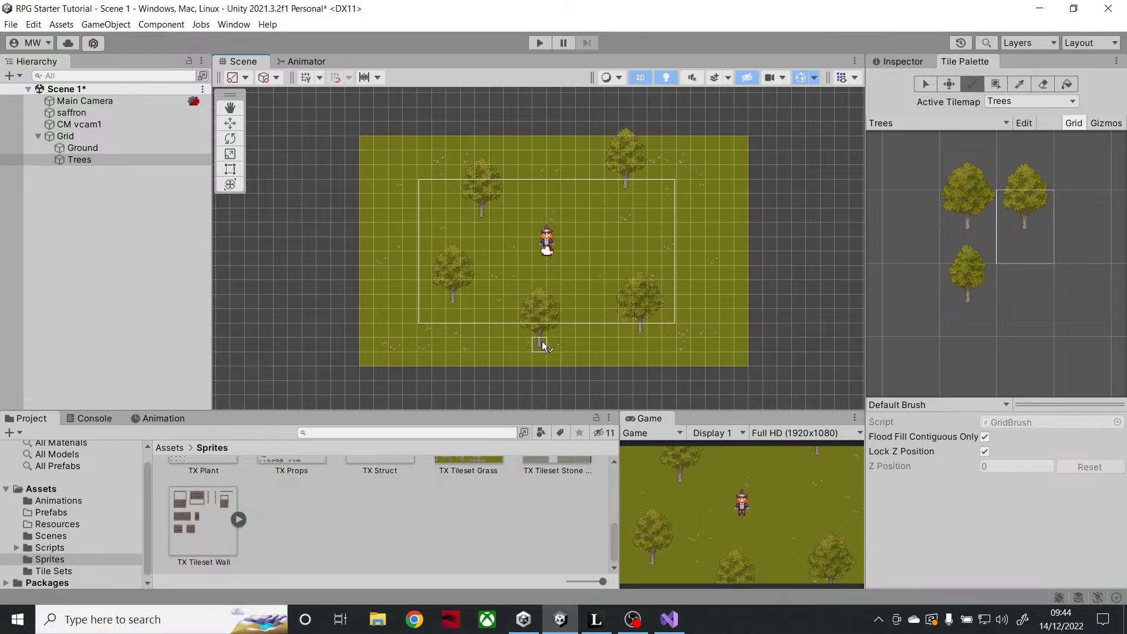
# - Paint three of the smallest trees: near the lower centre, near the right side and just right of the character
pyautogui.click(955, 276)
pyautogui.click(553, 344)
pyautogui.click(664, 242)
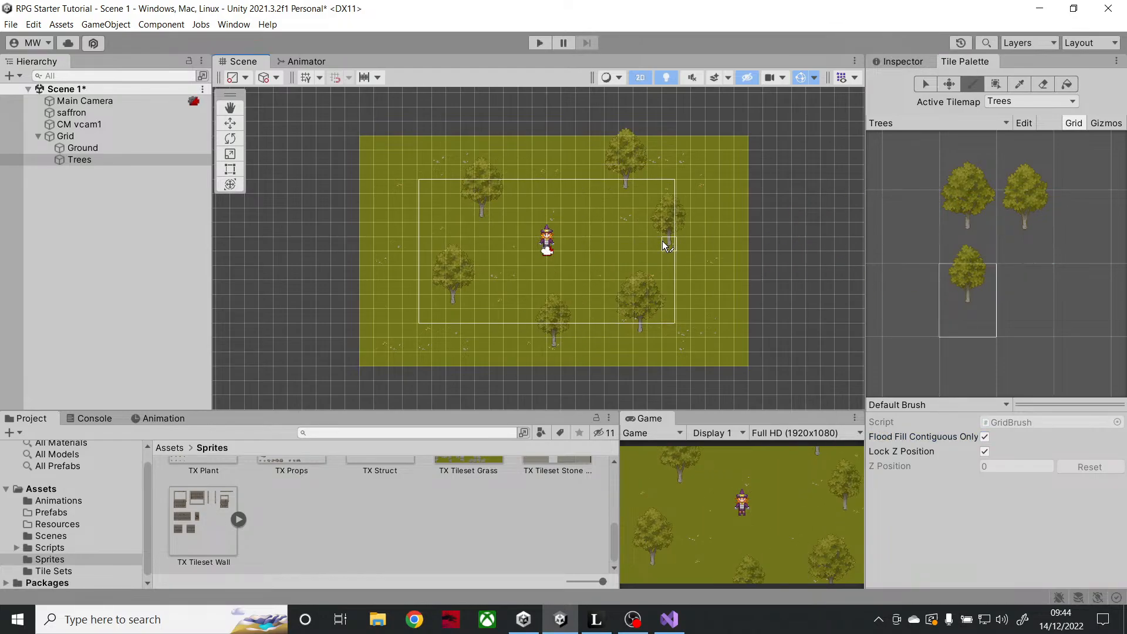
pyautogui.click(581, 256)
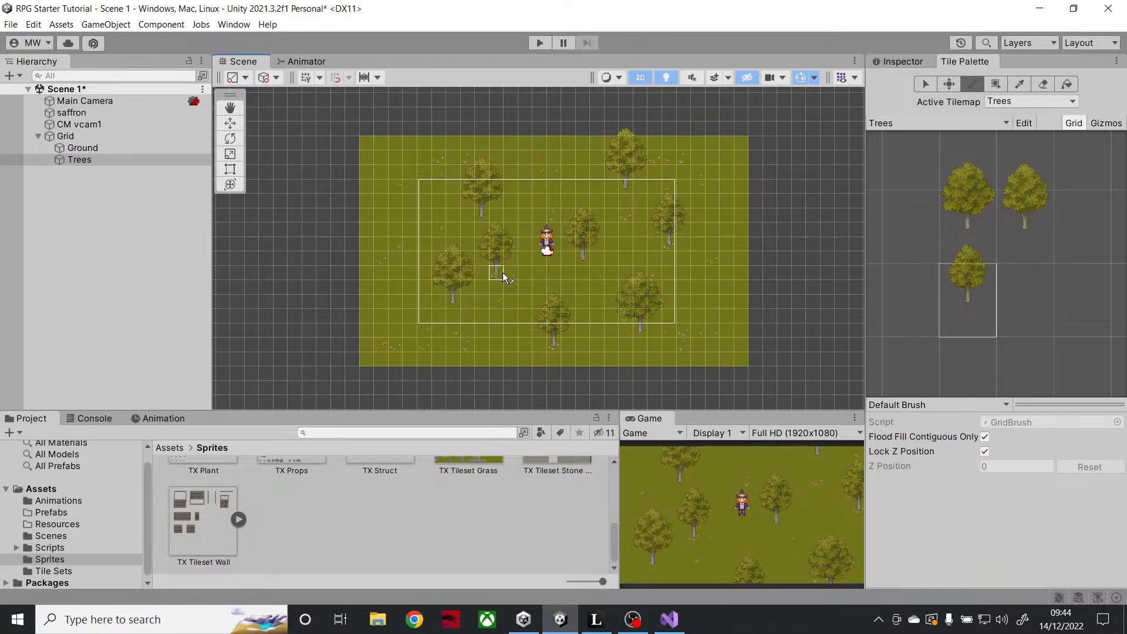
# - Add a small tree and a large tree overlapping the left-hand tree to form a cluster on the Trees tilemap
pyautogui.click(473, 280)
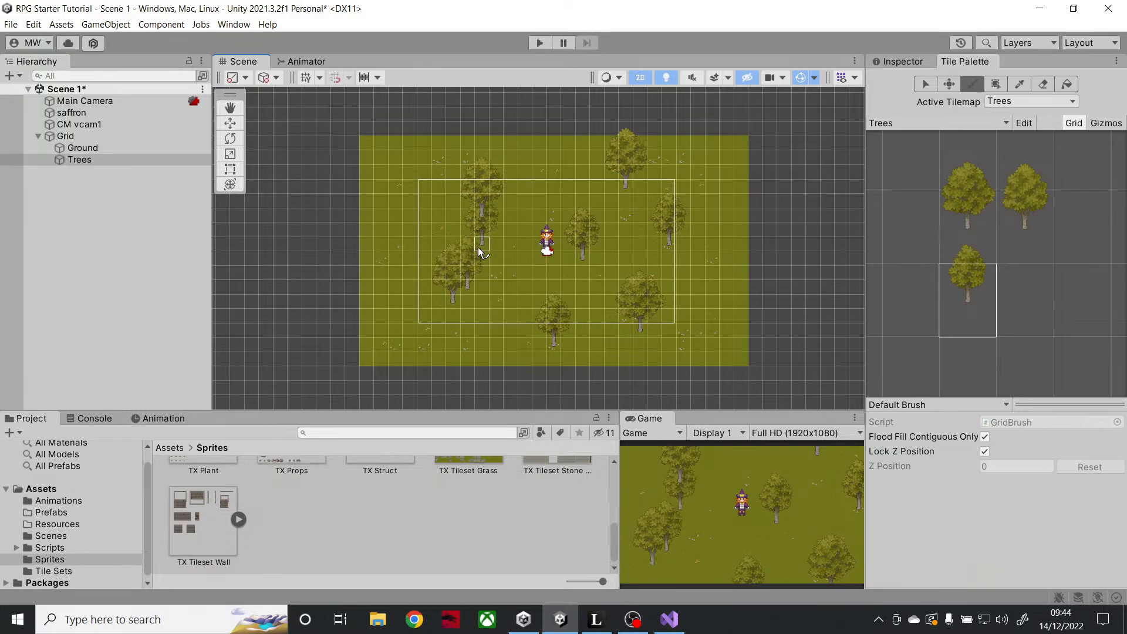
pyautogui.click(940, 227)
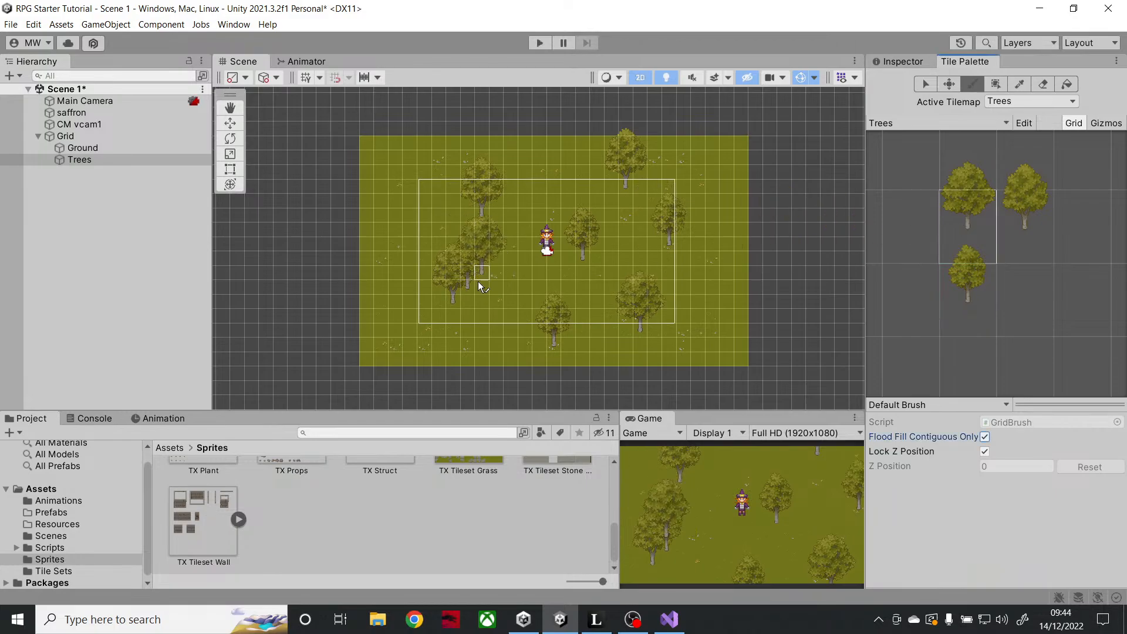
pyautogui.click(471, 318)
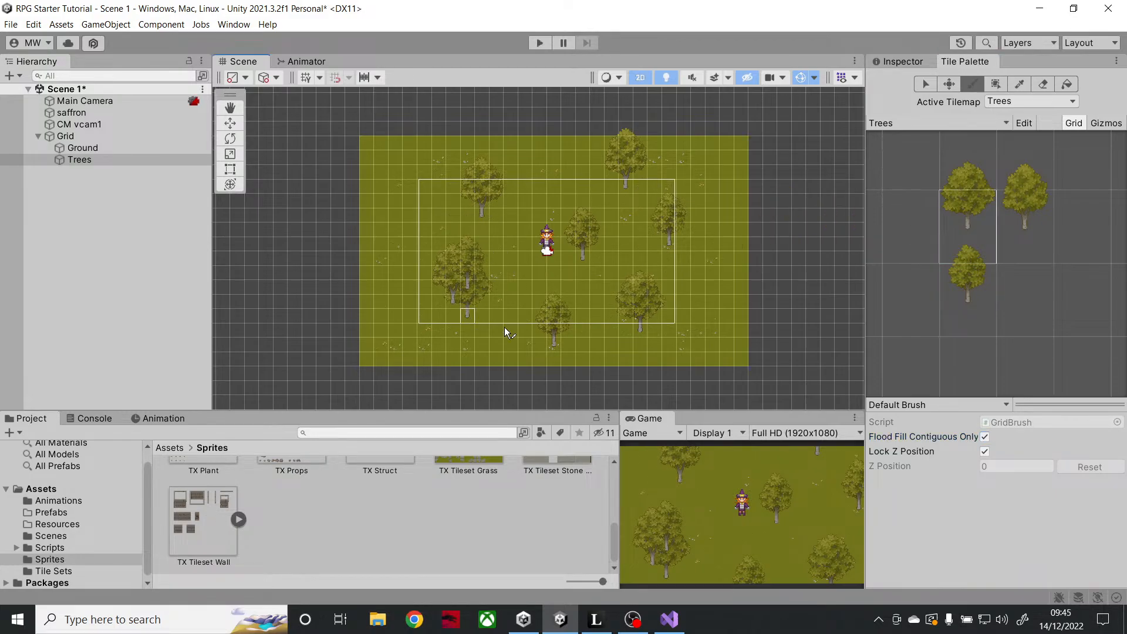
# - Show the Trees tilemap's properties, switch from painting to the Move tool and examine the overlapping tree cluster up close
pyautogui.click(899, 61)
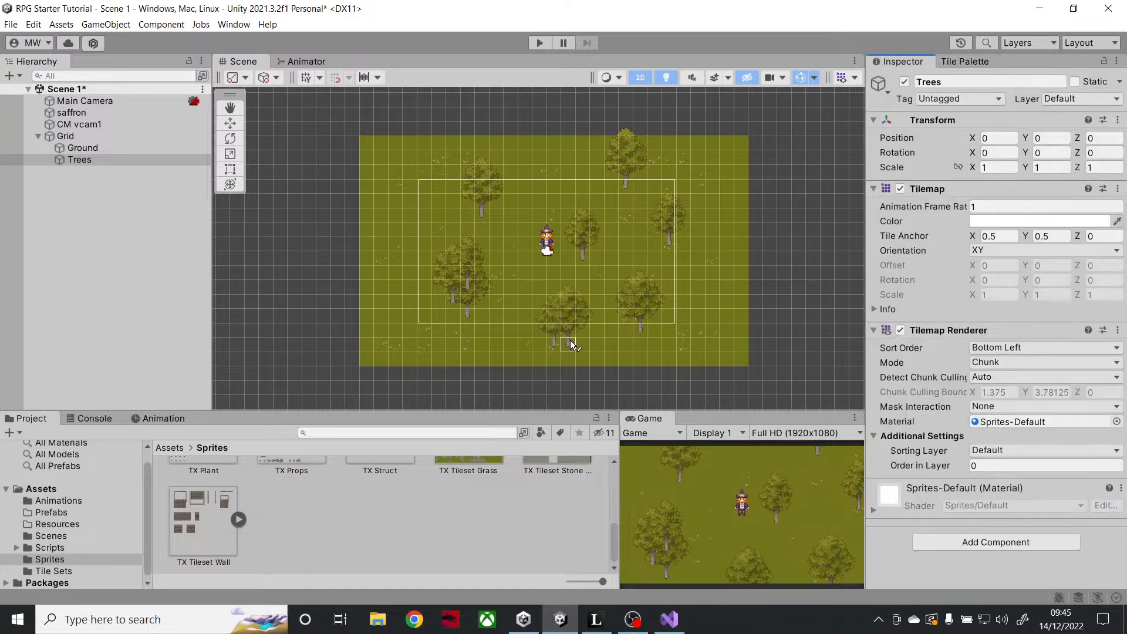
pyautogui.scroll(15, 522, 262)
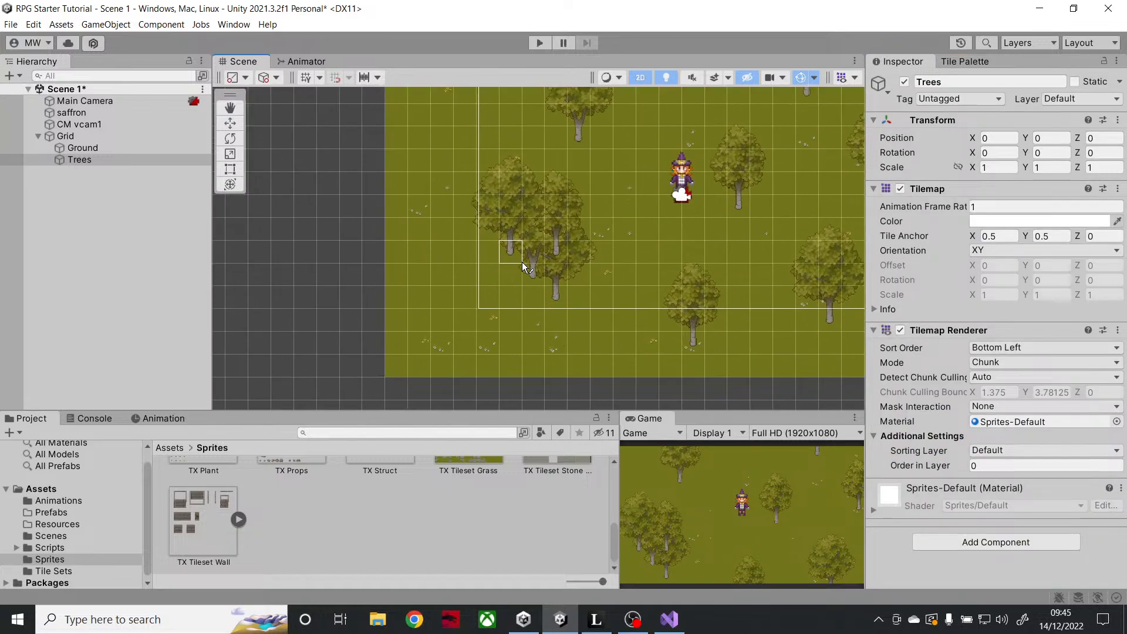
pyautogui.click(610, 326)
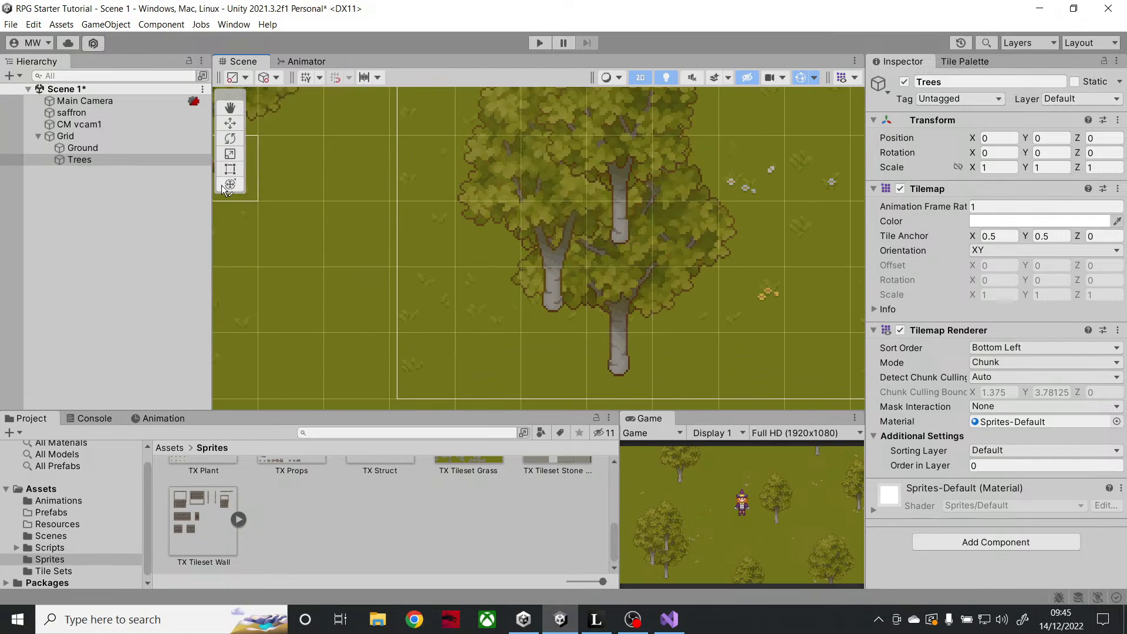
pyautogui.click(231, 123)
pyautogui.scroll(-5, 580, 204)
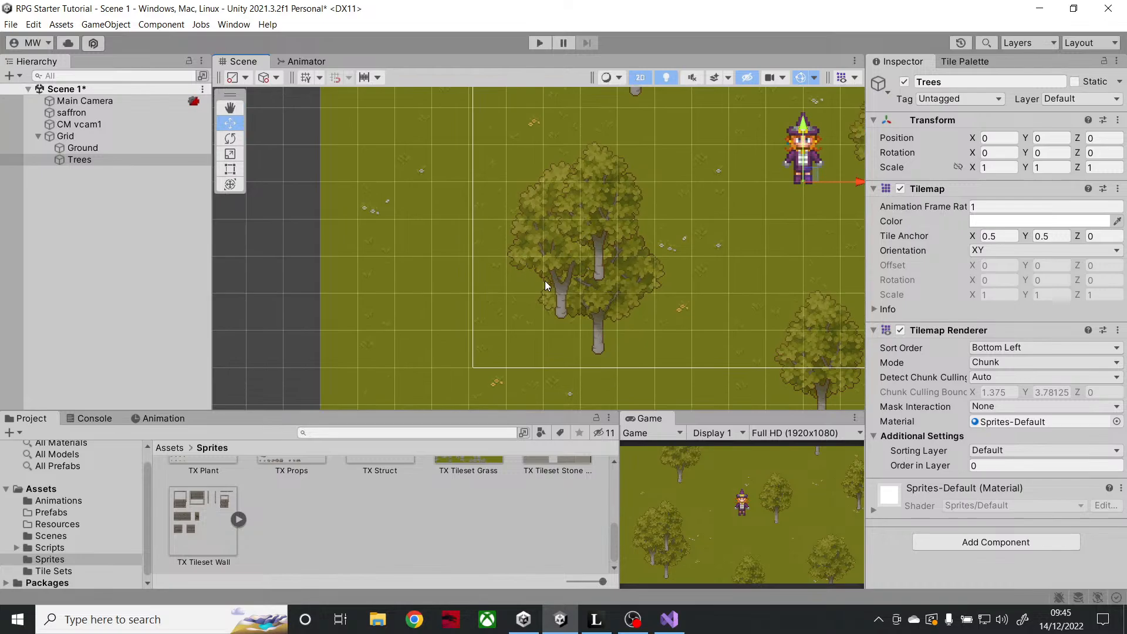
# - Set the Trees tilemap renderer's Sort Order to Top Left
pyautogui.click(68, 161)
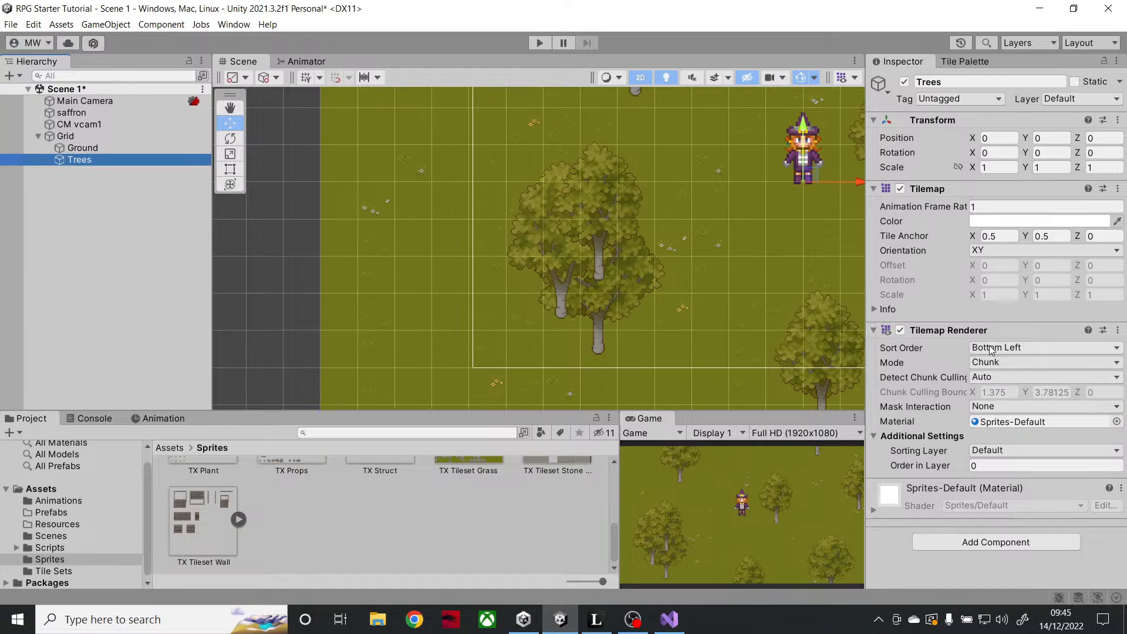
pyautogui.moveTo(609, 338); pyautogui.dragTo(606, 286, button='middle')
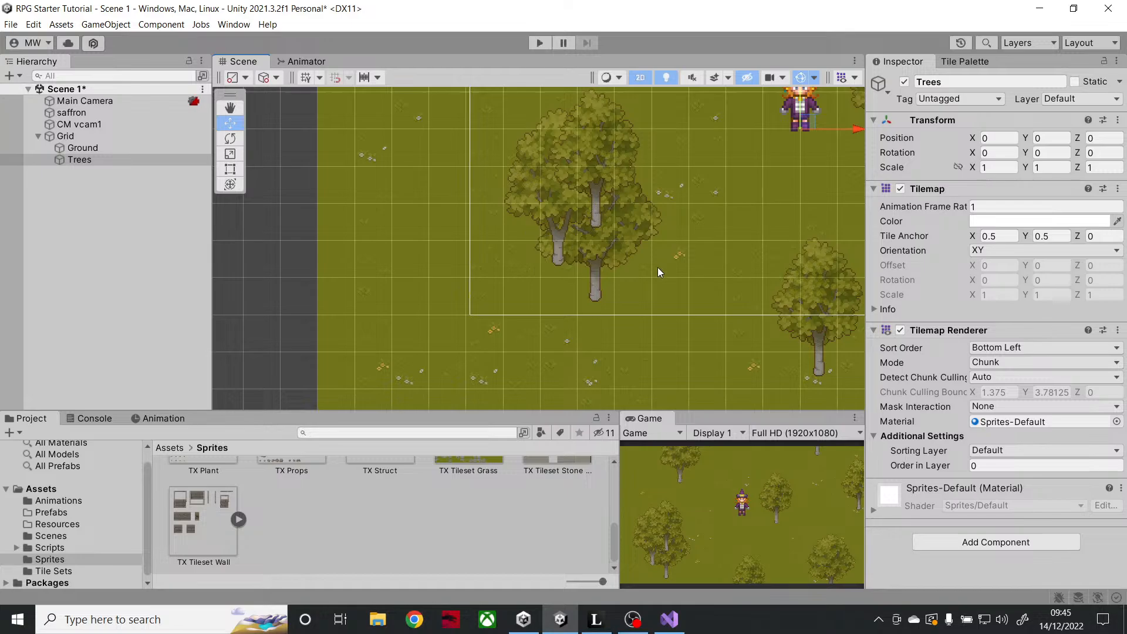
pyautogui.click(1044, 348)
pyautogui.click(988, 391)
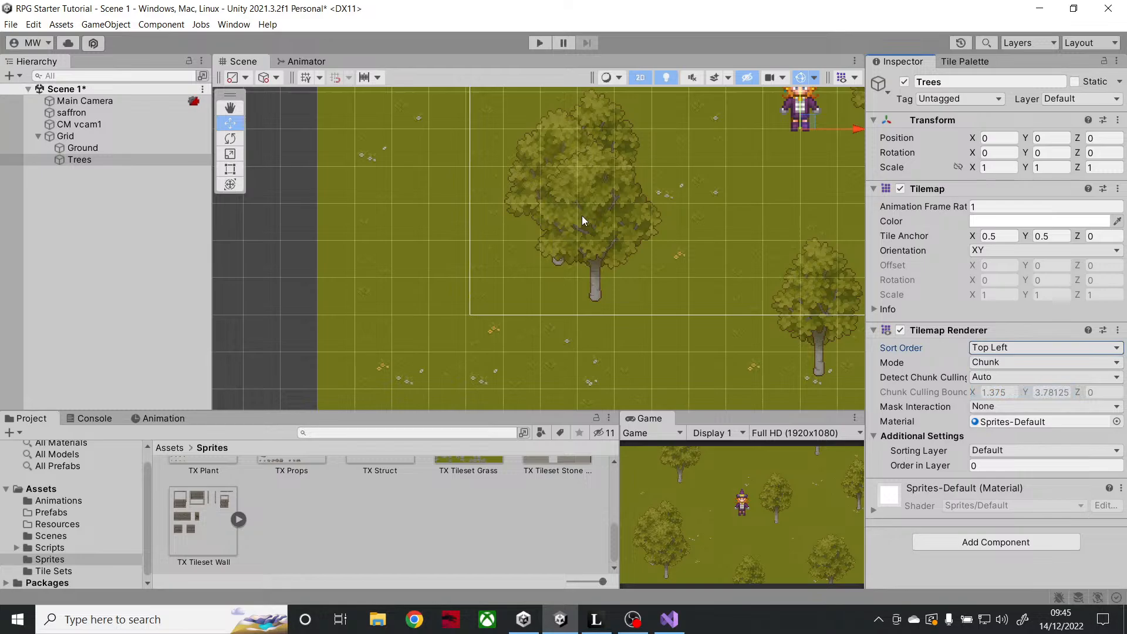
# - Move the saffron character down and left towards the tree cluster, to about X -1.76, Y -1.36
pyautogui.moveTo(711, 254); pyautogui.dragTo(703, 294, button='middle')
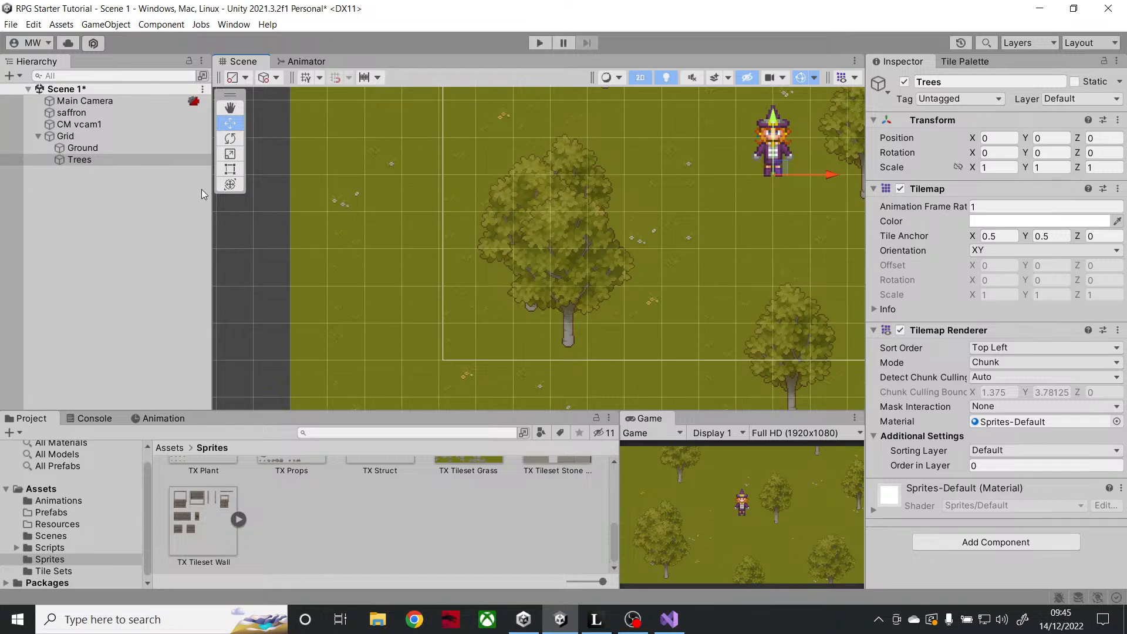
pyautogui.click(93, 113)
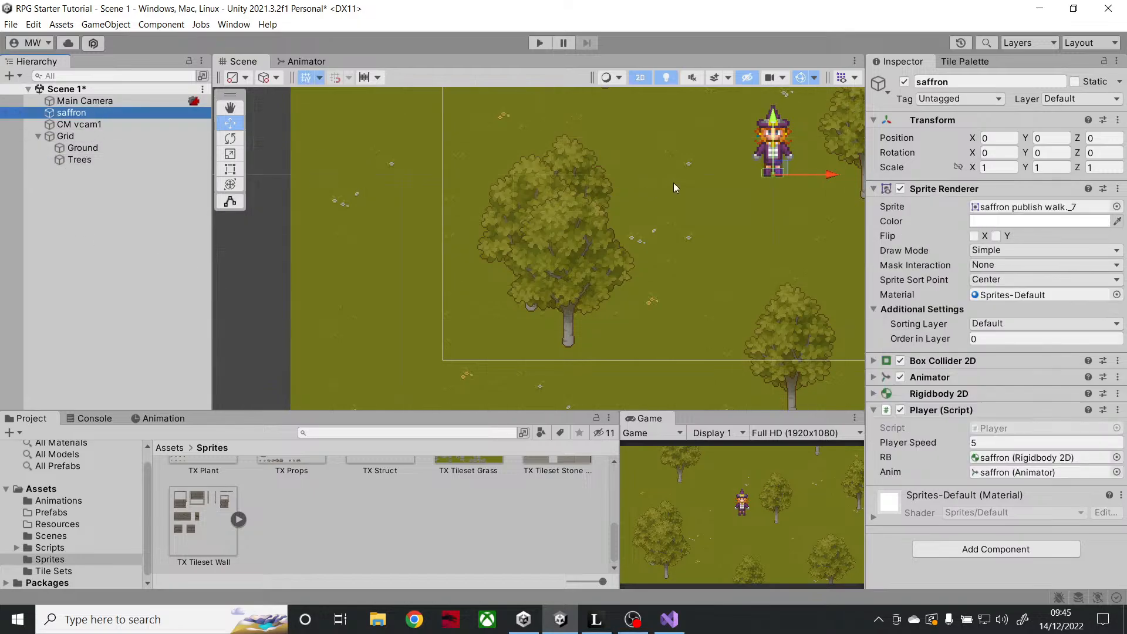
pyautogui.moveTo(784, 169); pyautogui.dragTo(709, 222)
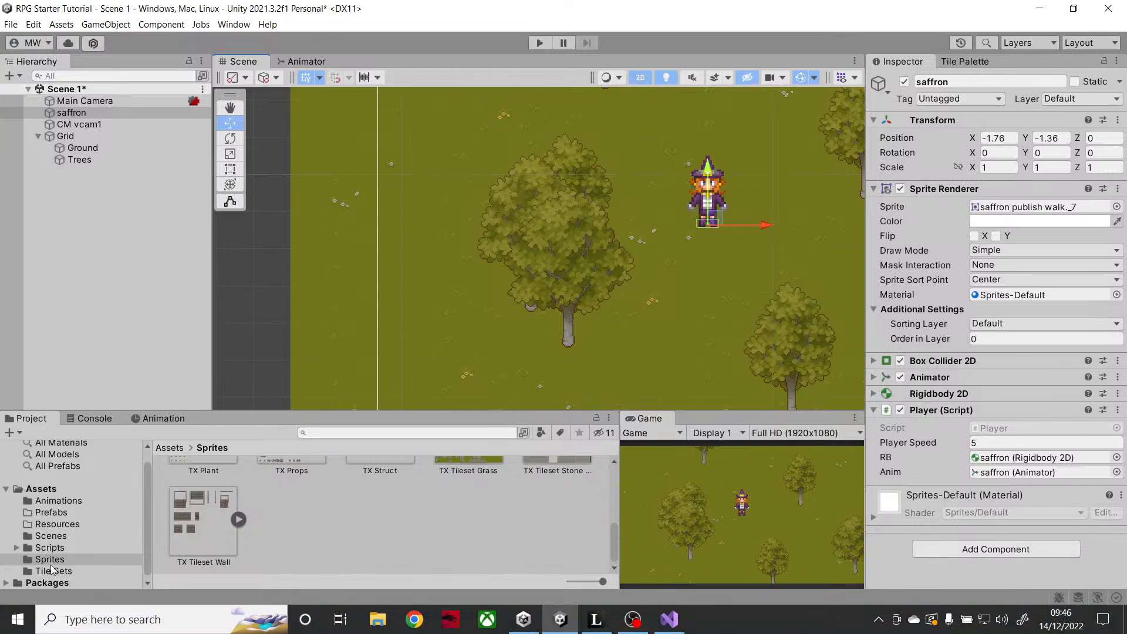
# - Expand the TX Plant sprite sheet and add its TX Plant_1 tree to the scene as a separate object
pyautogui.scroll(2, 305, 522)
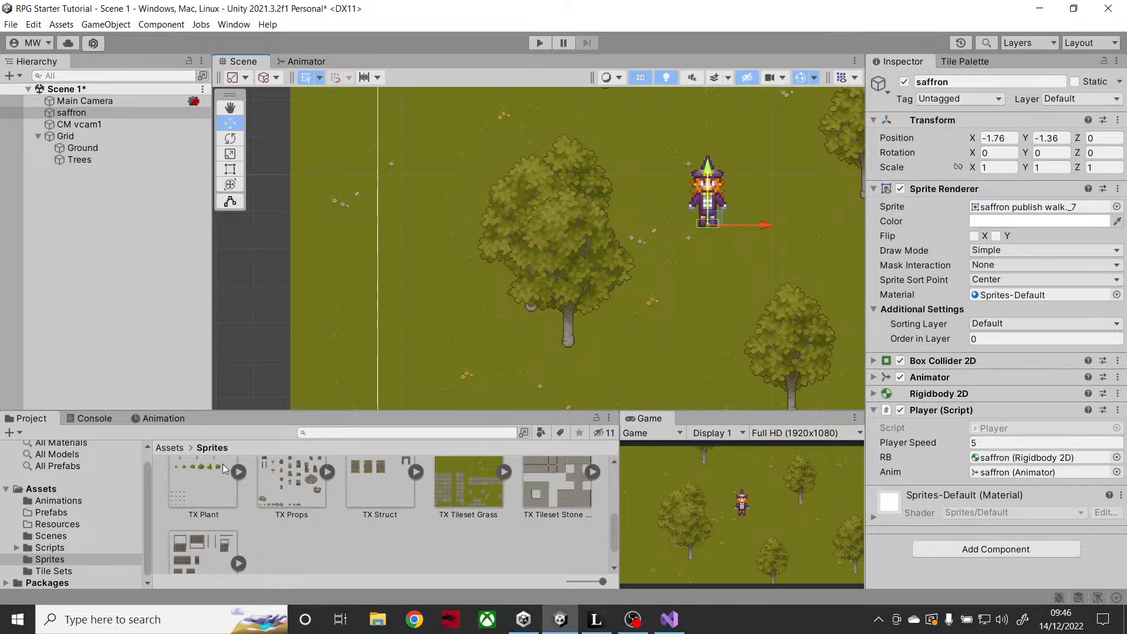
pyautogui.click(238, 472)
pyautogui.scroll(-3, 278, 532)
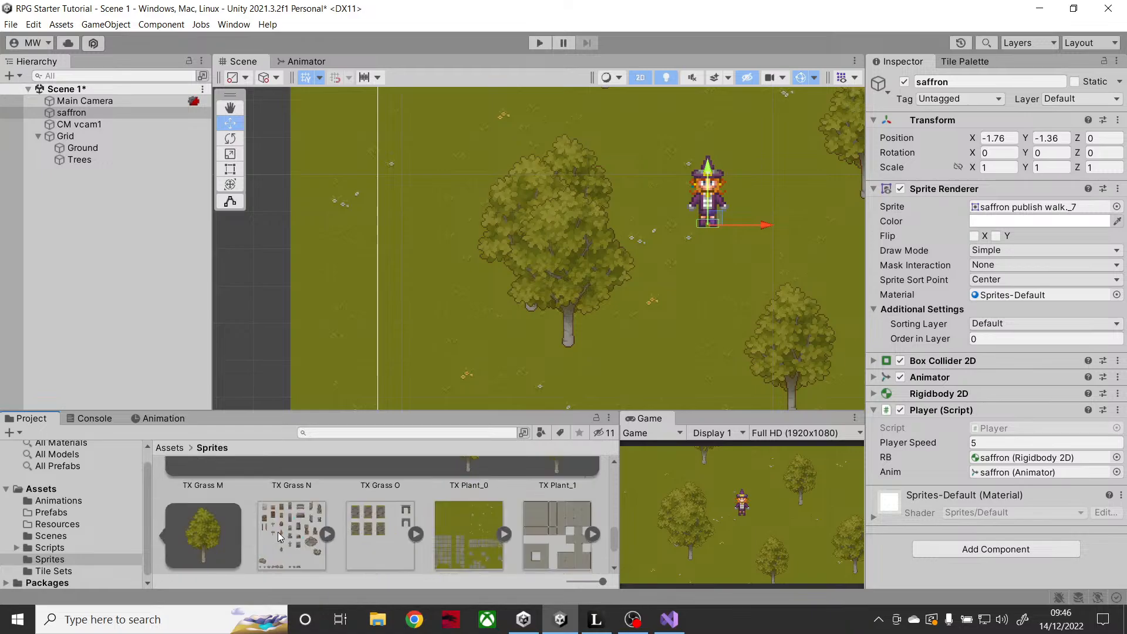
pyautogui.scroll(2, 277, 532)
pyautogui.moveTo(549, 524); pyautogui.dragTo(161, 321)
pyautogui.moveTo(675, 296); pyautogui.dragTo(547, 352, button='middle')
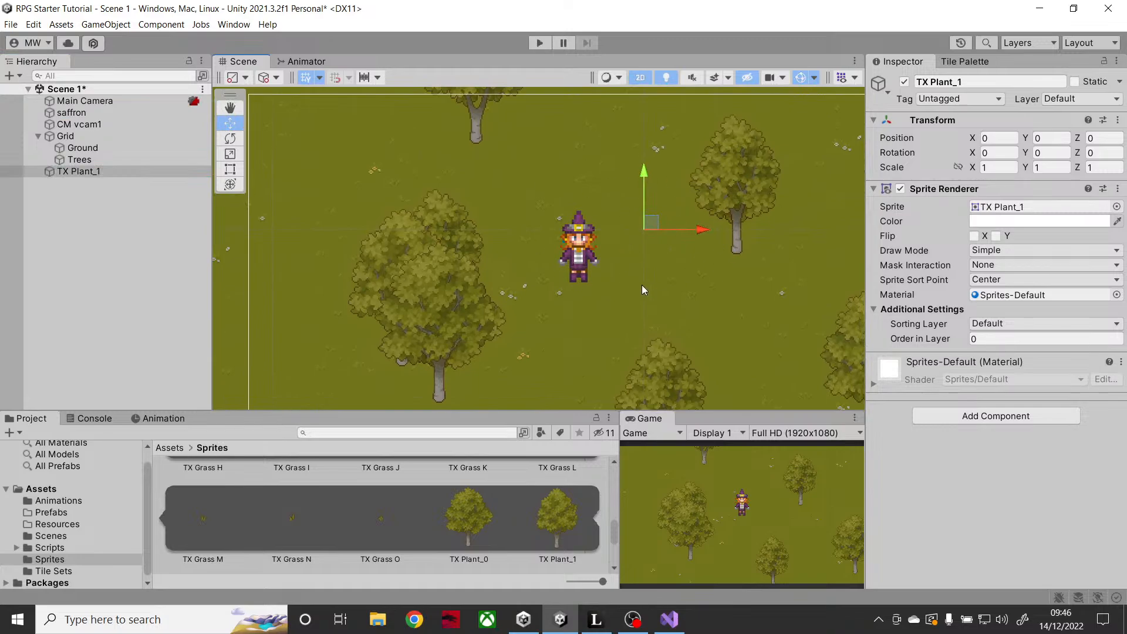
# - Set TX Plant_1's Order in Layer to 1 and move the tree to about X -0.02, Y -0.53
pyautogui.click(952, 345)
pyautogui.write('1')
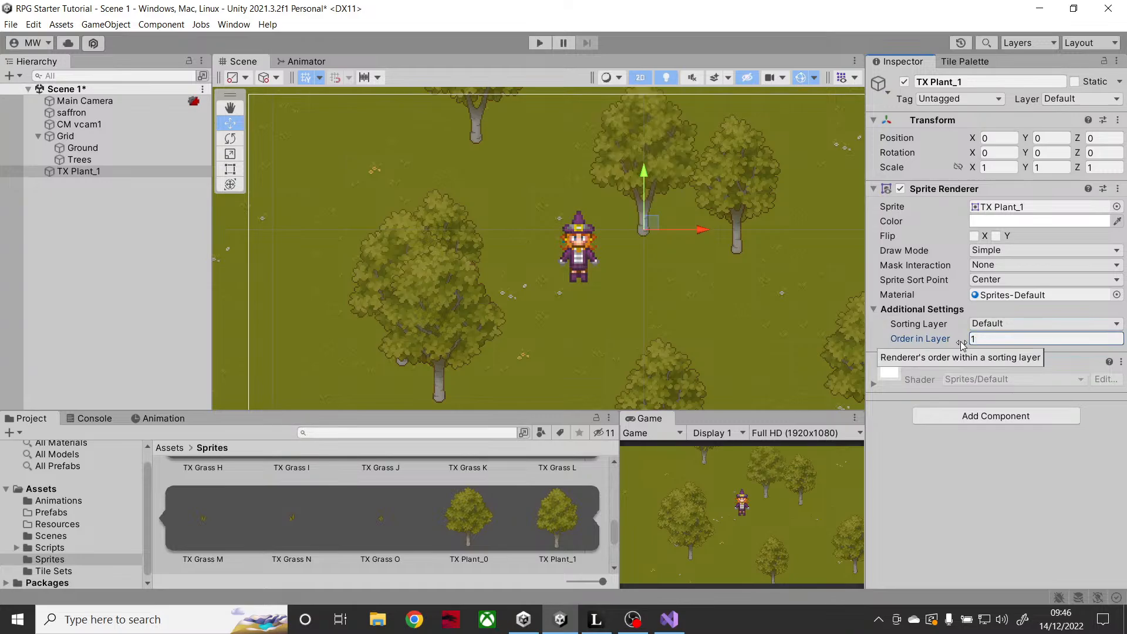
pyautogui.moveTo(656, 229); pyautogui.dragTo(654, 247)
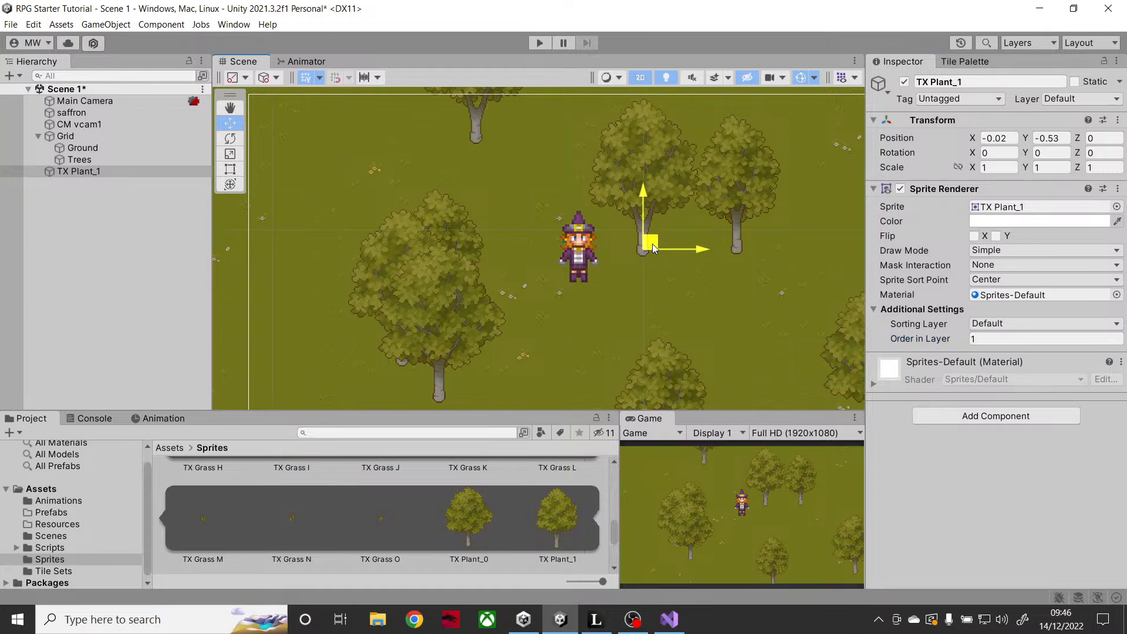
# - Move saffron closer to the TX Plant_1 tree, to about X -1.25, Y -1.39
pyautogui.click(71, 112)
pyautogui.scroll(-2, 575, 254)
pyautogui.scroll(-1, 552, 292)
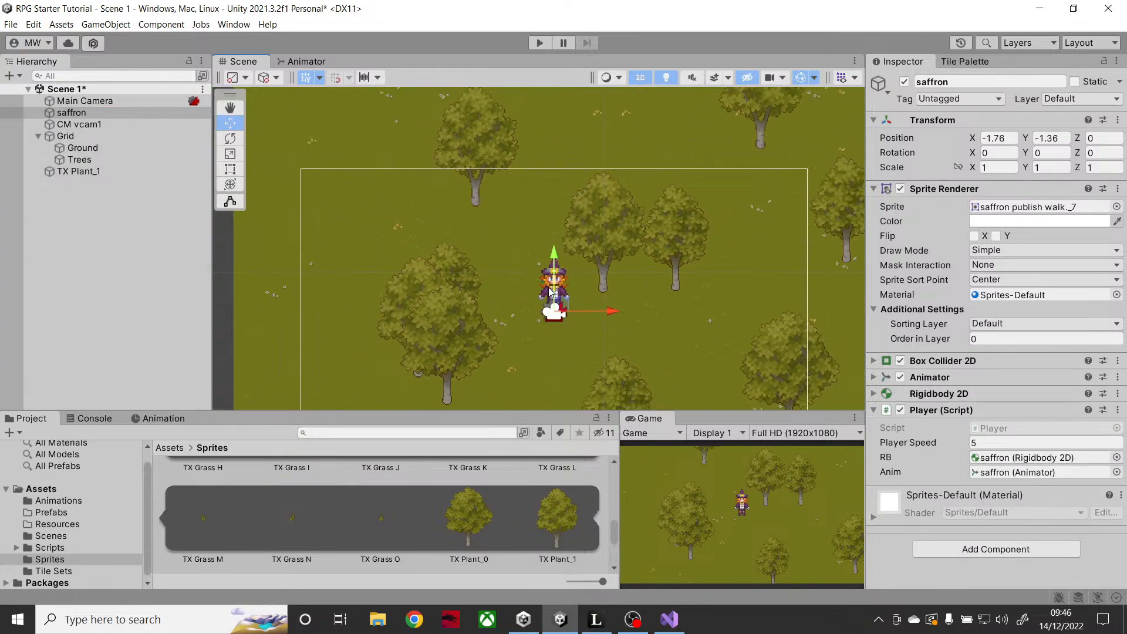
pyautogui.moveTo(562, 305)
pyautogui.mouseDown()
pyautogui.moveTo(689, 196)
pyautogui.moveTo(619, 136)
pyautogui.moveTo(523, 239)
pyautogui.moveTo(589, 312)
pyautogui.moveTo(616, 294)
pyautogui.moveTo(582, 311)
pyautogui.mouseUp()
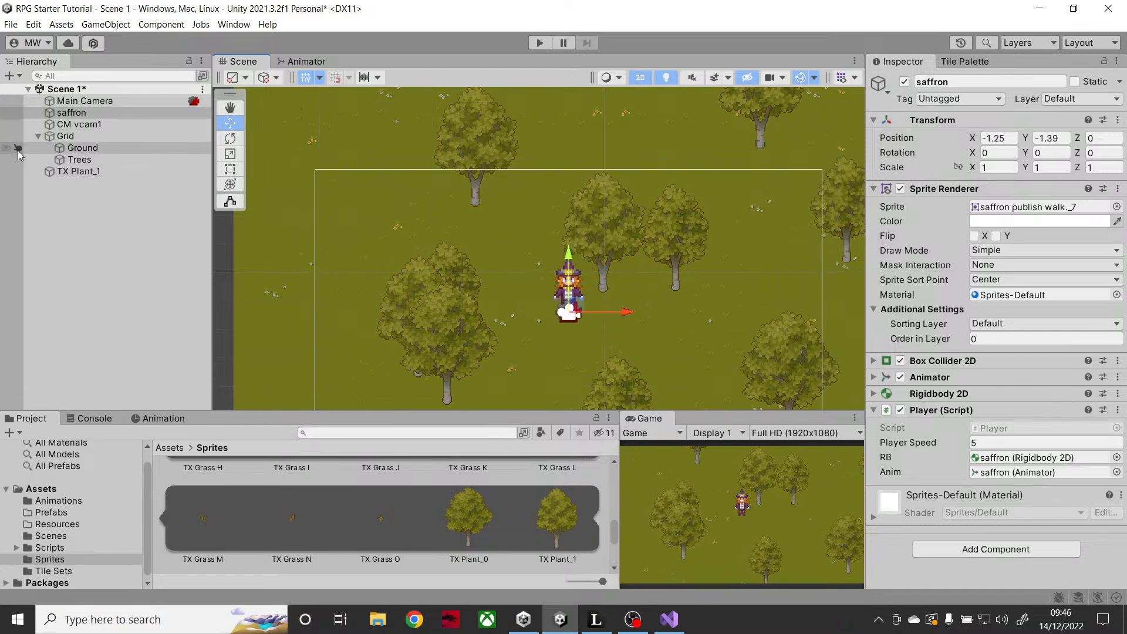
# - Set saffron's Order in Layer to 1 and bring the character and neighbouring trees into close view
pyautogui.click(984, 338)
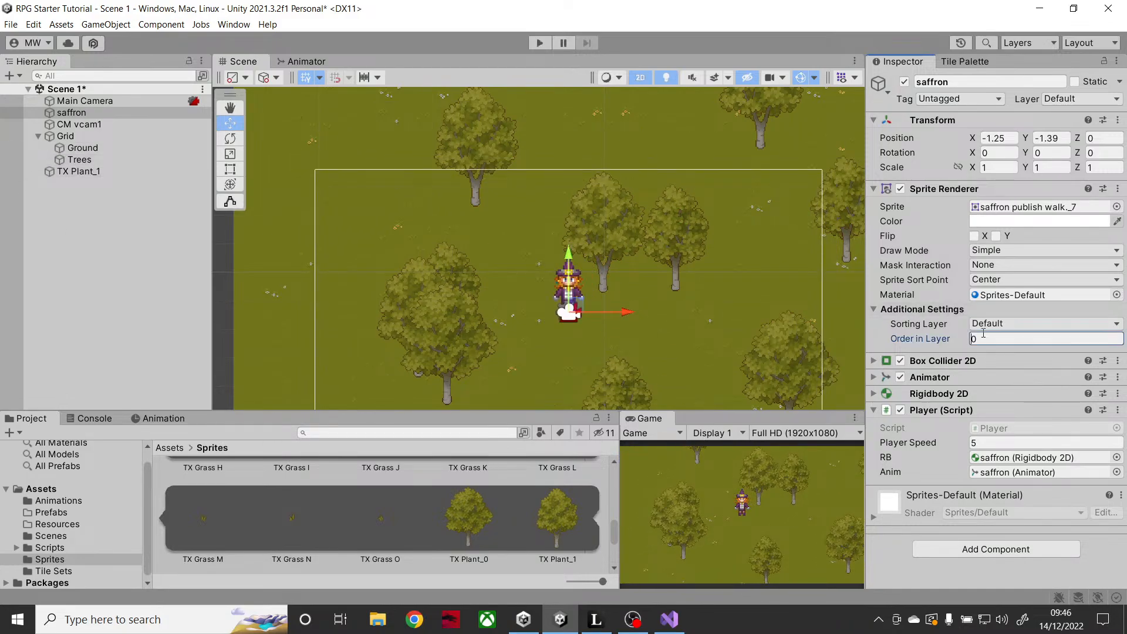
pyautogui.write('1')
pyautogui.scroll(8, 599, 305)
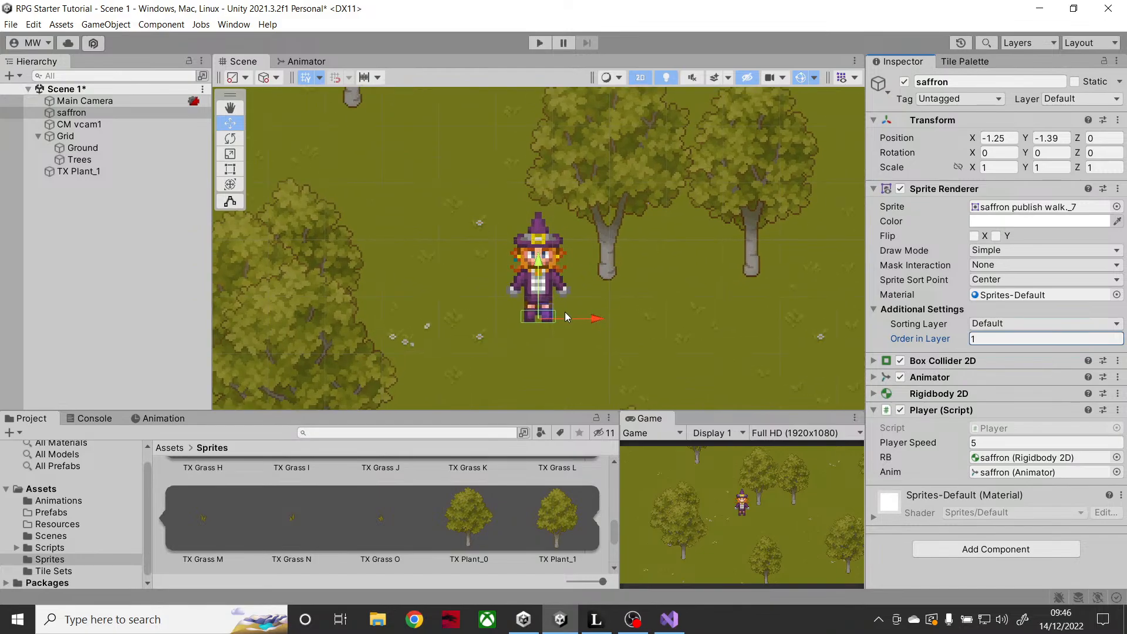
pyautogui.moveTo(565, 311); pyautogui.dragTo(521, 362, button='middle')
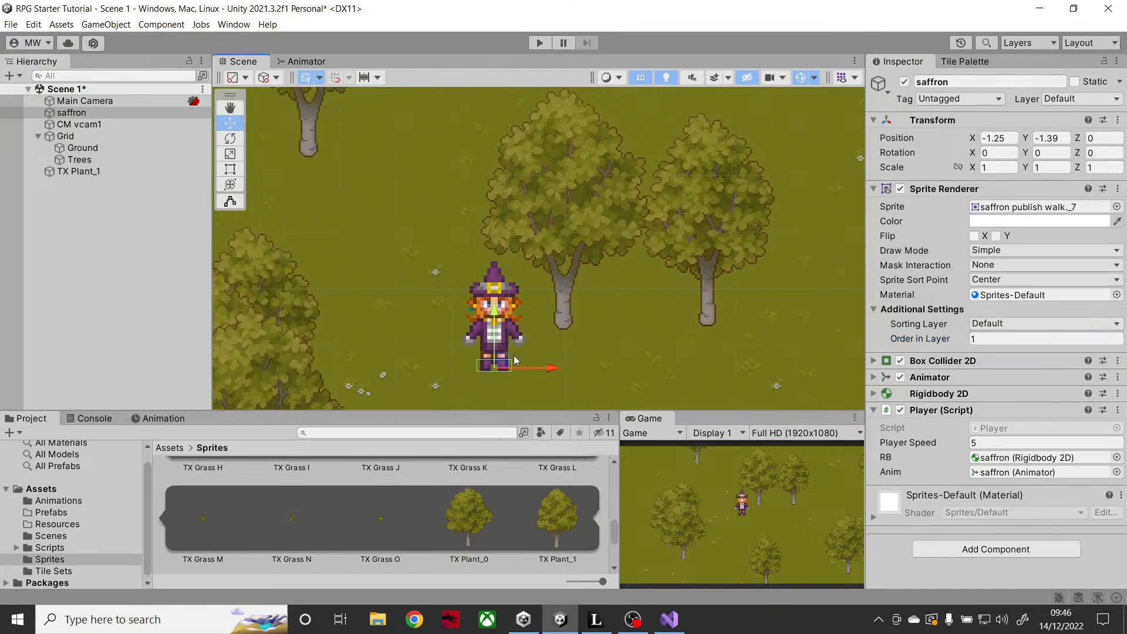
# - Check saffron's overlap with the TX Plant_1 tree from several sides, ending in front of its trunk at about X -0.04, Y -0.17
pyautogui.moveTo(514, 355); pyautogui.dragTo(576, 160)
pyautogui.moveTo(573, 200); pyautogui.dragTo(571, 252, button='middle')
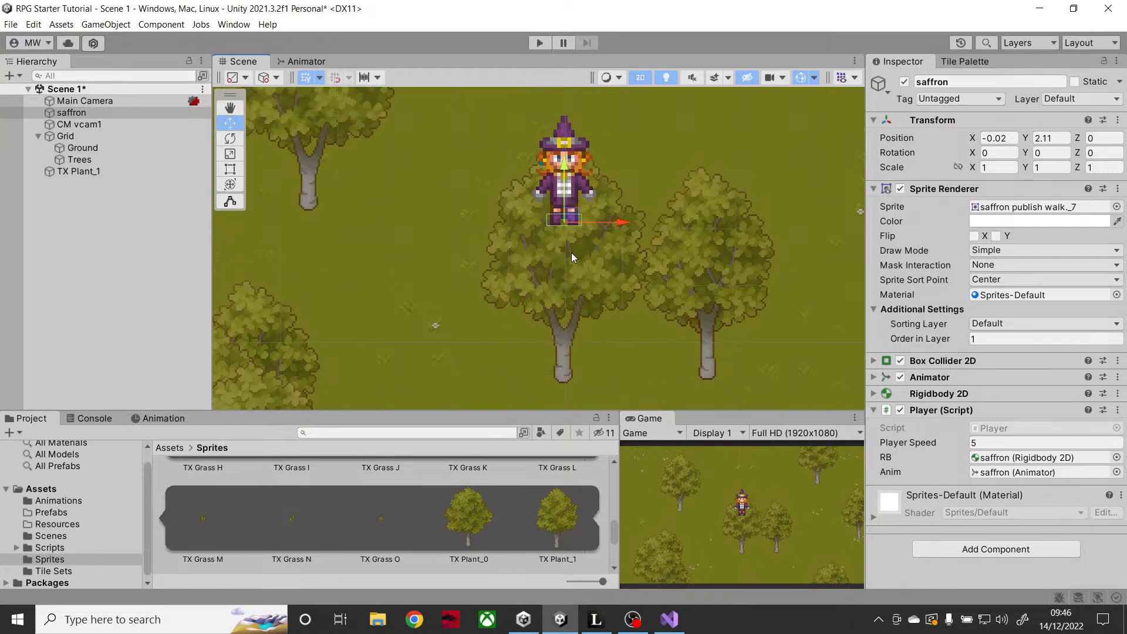
pyautogui.moveTo(572, 215); pyautogui.dragTo(577, 407)
pyautogui.moveTo(578, 407); pyautogui.dragTo(583, 286, button='middle')
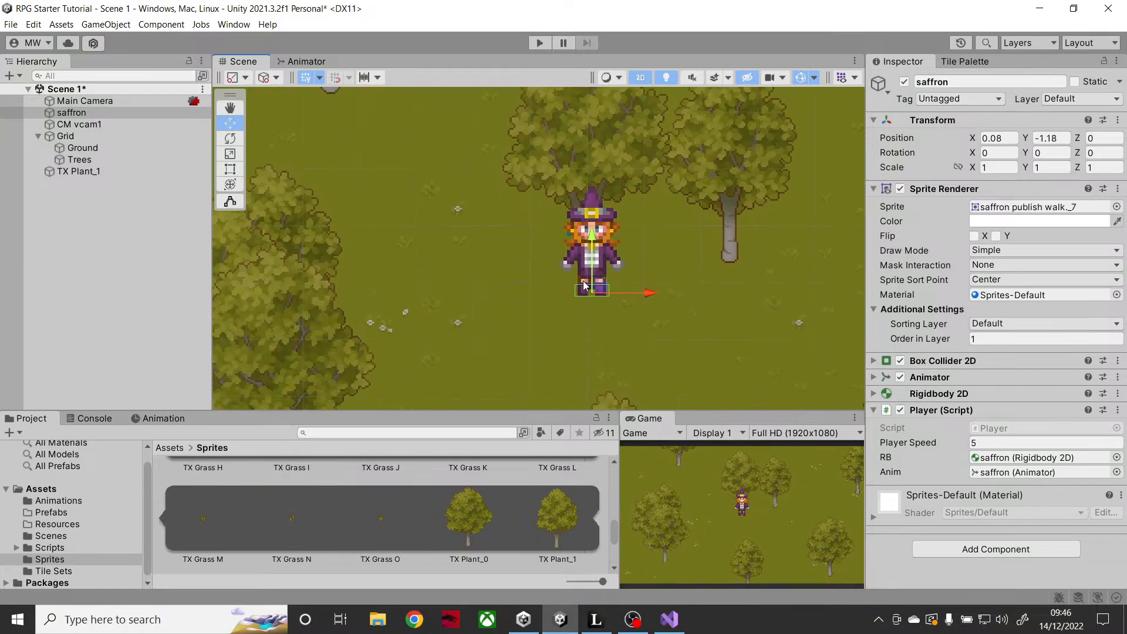
pyautogui.moveTo(597, 290); pyautogui.dragTo(534, 248)
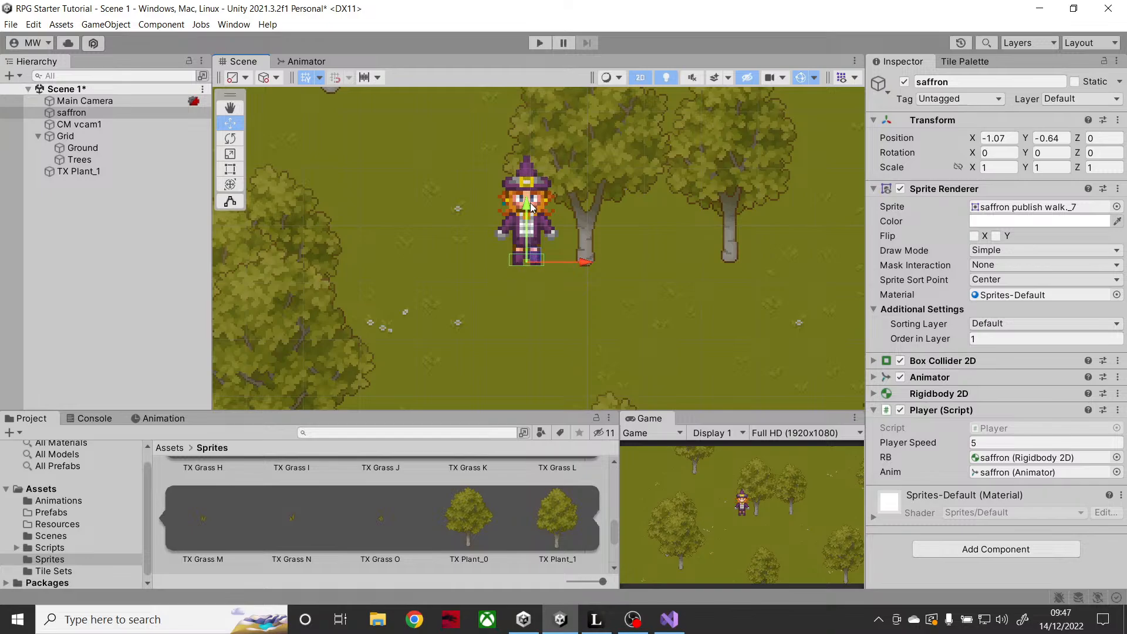
pyautogui.moveTo(534, 252); pyautogui.dragTo(594, 202)
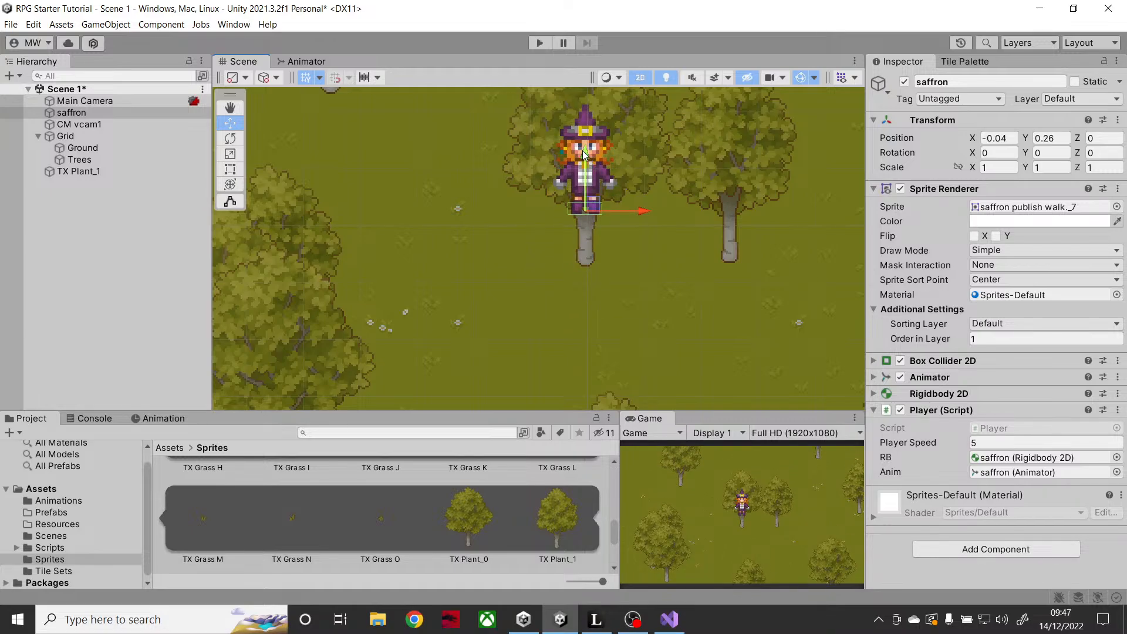
pyautogui.moveTo(585, 155); pyautogui.dragTo(582, 180)
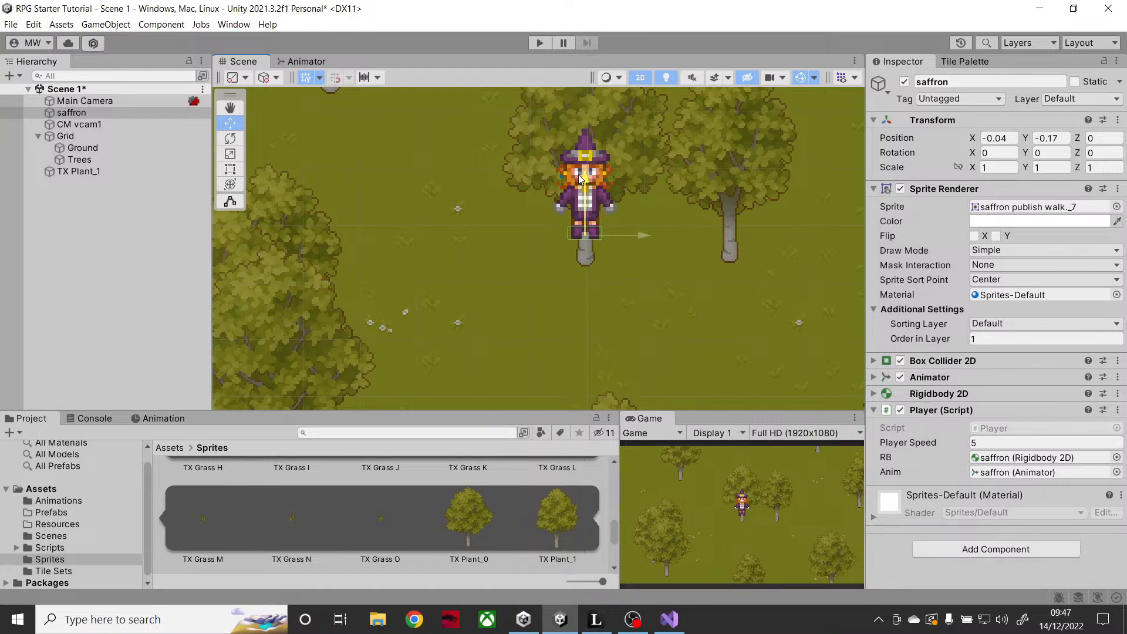
# - Set the Transparency Sort Mode to Custom Axis in the project's Graphics settings
pyautogui.click(33, 24)
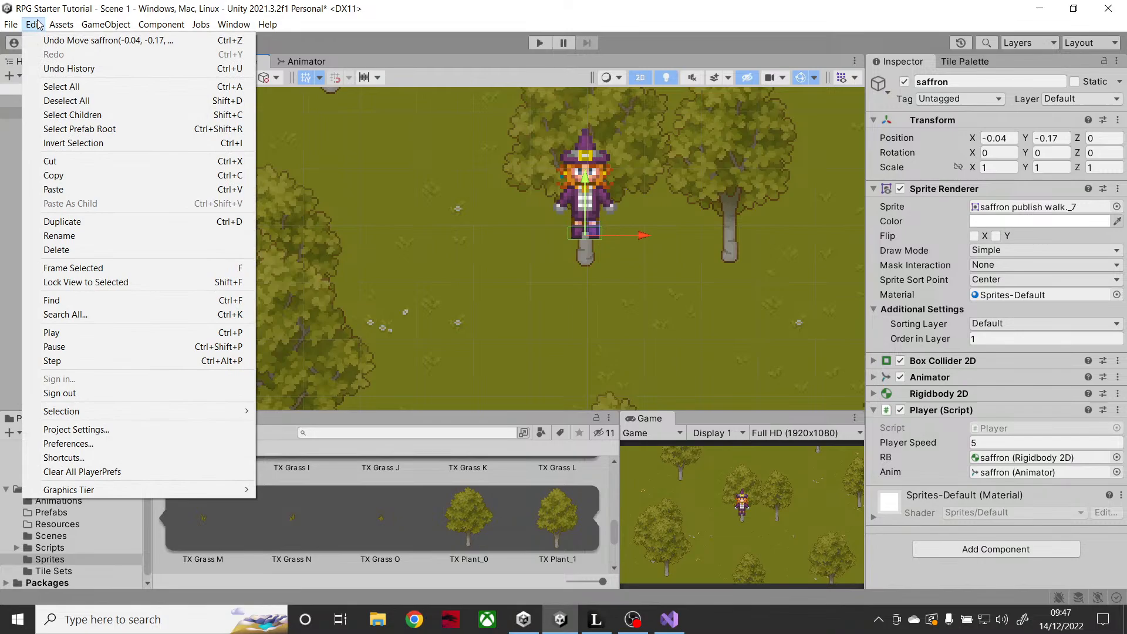
pyautogui.click(94, 431)
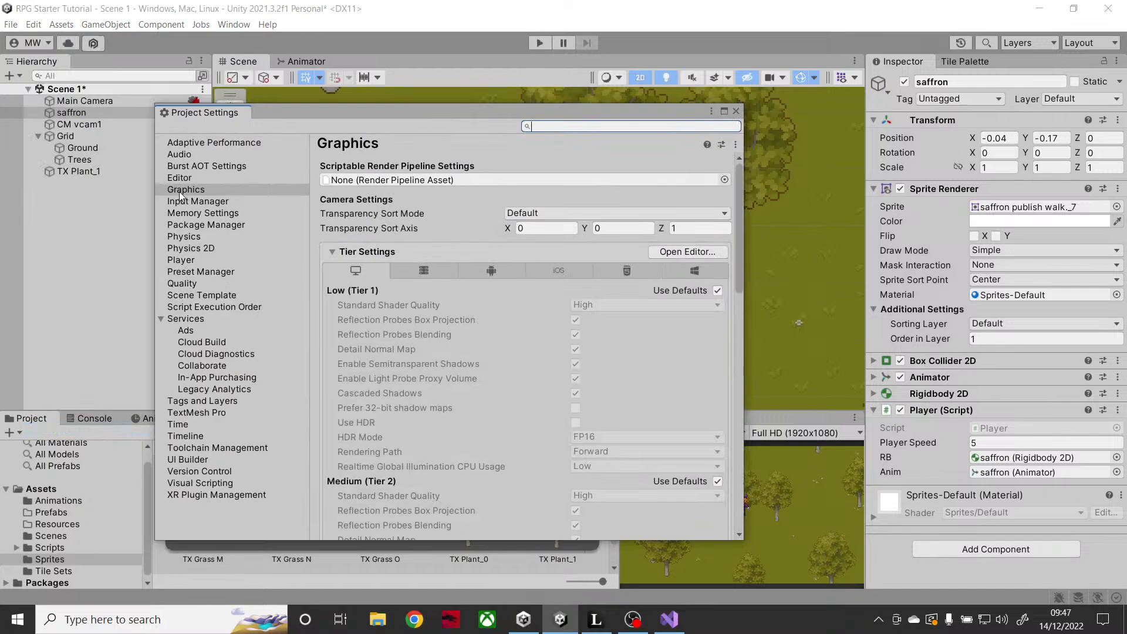
pyautogui.click(257, 191)
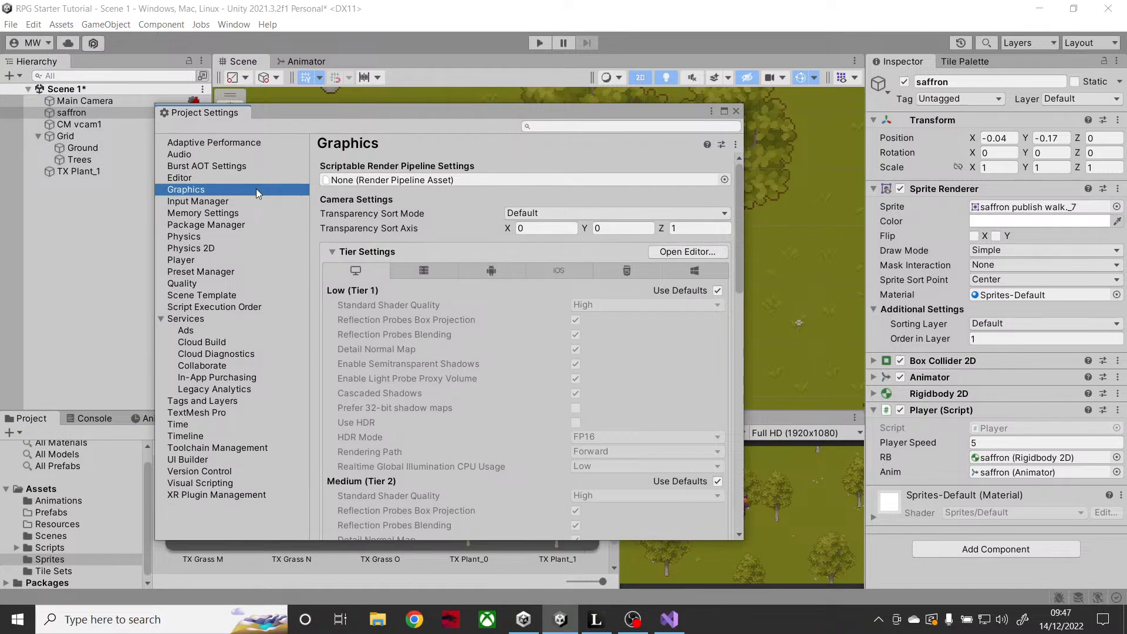
pyautogui.click(538, 214)
pyautogui.click(538, 271)
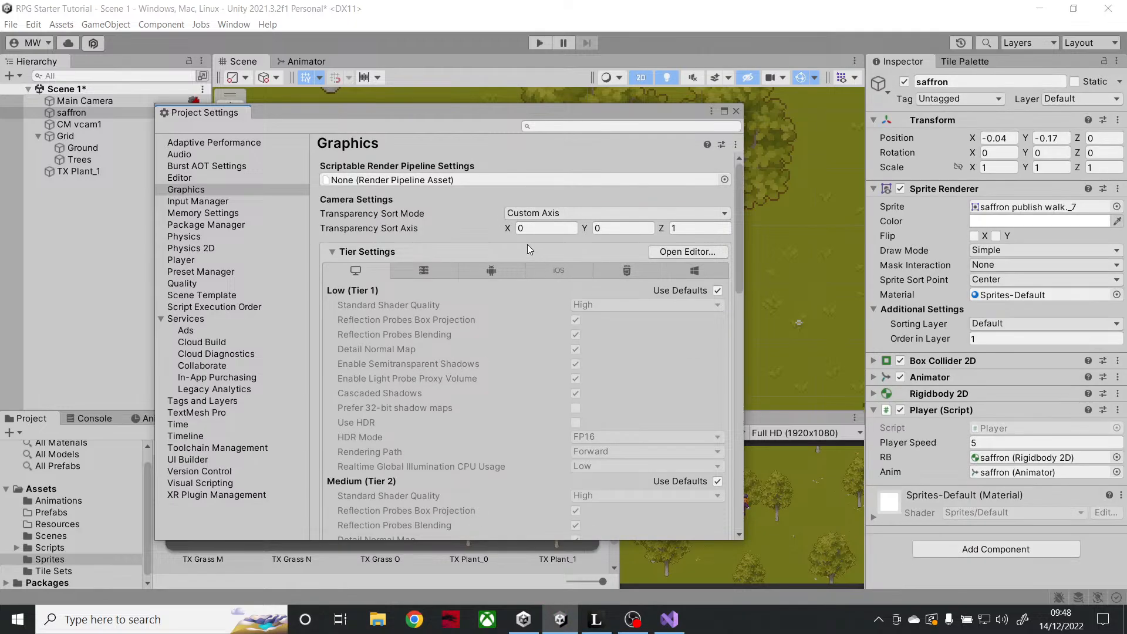
# - Set the Transparency Sort Axis to Y 1 and Z 0, and close the project settings
pyautogui.click(625, 230)
pyautogui.write('1')
pyautogui.press('Tab')
pyautogui.write('0')
pyautogui.click(735, 112)
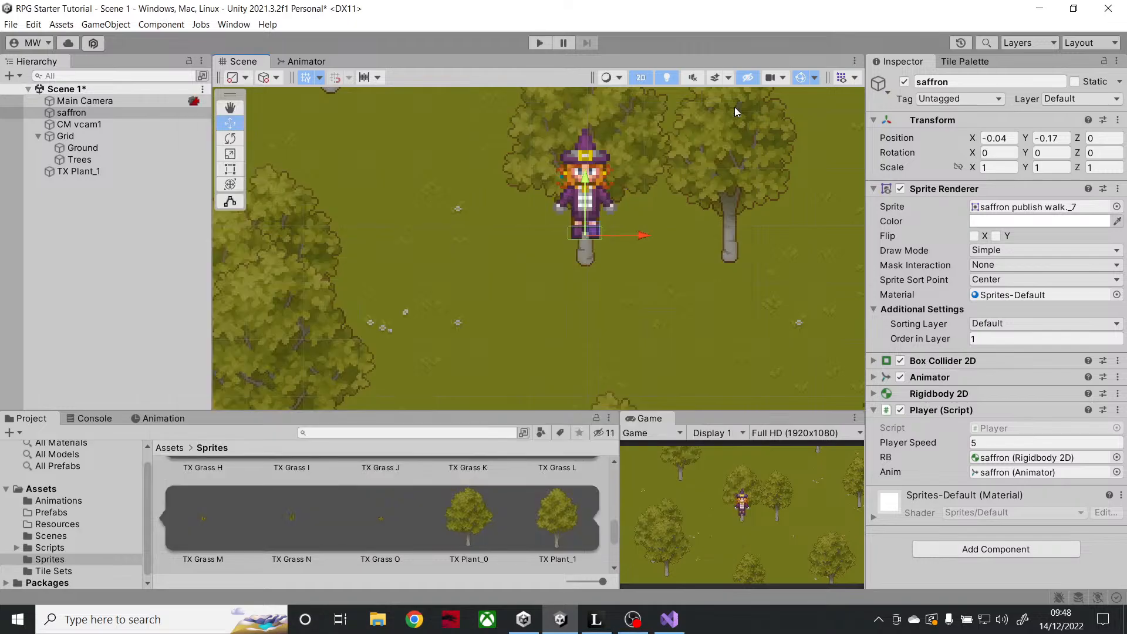
# - Test the overlap by moving saffron across the TX Plant_1 tree, ending beside its trunk at about X -1, Y -0.54
pyautogui.moveTo(596, 231); pyautogui.dragTo(676, 338)
pyautogui.press('q')
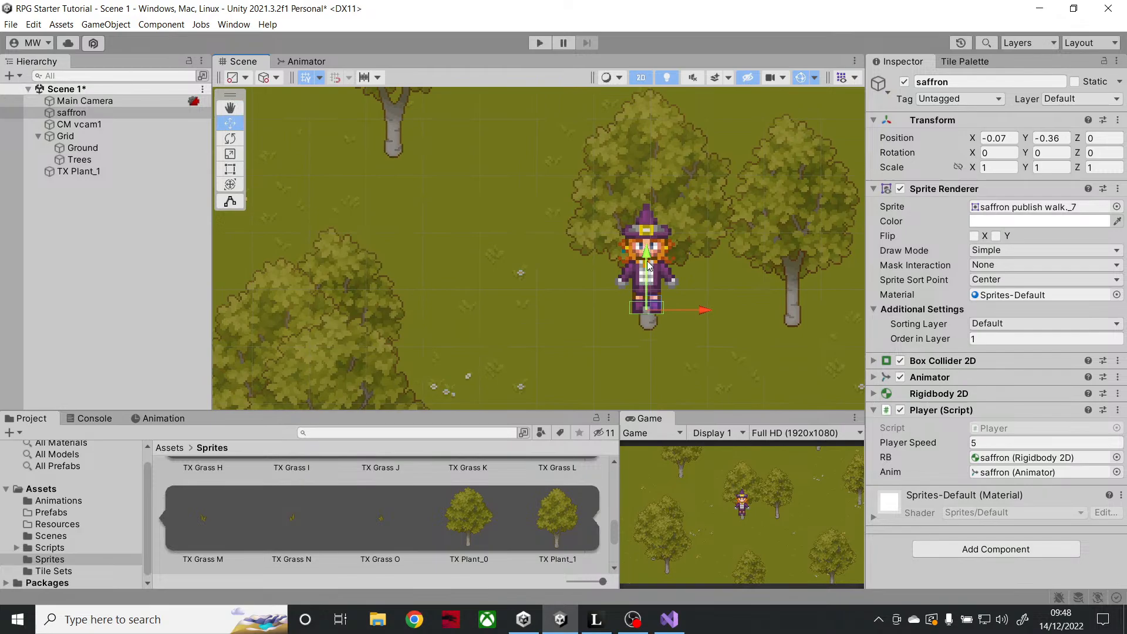
pyautogui.moveTo(647, 258); pyautogui.dragTo(640, 204)
pyautogui.moveTo(659, 253); pyautogui.dragTo(605, 312)
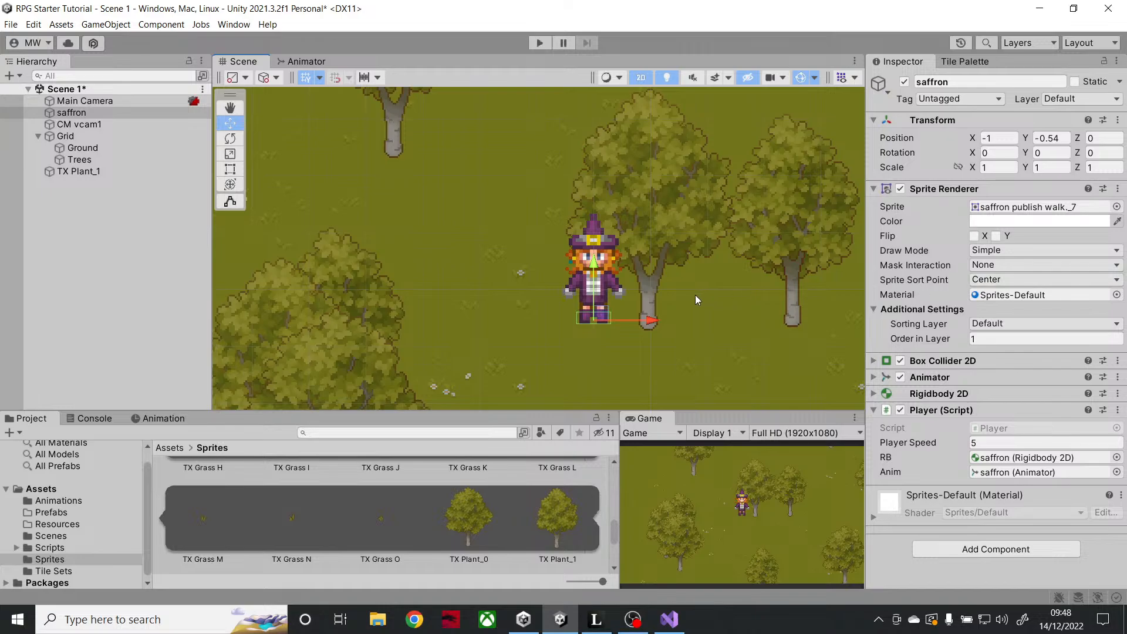
# - Set the Sprite Sort Point to Pivot for both saffron and TX Plant_1
pyautogui.click(1006, 280)
pyautogui.click(1001, 307)
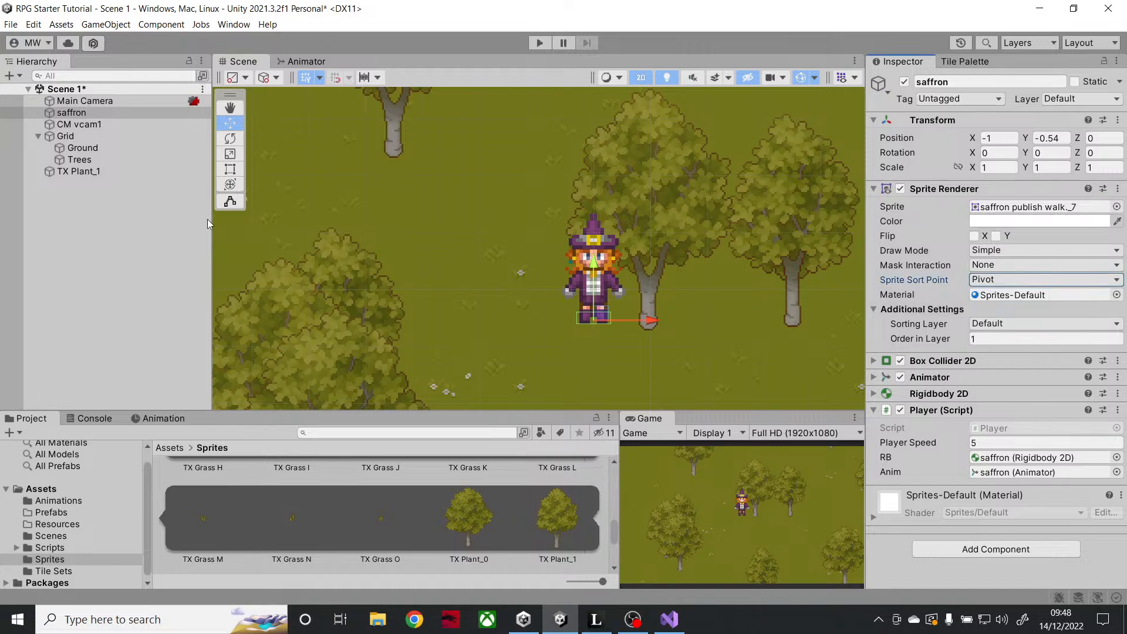
pyautogui.click(101, 171)
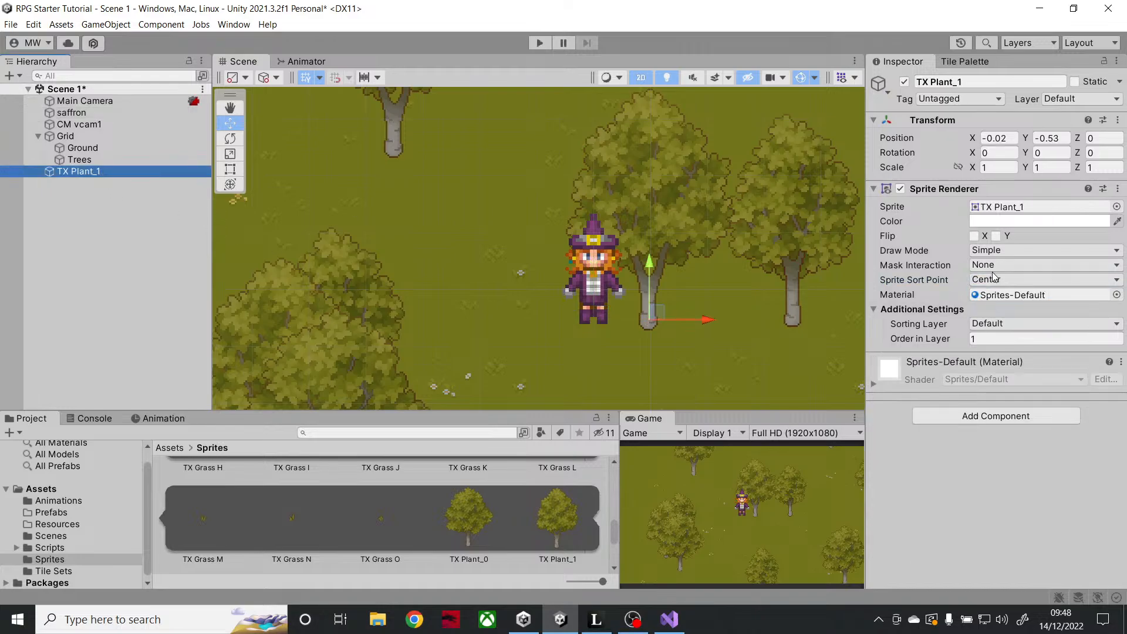
pyautogui.click(1011, 280)
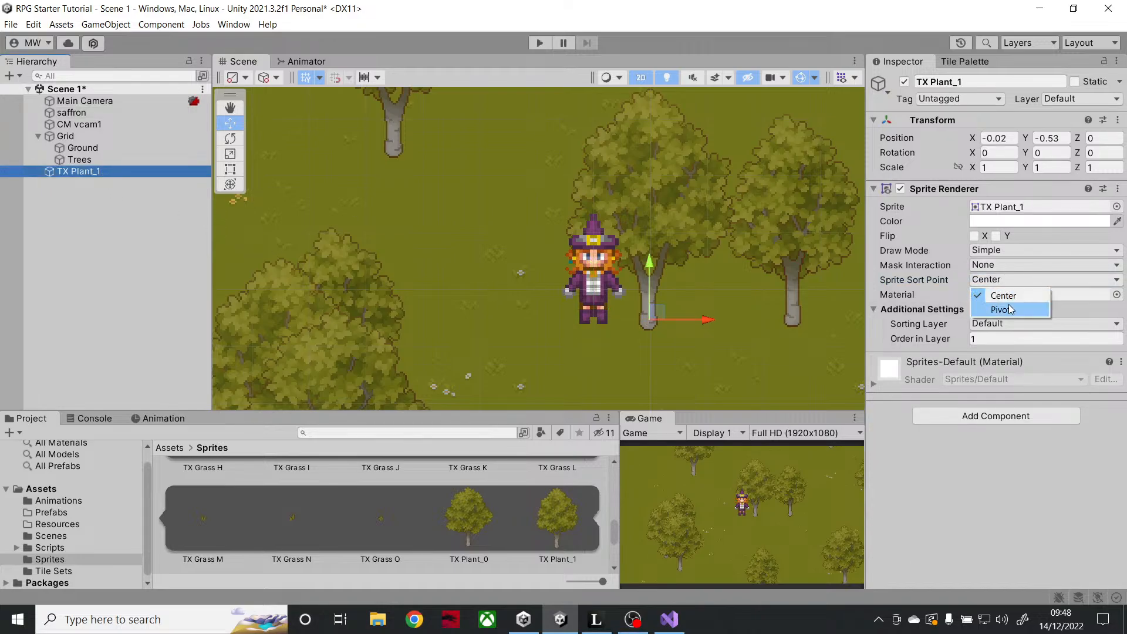
pyautogui.click(1002, 306)
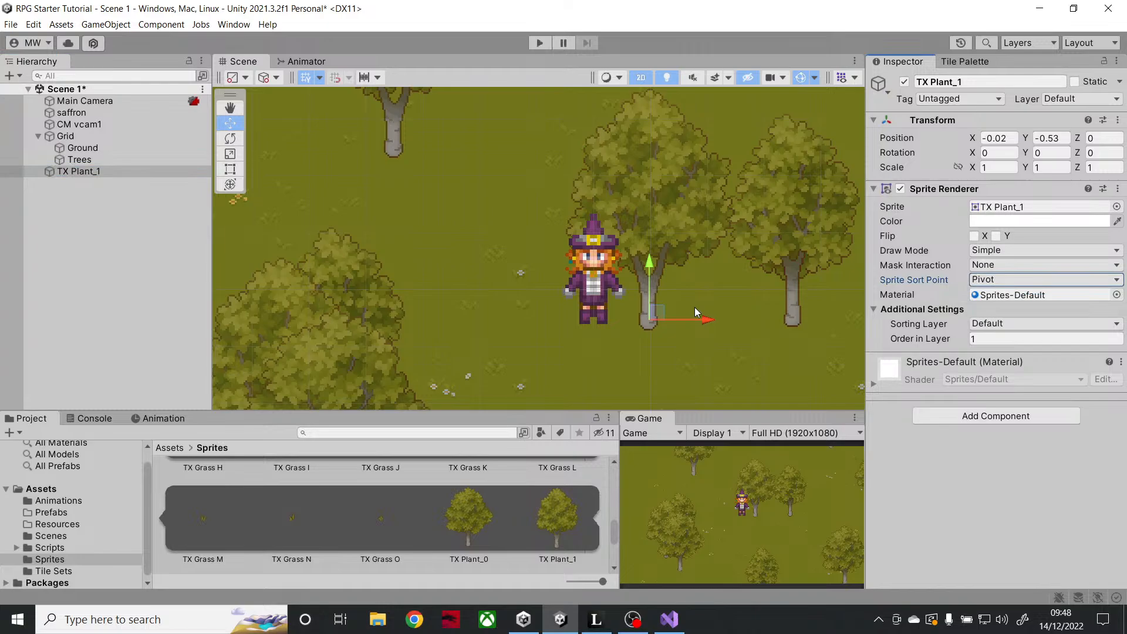
# - Shift saffron to about X -0.96, Y -0.46 to check the sorting, and delete TX Plant_1 from the scene
pyautogui.click(147, 113)
pyautogui.moveTo(611, 309)
pyautogui.mouseDown()
pyautogui.moveTo(651, 339)
pyautogui.moveTo(655, 308)
pyautogui.moveTo(626, 305)
pyautogui.moveTo(625, 315)
pyautogui.moveTo(623, 302)
pyautogui.moveTo(639, 280)
pyautogui.moveTo(681, 279)
pyautogui.moveTo(602, 280)
pyautogui.moveTo(644, 348)
pyautogui.moveTo(699, 313)
pyautogui.moveTo(616, 329)
pyautogui.moveTo(602, 312)
pyautogui.moveTo(703, 311)
pyautogui.moveTo(607, 301)
pyautogui.moveTo(595, 346)
pyautogui.moveTo(632, 298)
pyautogui.moveTo(679, 297)
pyautogui.moveTo(614, 288)
pyautogui.moveTo(580, 340)
pyautogui.moveTo(640, 288)
pyautogui.moveTo(610, 297)
pyautogui.moveTo(602, 314)
pyautogui.mouseUp()
pyautogui.click(114, 175)
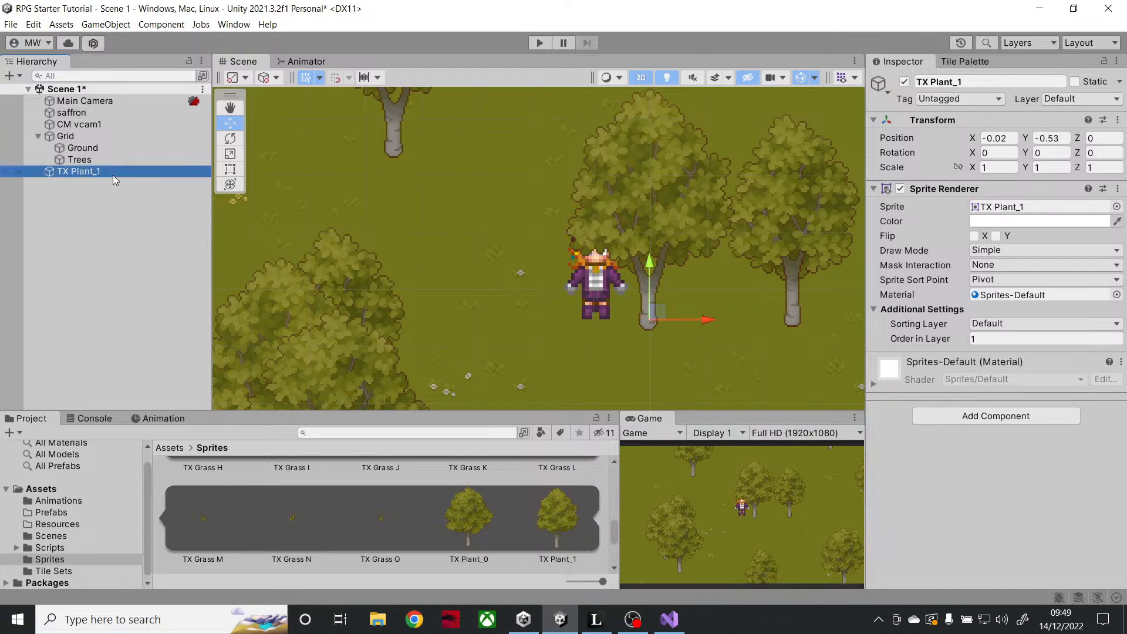
pyautogui.press('Delete')
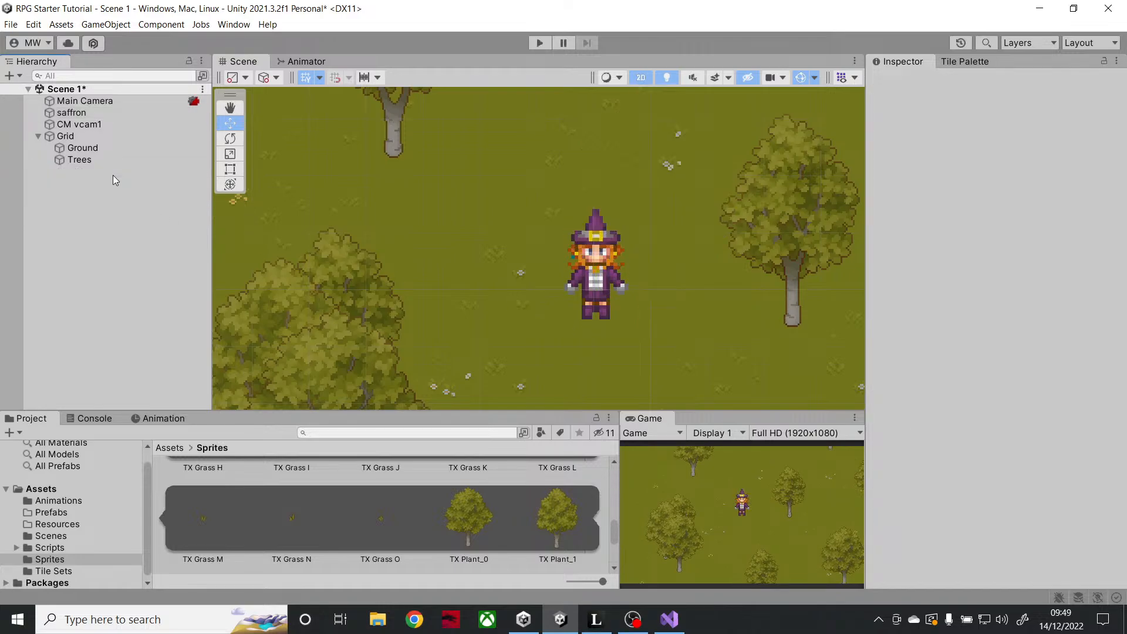
# - Move saffron toward the nearest tree of the Trees tilemap, to about X 0.5, Y -0.65
pyautogui.click(111, 164)
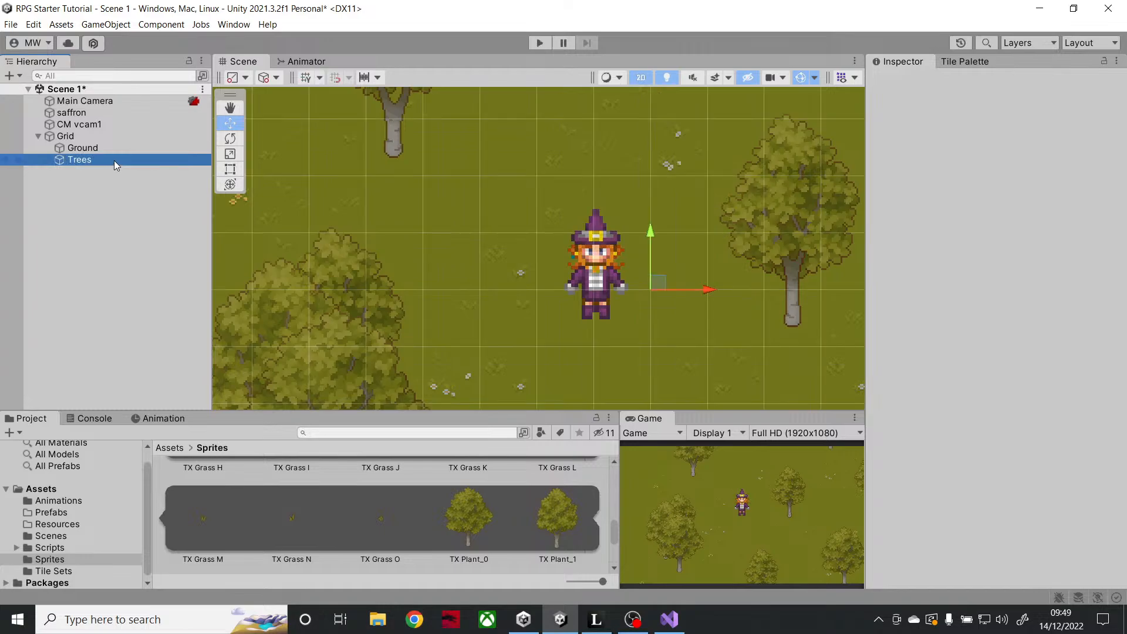
pyautogui.click(129, 114)
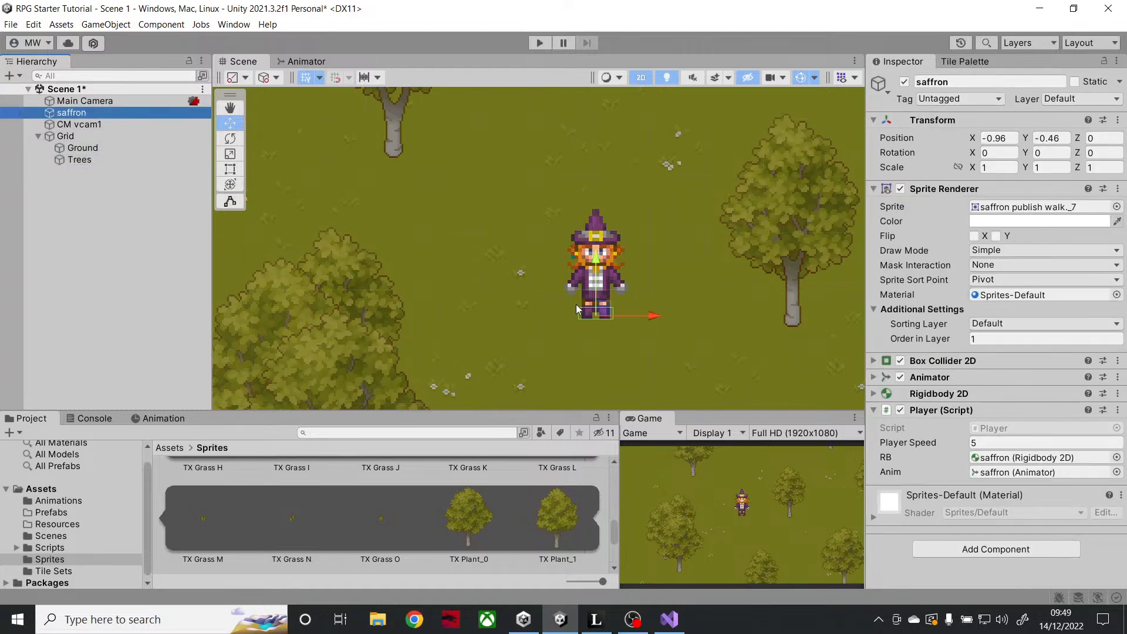
pyautogui.moveTo(604, 311); pyautogui.dragTo(689, 325)
pyautogui.moveTo(788, 321); pyautogui.dragTo(593, 291, button='middle')
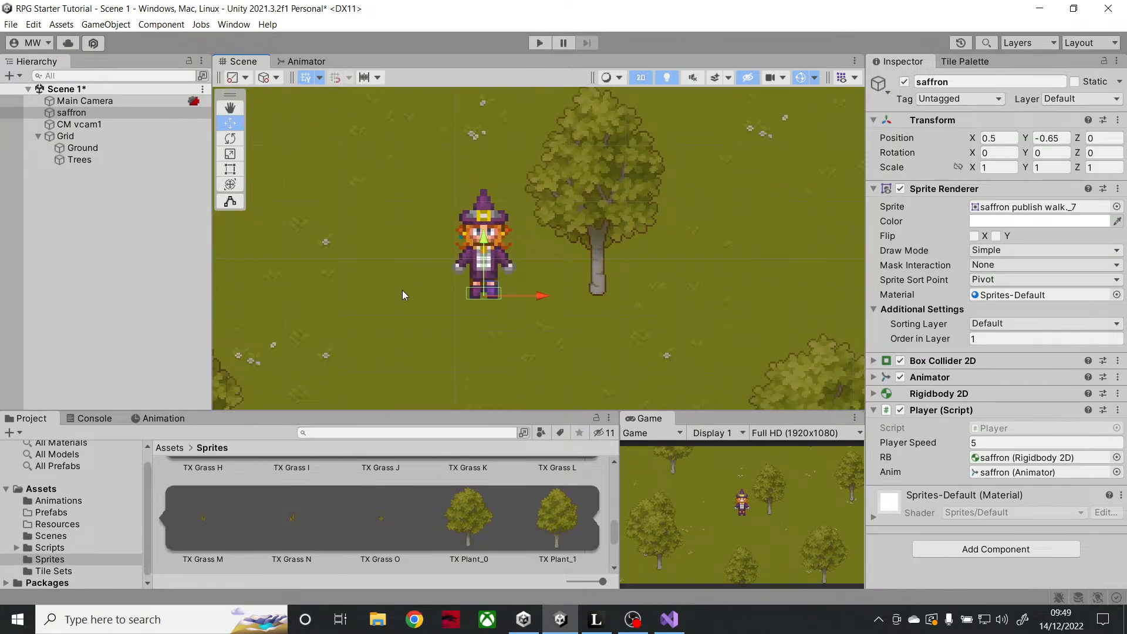
# - Set the Trees tilemap's Order in Layer to 1 and move saffron beside the nearby tree, to about X 0.47, Y 0.6
pyautogui.click(121, 161)
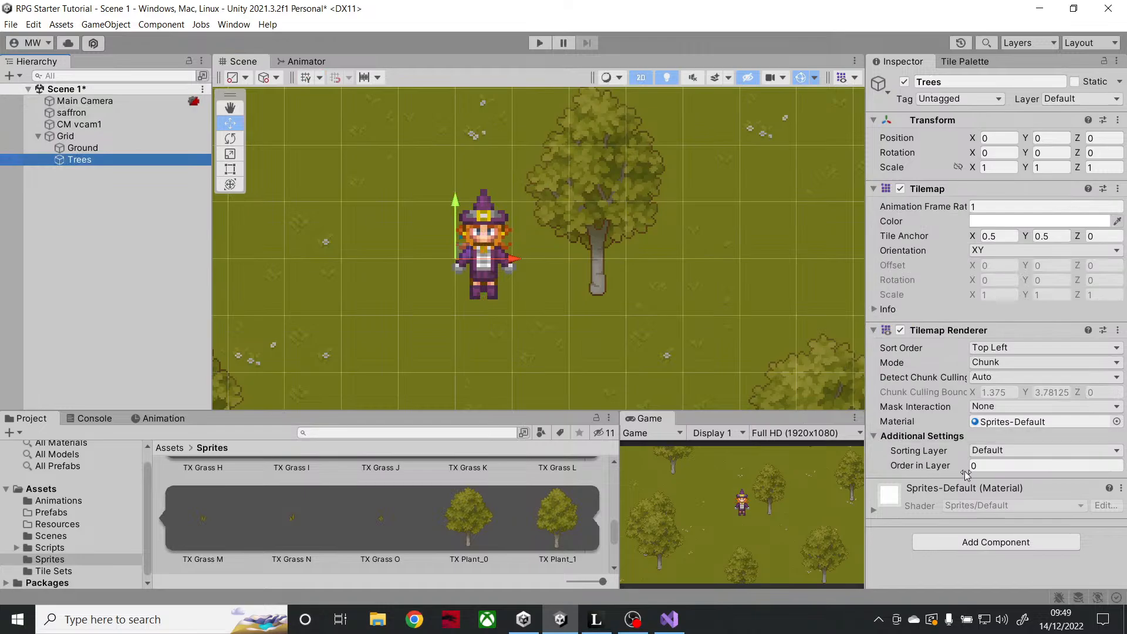
pyautogui.click(990, 466)
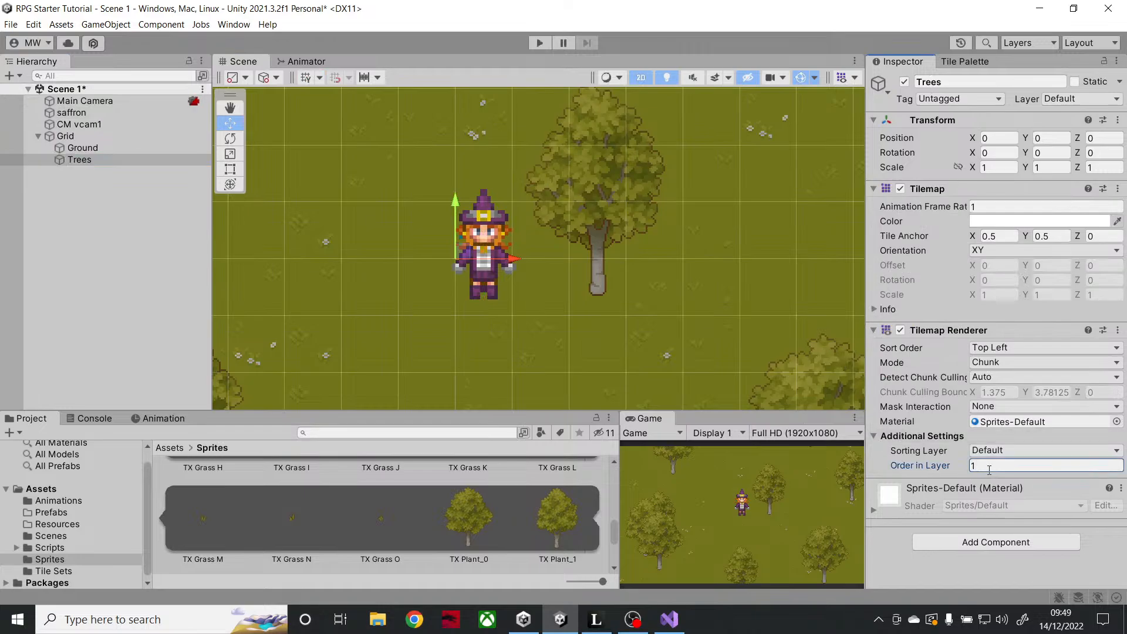
pyautogui.click(121, 112)
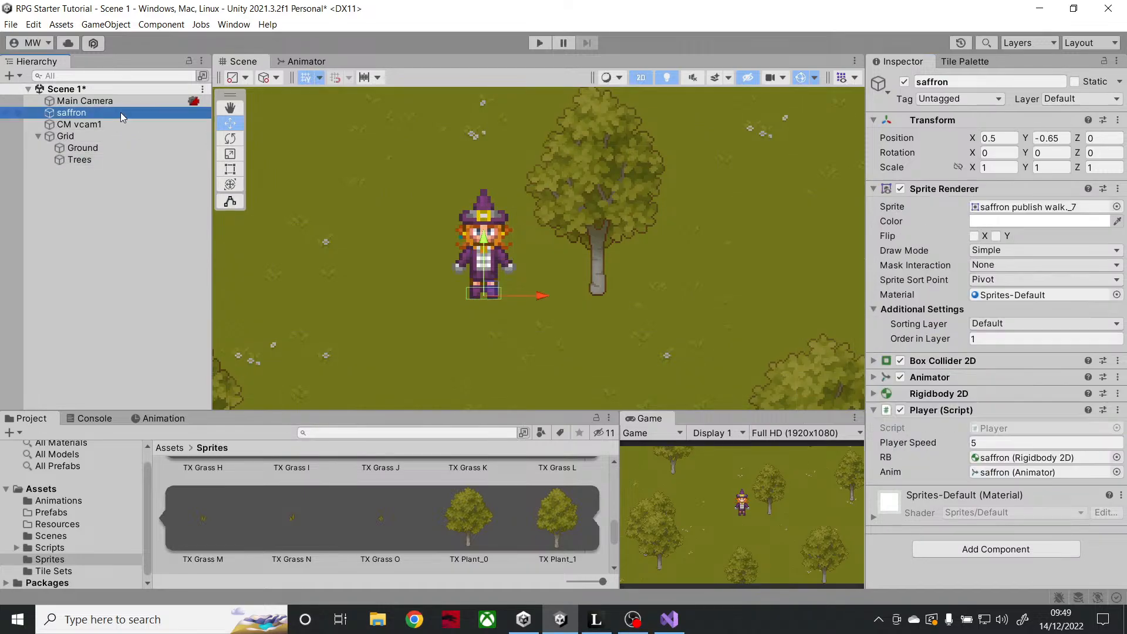
pyautogui.moveTo(497, 293); pyautogui.dragTo(525, 231)
pyautogui.scroll(-5, 525, 231)
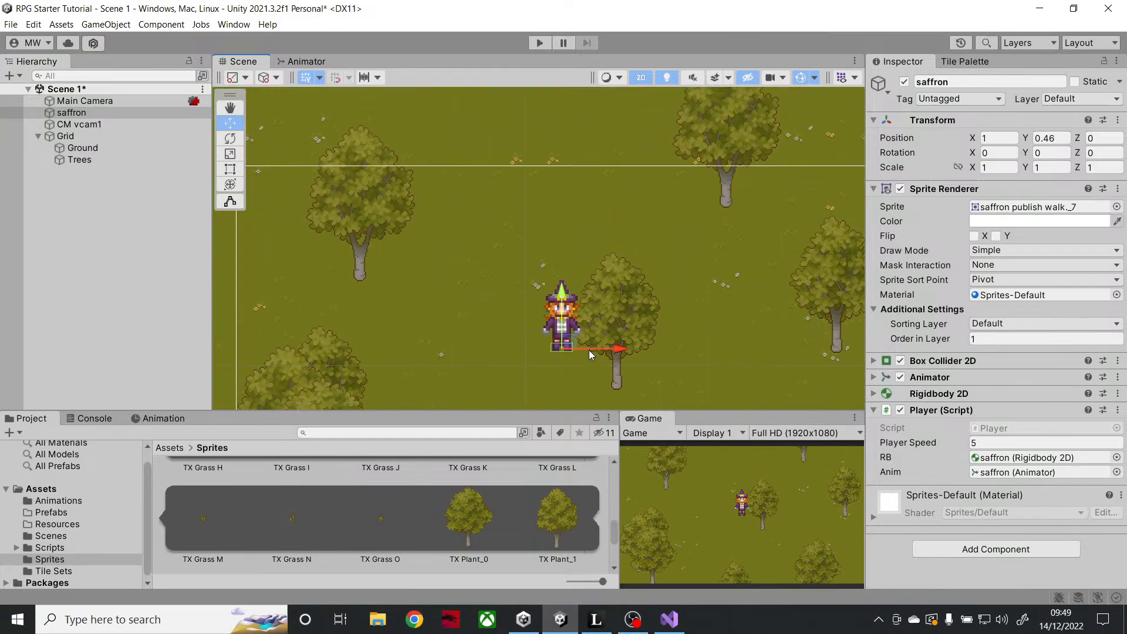
pyautogui.moveTo(584, 330); pyautogui.dragTo(559, 332)
# - Set the Trees tilemap's Tilemap Renderer Mode to Individual
pyautogui.click(102, 159)
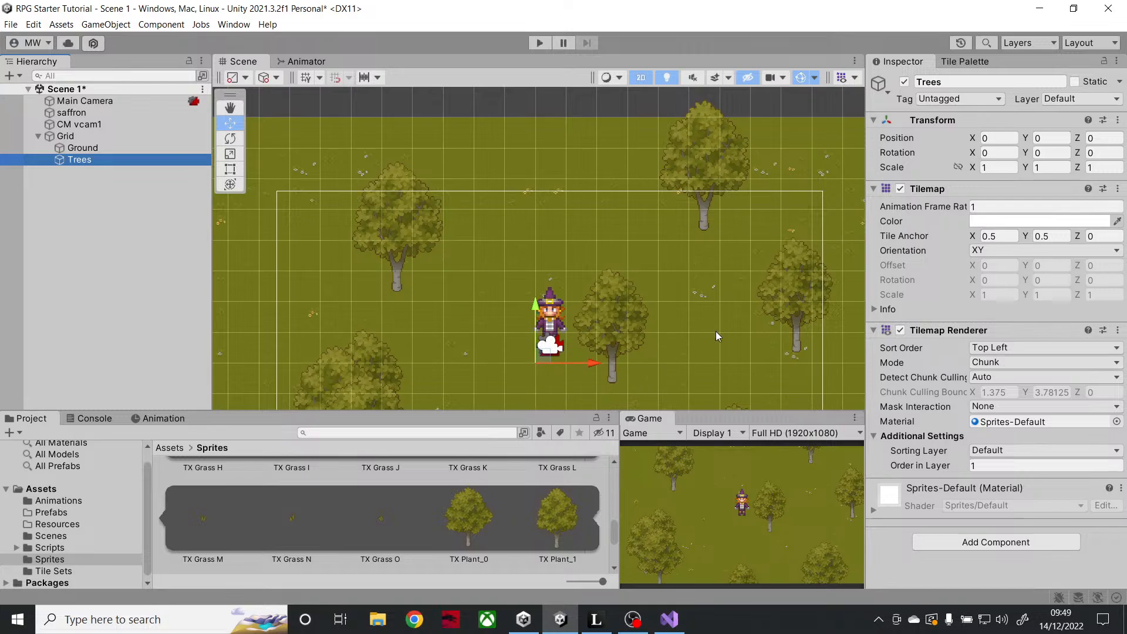
pyautogui.click(994, 364)
pyautogui.click(1016, 394)
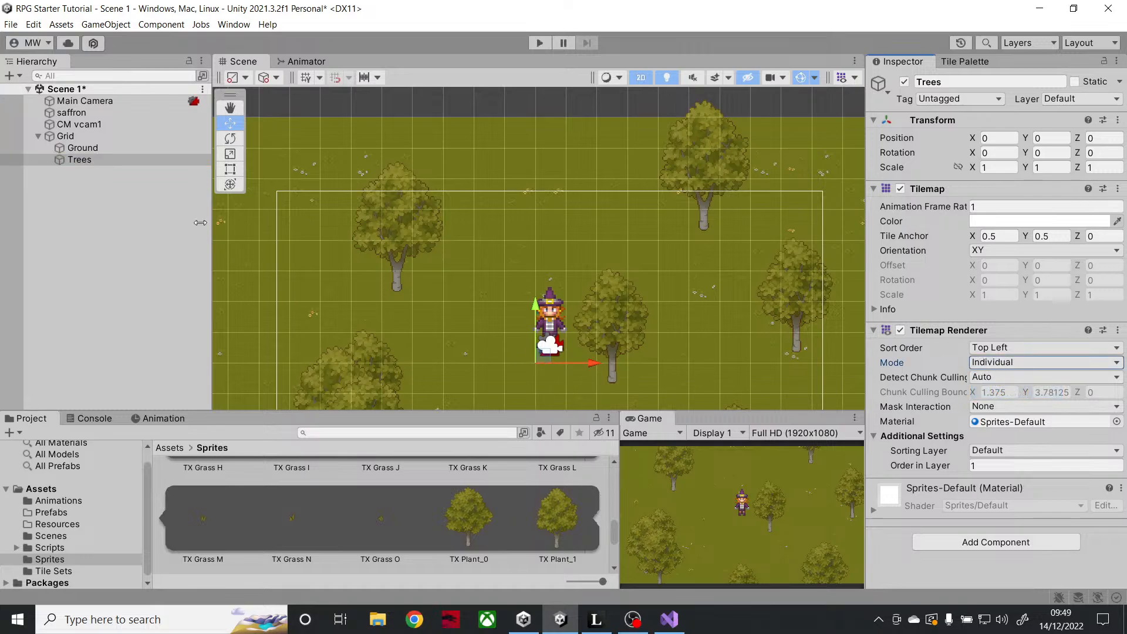
# - Move saffron to the clustered trees near the map's lower-left corner, at about X -6.99, Y -3.96, and inspect the overlap closely
pyautogui.click(136, 112)
pyautogui.moveTo(519, 339); pyautogui.dragTo(514, 261, button='middle')
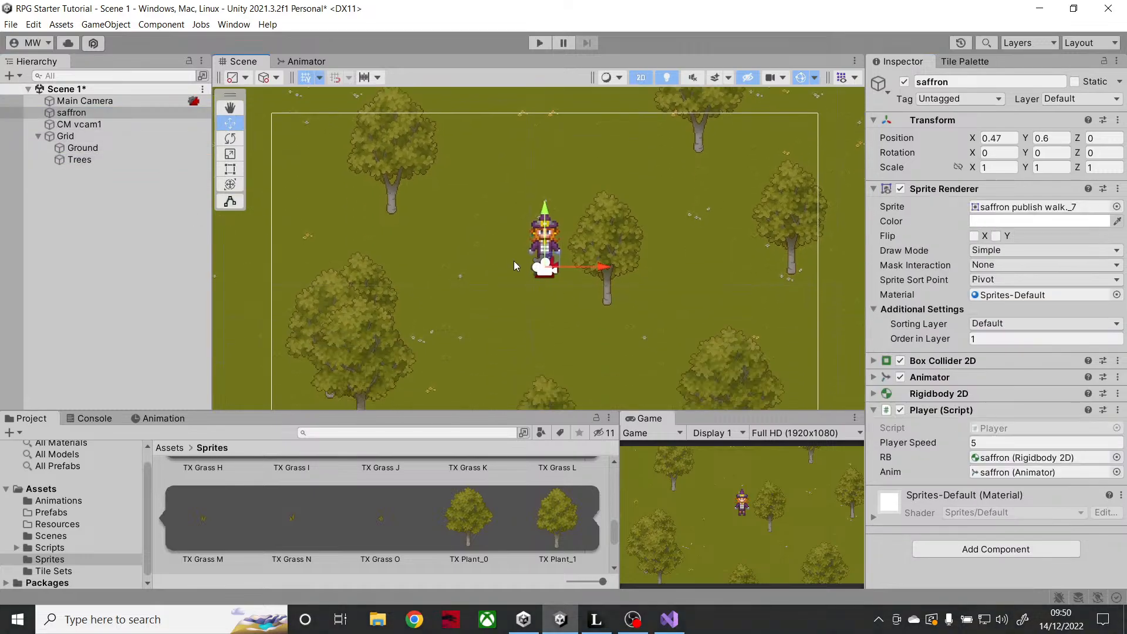
pyautogui.moveTo(551, 255); pyautogui.dragTo(473, 314)
pyautogui.moveTo(476, 321); pyautogui.dragTo(534, 241, button='middle')
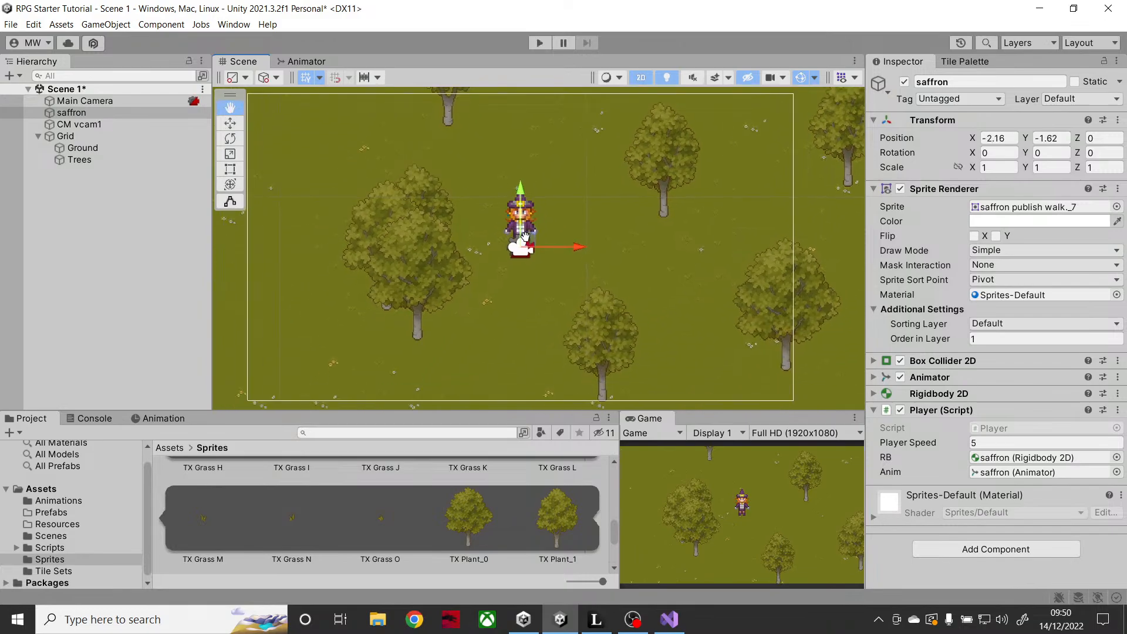
pyautogui.moveTo(534, 241); pyautogui.dragTo(385, 313)
pyautogui.scroll(8, 384, 313)
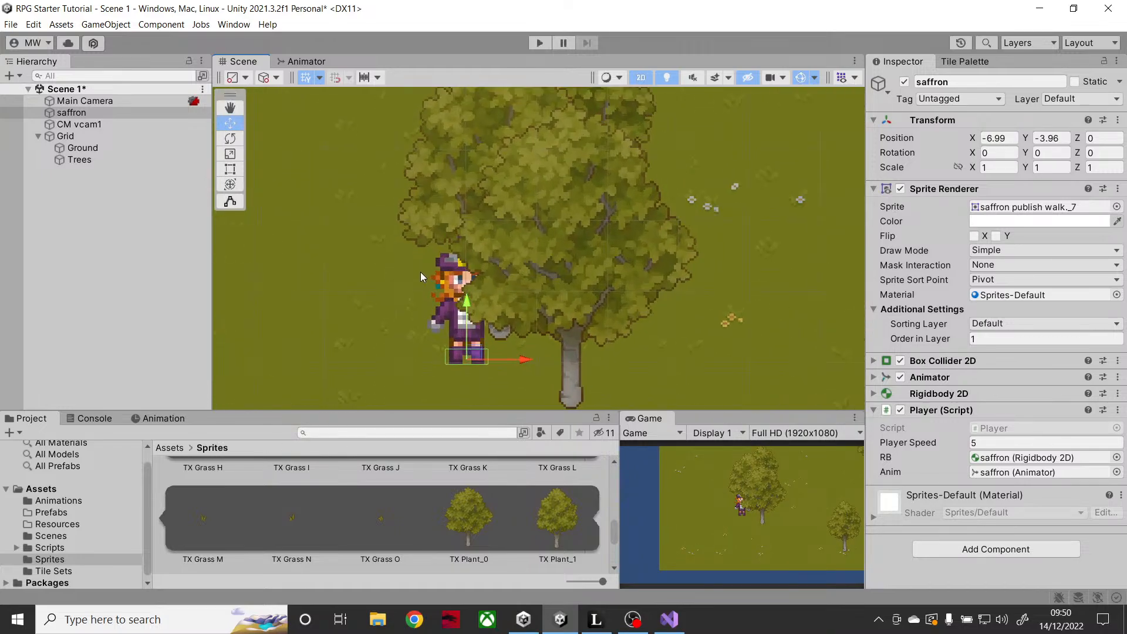
# - Shift saffron along the edge of the clustered trees' foliage to about X -7.245, Y -4.22 to check the sorting
pyautogui.moveTo(470, 338); pyautogui.dragTo(555, 320, button='middle')
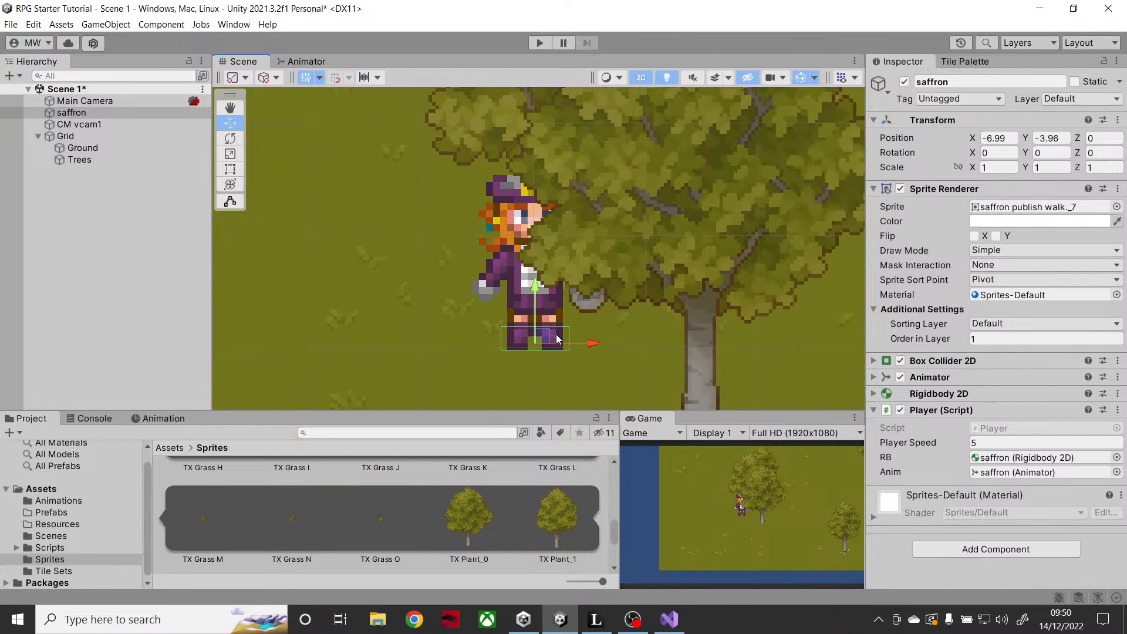
pyautogui.click(555, 337)
pyautogui.click(28, 111)
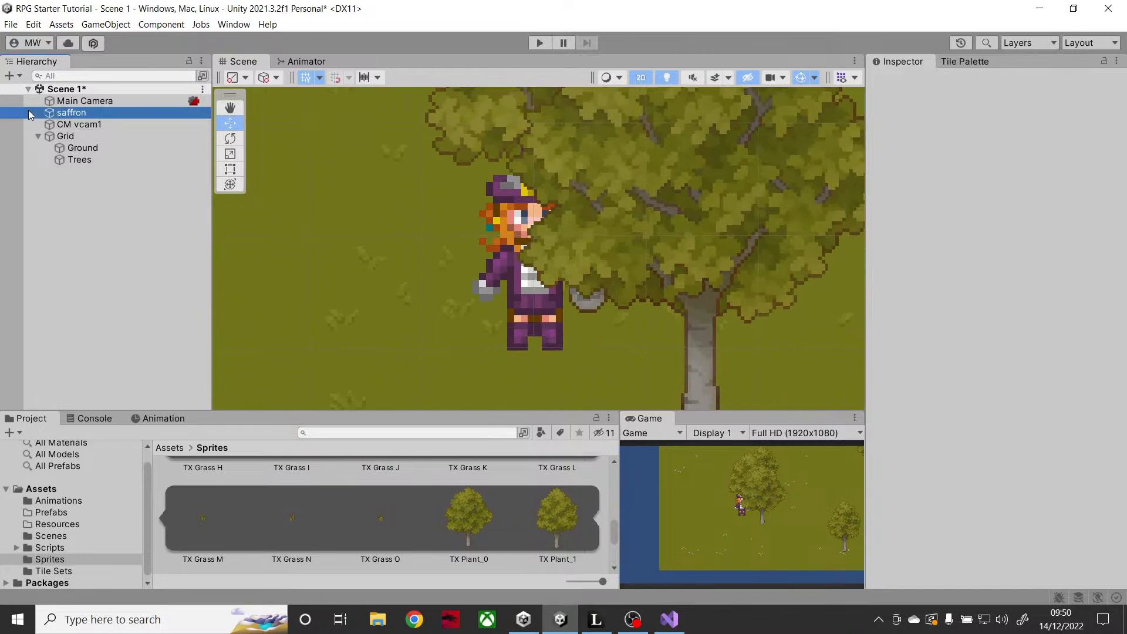
pyautogui.moveTo(591, 347); pyautogui.dragTo(557, 347)
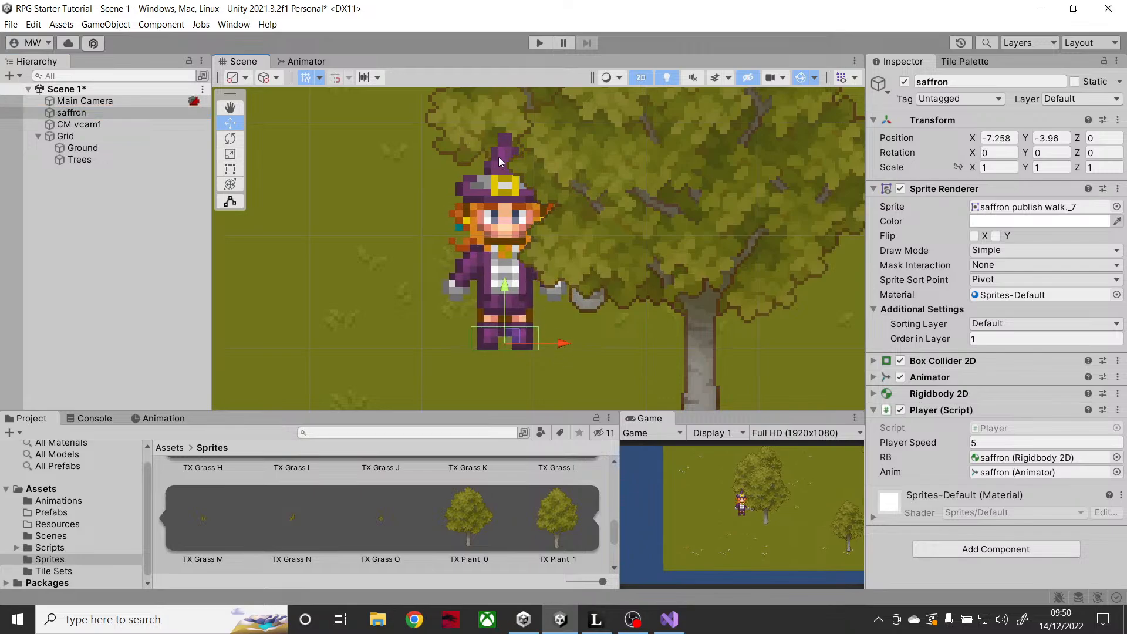
pyautogui.moveTo(499, 157); pyautogui.dragTo(478, 181, button='middle')
pyautogui.moveTo(519, 215); pyautogui.dragTo(522, 212, button='middle')
pyautogui.moveTo(522, 364); pyautogui.dragTo(521, 334, button='middle')
pyautogui.moveTo(529, 334); pyautogui.dragTo(530, 365)
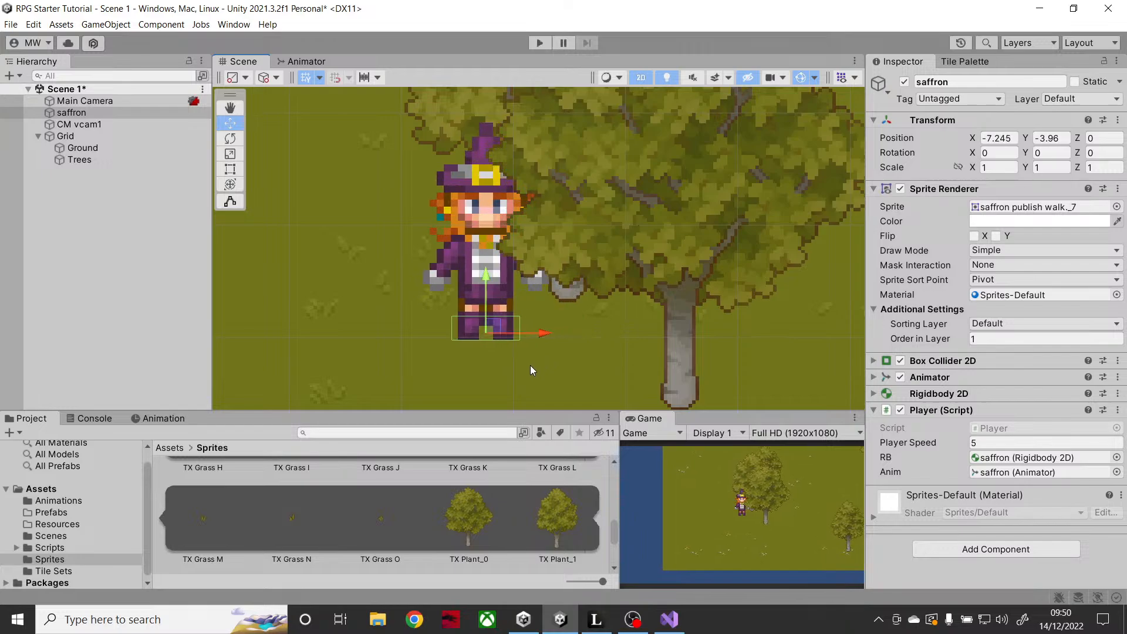
pyautogui.scroll(-3, 599, 270)
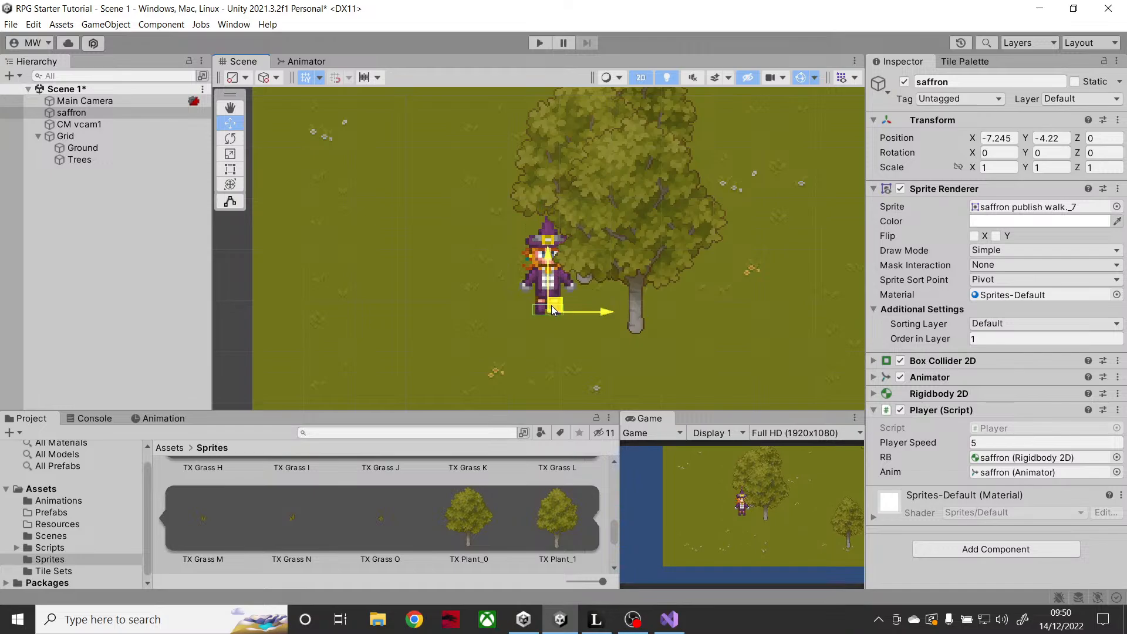
# - Move saffron out of the tree cluster to open grass beside the lone tree, at about X 0.23, Y -1.38
pyautogui.moveTo(551, 303); pyautogui.dragTo(811, 270)
pyautogui.moveTo(811, 271); pyautogui.dragTo(531, 283, button='middle')
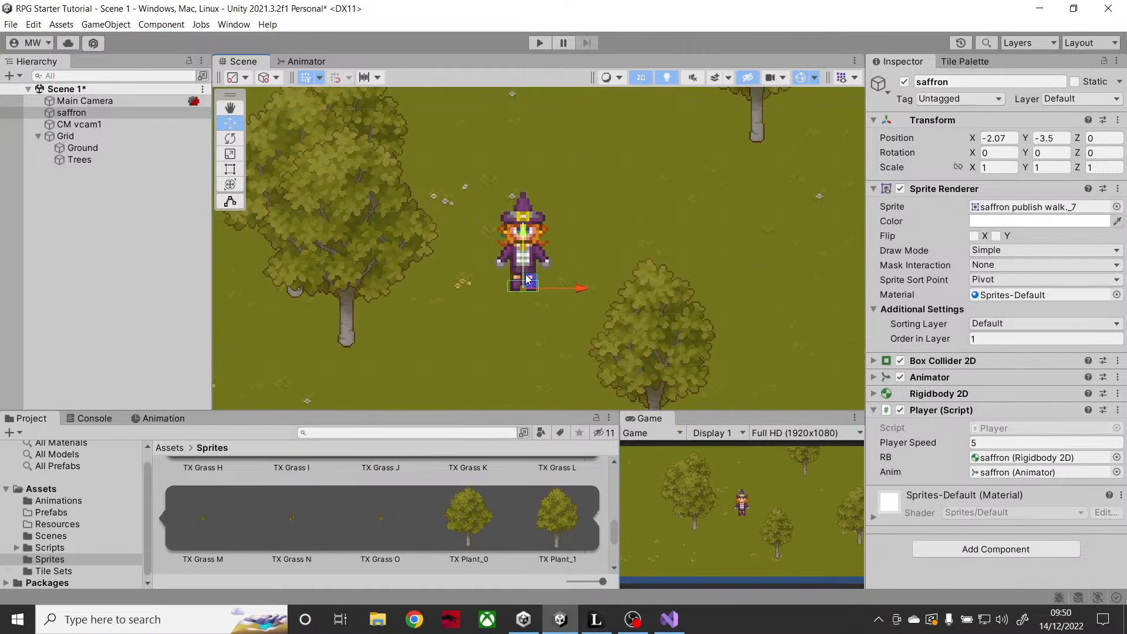
pyautogui.moveTo(531, 283); pyautogui.dragTo(611, 212)
pyautogui.moveTo(611, 213); pyautogui.dragTo(550, 294, button='middle')
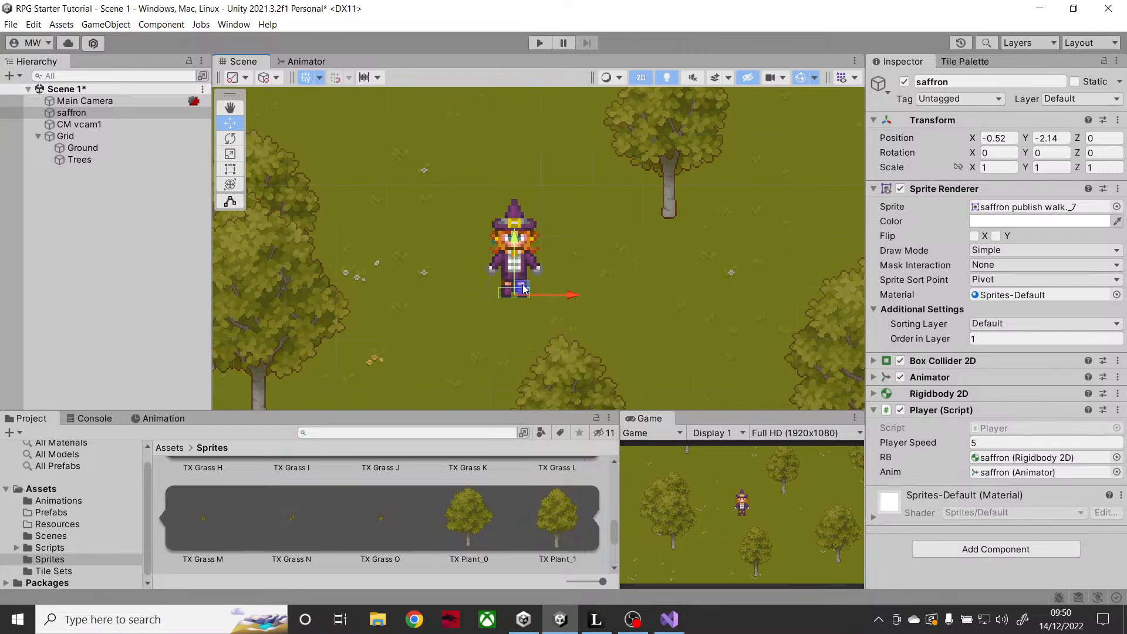
pyautogui.moveTo(531, 288); pyautogui.dragTo(562, 248)
pyautogui.moveTo(619, 285); pyautogui.dragTo(638, 302, button='middle')
pyautogui.scroll(-6, 638, 302)
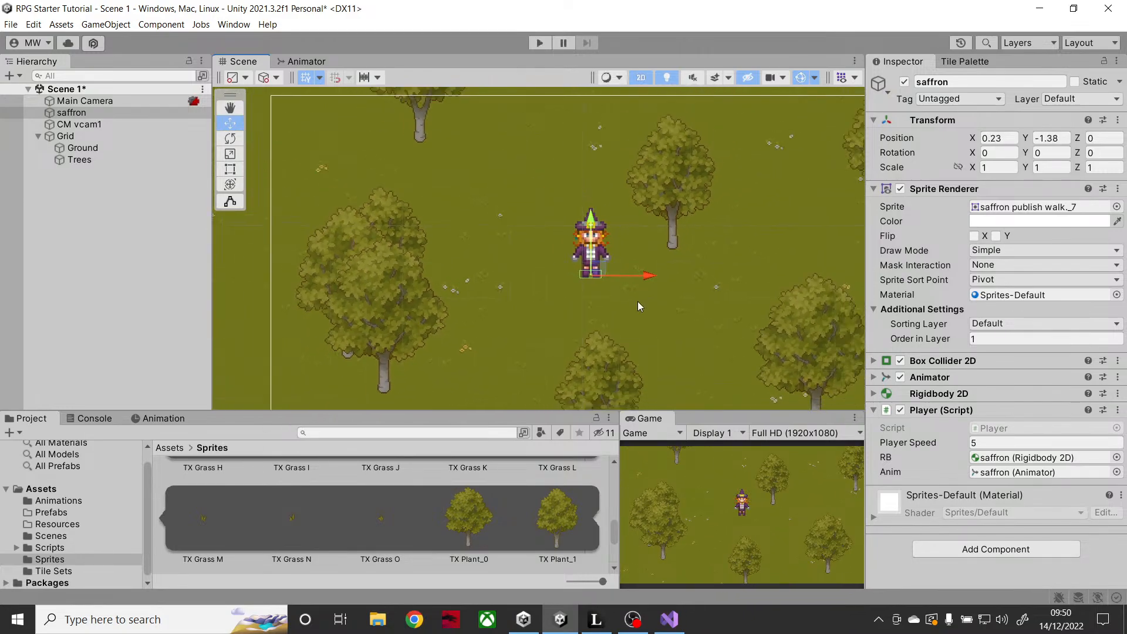
pyautogui.scroll(3, 596, 279)
pyautogui.scroll(8, 597, 278)
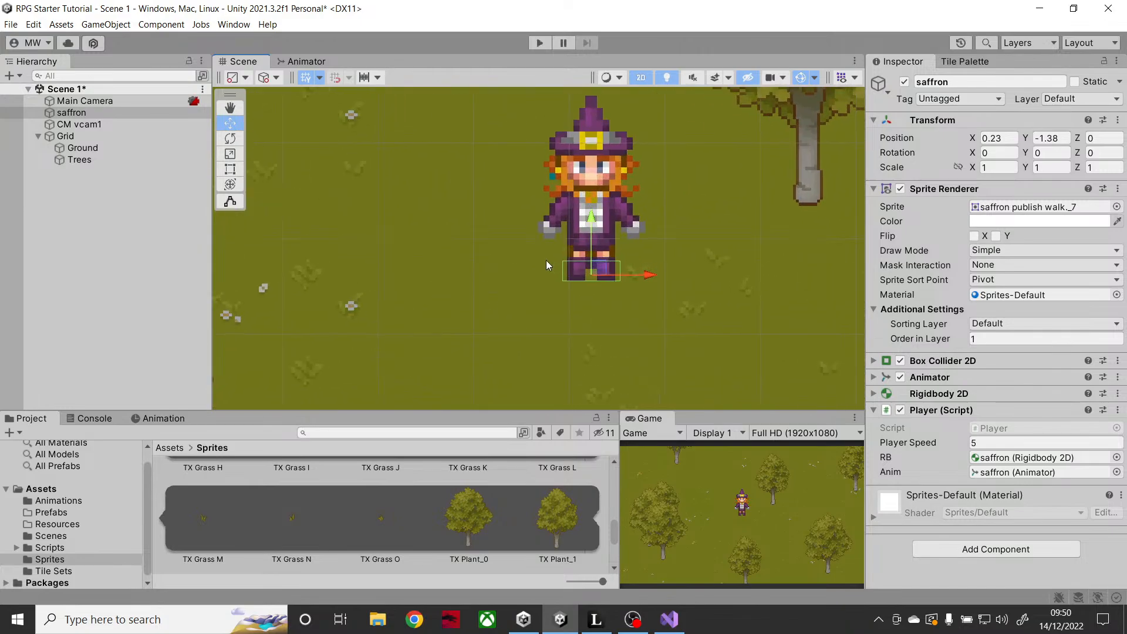
pyautogui.scroll(-4, 590, 266)
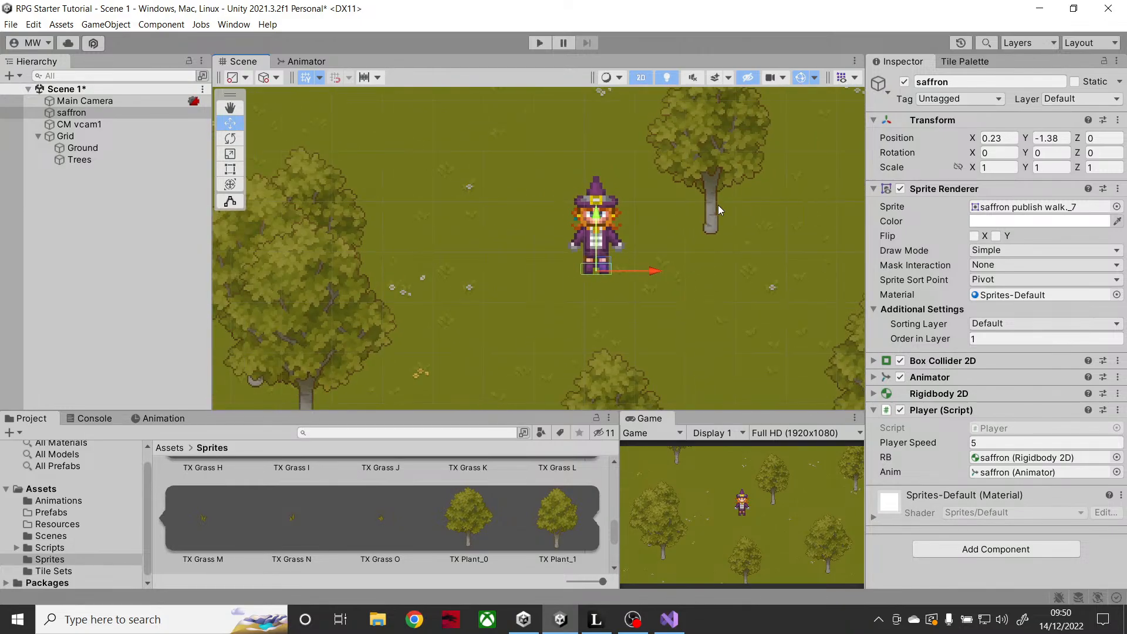
# - Add a Tilemap Collider 2D component to the Trees tilemap
pyautogui.click(100, 161)
pyautogui.click(979, 544)
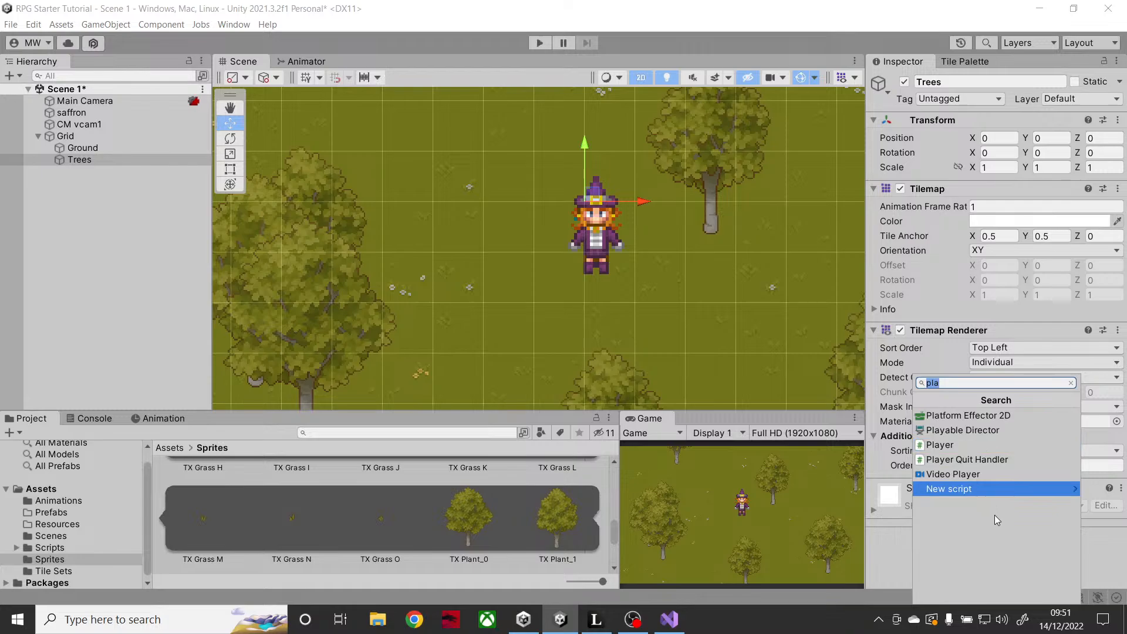
pyautogui.write('te')
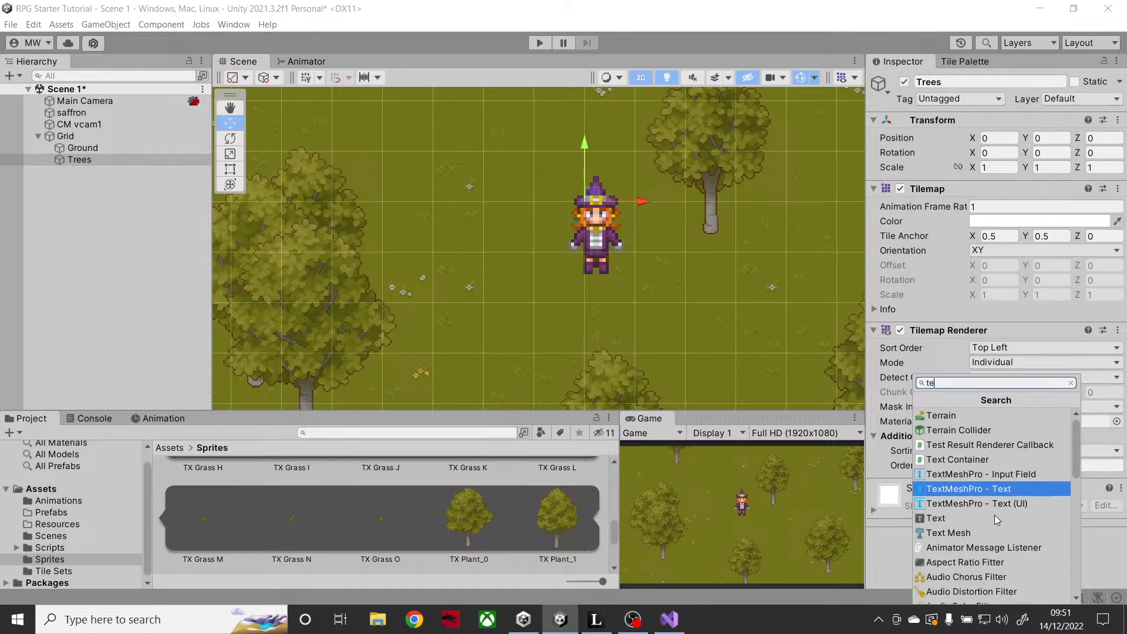
pyautogui.press('Up')
pyautogui.press('Up')
pyautogui.press('Up')
pyautogui.press('Up')
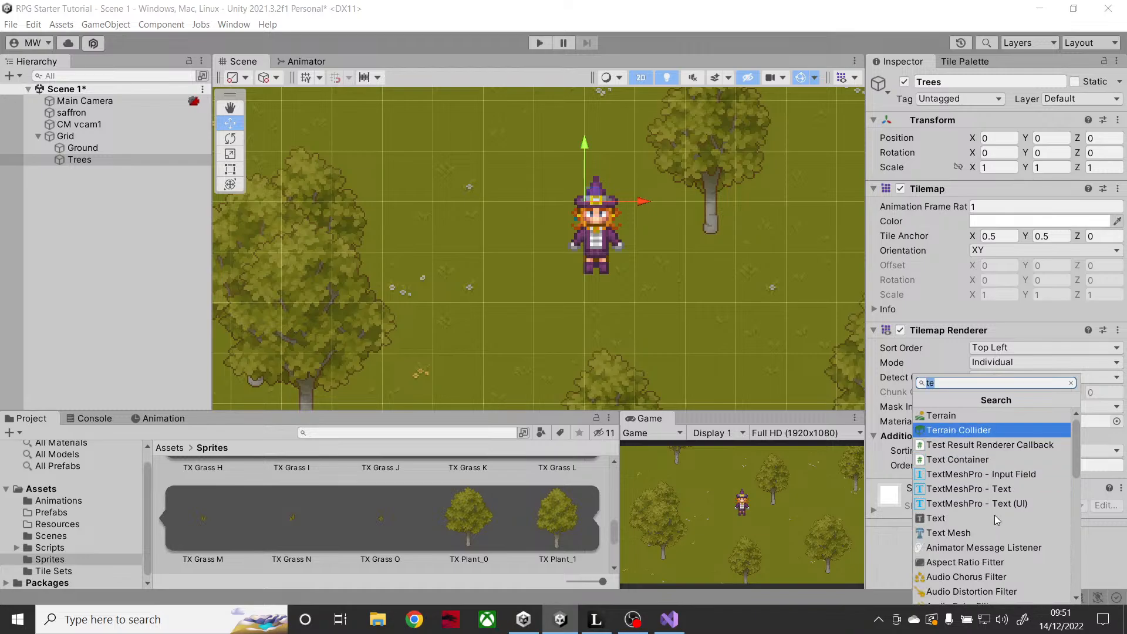
pyautogui.press('BackSpace')
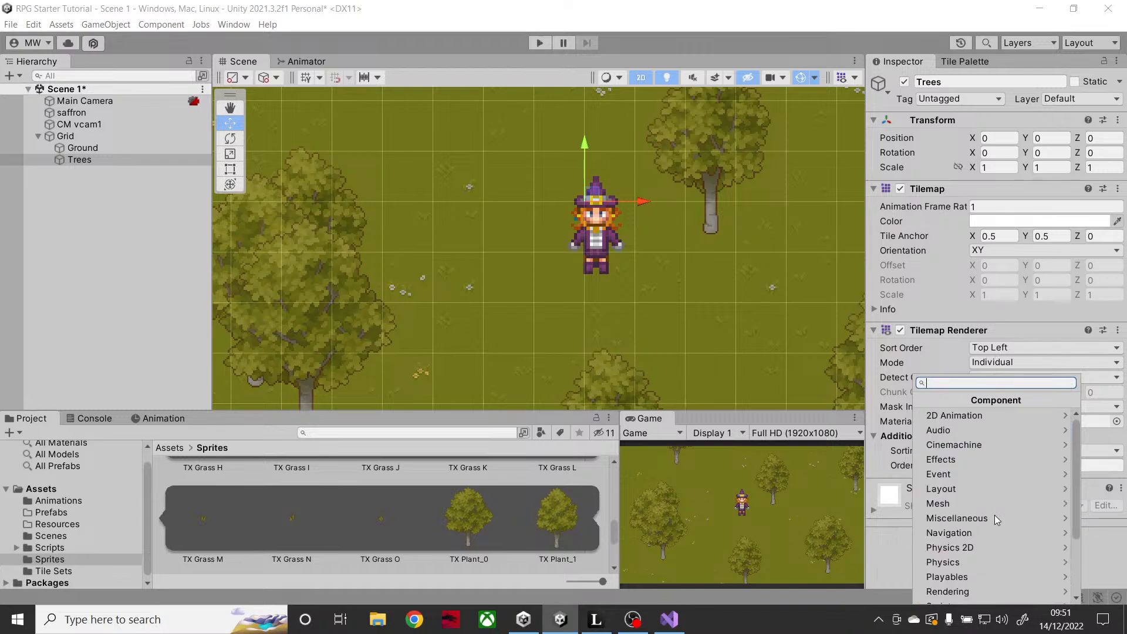
pyautogui.write('tile')
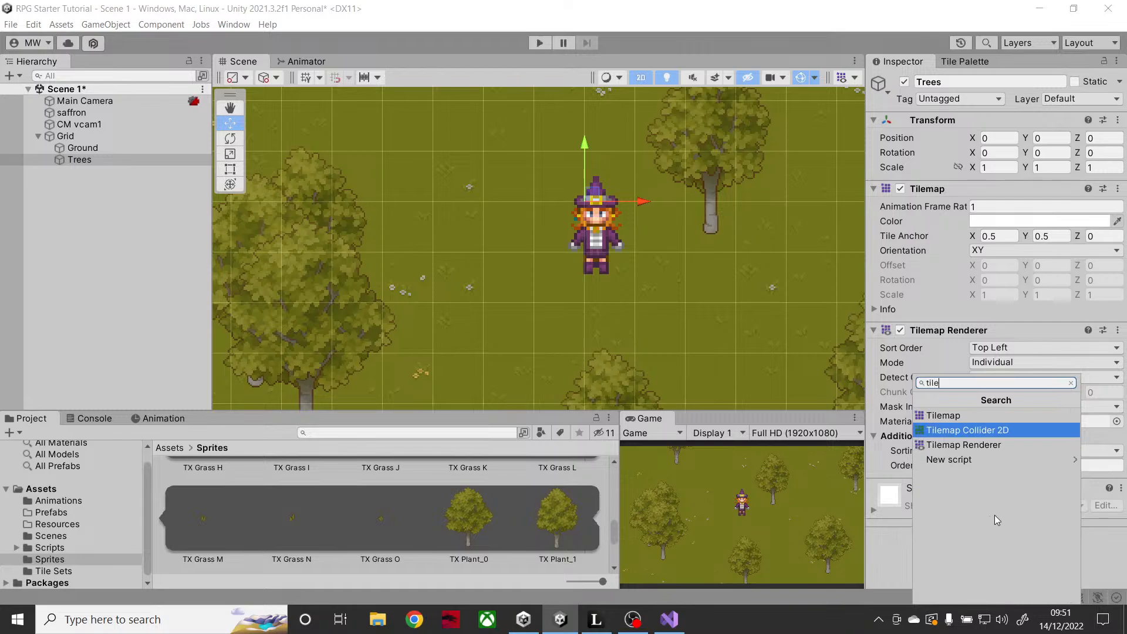
pyautogui.press('Return')
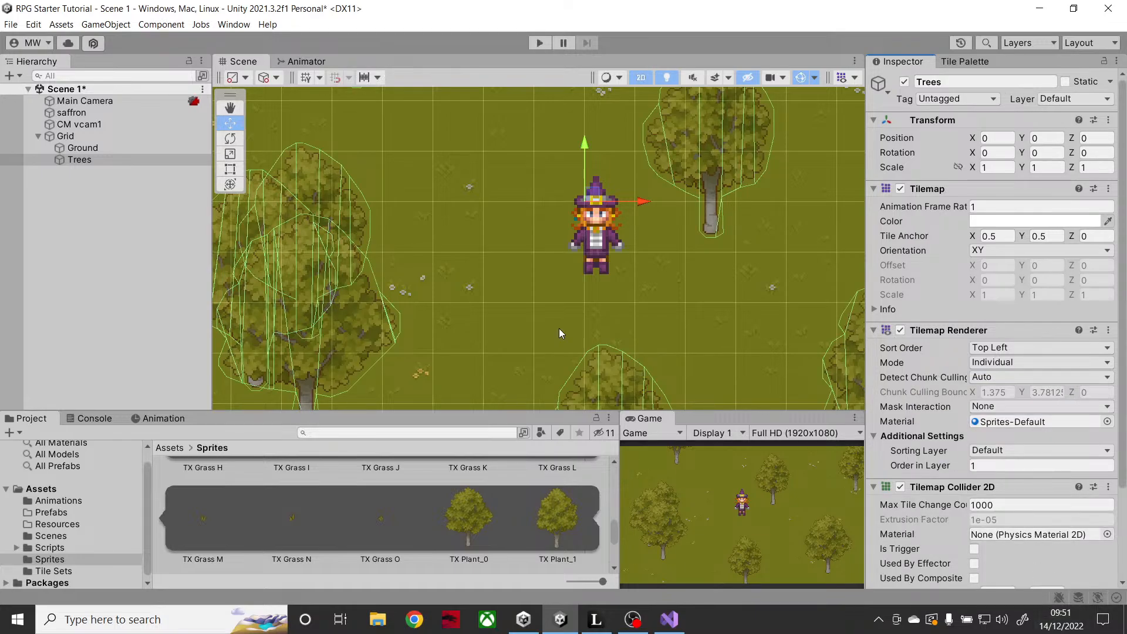
# - Inspect the collider outline around the tree's foliage and trunk, and remove the Tilemap Collider 2D component from Trees
pyautogui.scroll(-5, 700, 346)
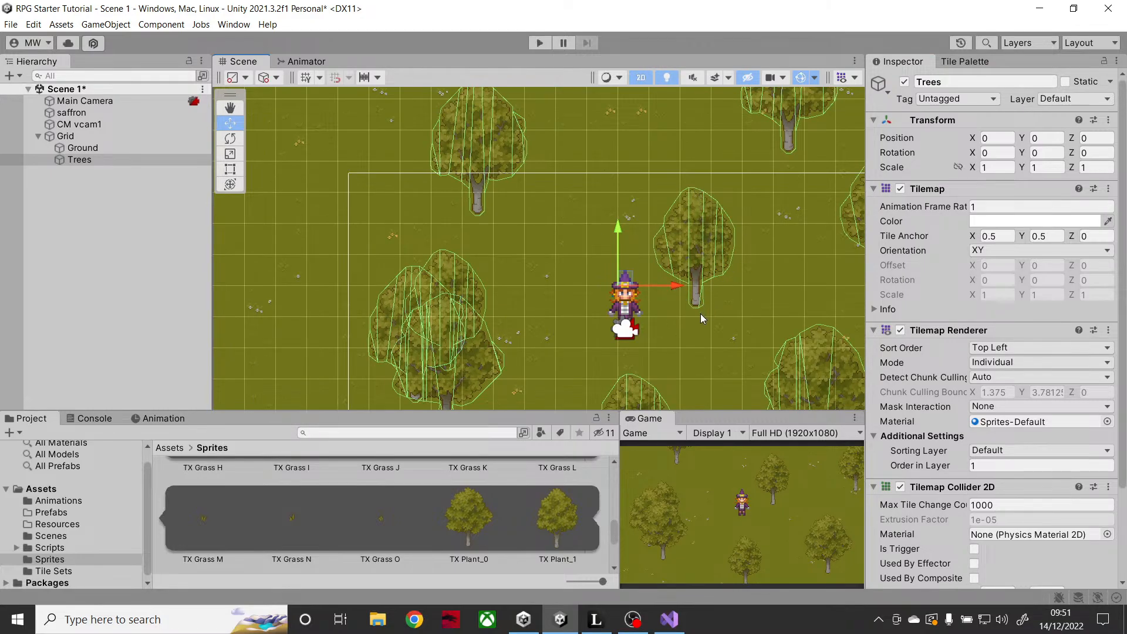
pyautogui.scroll(5, 700, 314)
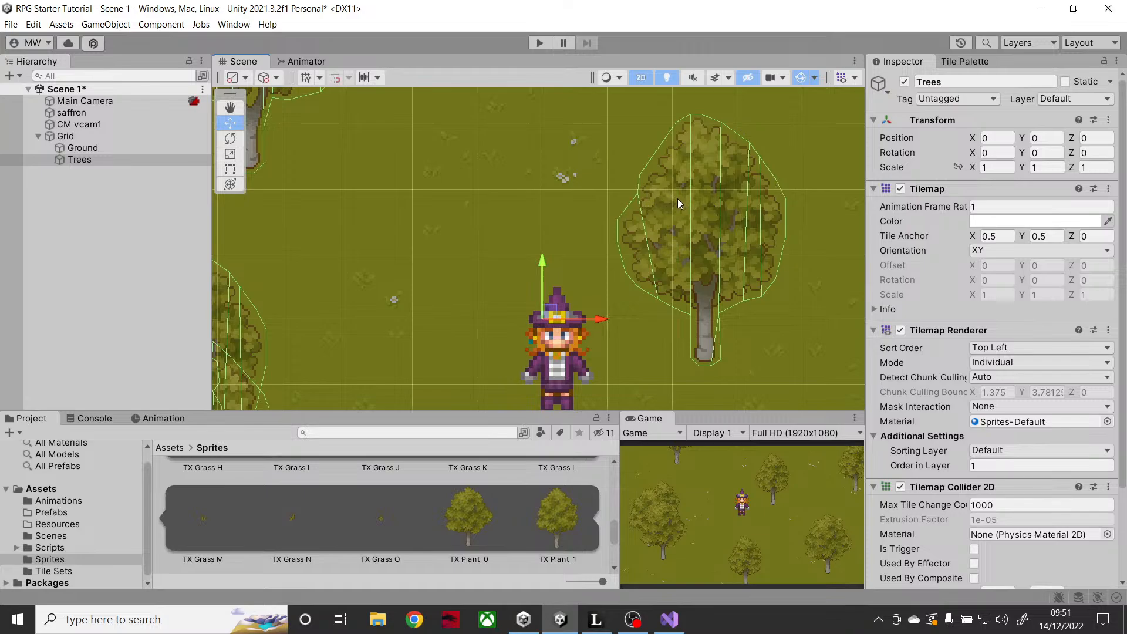
pyautogui.scroll(-4, 699, 294)
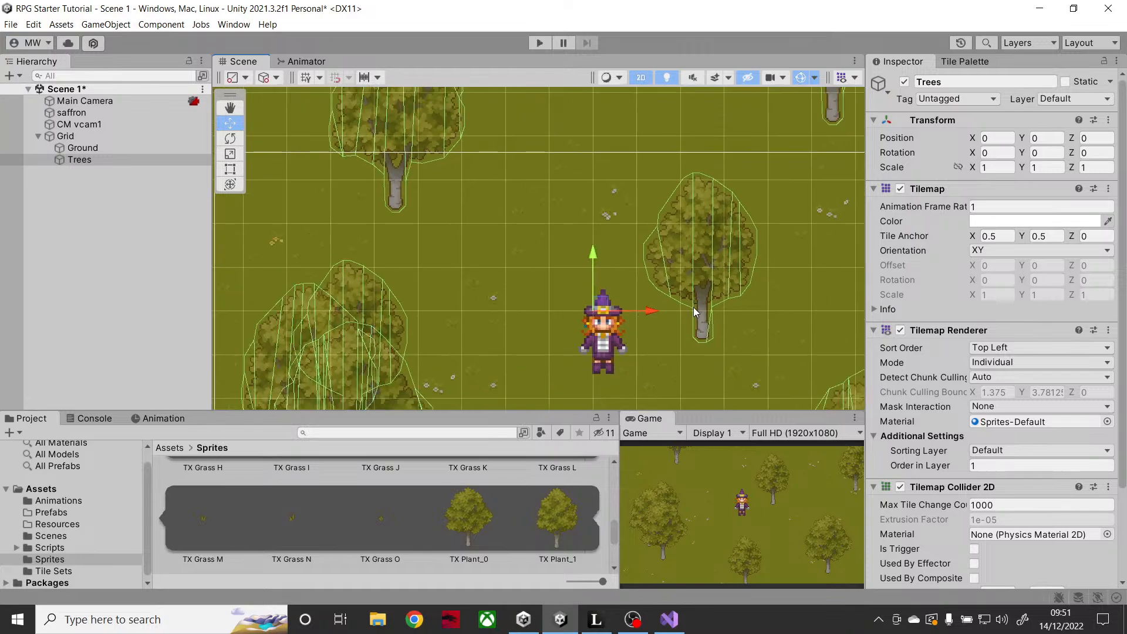
pyautogui.scroll(5, 696, 352)
pyautogui.scroll(3, 690, 303)
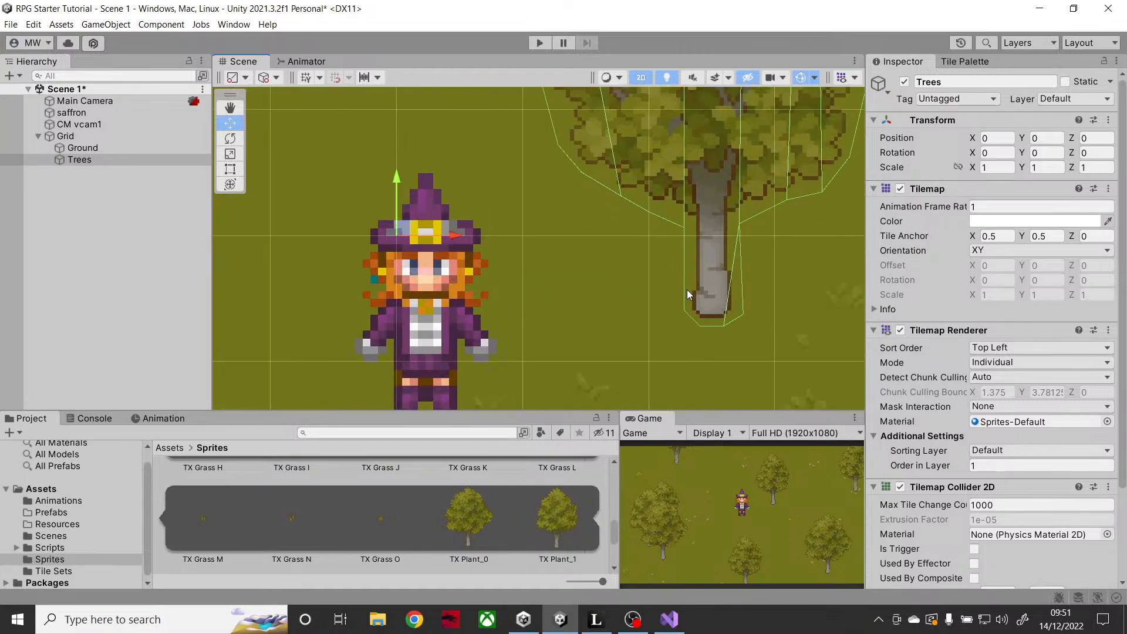
pyautogui.rightClick(955, 487)
pyautogui.click(994, 371)
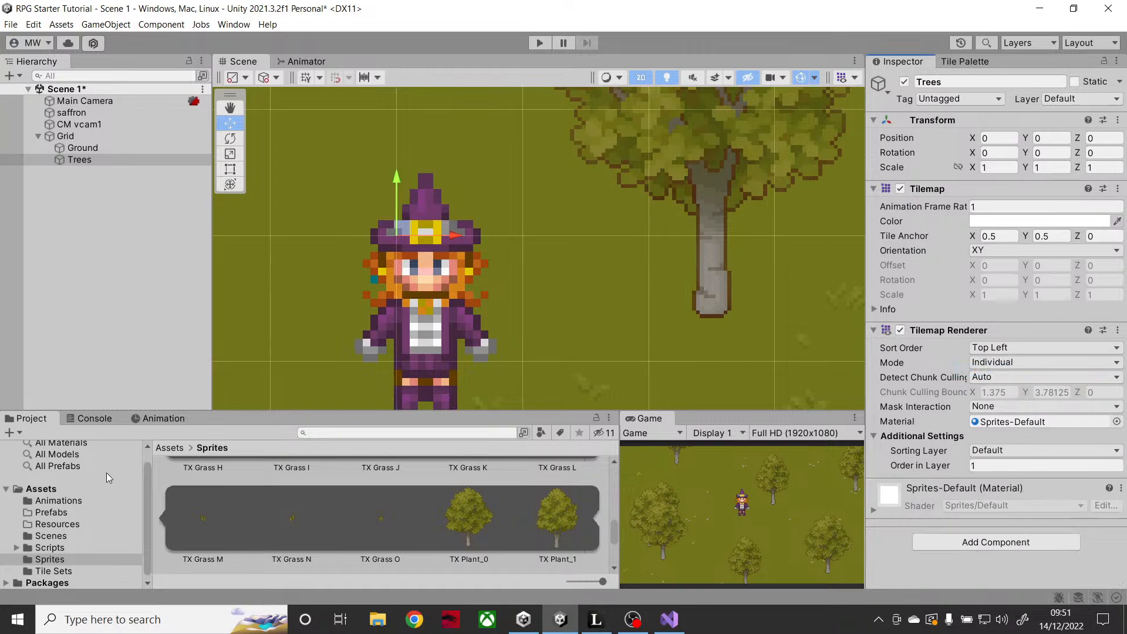
# - Open the TX Plant sprite sheet in the Sprite Editor and select the first tree sprite, TX Plant_0
pyautogui.scroll(-5, 288, 524)
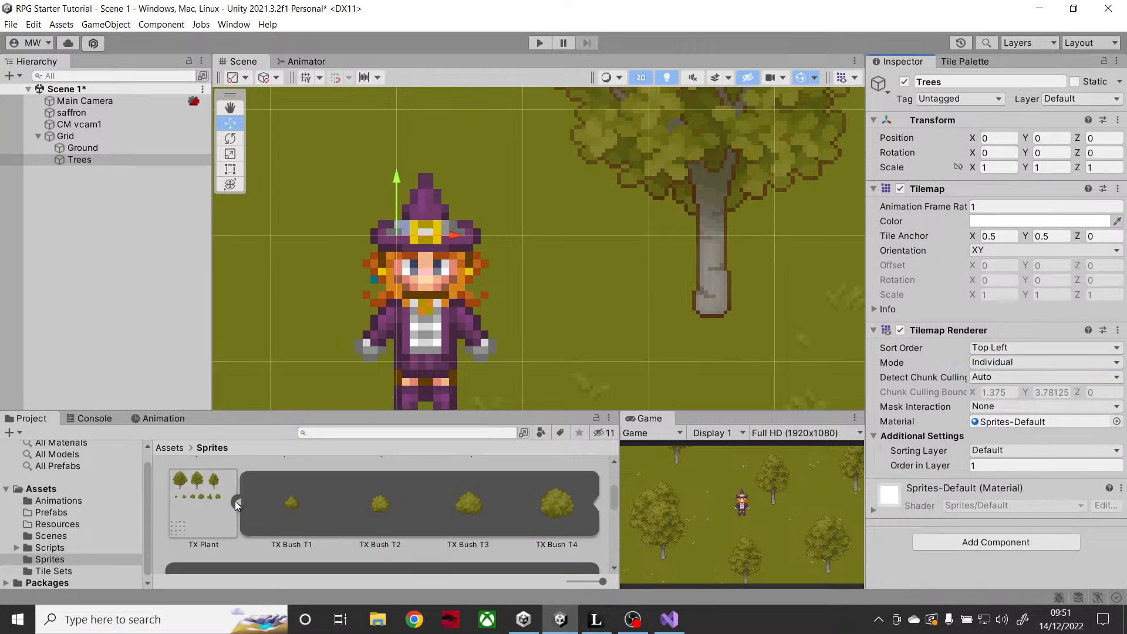
pyautogui.click(216, 498)
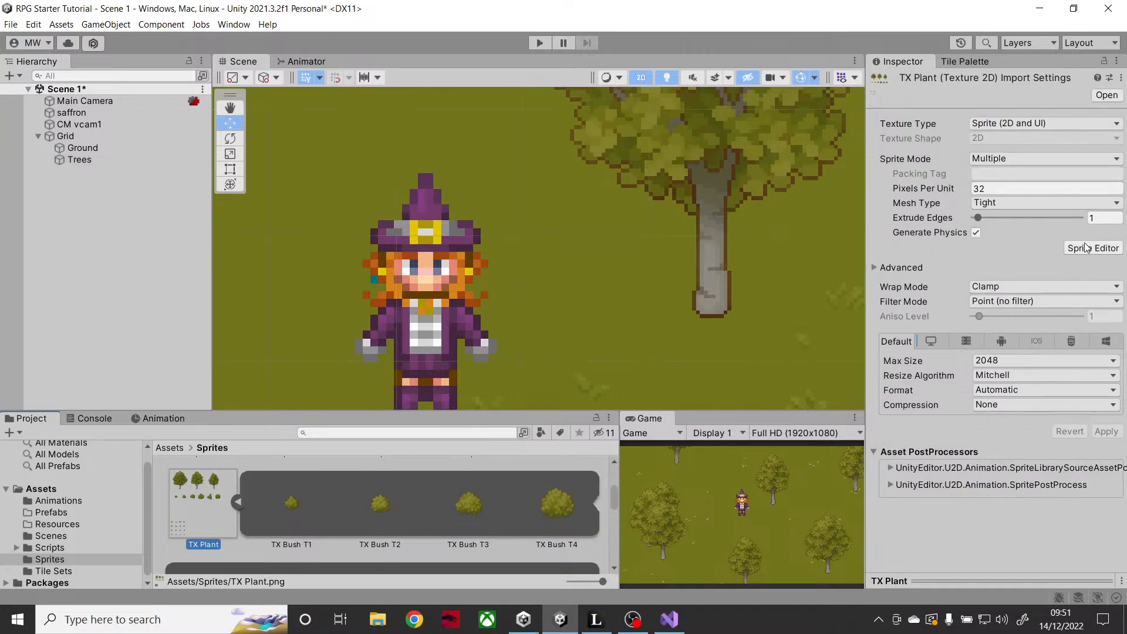
pyautogui.click(1087, 247)
pyautogui.scroll(3, 403, 199)
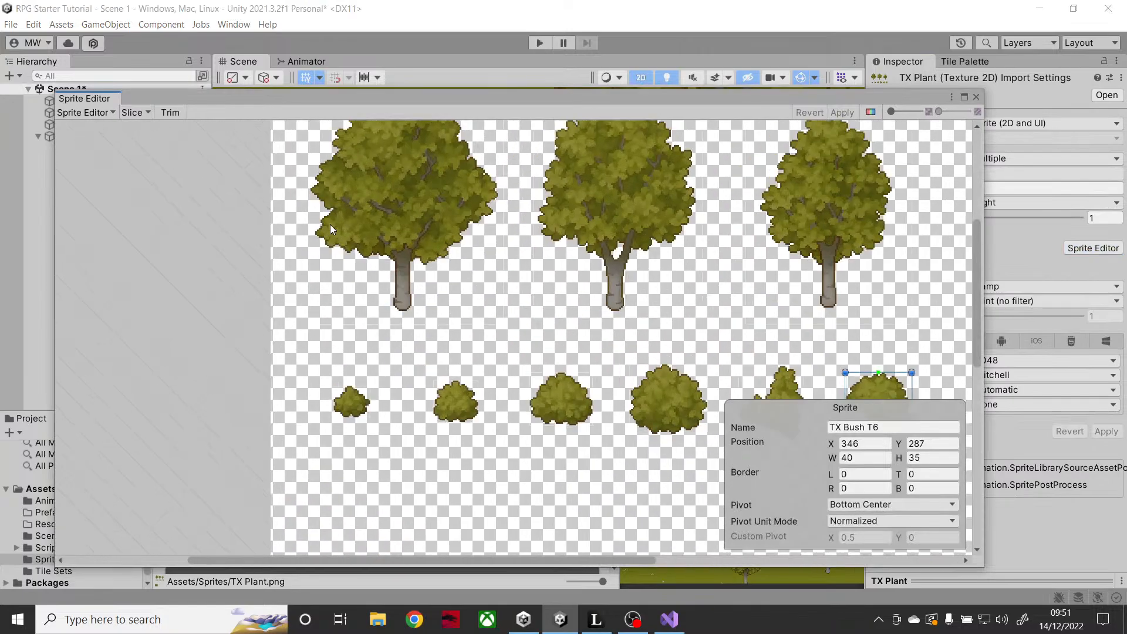
pyautogui.scroll(3, 400, 177)
pyautogui.click(443, 212)
pyautogui.scroll(3, 456, 273)
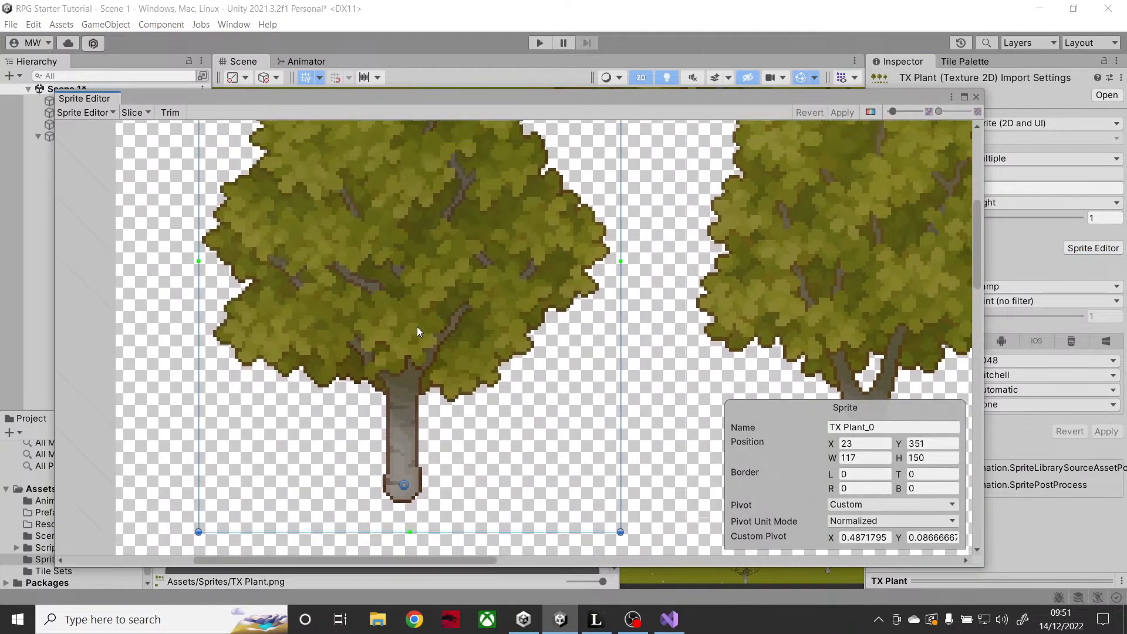
pyautogui.scroll(3, 417, 327)
pyautogui.scroll(-3, 416, 327)
pyautogui.moveTo(416, 326); pyautogui.dragTo(410, 298, button='middle')
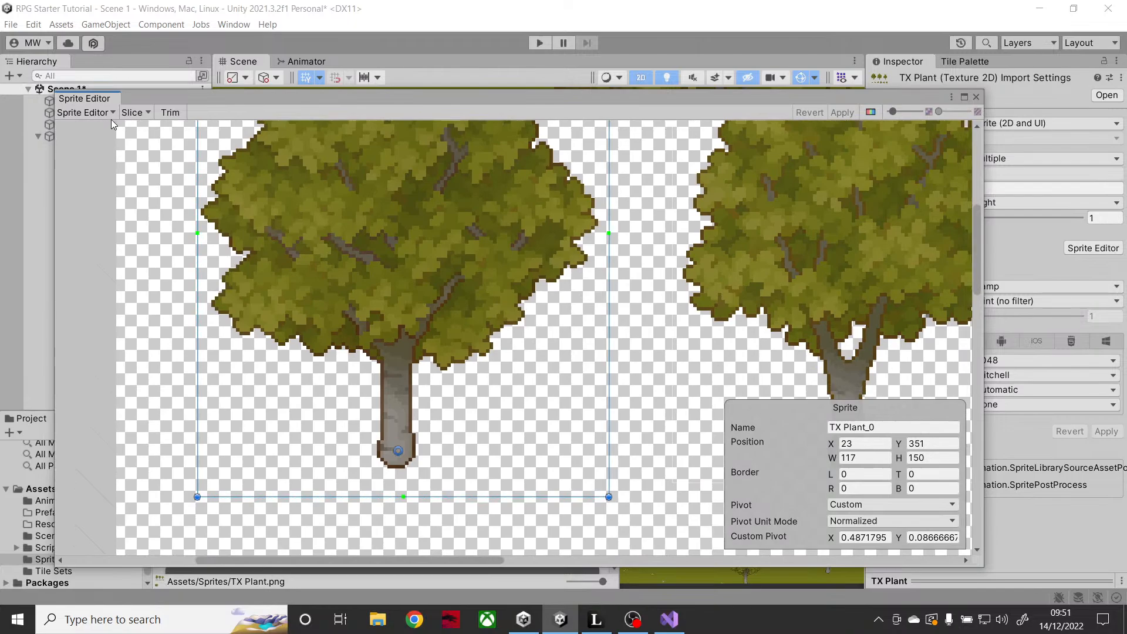
# - Switch to Custom Physics Shape editing and create a rectangular physics shape around the base of TX Plant_0's trunk
pyautogui.click(83, 113)
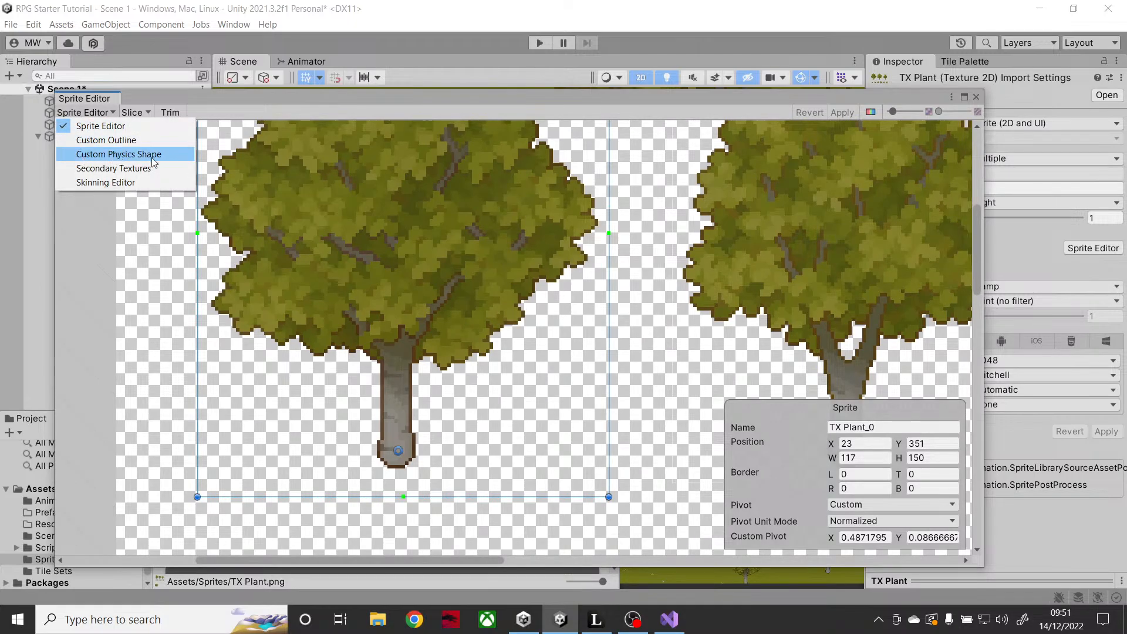
pyautogui.click(125, 155)
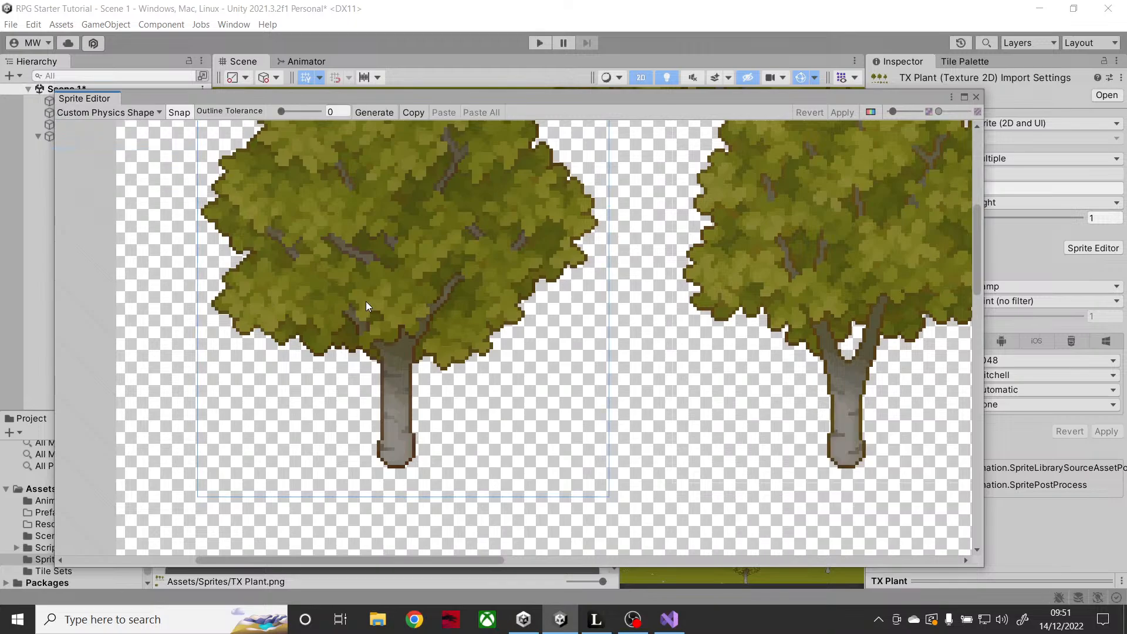
pyautogui.moveTo(367, 300); pyautogui.dragTo(429, 349)
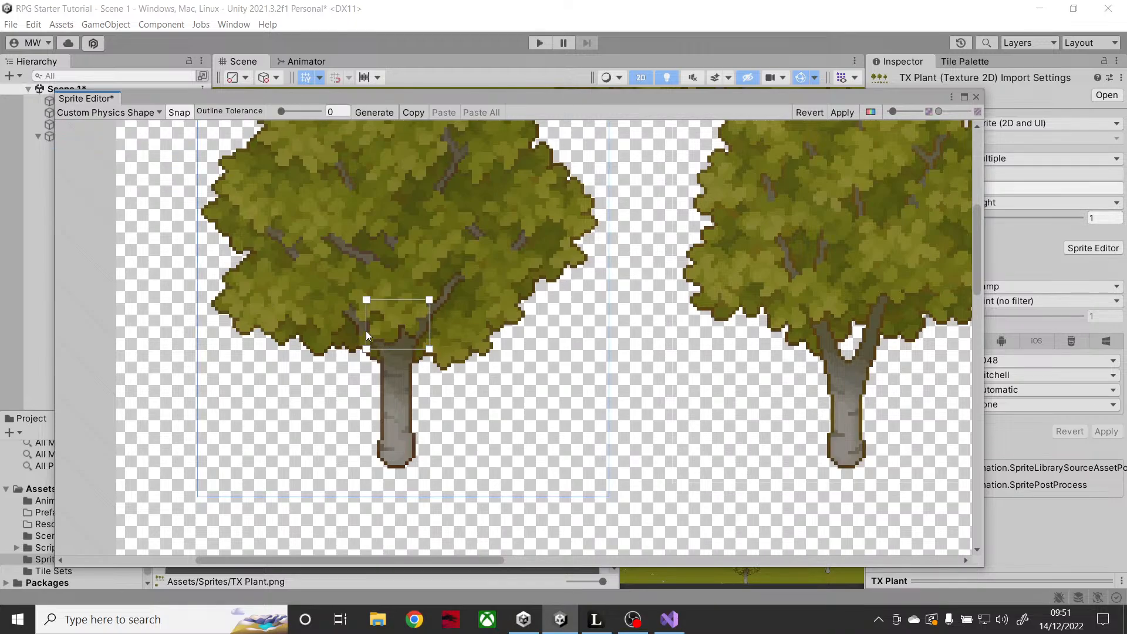
pyautogui.moveTo(329, 280); pyautogui.dragTo(430, 477)
pyautogui.scroll(3, 392, 468)
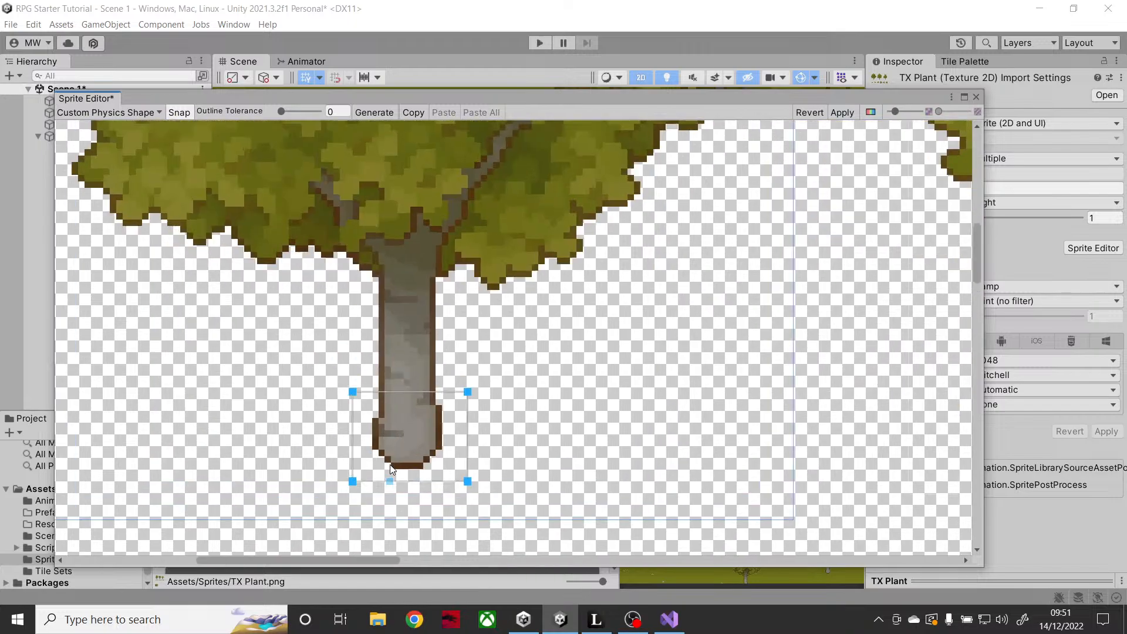
pyautogui.scroll(4, 392, 468)
# - Pull in the four corners of TX Plant_0's physics shape to form a tighter rectangle around the trunk base
pyautogui.click(595, 280)
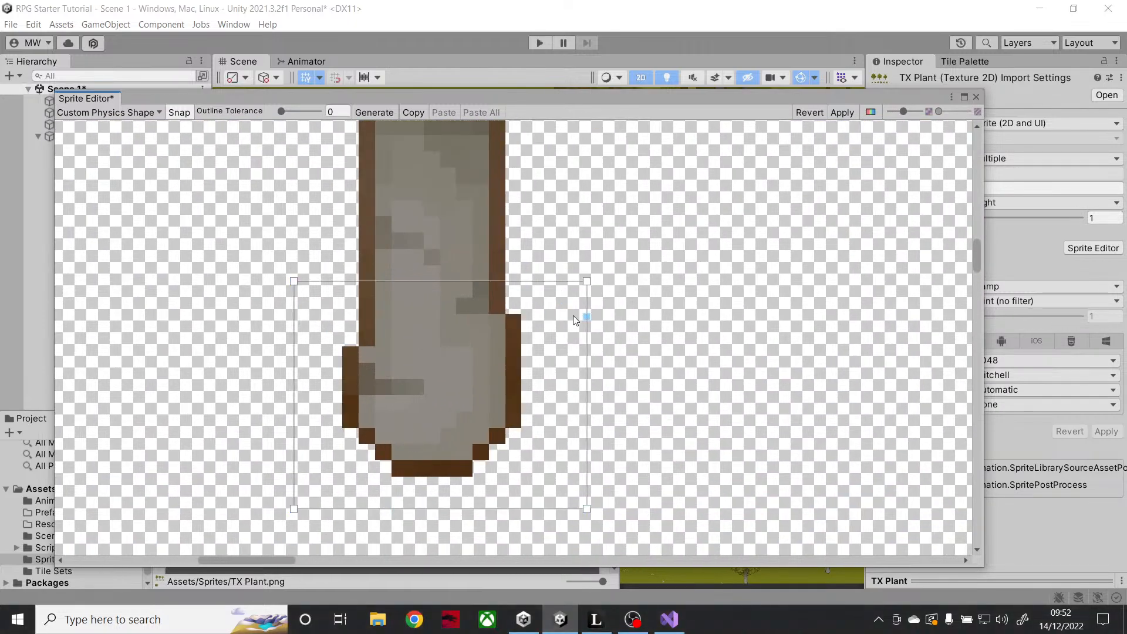
pyautogui.moveTo(589, 280); pyautogui.dragTo(551, 341)
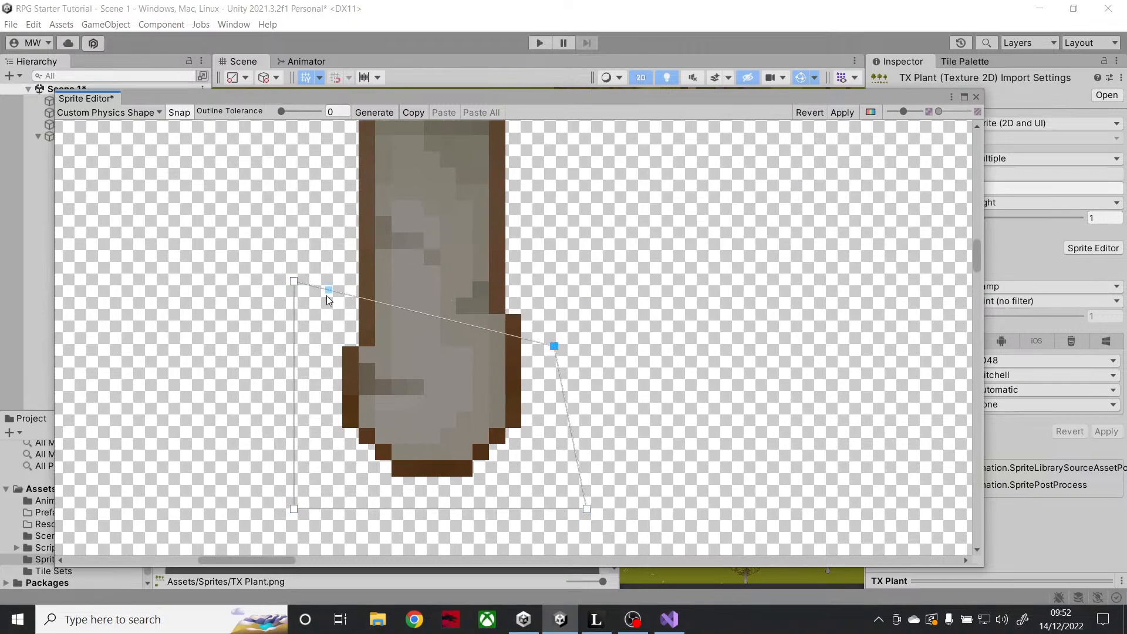
pyautogui.moveTo(294, 283); pyautogui.dragTo(312, 350)
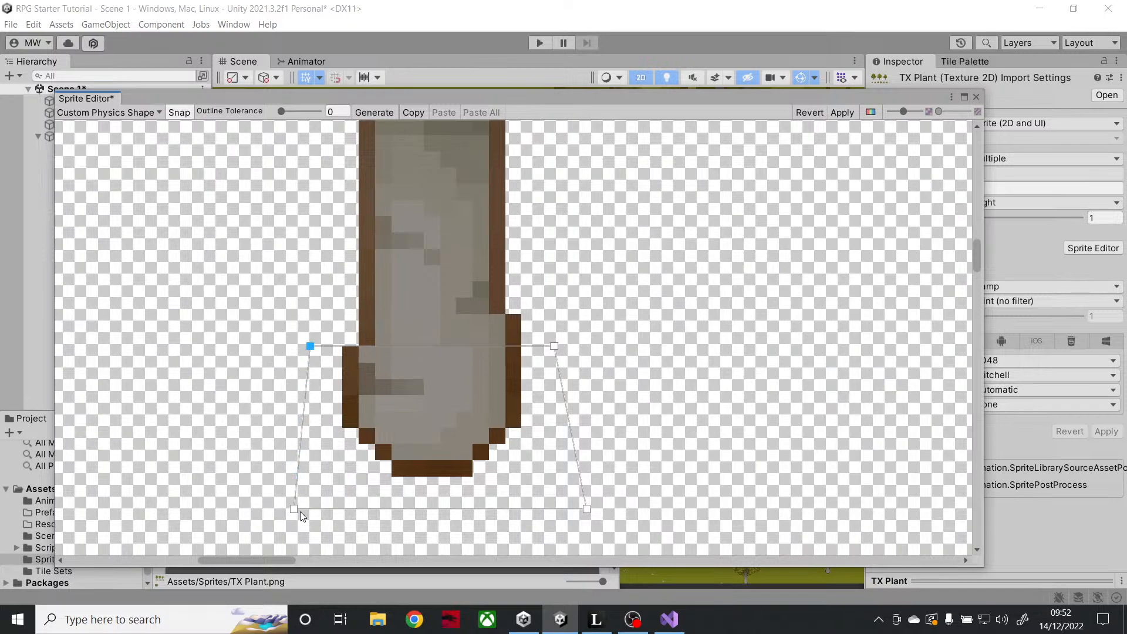
pyautogui.moveTo(296, 513); pyautogui.dragTo(313, 473)
pyautogui.hotkey('ctrl', 'z')
pyautogui.moveTo(293, 511); pyautogui.dragTo(310, 492)
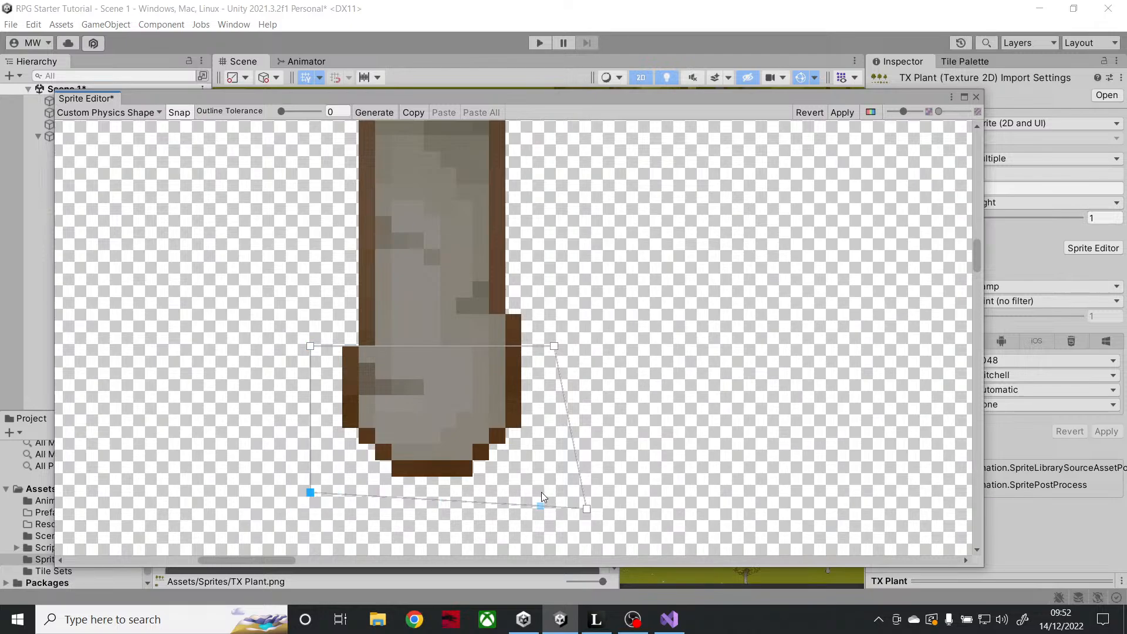
pyautogui.moveTo(586, 509); pyautogui.dragTo(555, 494)
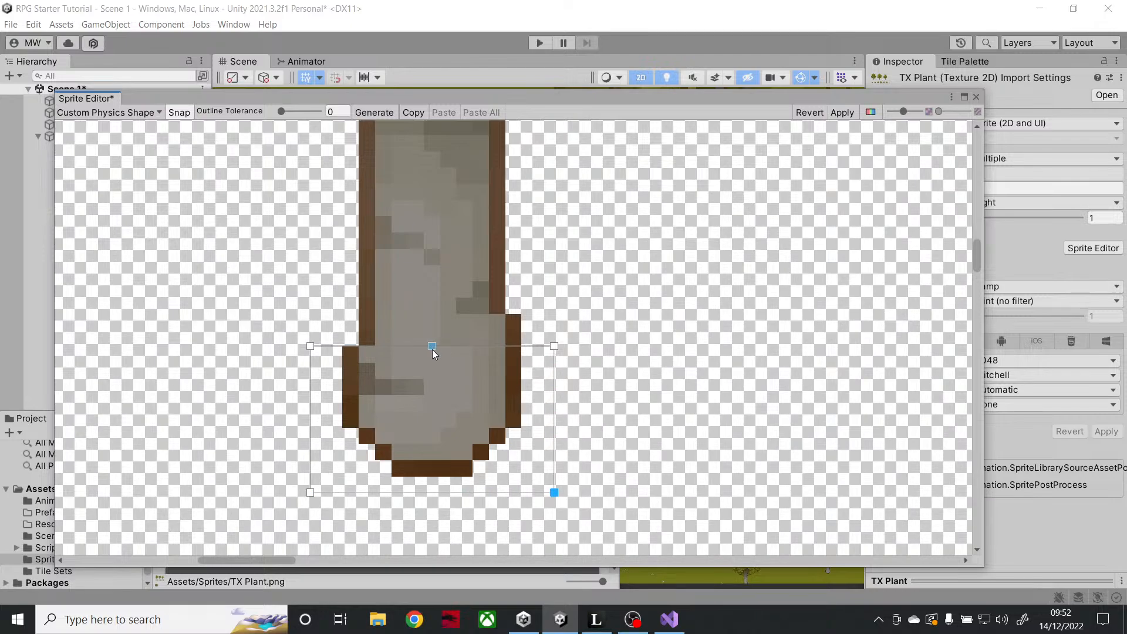
# - Add an outward-bulging midpoint to each side of TX Plant_0's physics shape, making an eight-point outline, and apply the changes
pyautogui.moveTo(432, 347); pyautogui.dragTo(440, 330)
pyautogui.moveTo(554, 421); pyautogui.dragTo(570, 412)
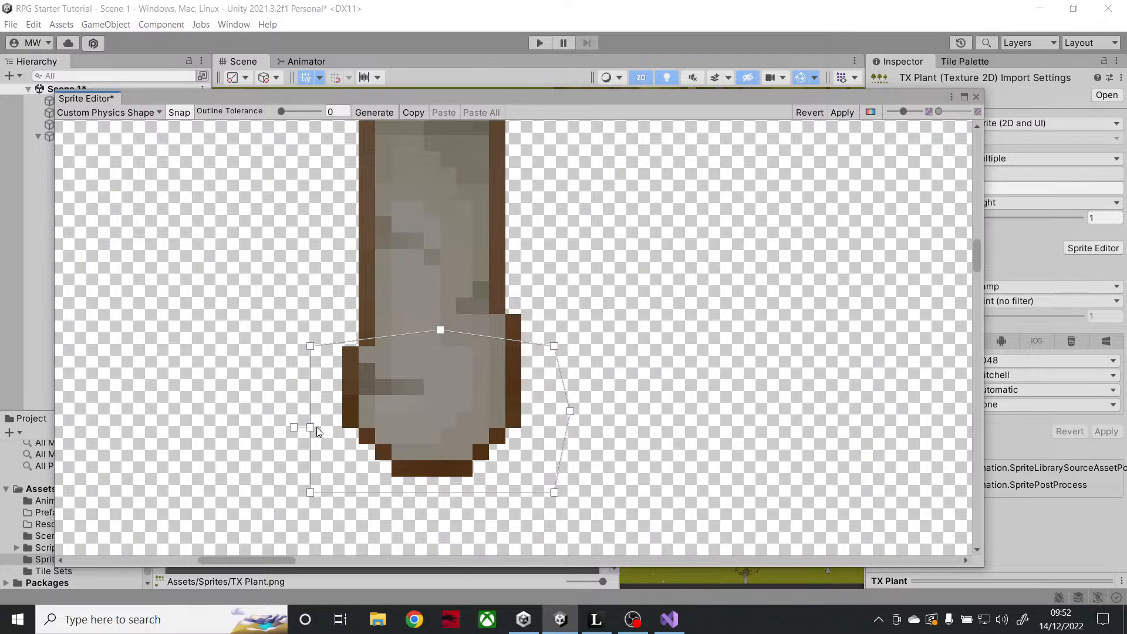
pyautogui.moveTo(310, 428); pyautogui.dragTo(293, 428)
pyautogui.moveTo(420, 504)
pyautogui.mouseDown()
pyautogui.moveTo(423, 524)
pyautogui.moveTo(438, 509)
pyautogui.mouseUp()
pyautogui.hotkey('ctrl', 'z')
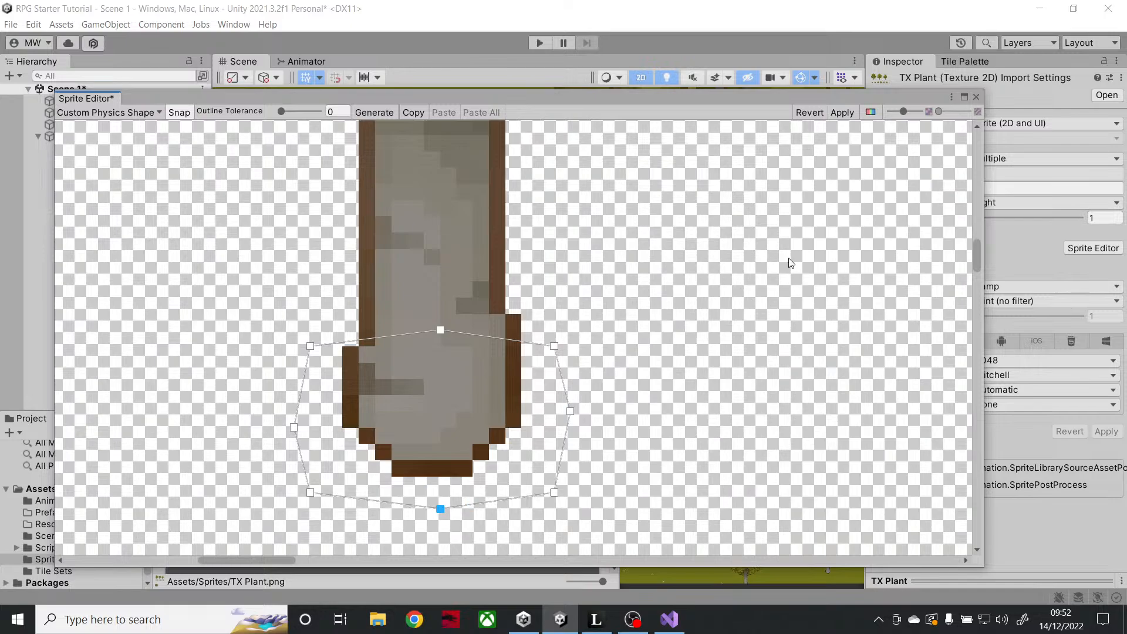
pyautogui.click(847, 114)
# - Draw a rectangular custom physics shape around the base of the middle tree's trunk
pyautogui.scroll(-5, 556, 289)
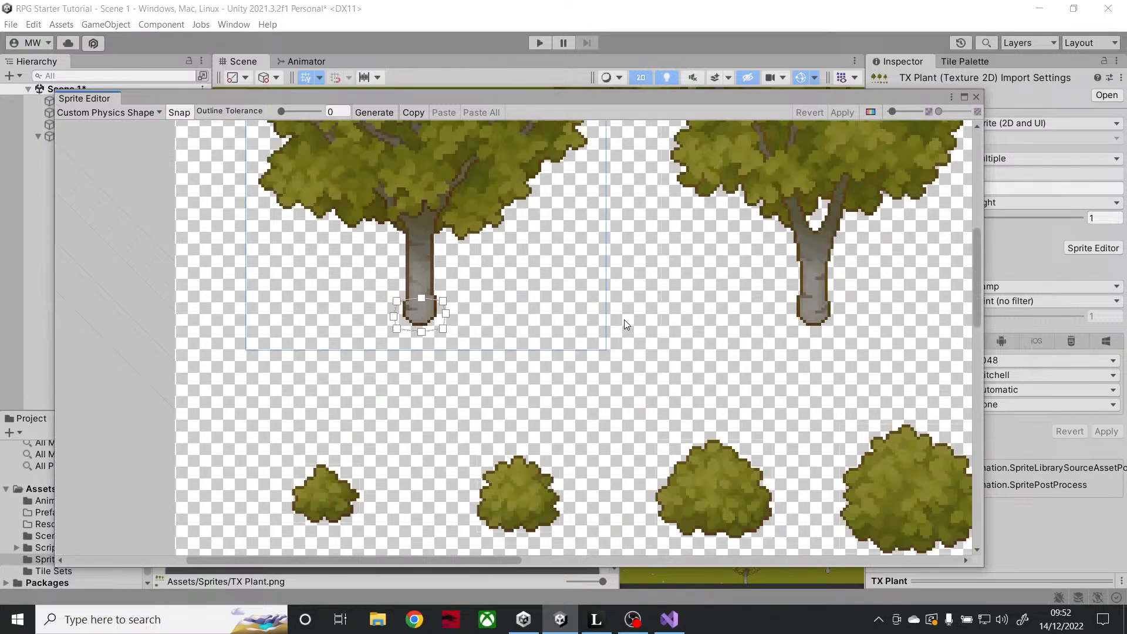
pyautogui.moveTo(805, 286); pyautogui.dragTo(627, 302, button='middle')
pyautogui.click(666, 297)
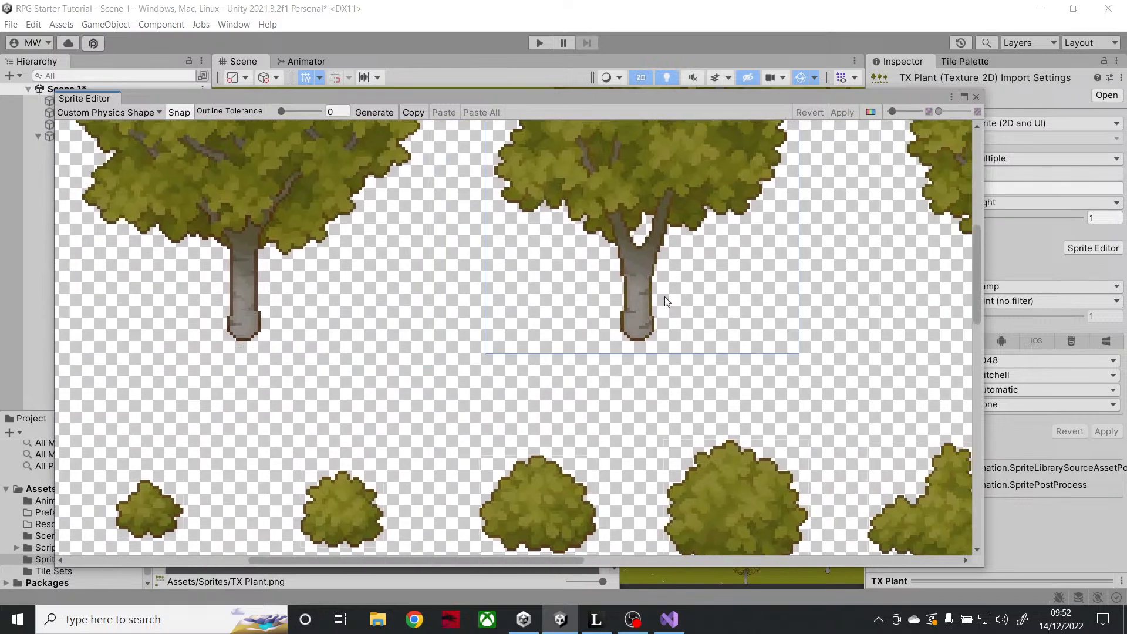
pyautogui.scroll(12, 633, 345)
pyautogui.moveTo(576, 274); pyautogui.dragTo(717, 367)
pyautogui.scroll(-10, 790, 330)
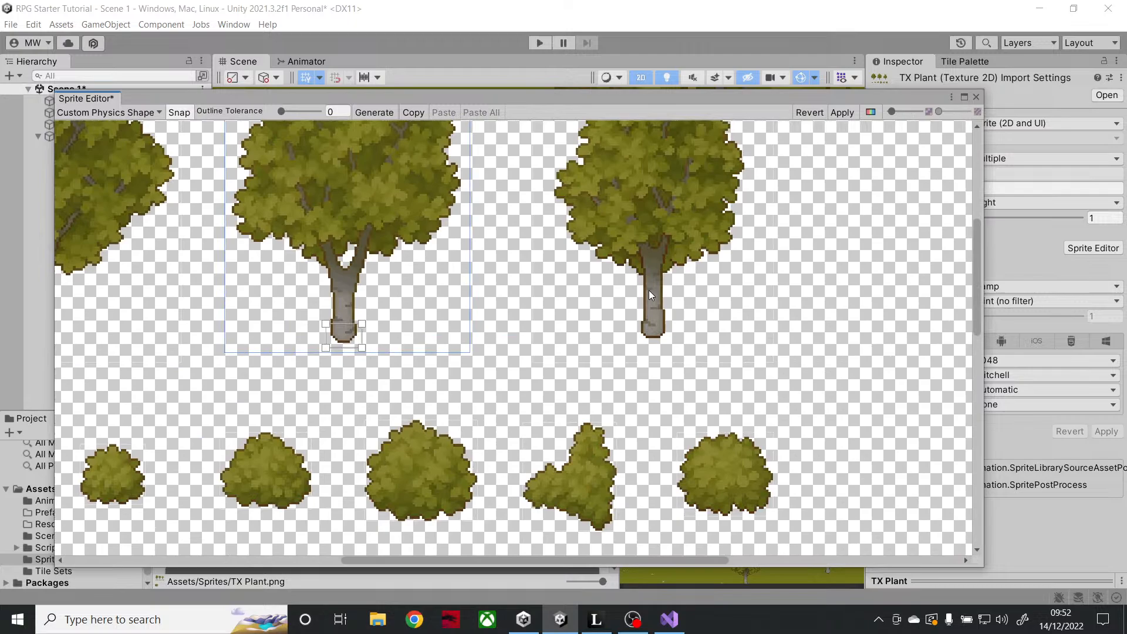
# - Draw a rectangular custom physics shape around the rightmost tree's trunk base, apply the changes and close the Sprite Editor
pyautogui.click(649, 294)
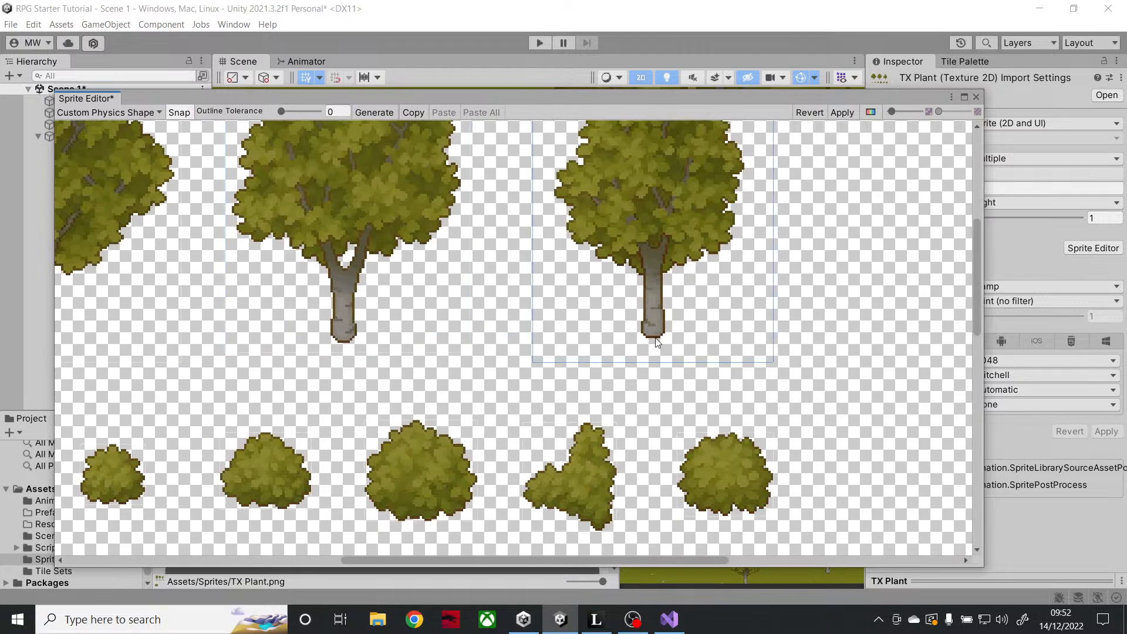
pyautogui.scroll(10, 646, 297)
pyautogui.moveTo(582, 292); pyautogui.dragTo(704, 352)
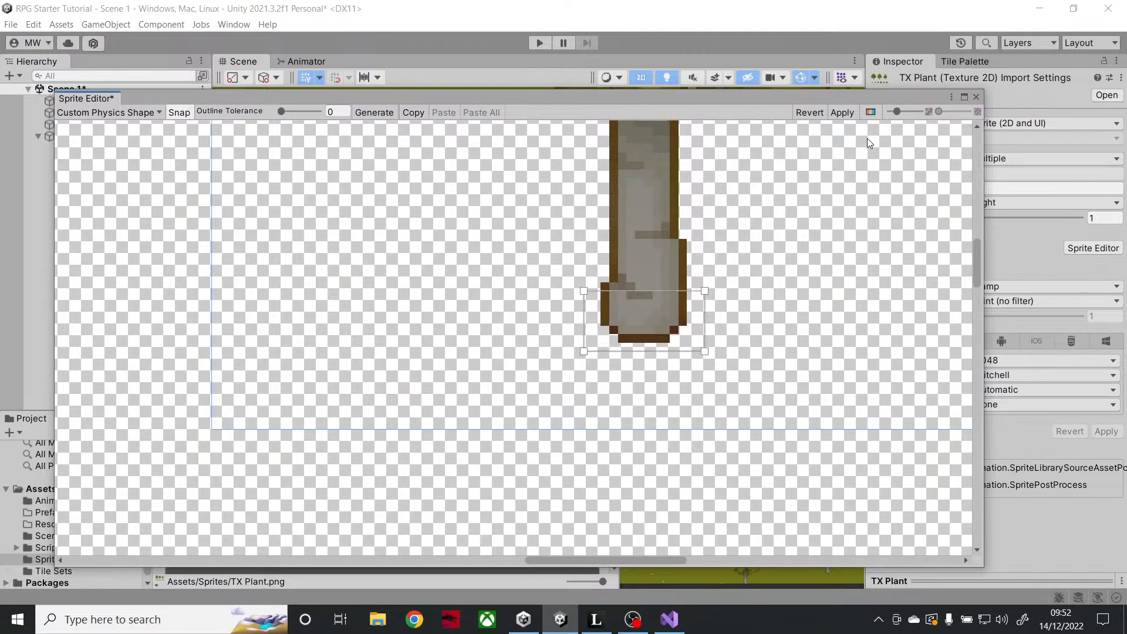
pyautogui.click(840, 114)
pyautogui.click(977, 97)
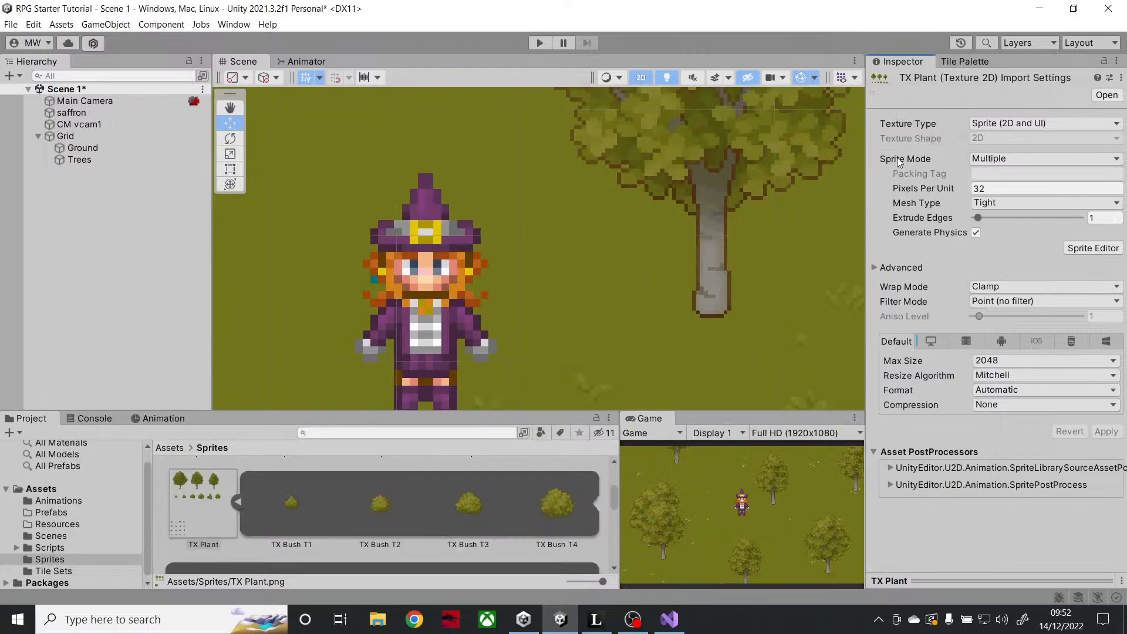
# - Add a Tilemap Collider 2D to the Trees tilemap and check the collider outlines at the trunk bases in the scene
pyautogui.click(170, 162)
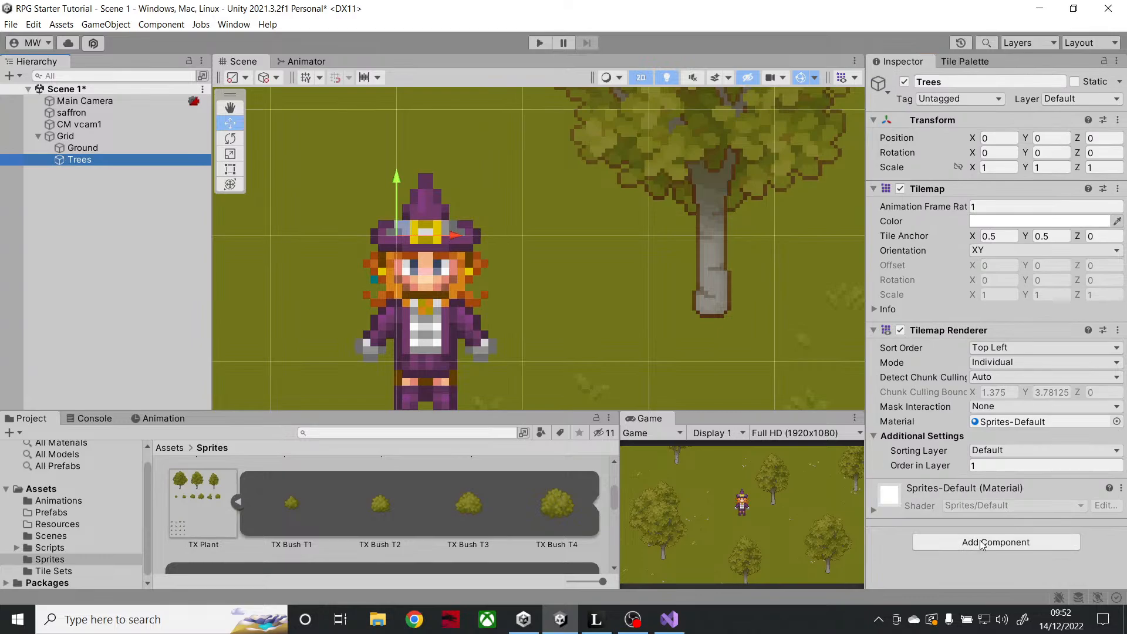
pyautogui.click(982, 543)
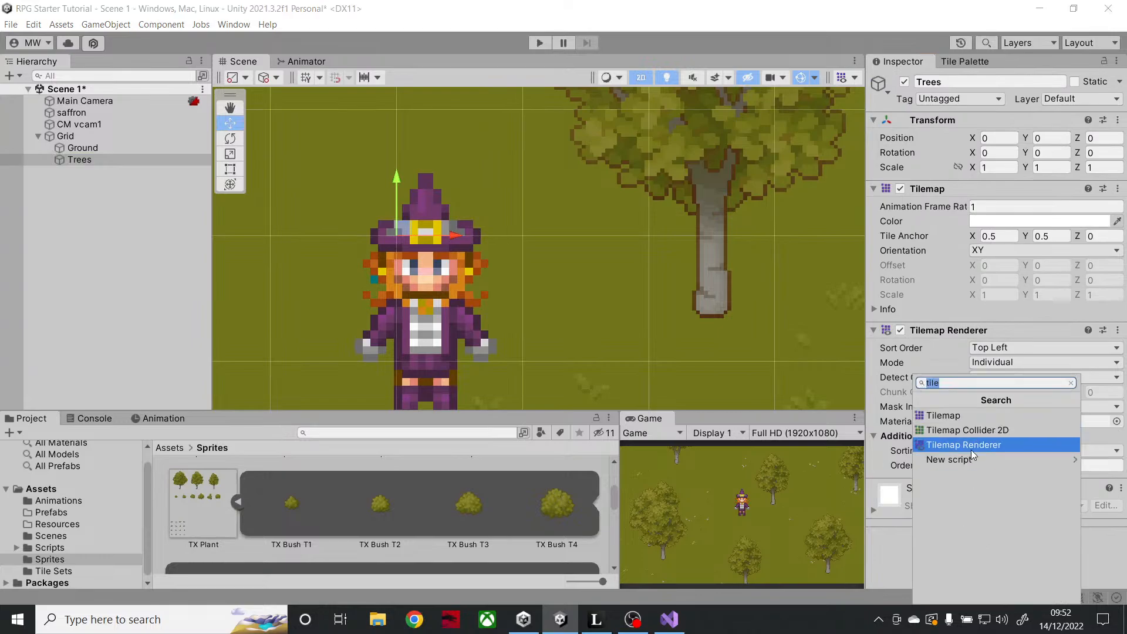
pyautogui.click(968, 430)
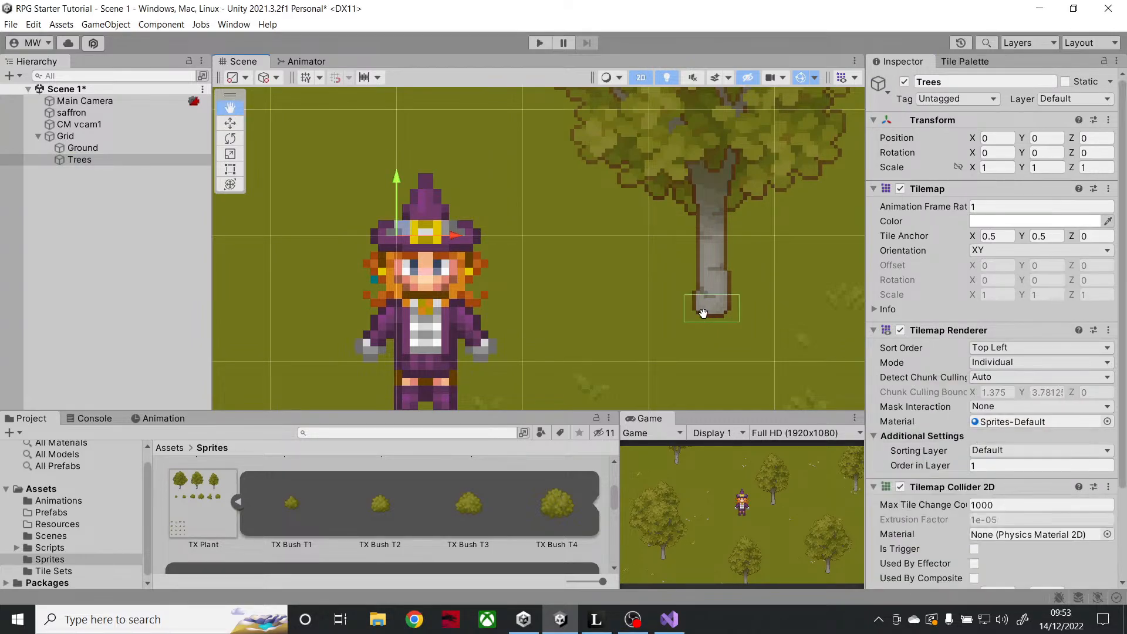
pyautogui.moveTo(687, 306); pyautogui.dragTo(770, 288, button='middle')
pyautogui.scroll(-5, 770, 288)
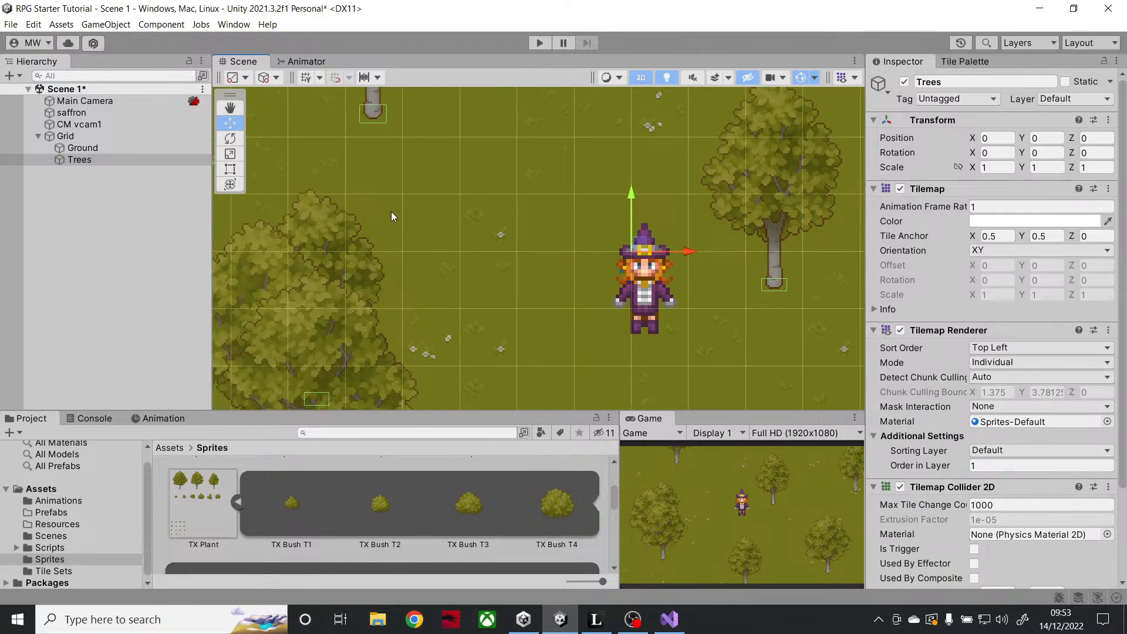
pyautogui.moveTo(391, 211); pyautogui.dragTo(497, 110, button='middle')
pyautogui.moveTo(433, 280); pyautogui.dragTo(437, 171, button='middle')
pyautogui.scroll(6, 420, 304)
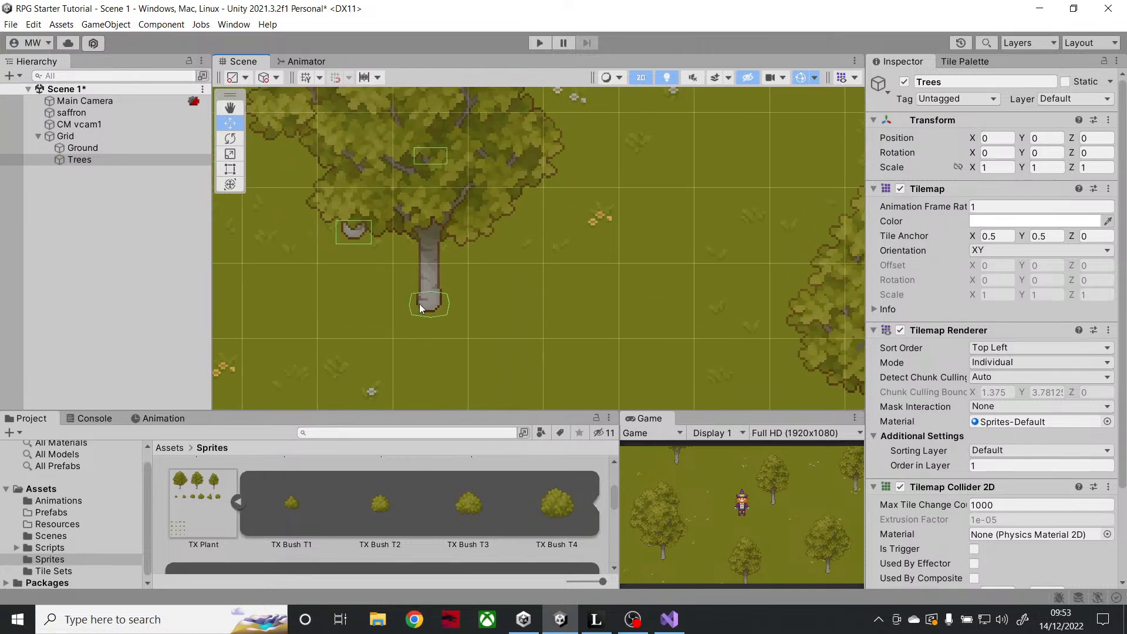
pyautogui.scroll(-5, 419, 304)
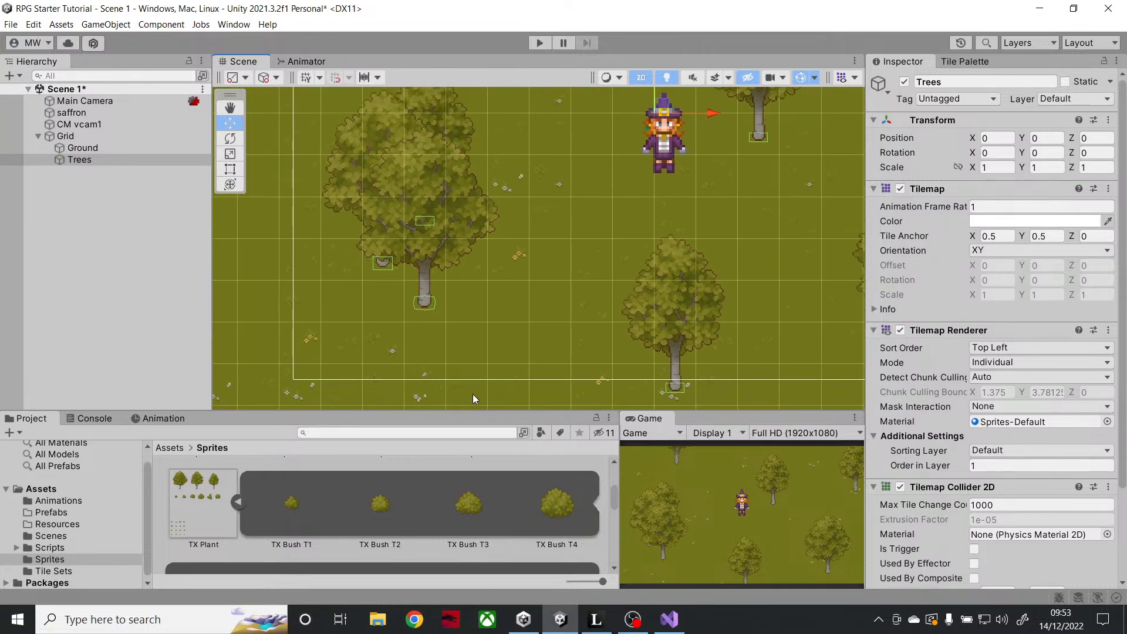
# - Widen the Game view and set it to Play Maximized
pyautogui.moveTo(620, 491); pyautogui.dragTo(498, 490)
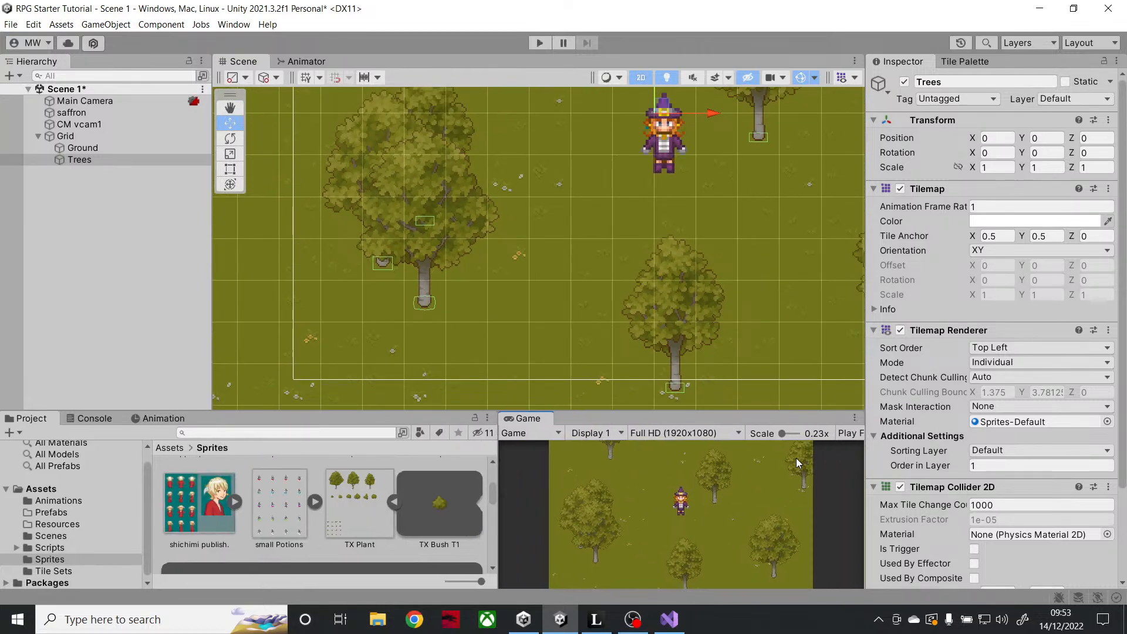
pyautogui.click(851, 442)
pyautogui.click(851, 463)
# - Run the game and walk the character against the nearest tree's trunk from several sides to test its collision
pyautogui.click(538, 43)
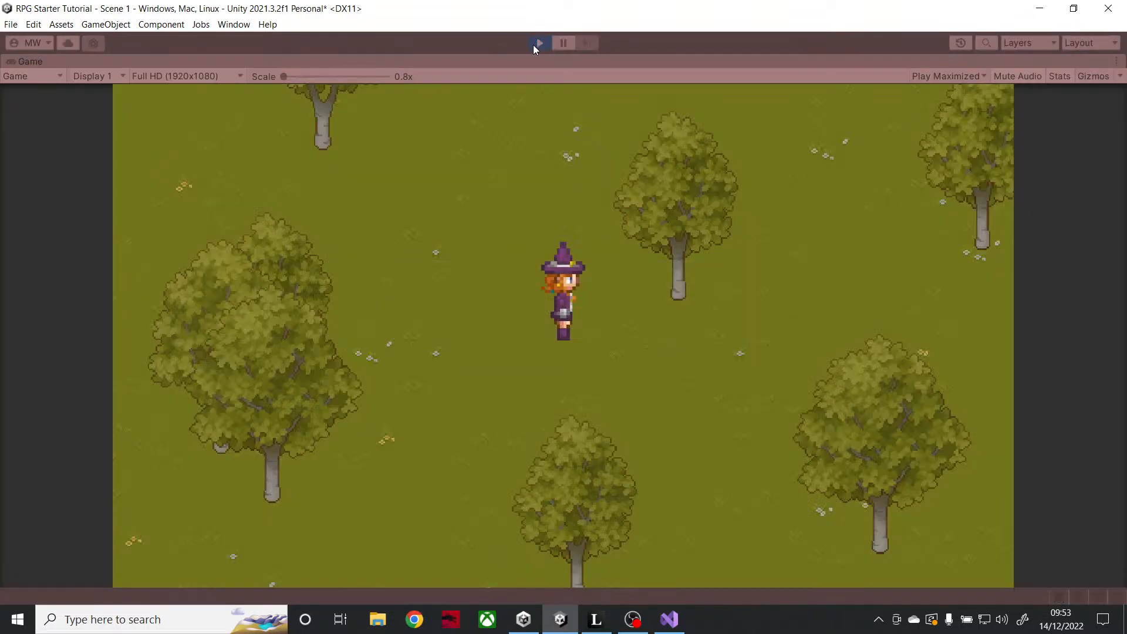
pyautogui.press('d')
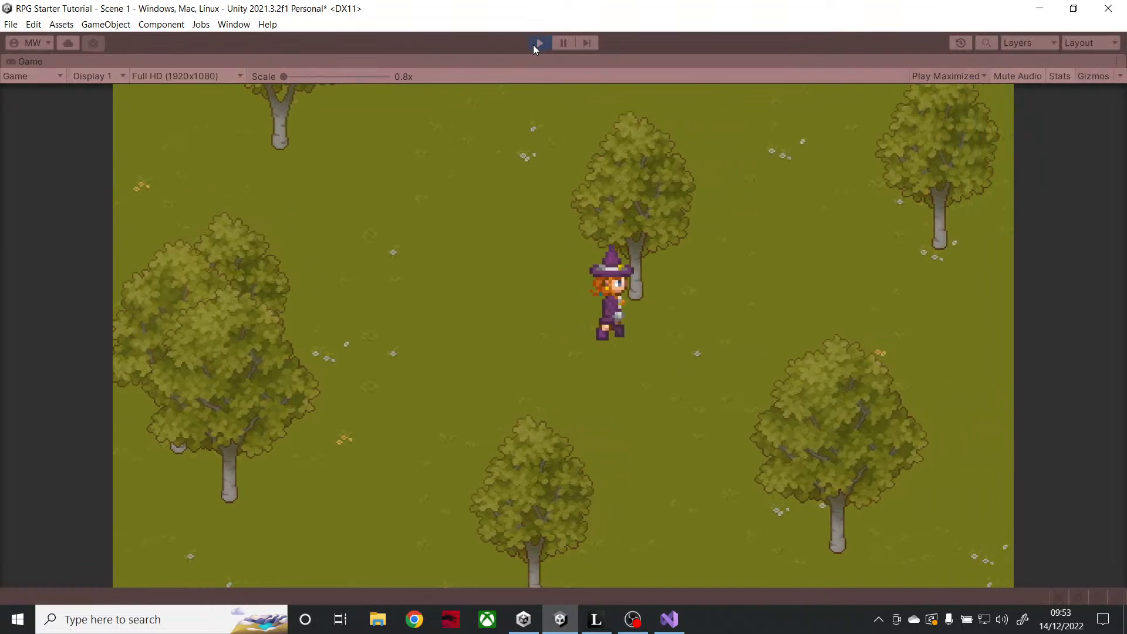
pyautogui.press('w')
pyautogui.press('a')
pyautogui.press('s')
pyautogui.press('d')
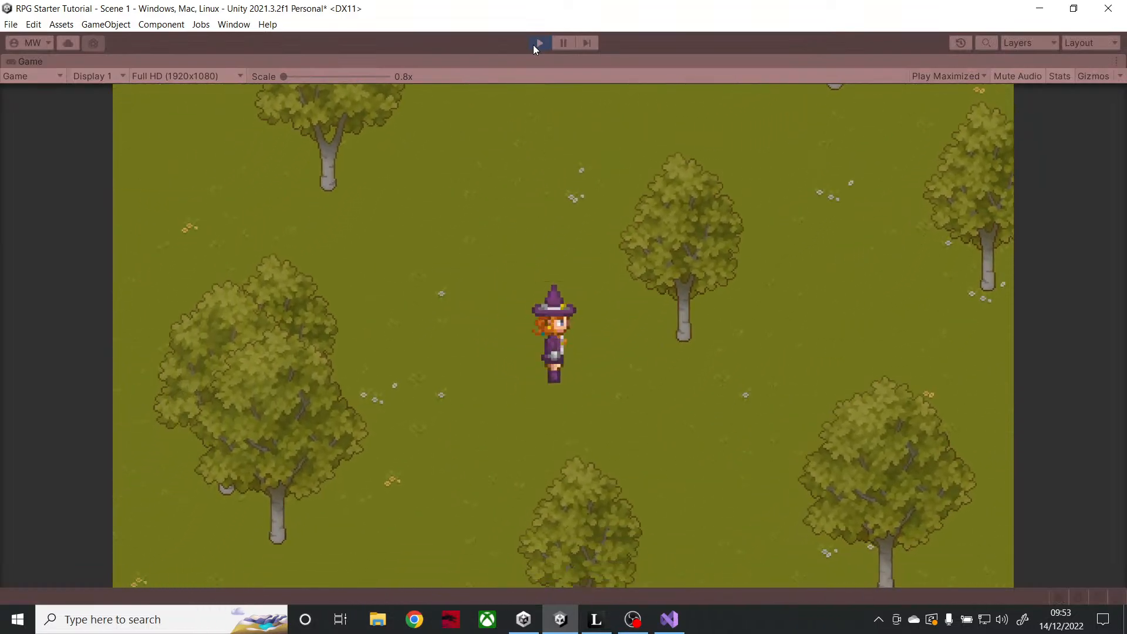
pyautogui.press('w')
pyautogui.press('w')
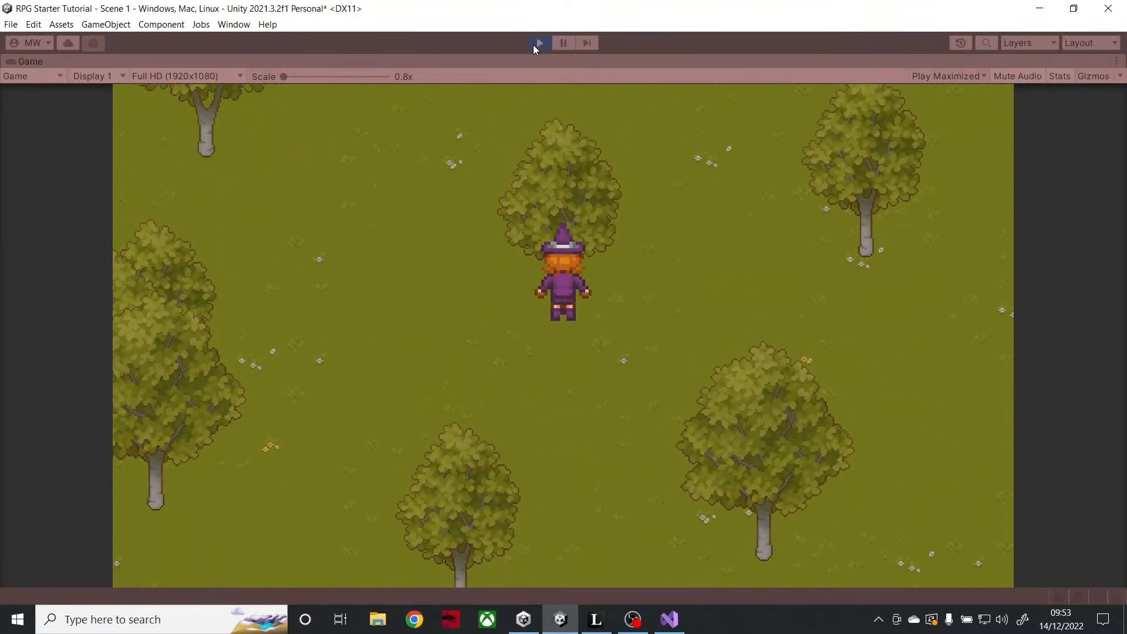
pyautogui.press('s')
pyautogui.press('w')
pyautogui.press('a')
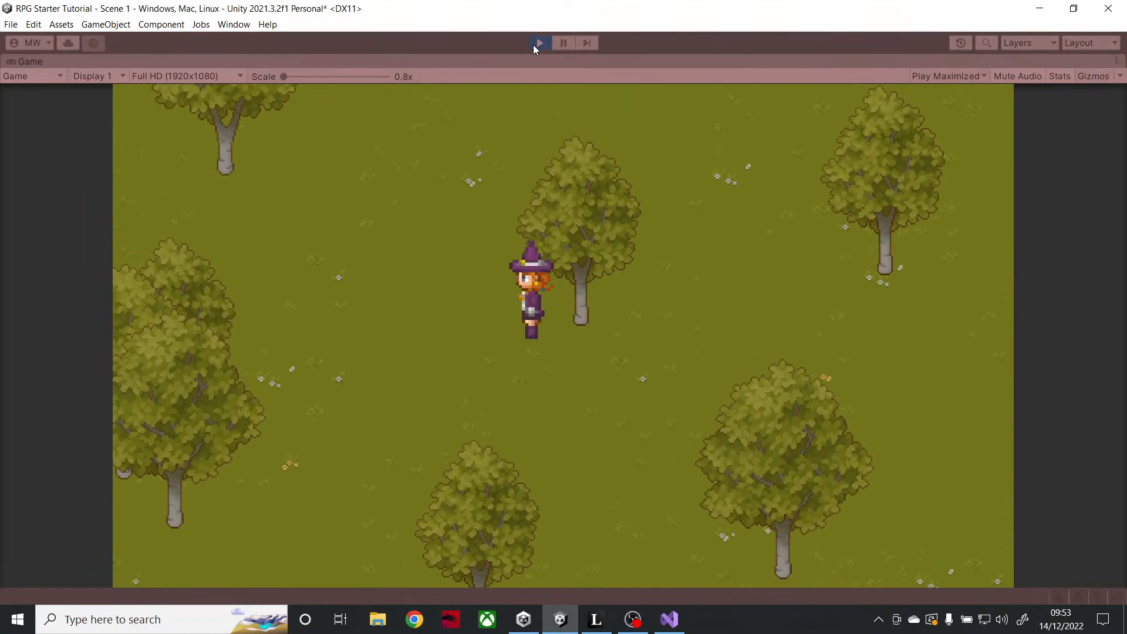
pyautogui.press('w')
pyautogui.press('d')
pyautogui.press('a')
pyautogui.press('d')
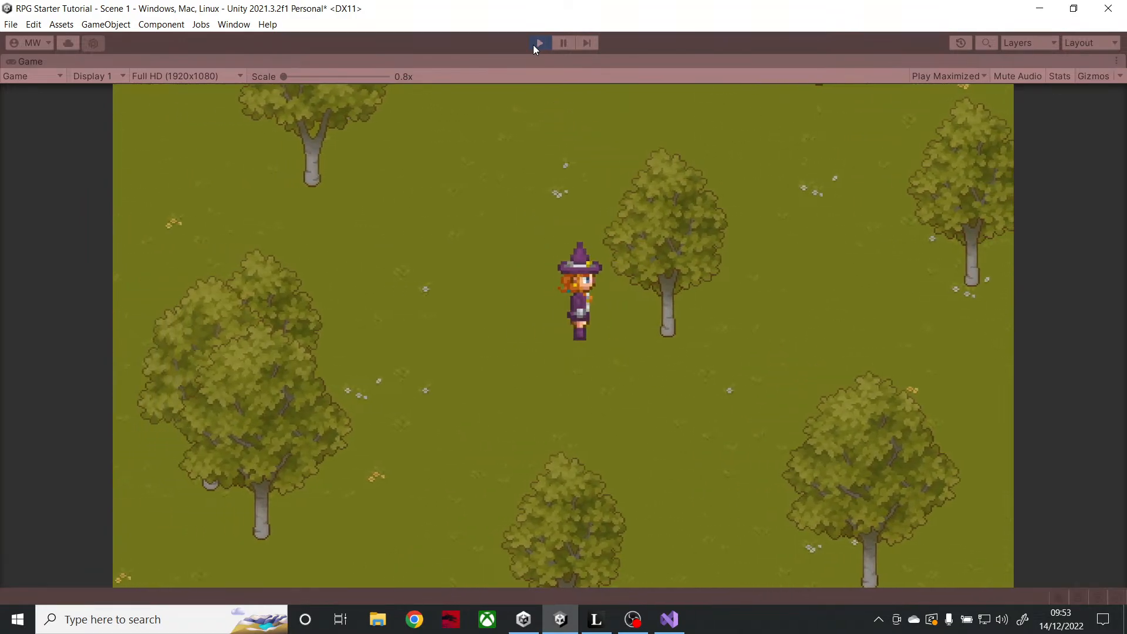
# - Walk the character behind the lower tree and around the overlapping tree cluster to test sorting and collisions, and stop the game
pyautogui.press('w')
pyautogui.press('s')
pyautogui.press('a')
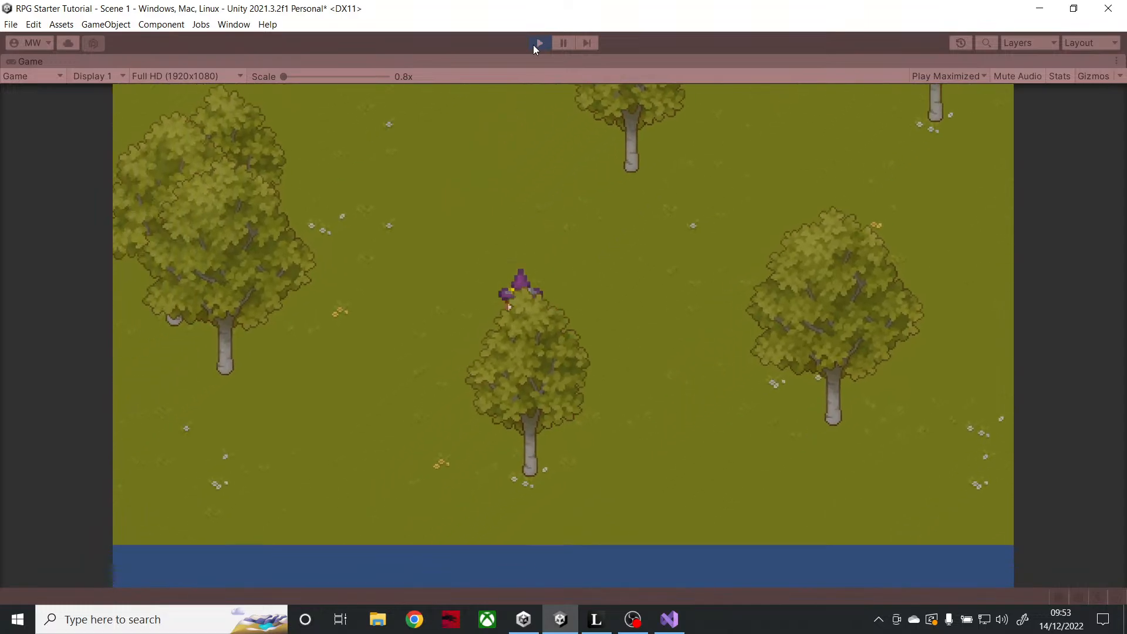
pyautogui.press('w')
pyautogui.press('s')
pyautogui.press('d')
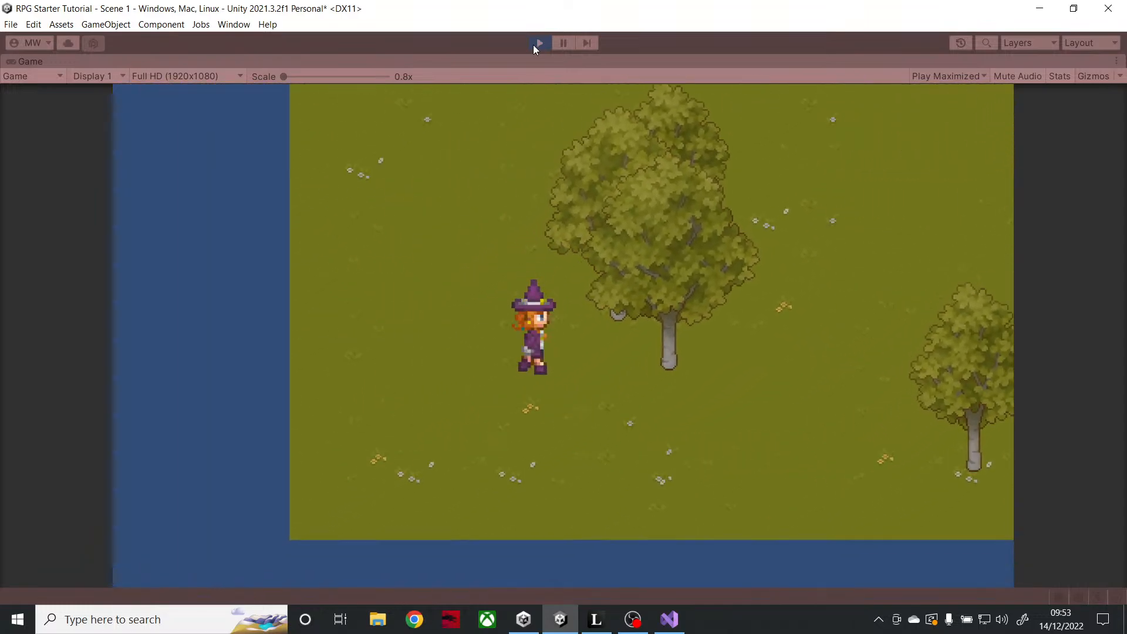
pyautogui.press('w')
pyautogui.press('a')
pyautogui.press('d')
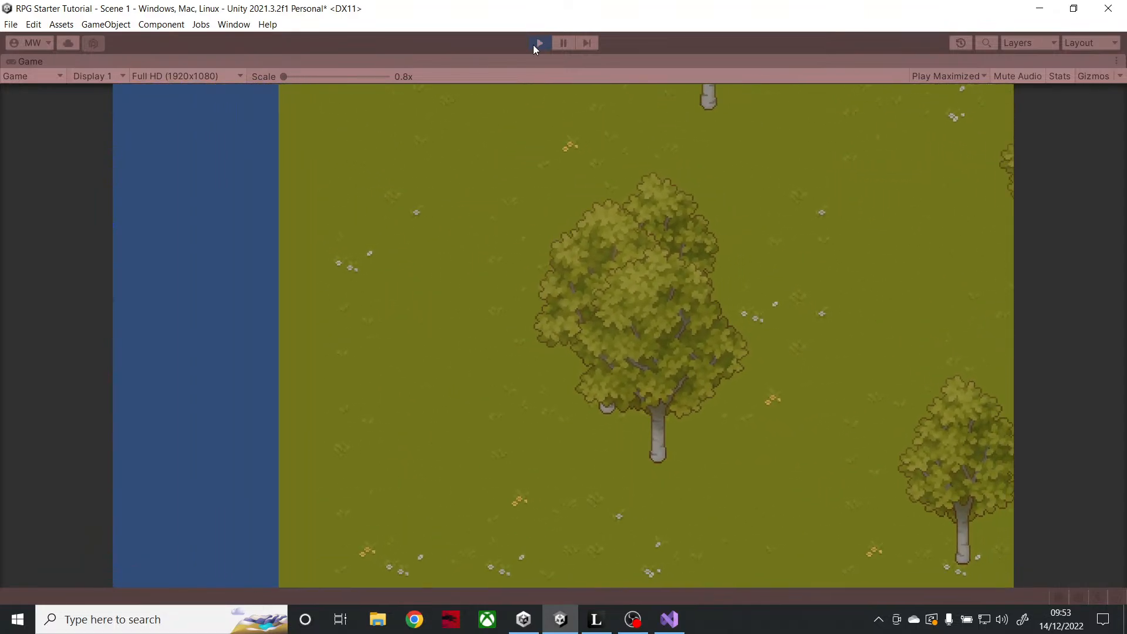
pyautogui.press('d')
pyautogui.press('s')
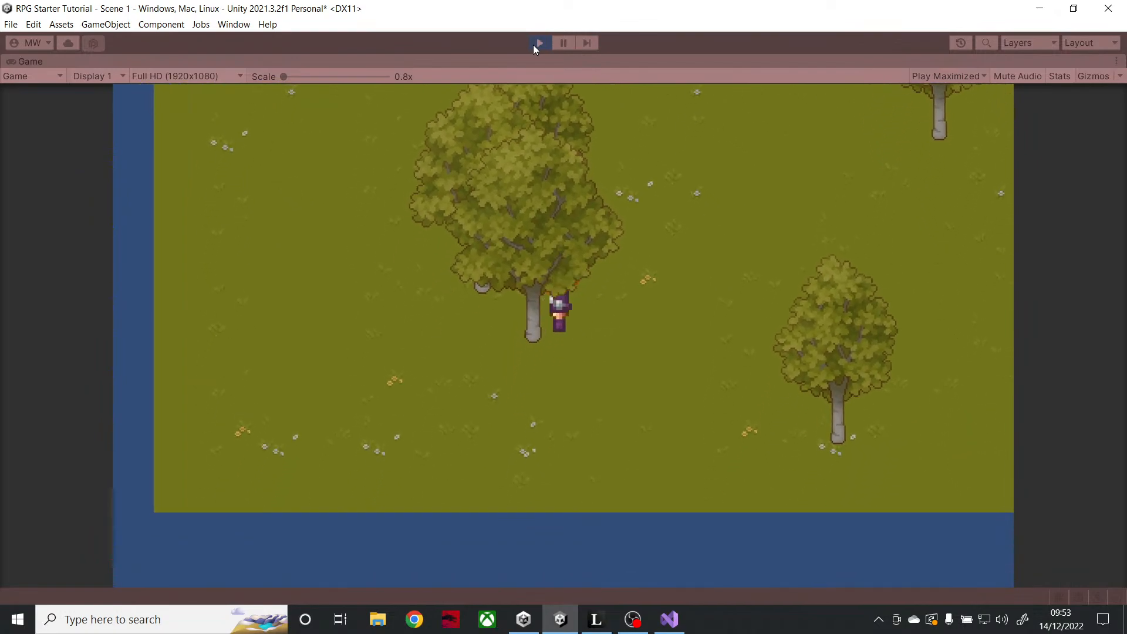
pyautogui.press('w')
pyautogui.press('a')
pyautogui.press('s')
pyautogui.press('a')
pyautogui.press('d')
pyautogui.press('a')
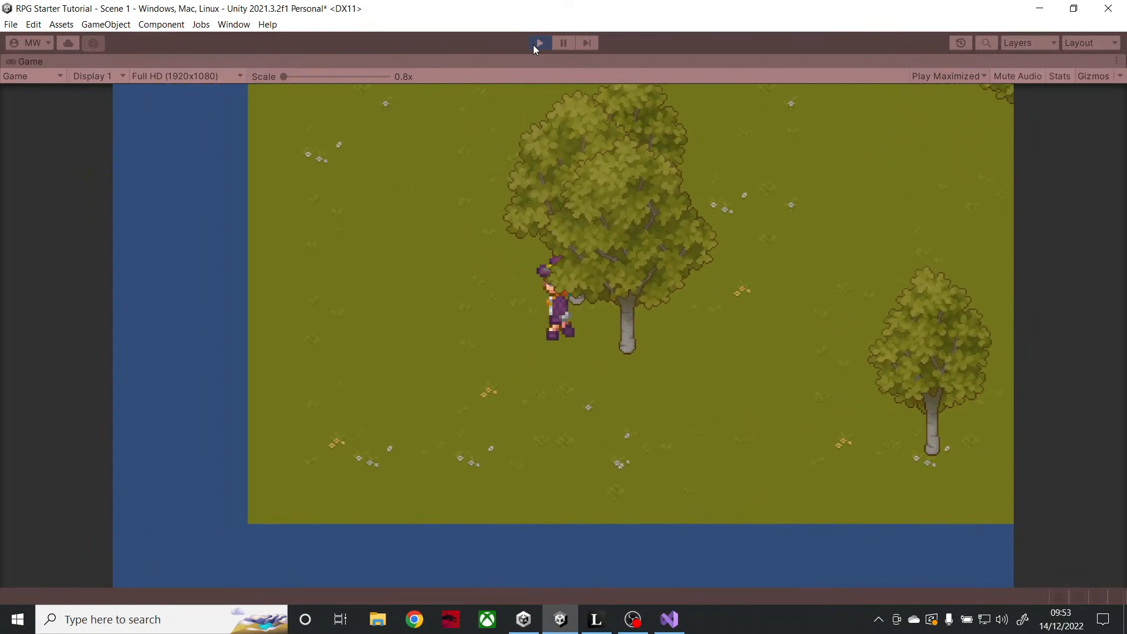
pyautogui.press('w')
pyautogui.press('d')
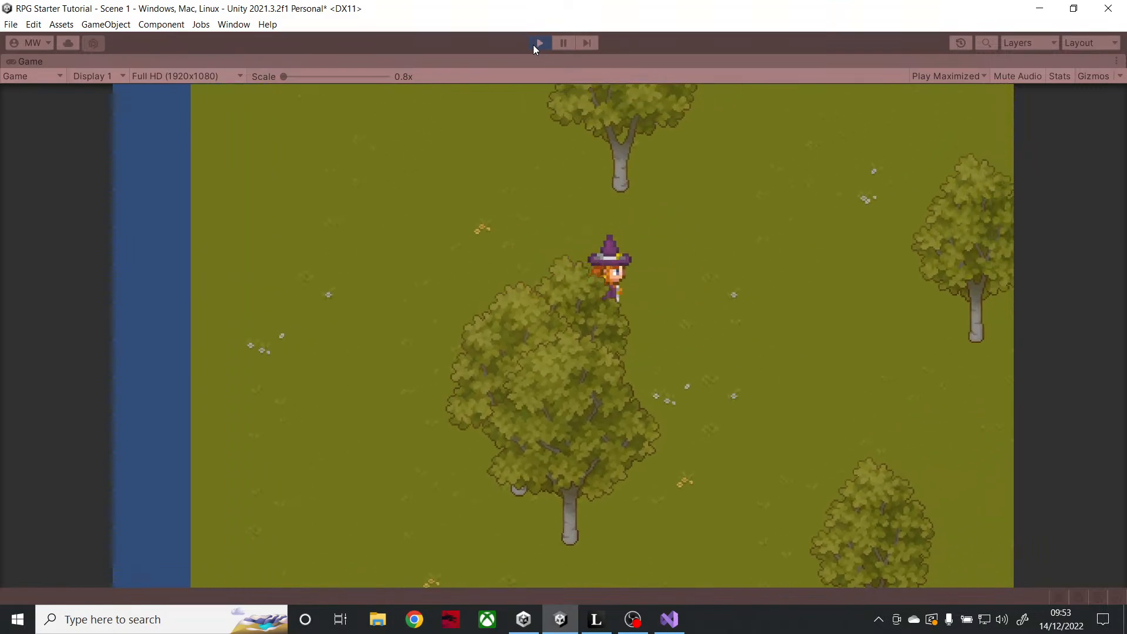
pyautogui.press('w')
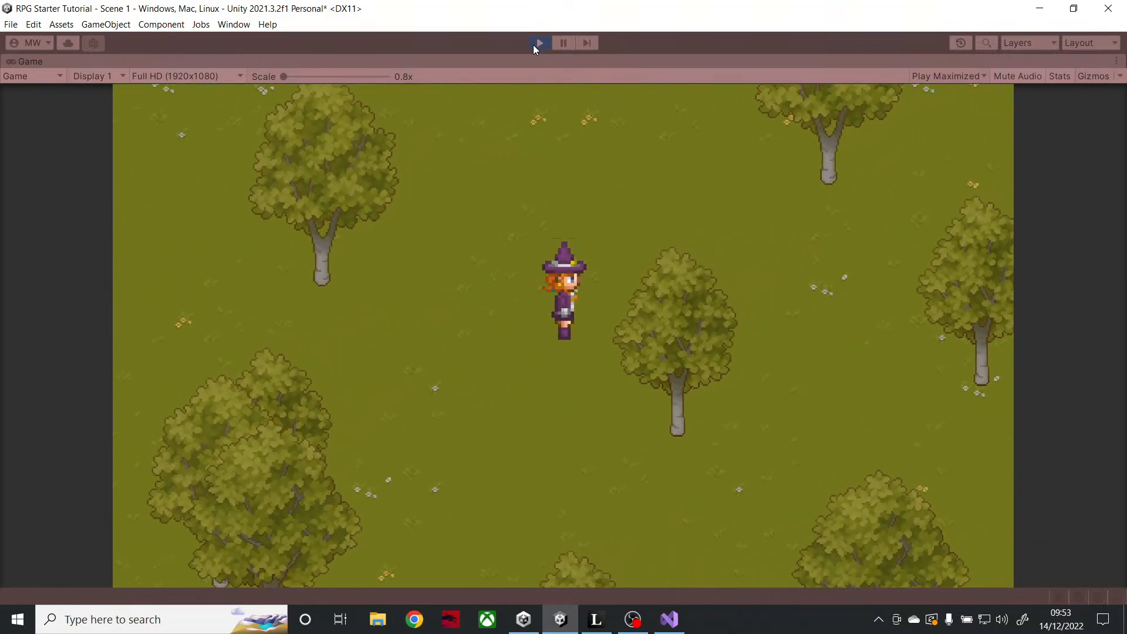
pyautogui.click(538, 43)
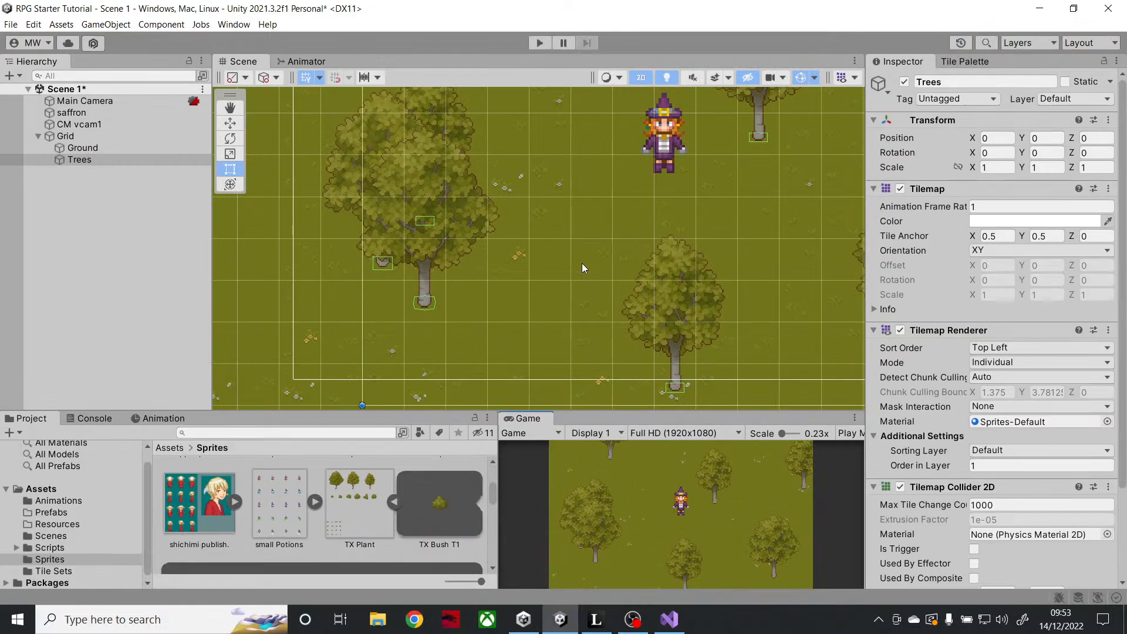
# - Collapse the Grid object, create an empty top-level object named Camera Bounds and reset its Transform
pyautogui.moveTo(583, 263); pyautogui.dragTo(529, 315, button='middle')
pyautogui.scroll(-5, 530, 315)
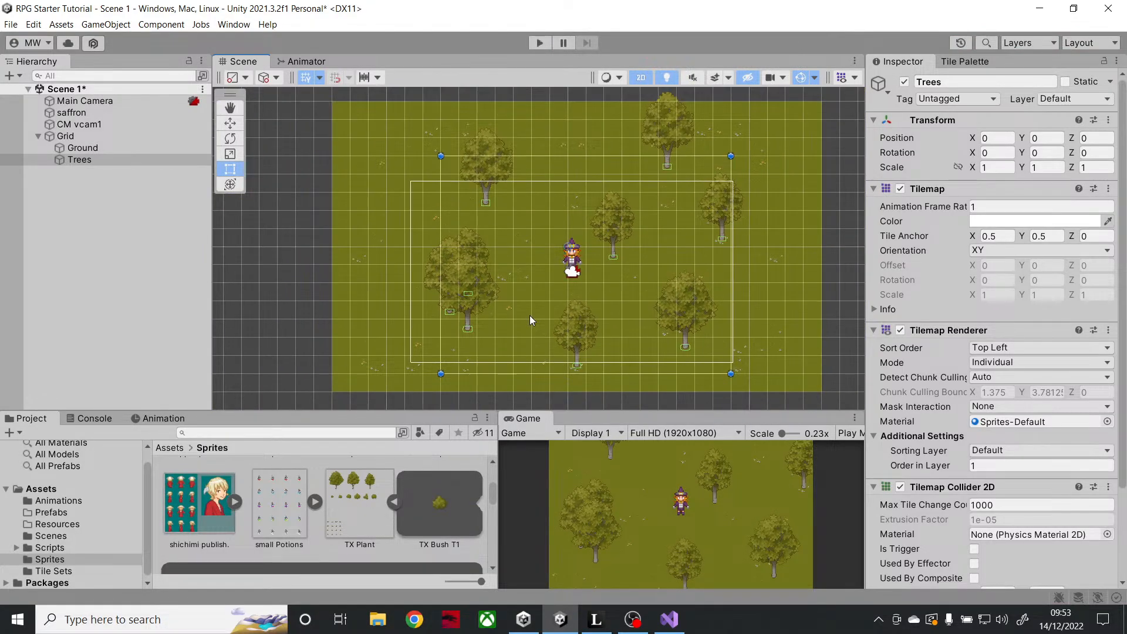
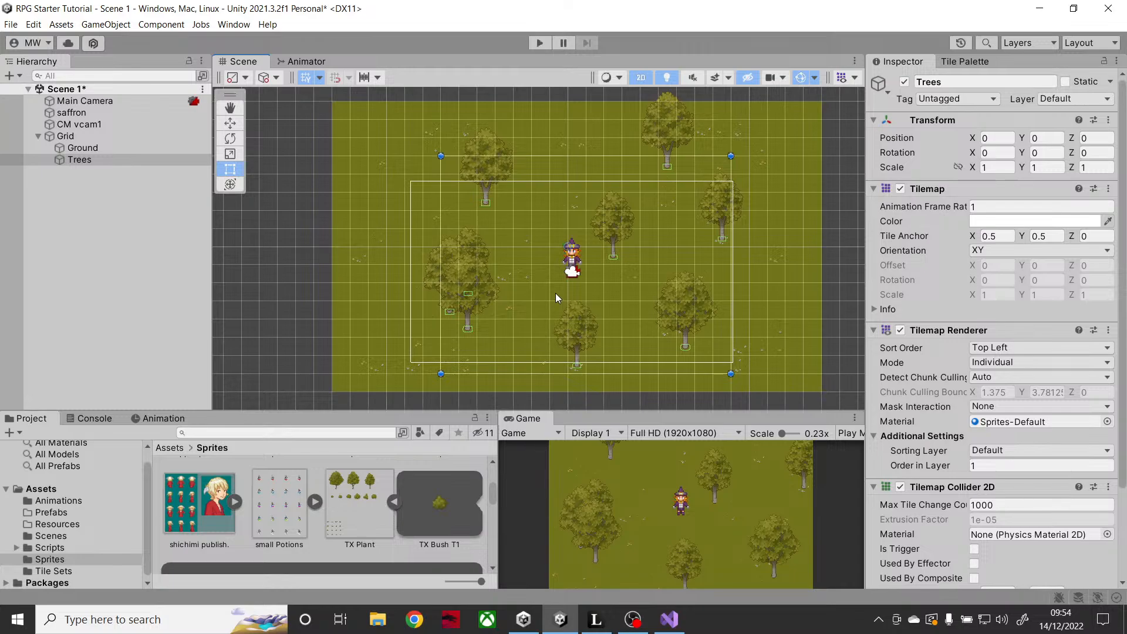
pyautogui.moveTo(611, 277)
pyautogui.mouseDown(button='middle')
pyautogui.moveTo(579, 281)
pyautogui.moveTo(576, 272)
pyautogui.moveTo(574, 320)
pyautogui.moveTo(586, 276)
pyautogui.mouseUp(button='middle')
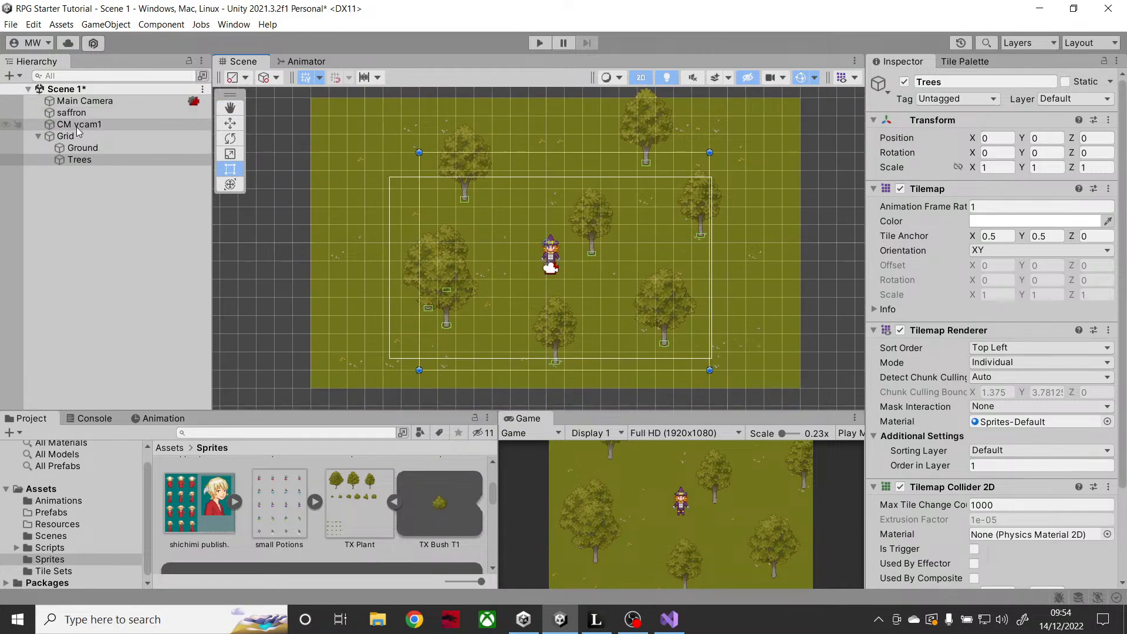
pyautogui.click(39, 135)
pyautogui.click(82, 195)
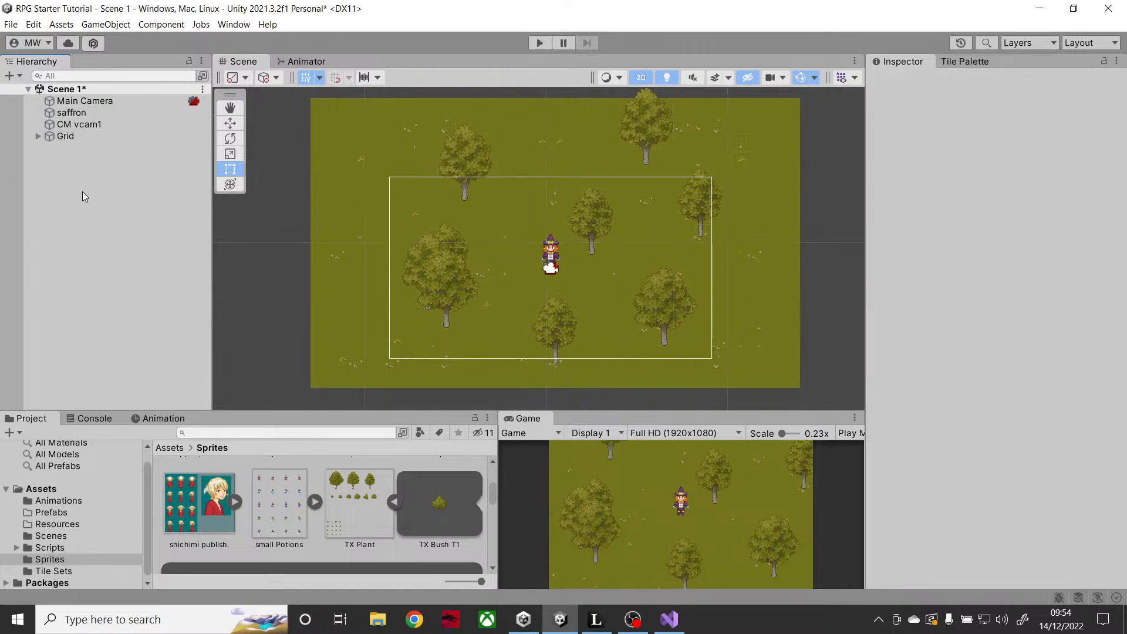
pyautogui.rightClick(82, 192)
pyautogui.click(130, 344)
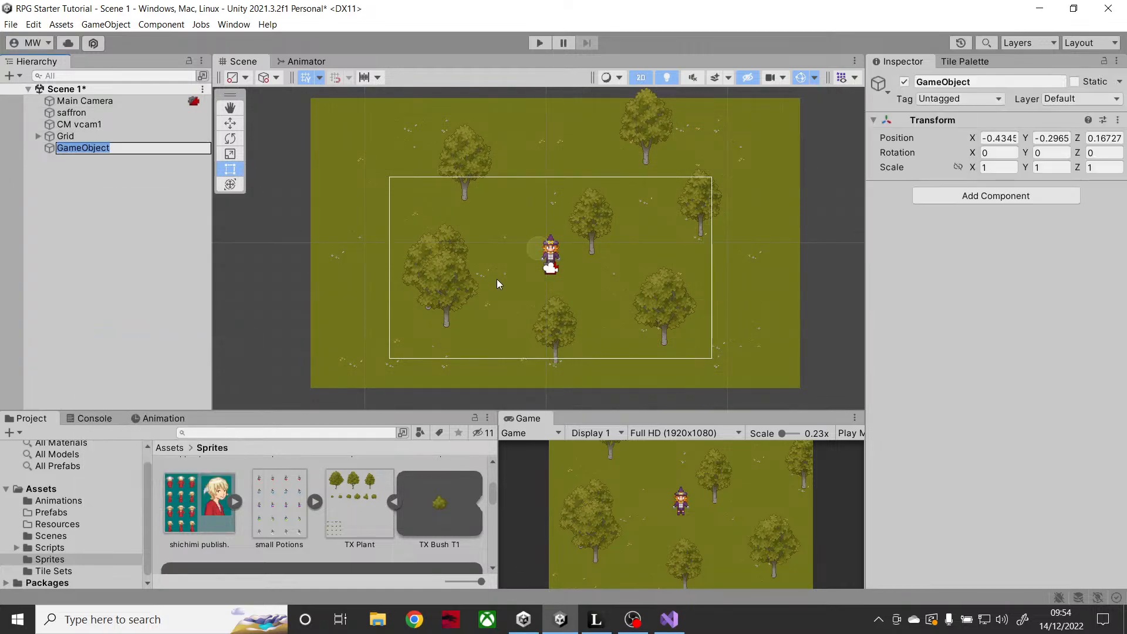
pyautogui.write('Co')
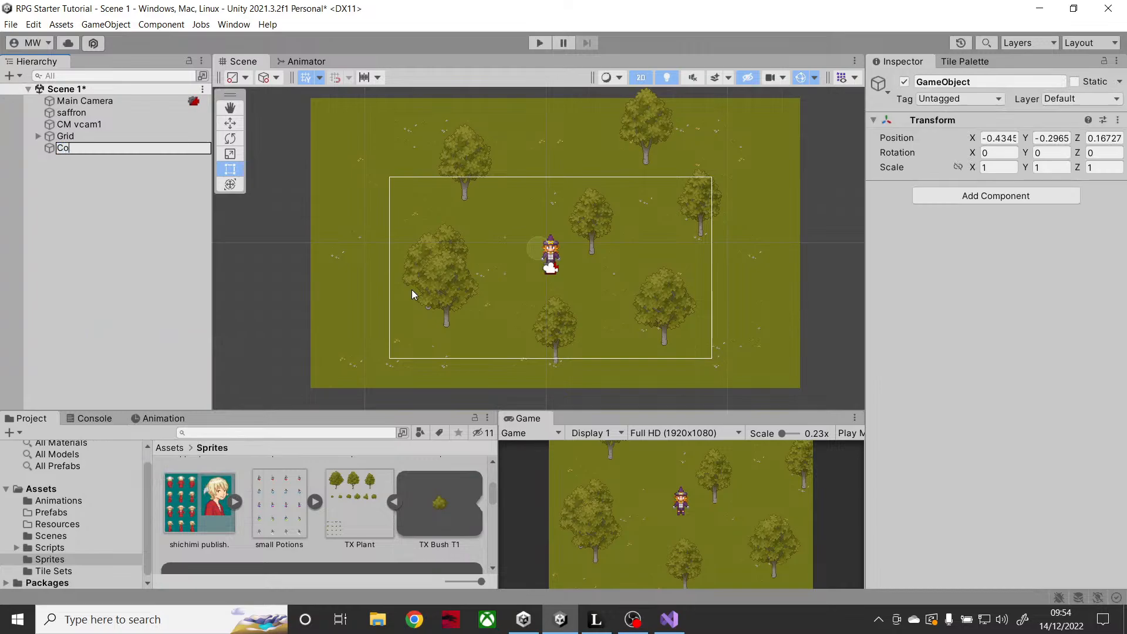
pyautogui.write('mera Bounds')
pyautogui.press('Return')
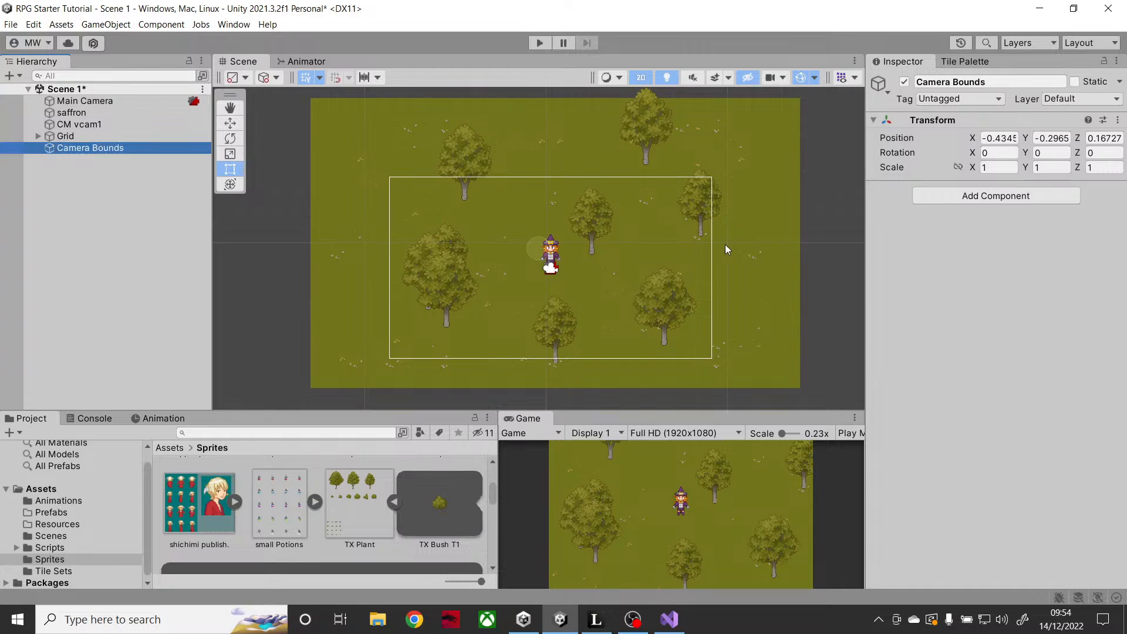
pyautogui.rightClick(957, 122)
pyautogui.click(975, 130)
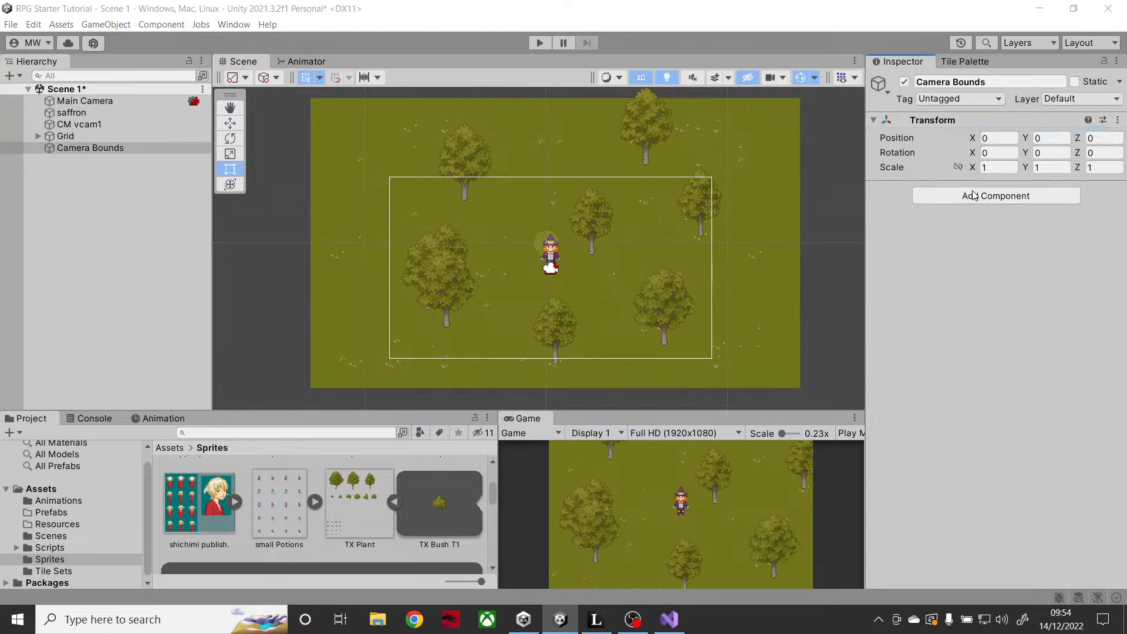
# - Add a Polygon Collider 2D to Camera Bounds and make it a trigger
pyautogui.click(973, 195)
pyautogui.write('poly')
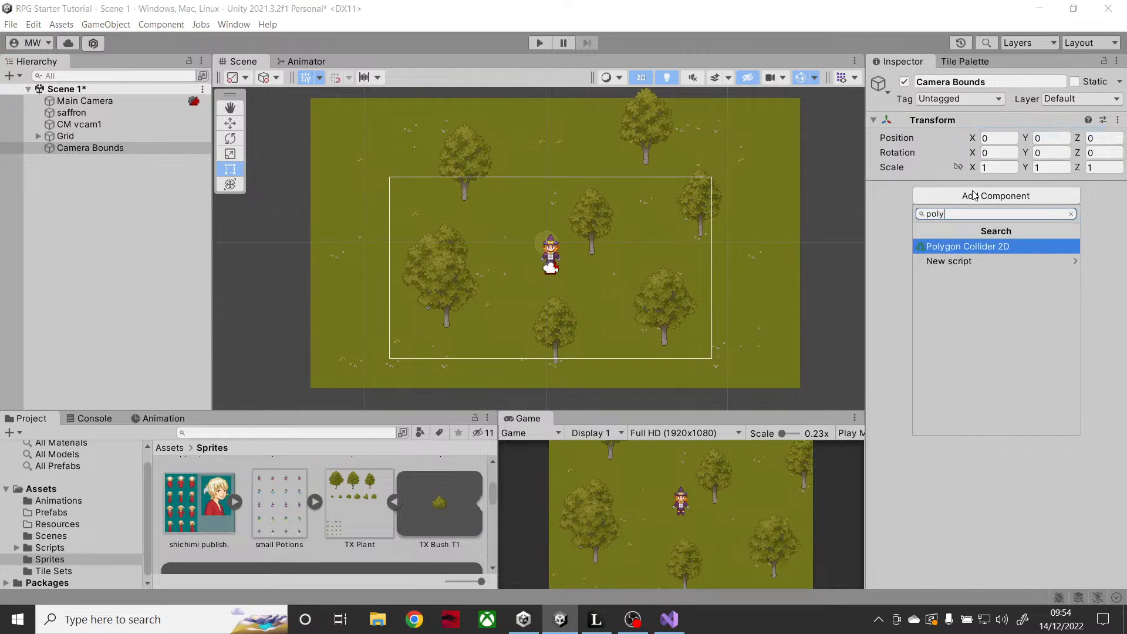
pyautogui.press('Return')
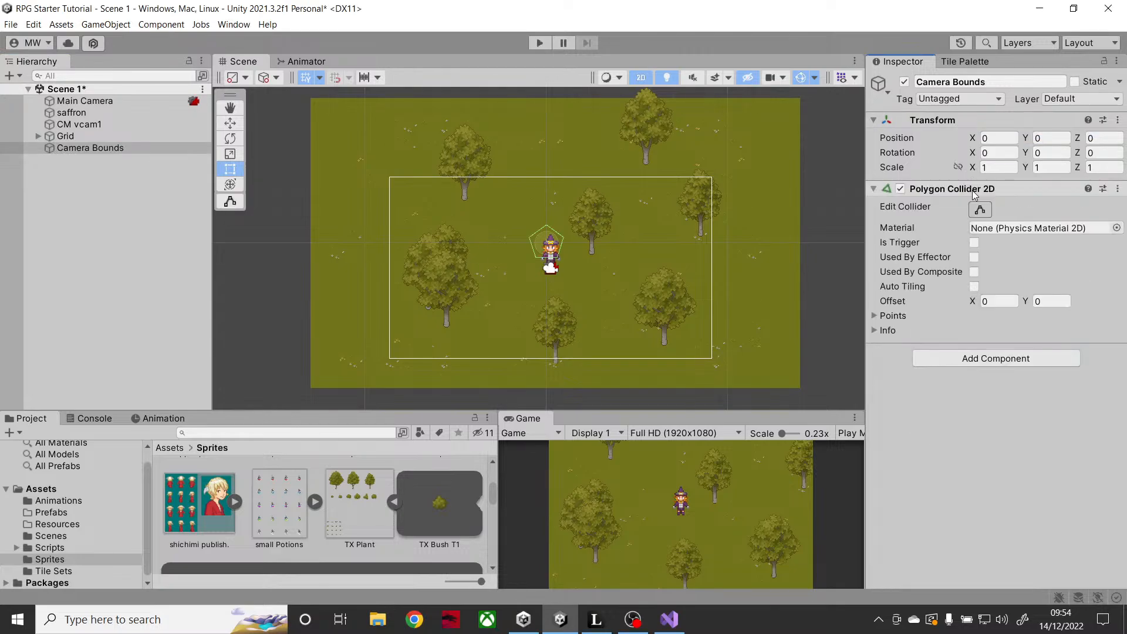
pyautogui.click(974, 243)
# - Reshape the Camera Bounds polygon collider into a rectangle by moving its points to the four corners of the grass map
pyautogui.click(980, 210)
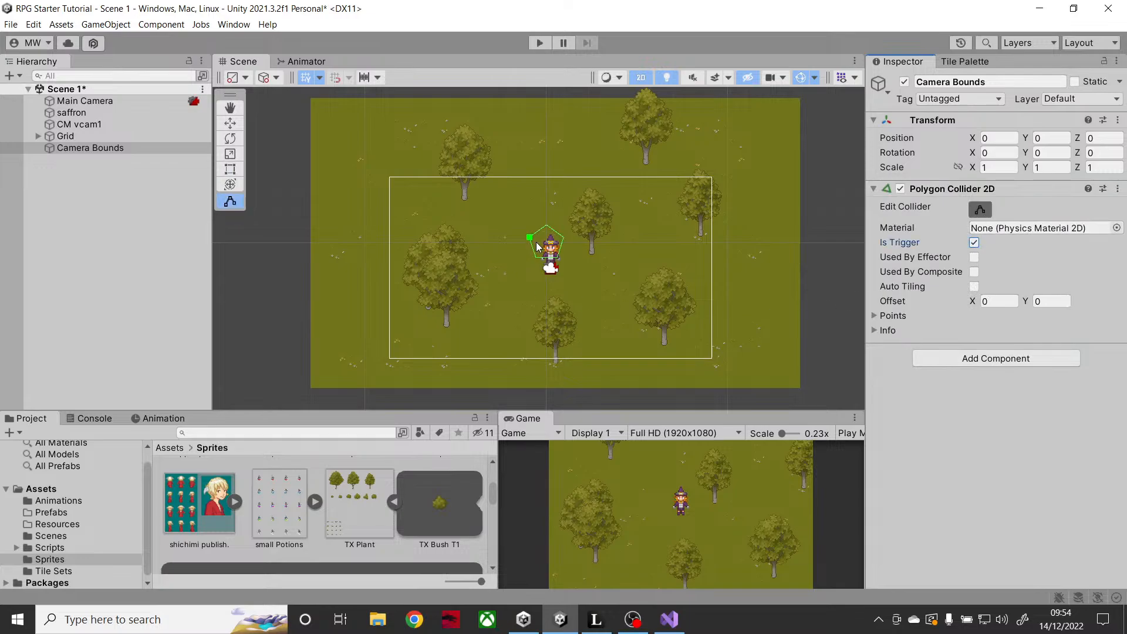
pyautogui.moveTo(538, 247); pyautogui.dragTo(316, 107)
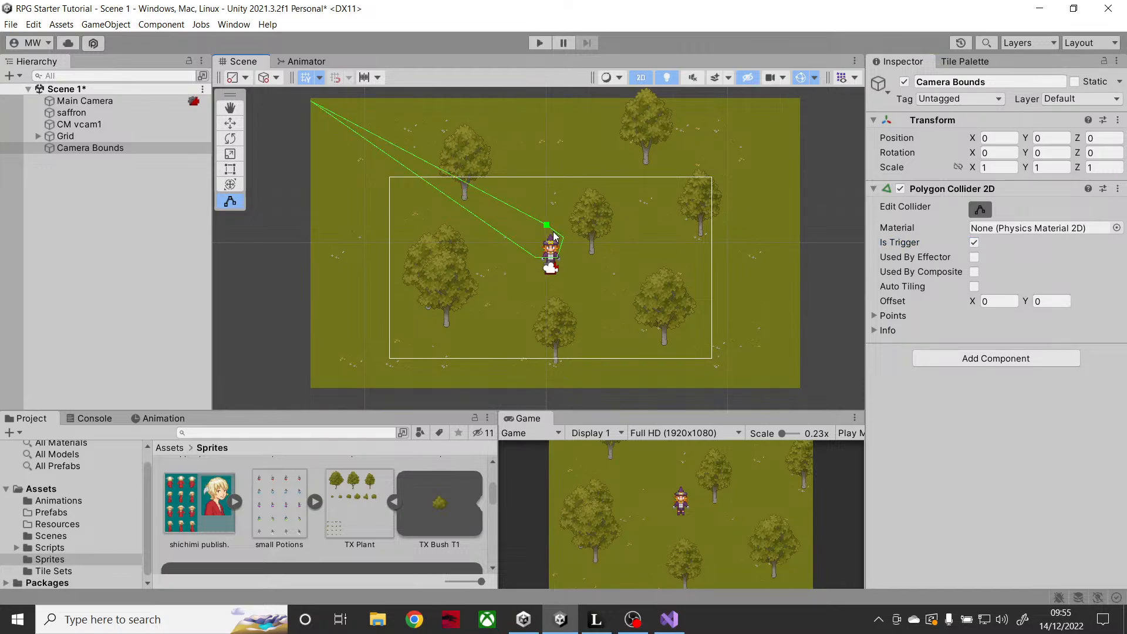
pyautogui.moveTo(703, 179); pyautogui.dragTo(807, 102)
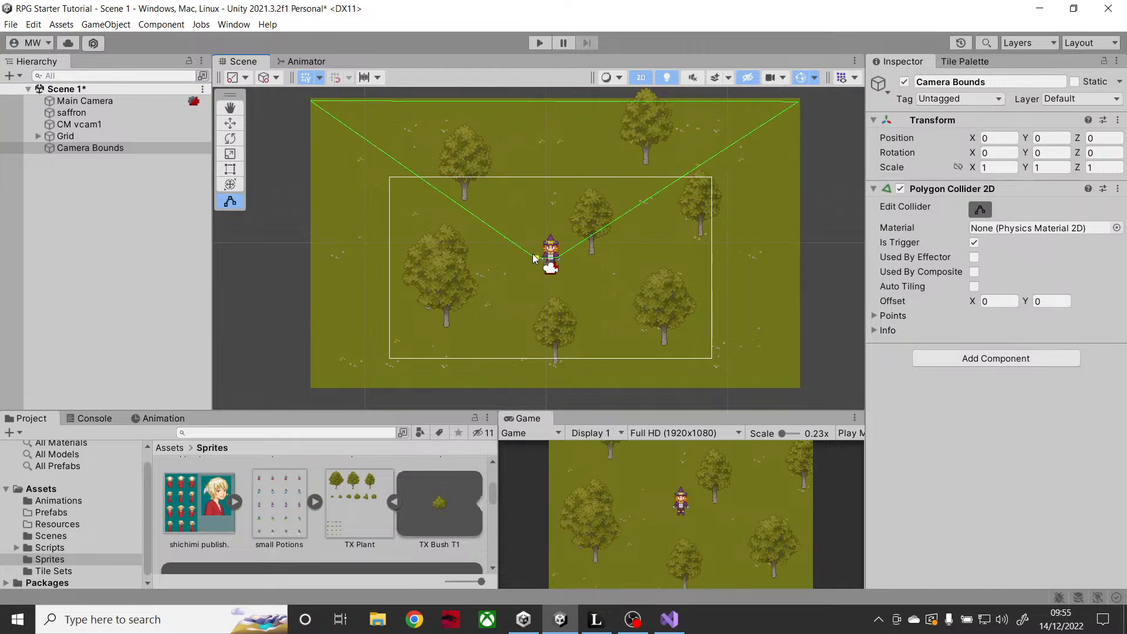
pyautogui.moveTo(534, 257); pyautogui.dragTo(311, 388)
pyautogui.moveTo(557, 263); pyautogui.dragTo(799, 386)
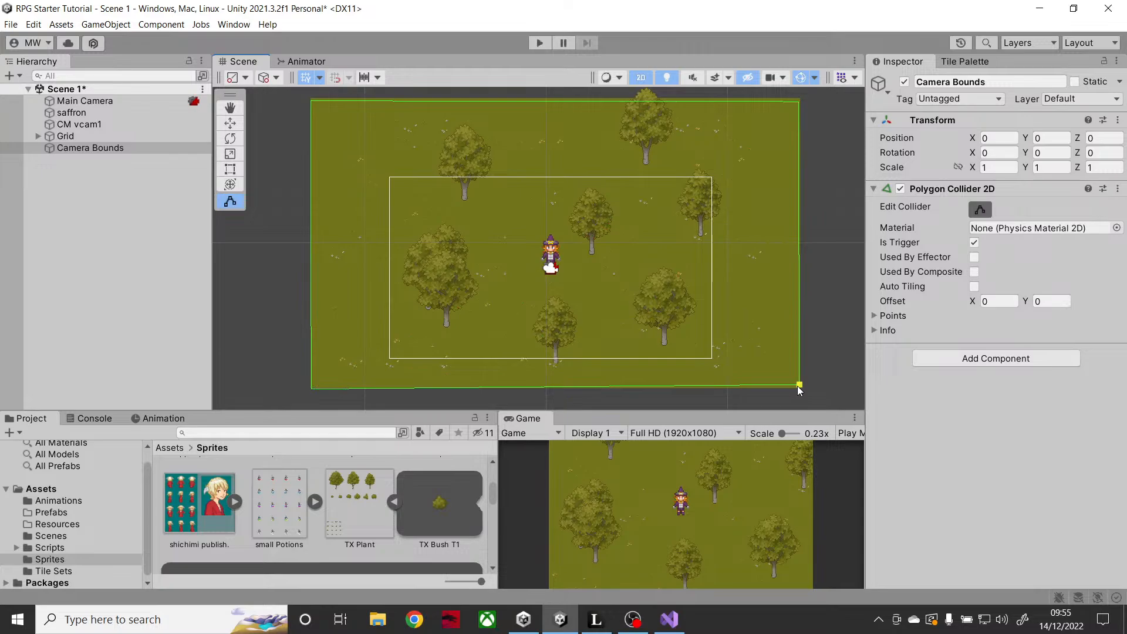
# - Run the game, walk the character past the map's upper edge to check the unconfined camera, and stop the game
pyautogui.click(74, 125)
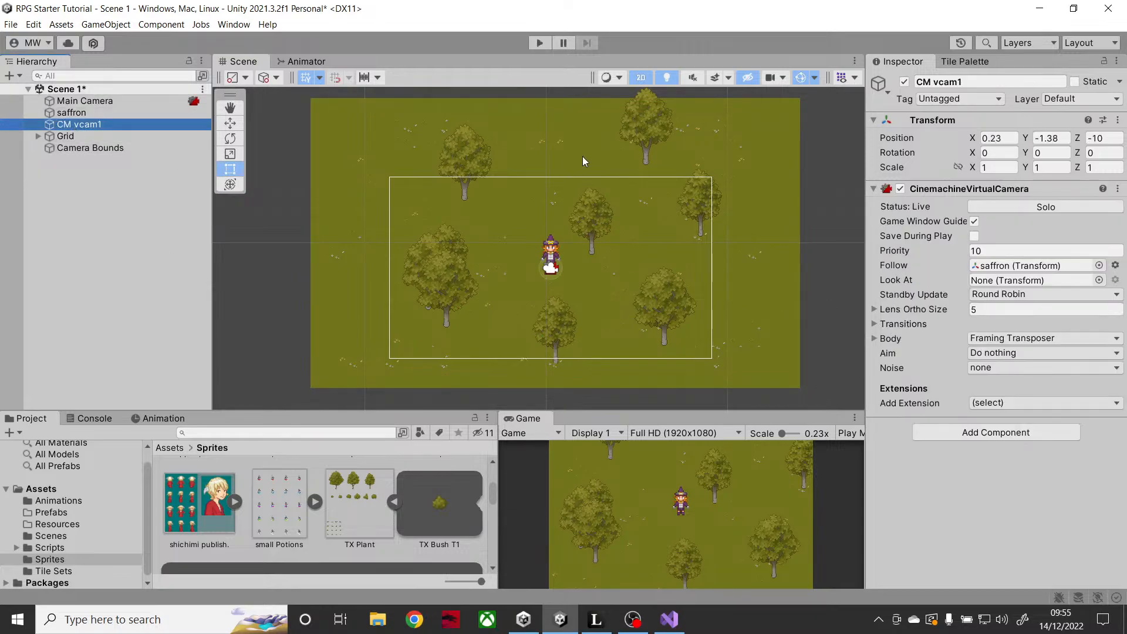
pyautogui.click(540, 44)
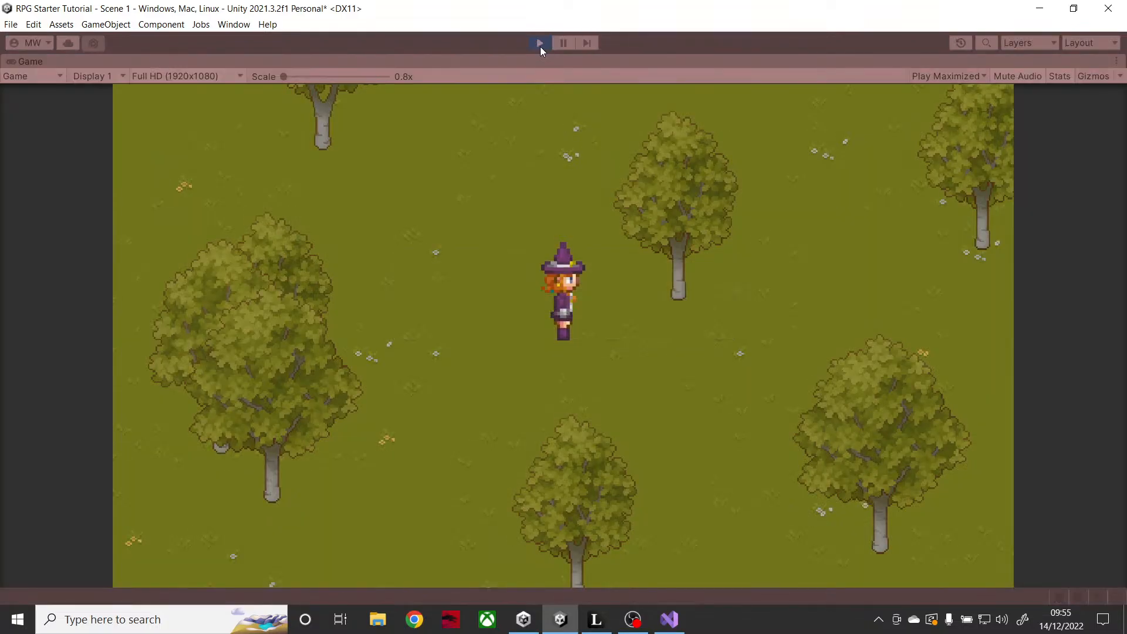
pyautogui.press('Up')
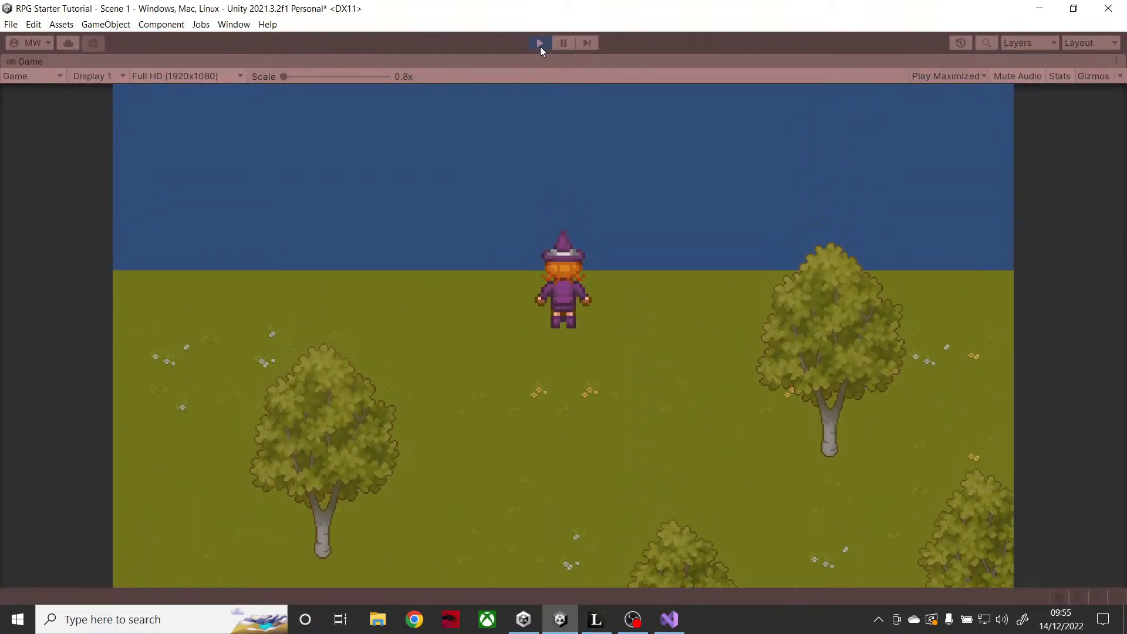
pyautogui.press('Up')
pyautogui.press('Down')
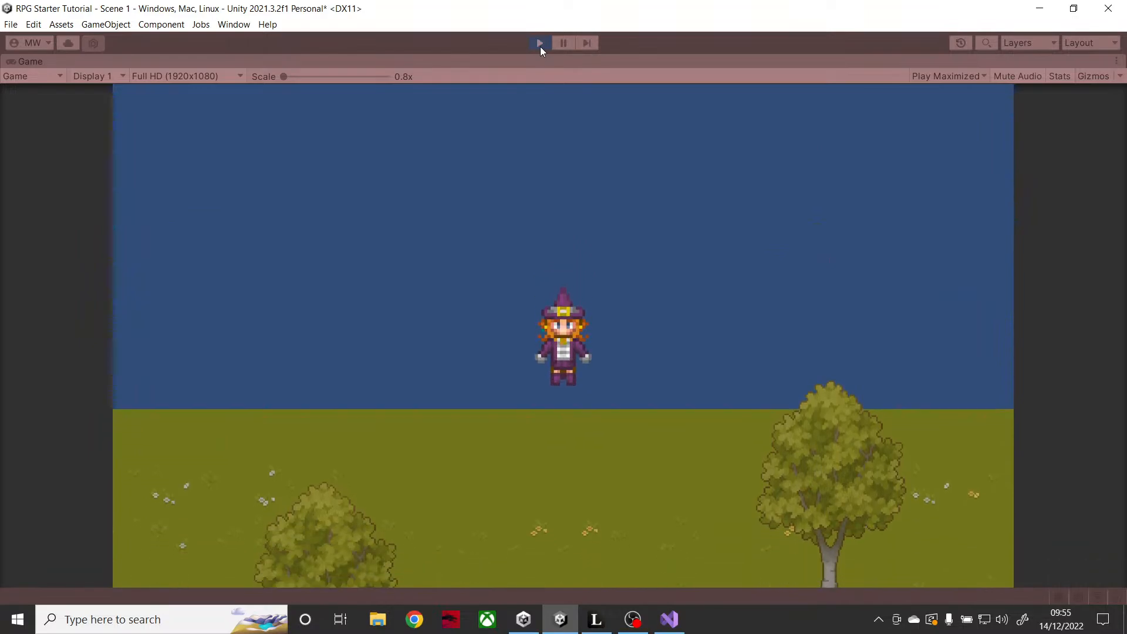
pyautogui.click(541, 44)
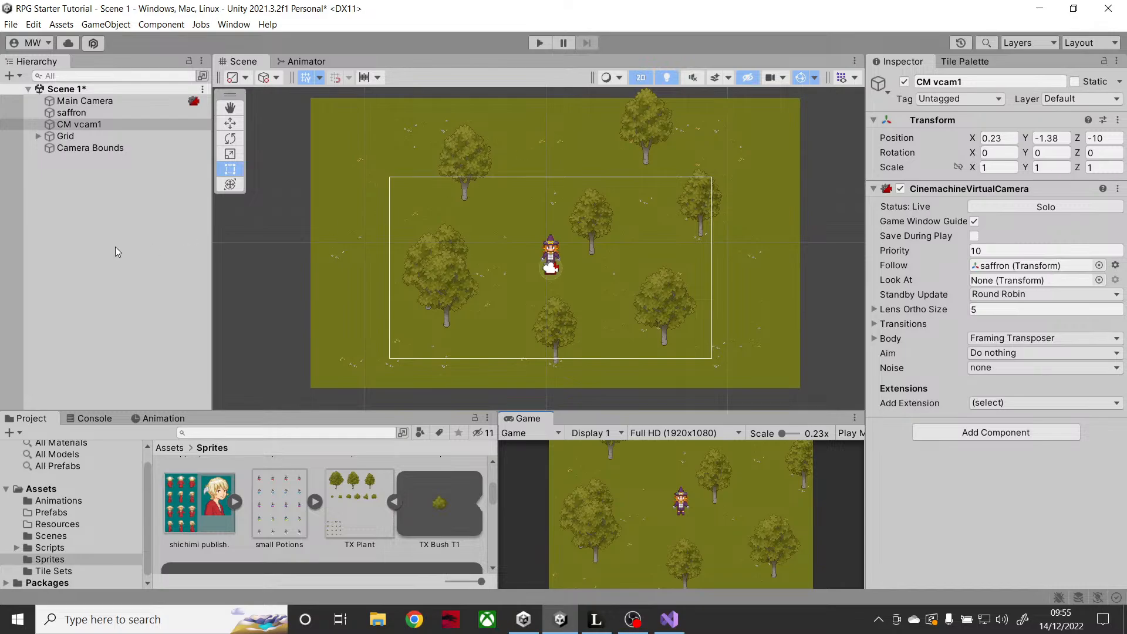
# - Add the CinemachineConfiner2D extension to CM vcam1 and assign Camera Bounds as its Bounding Shape 2D
pyautogui.click(101, 147)
pyautogui.click(99, 112)
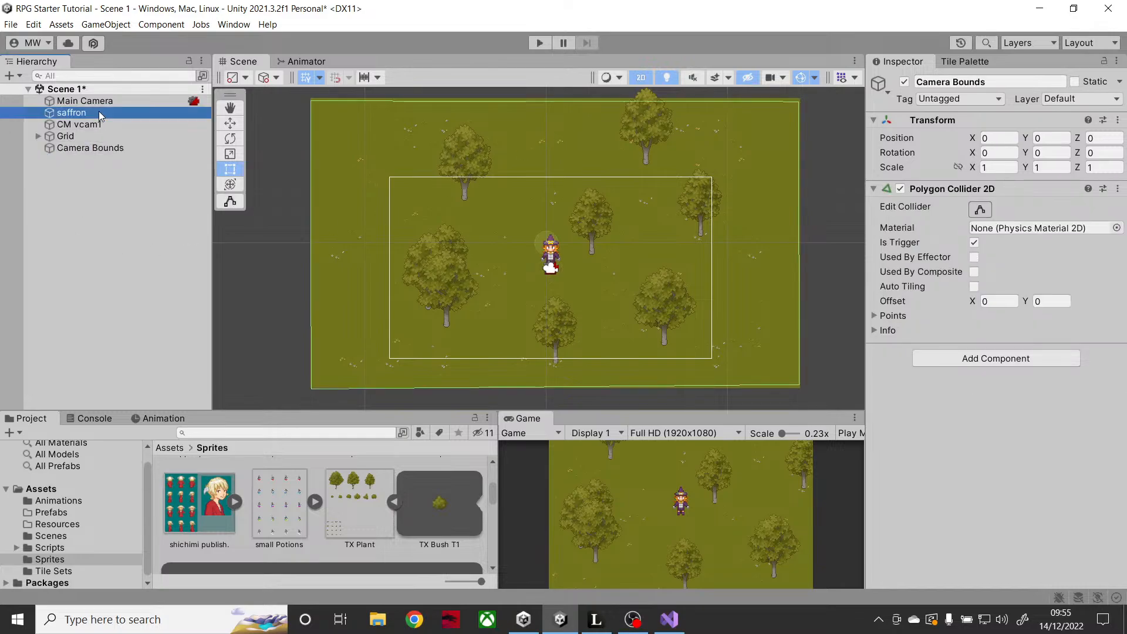
pyautogui.click(96, 124)
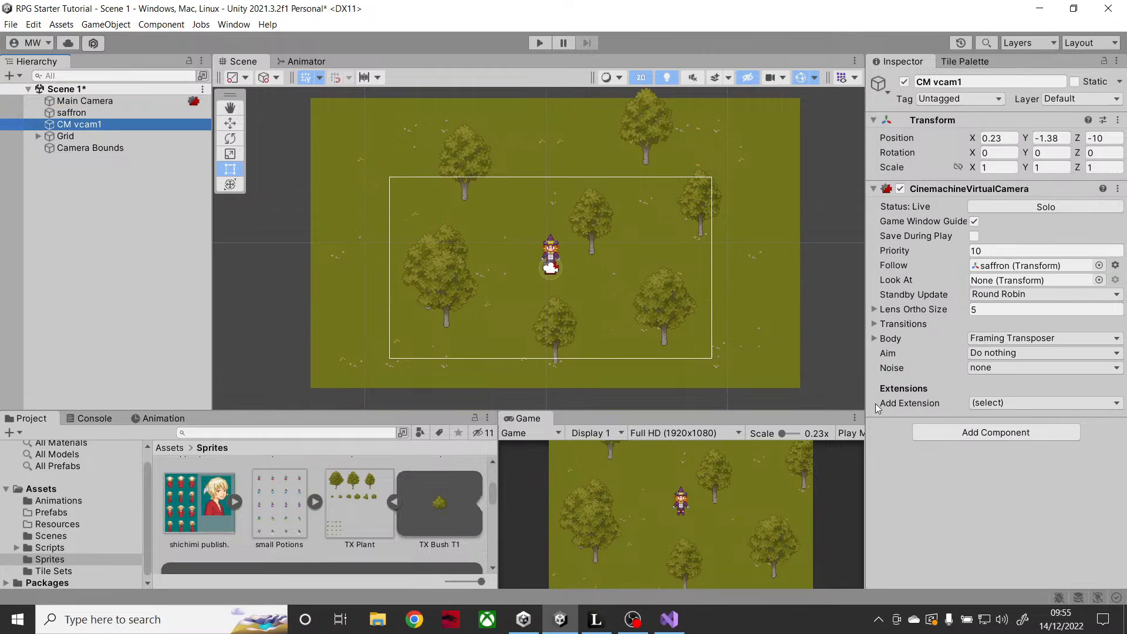
pyautogui.click(1012, 404)
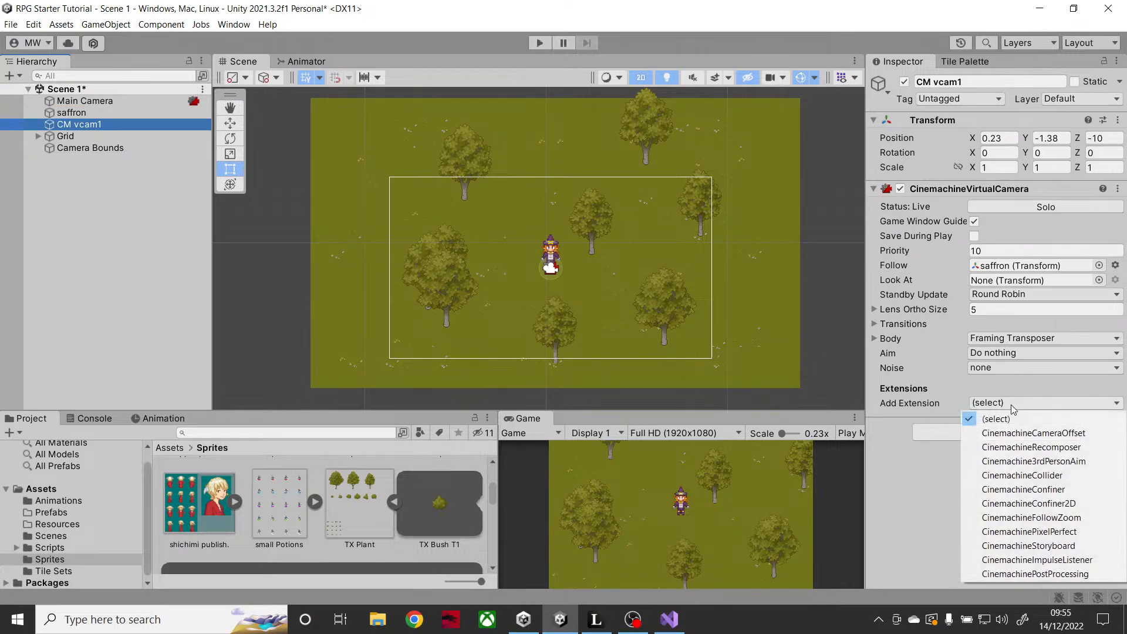
pyautogui.click(1054, 504)
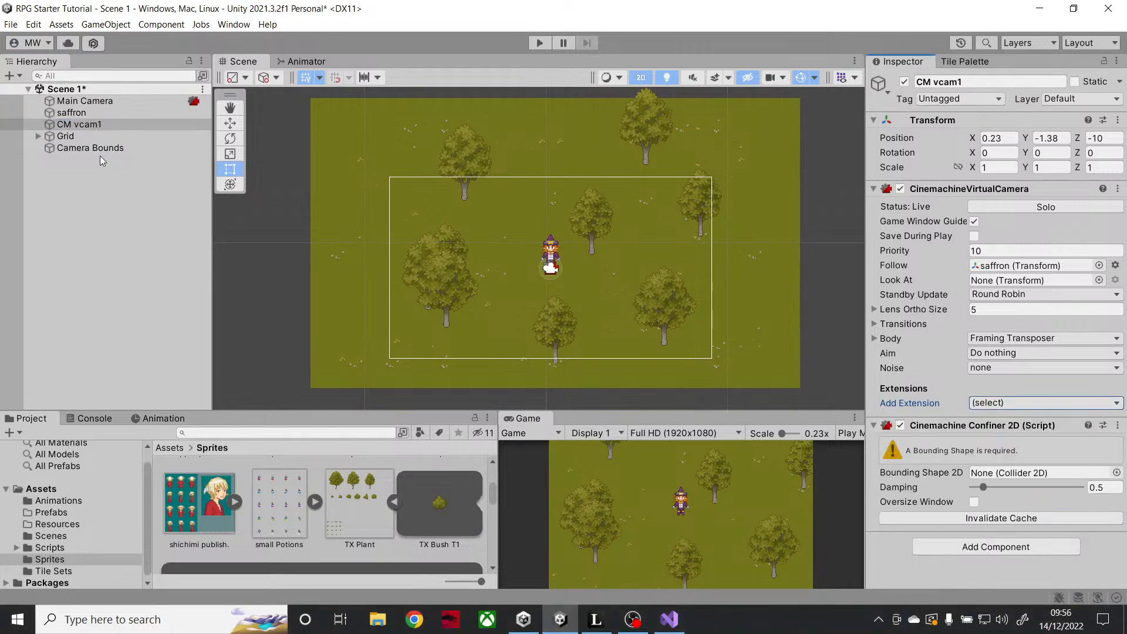
pyautogui.moveTo(88, 148); pyautogui.dragTo(1035, 475)
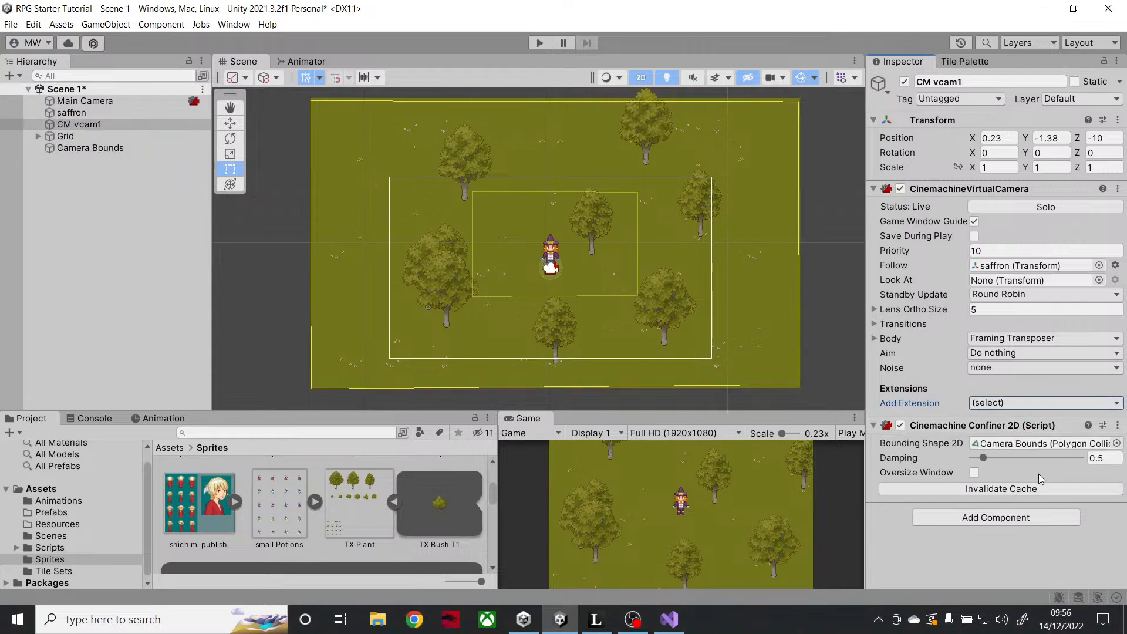
# - Run the game and walk the character to the map's upper and left edges to test the camera confinement
pyautogui.click(540, 43)
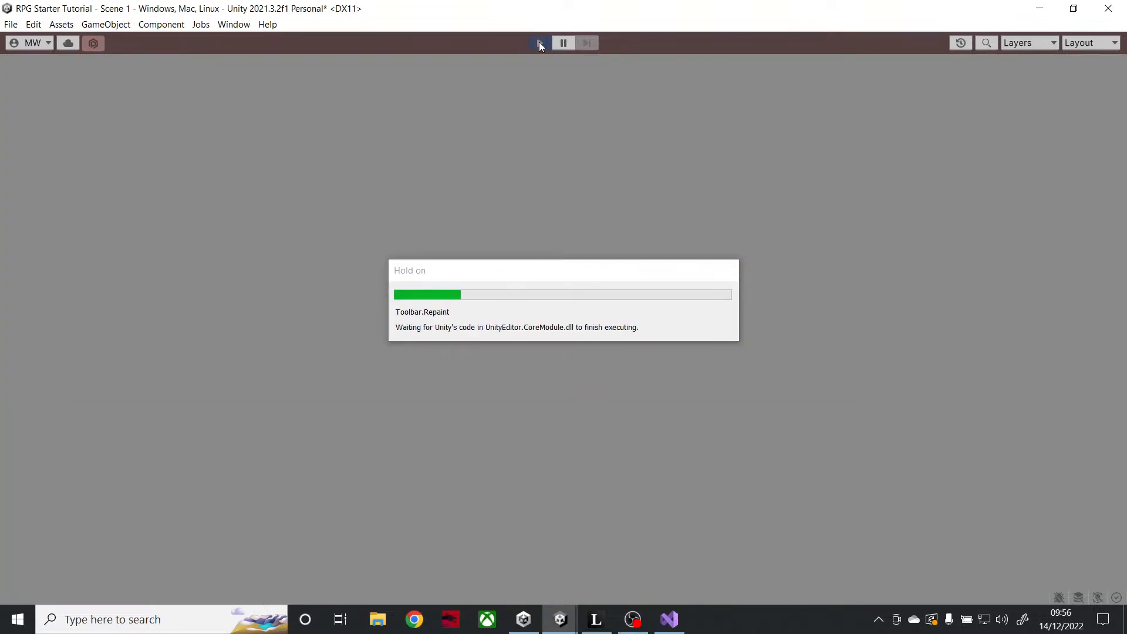
pyautogui.press('Up')
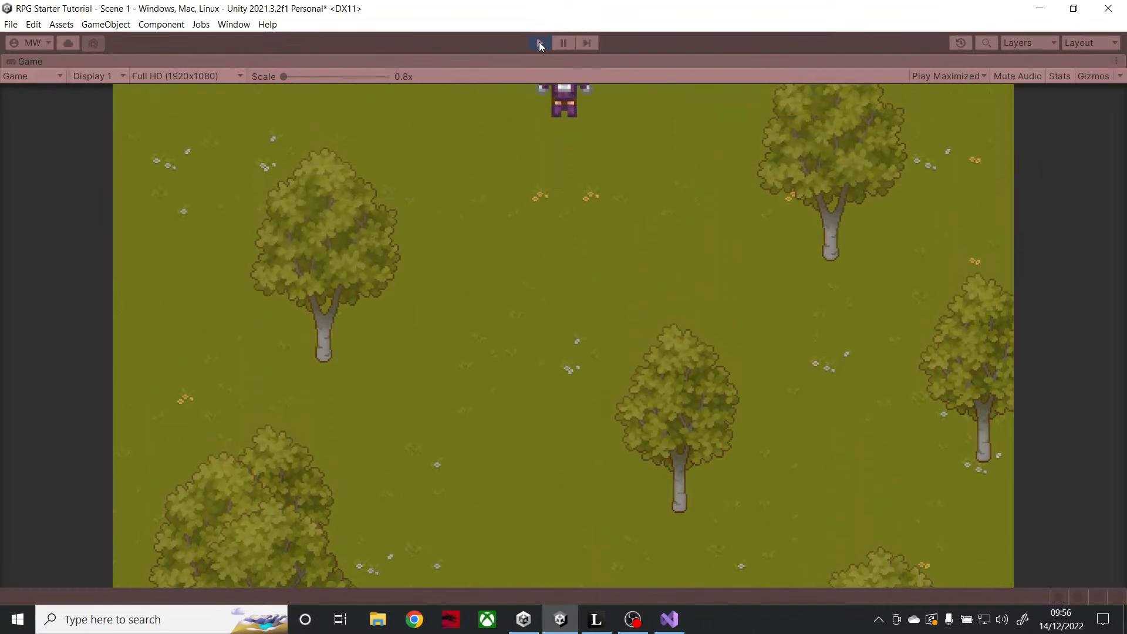
pyautogui.press('Down')
pyautogui.press('Left')
pyautogui.press('Up')
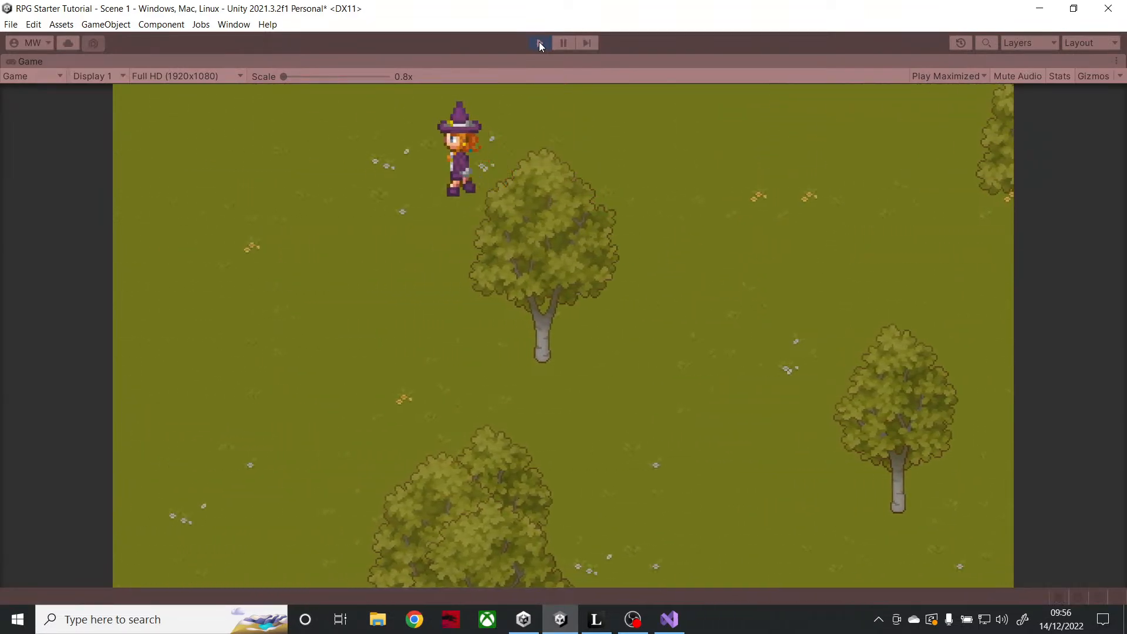
pyautogui.press('Left')
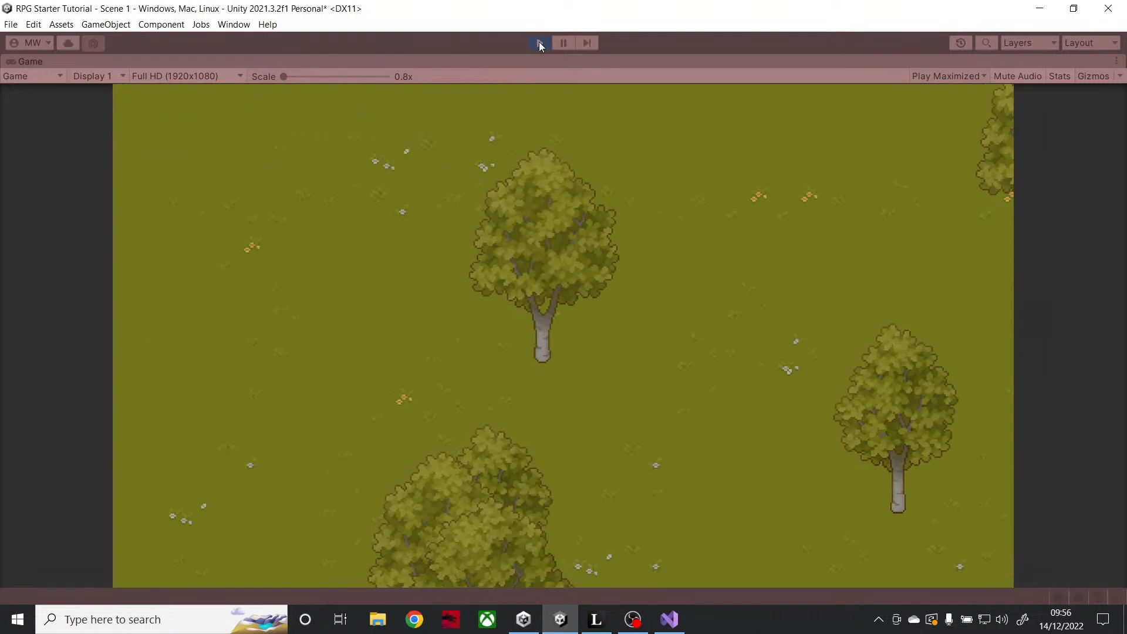
# - Walk the character to the map's lower-right area and back towards the centre to test the camera limits there
pyautogui.press('Right')
pyautogui.press('Down')
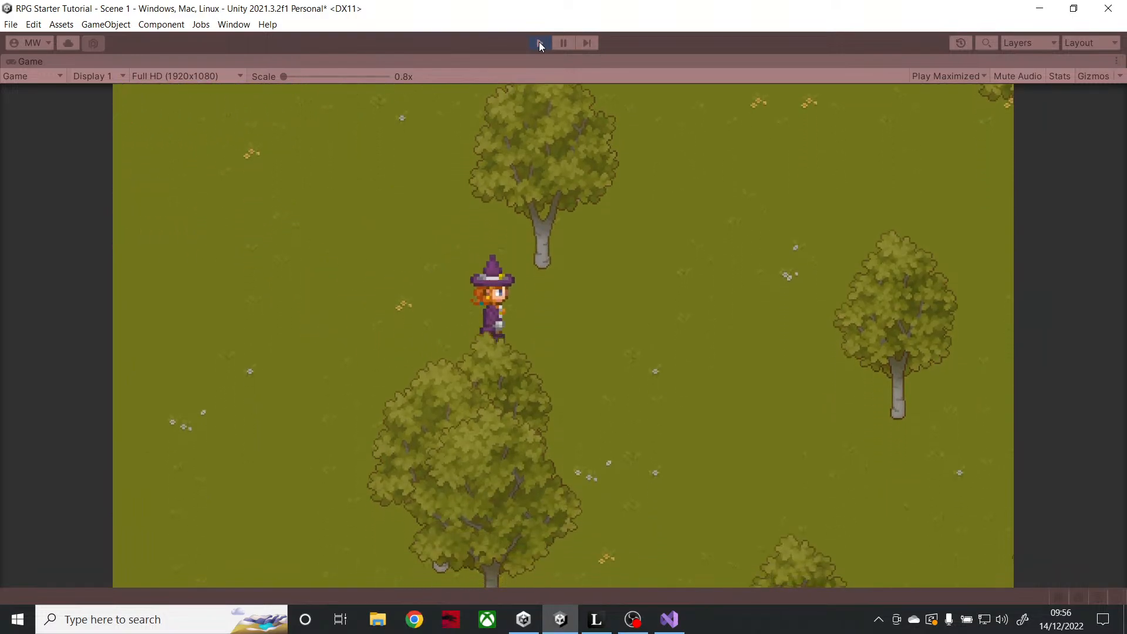
pyautogui.press('Right')
pyautogui.press('Down')
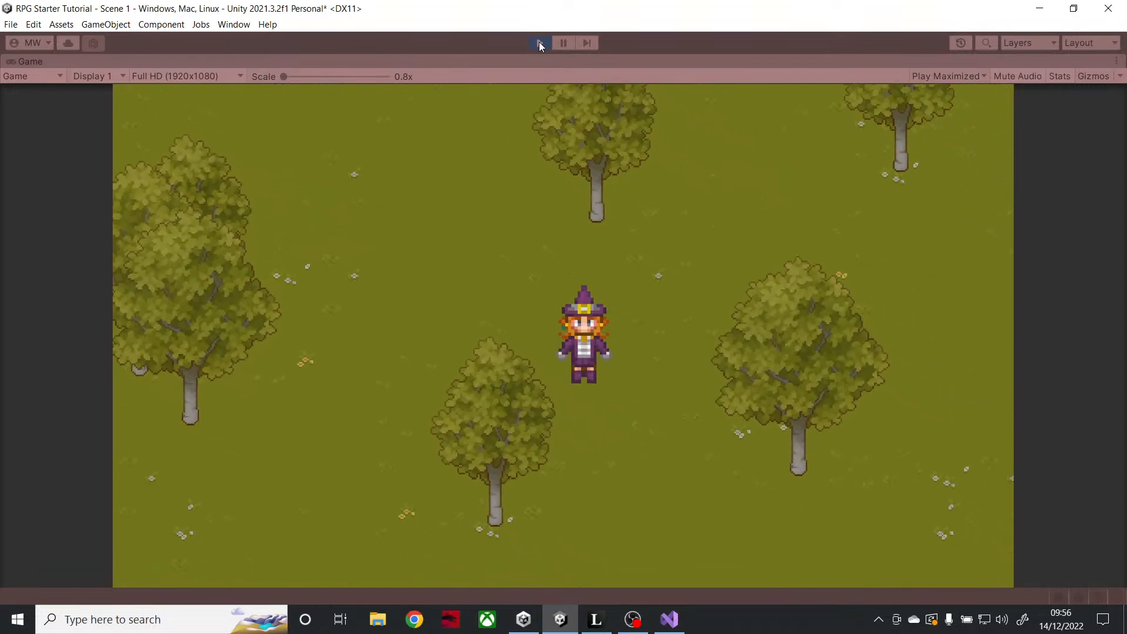
pyautogui.press('Down')
pyautogui.press('Right')
pyautogui.press('Down')
pyautogui.press('Up')
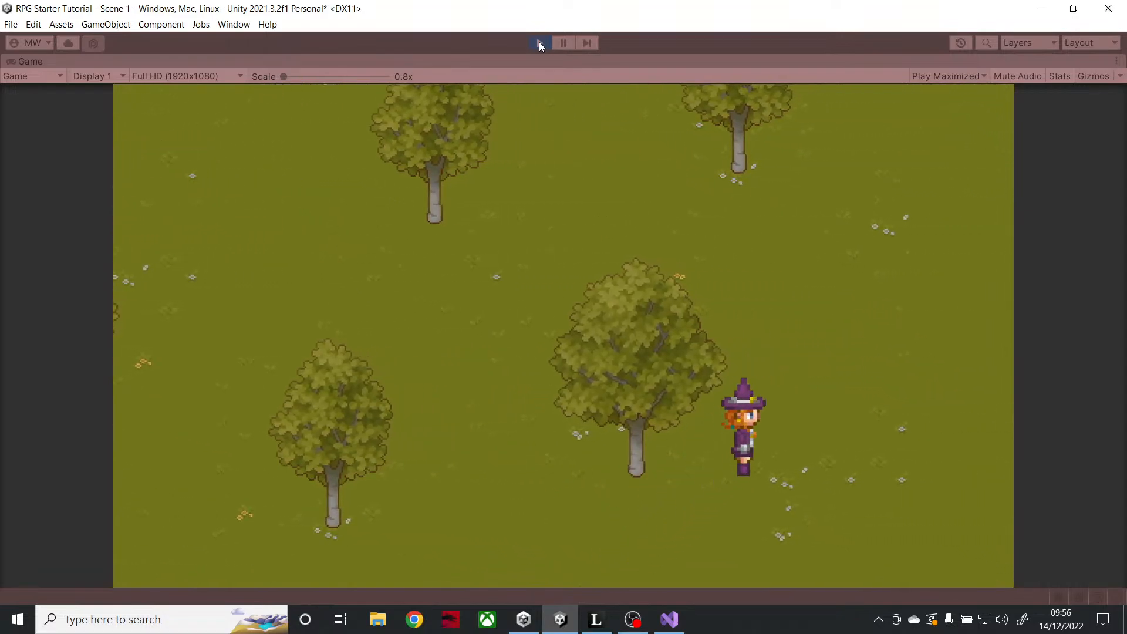
pyautogui.press('Up')
pyautogui.press('Left')
pyautogui.press('Up')
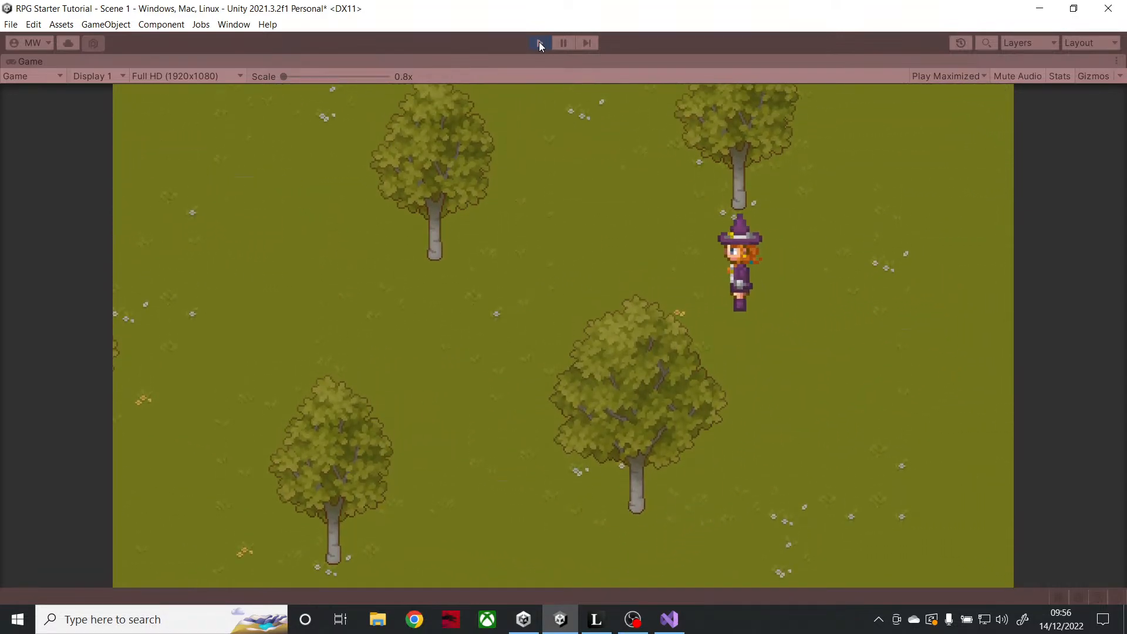
pyautogui.press('Left')
pyautogui.press('Up')
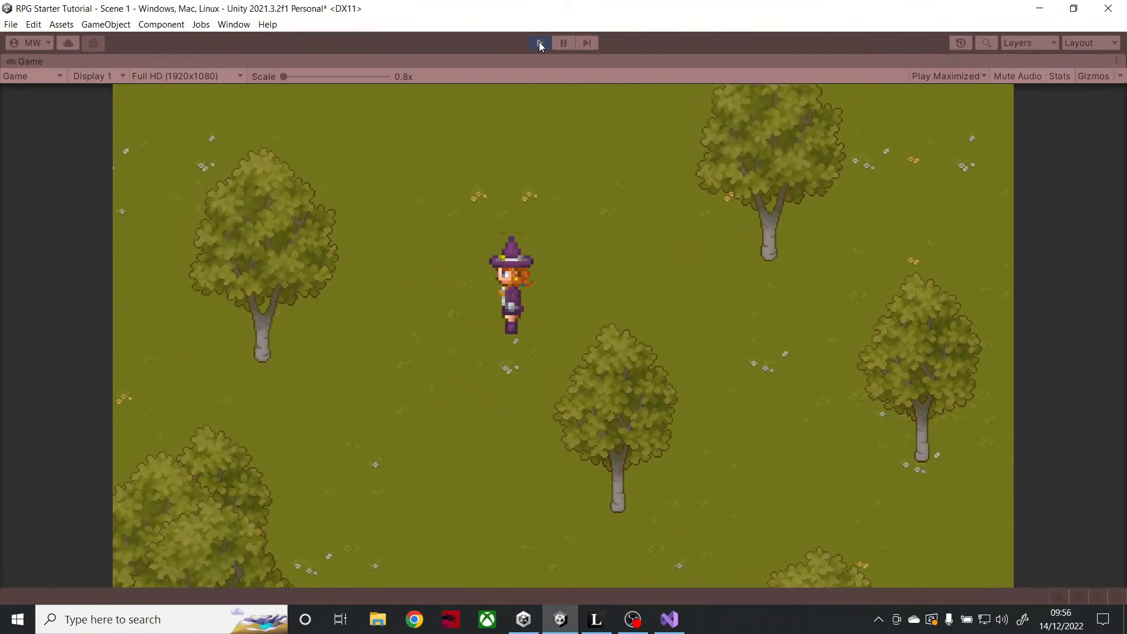
pyautogui.press('Down')
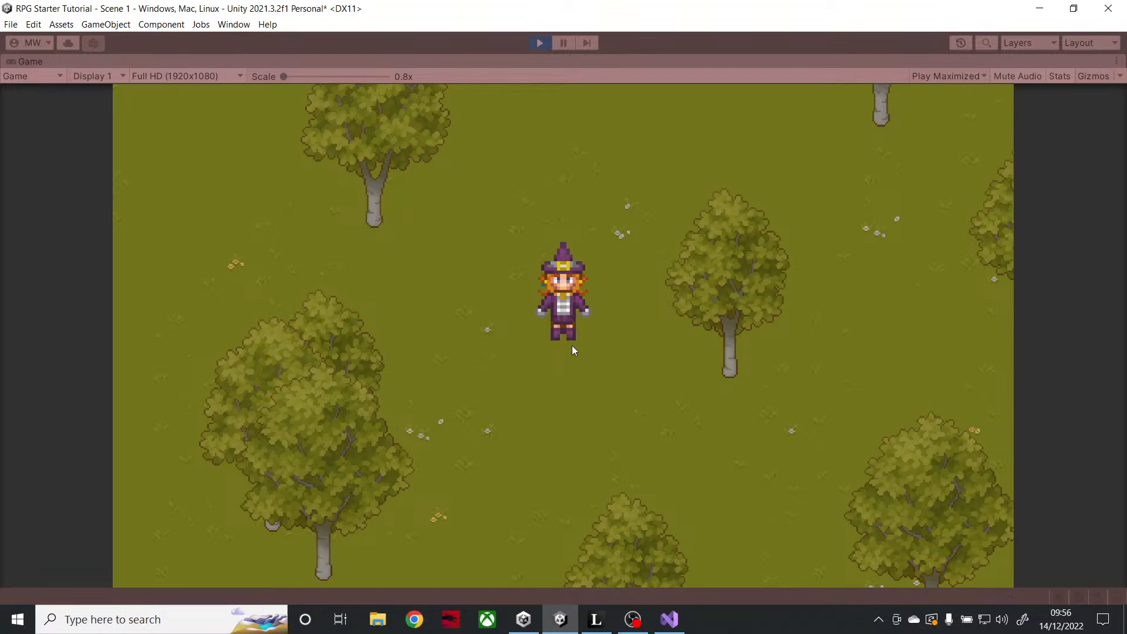
# - Walk the character towards the left edge and back past the tree cluster to recheck the camera confinement, and stop the game
pyautogui.press('Left')
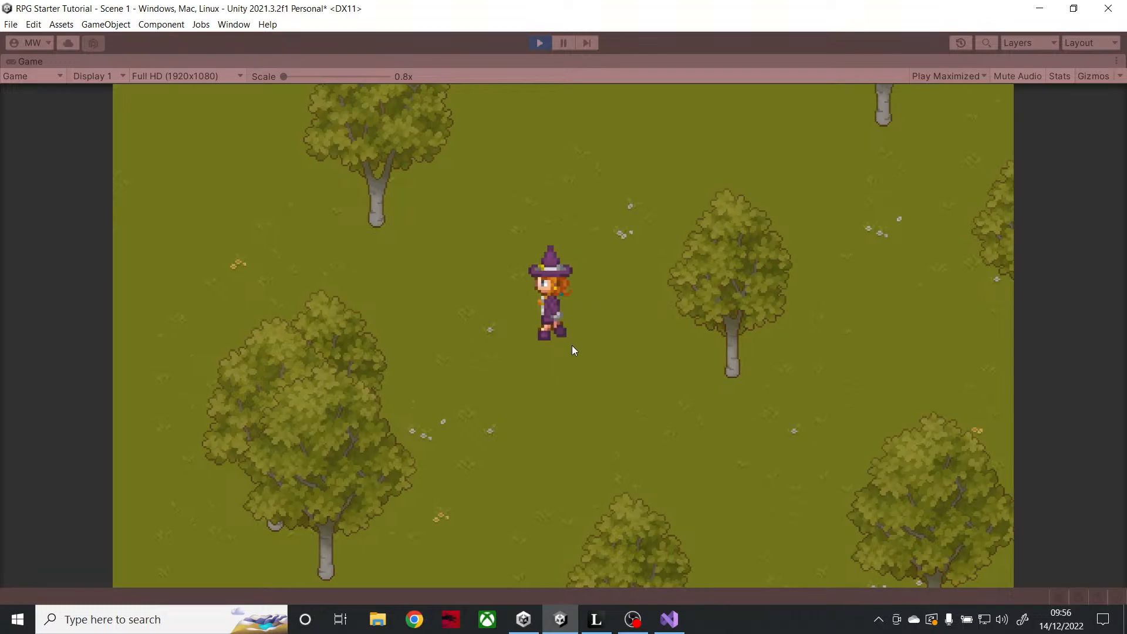
pyautogui.press('Left')
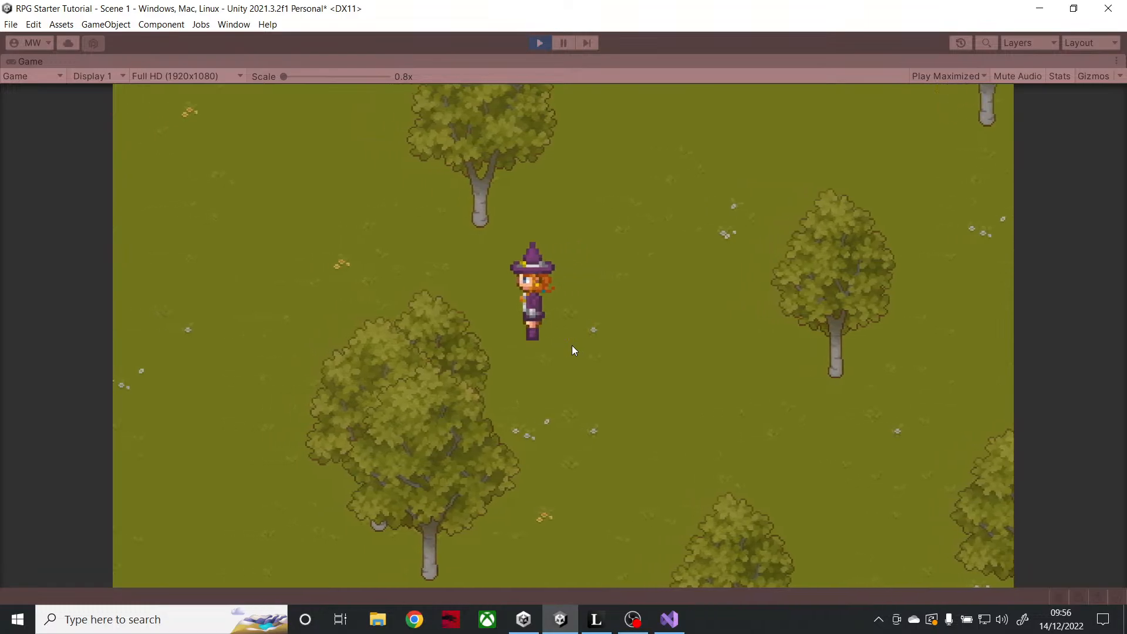
pyautogui.press('Left')
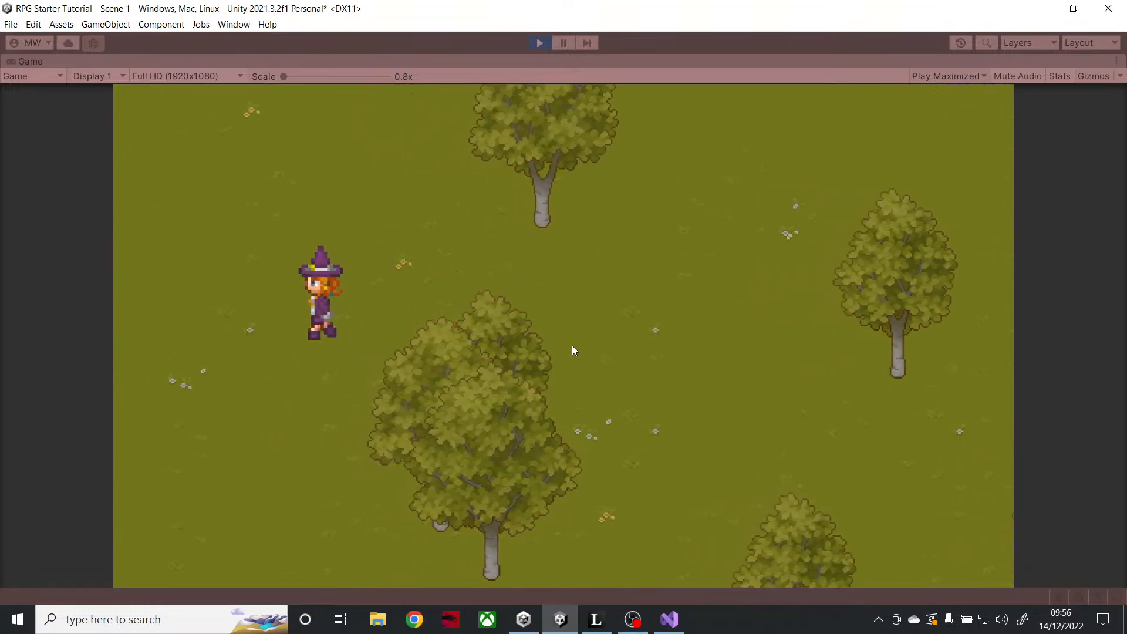
pyautogui.press('Left')
pyautogui.press('Right')
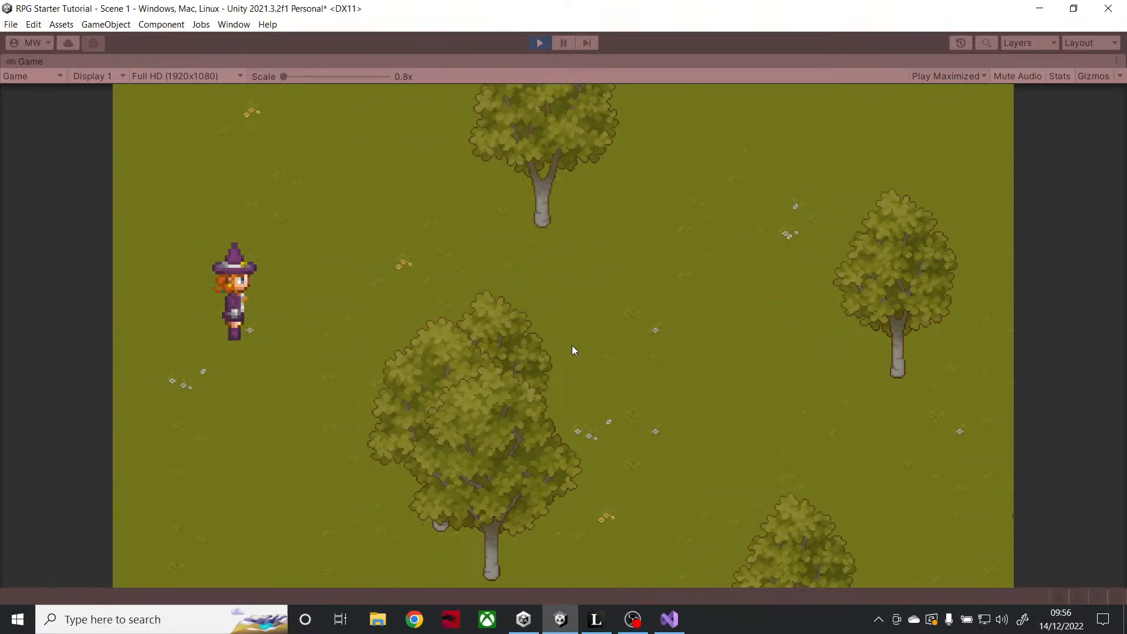
pyautogui.press('Left')
pyautogui.press('Right')
pyautogui.press('Right')
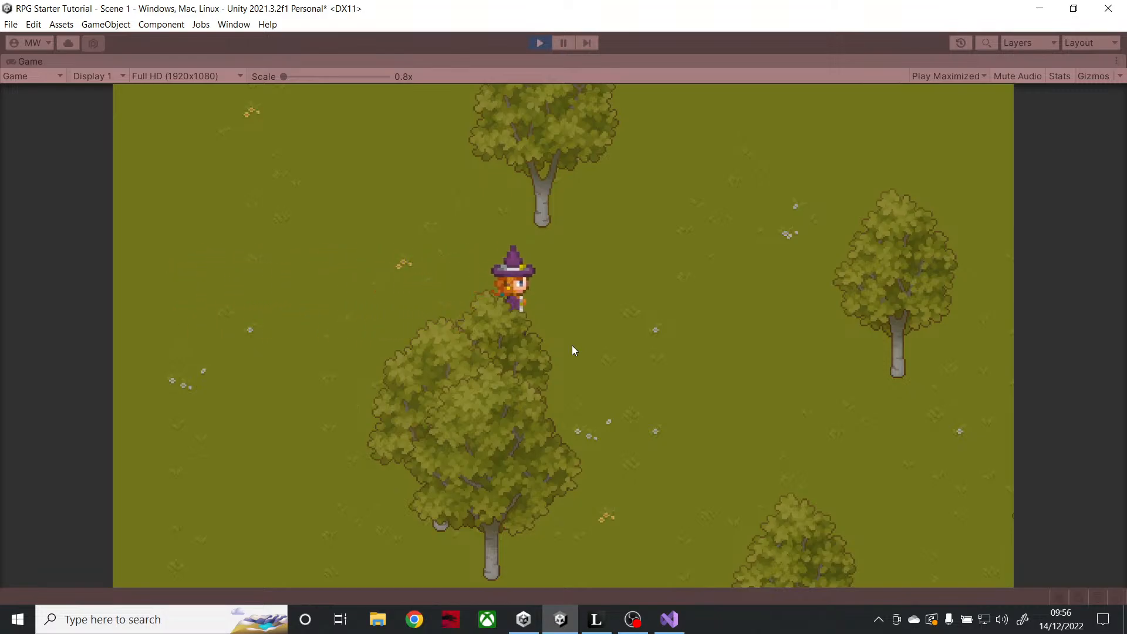
pyautogui.press('Down')
pyautogui.press('Down')
pyautogui.press('Left')
pyautogui.press('Up')
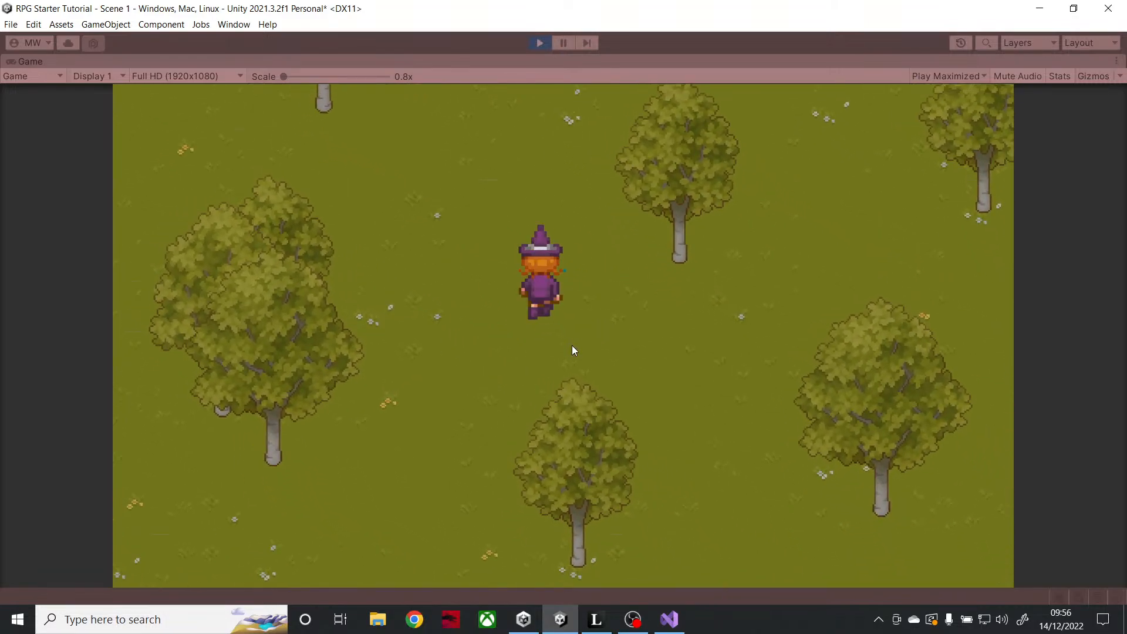
pyautogui.press('Down')
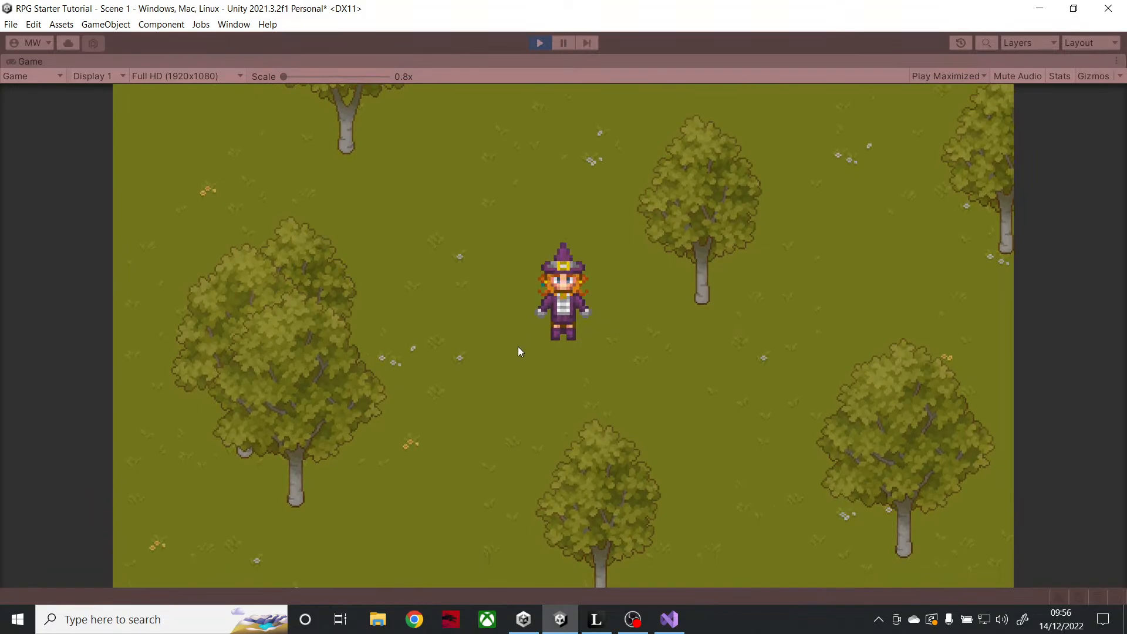
pyautogui.click(535, 47)
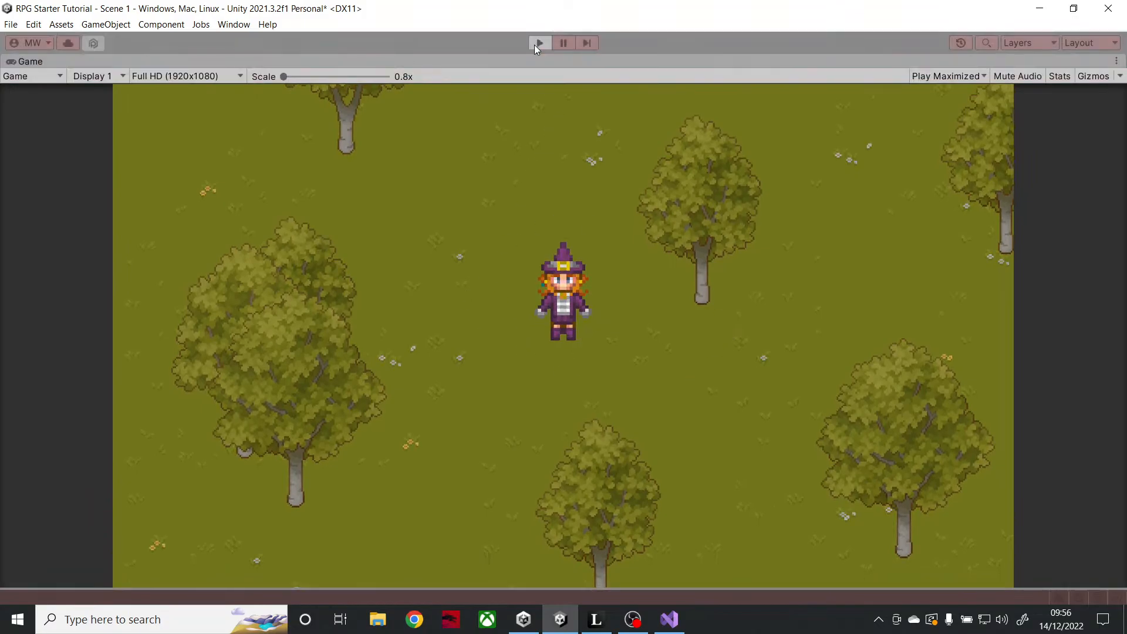